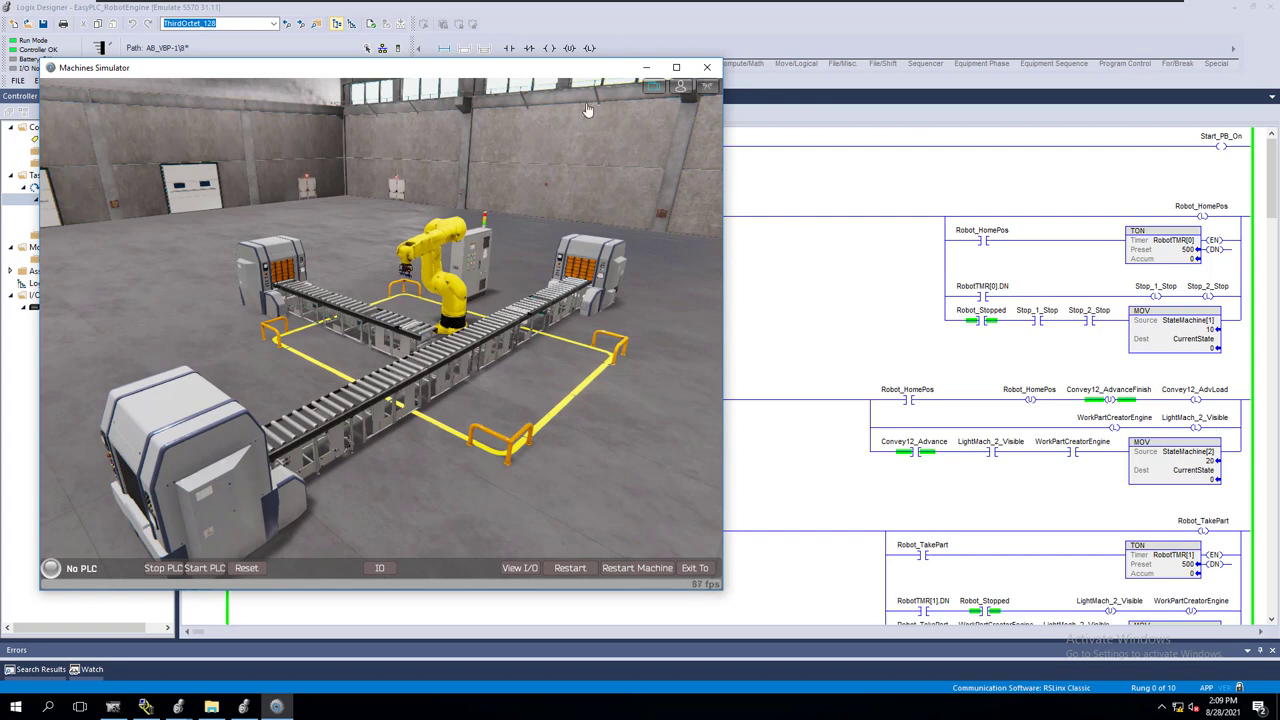
- Move the simulator window aside to view the MainRoutine ladder logic in Logix Designer, and return to the simulator
left_click_drag(570, 78, 1059, 110)
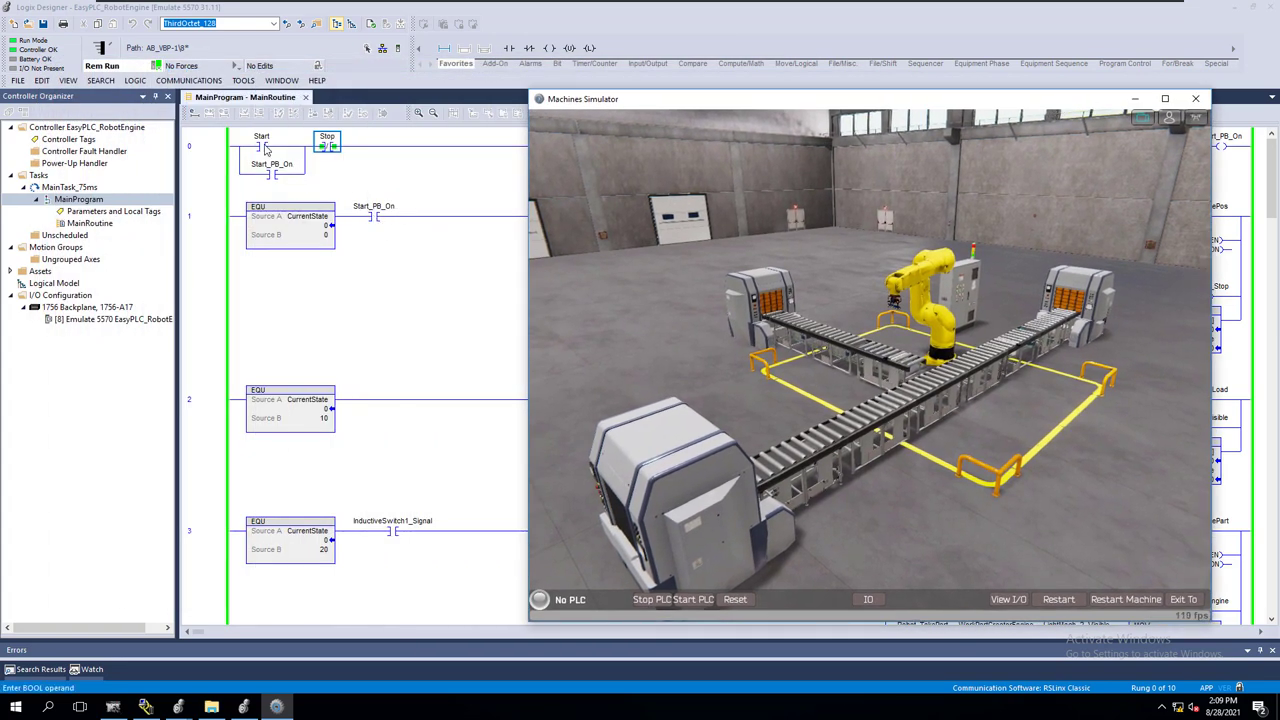
left_click(265, 148)
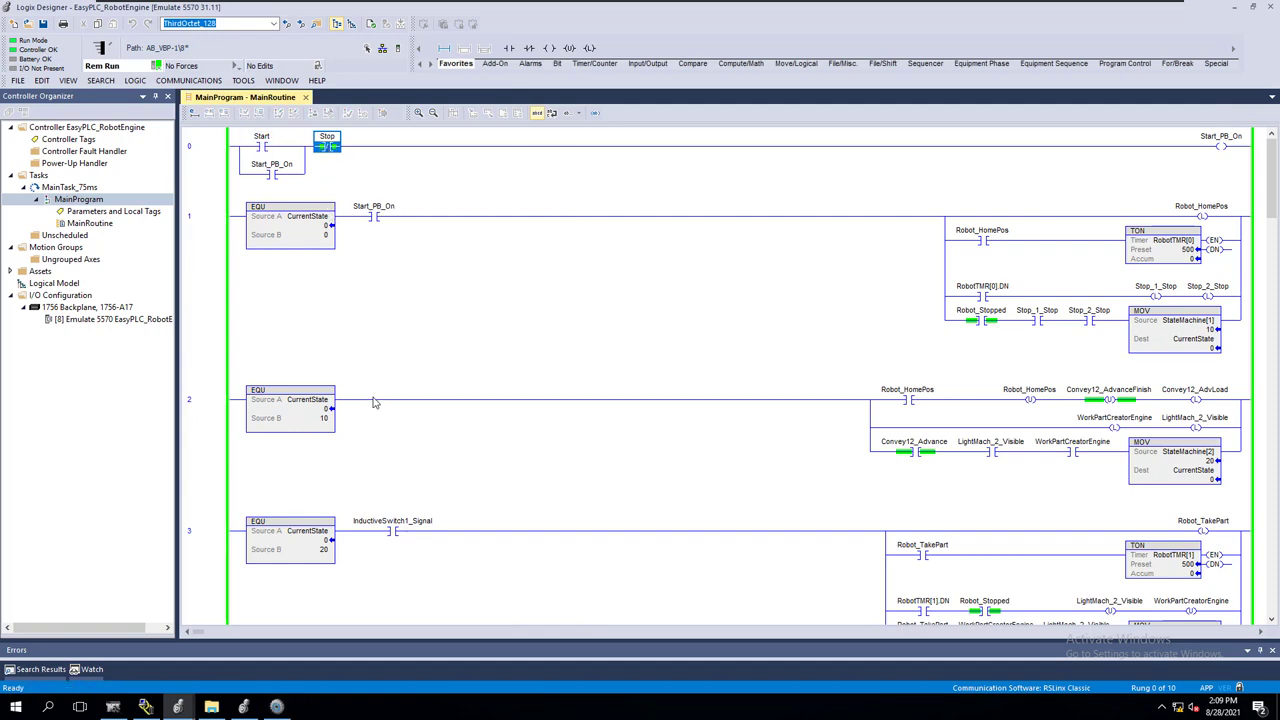
left_click(277, 706)
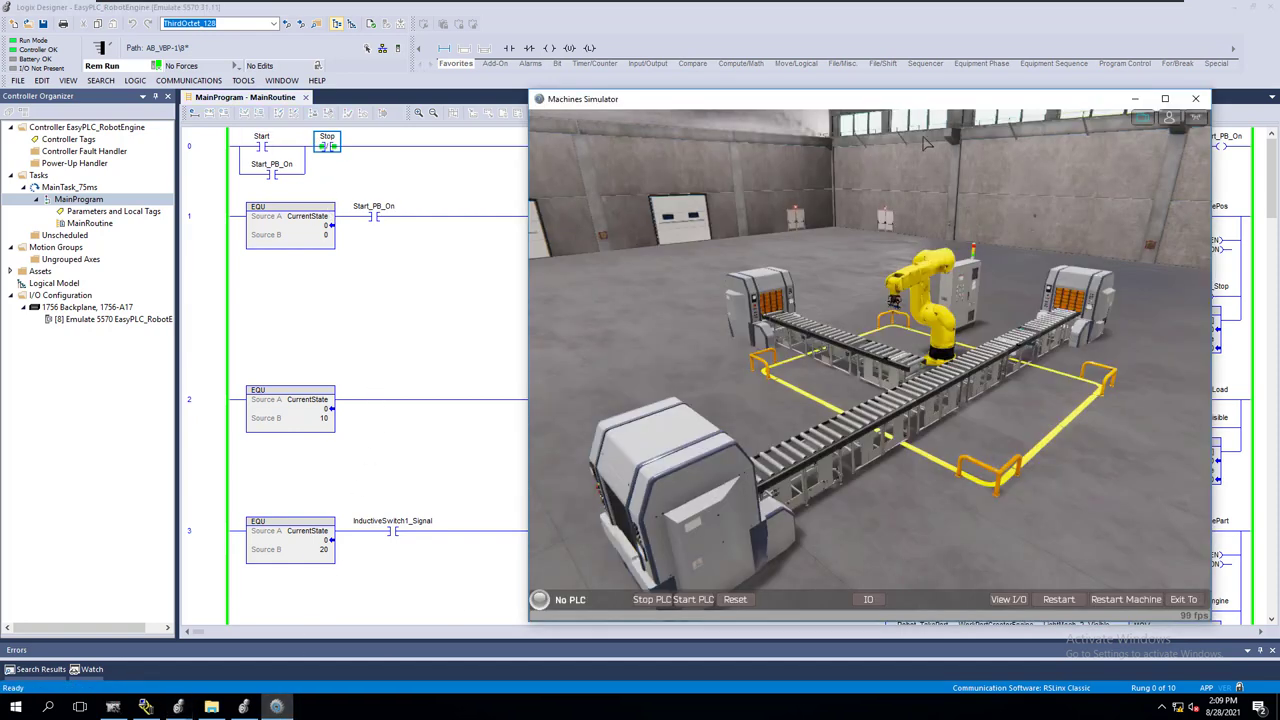
left_click_drag(914, 108, 526, 69)
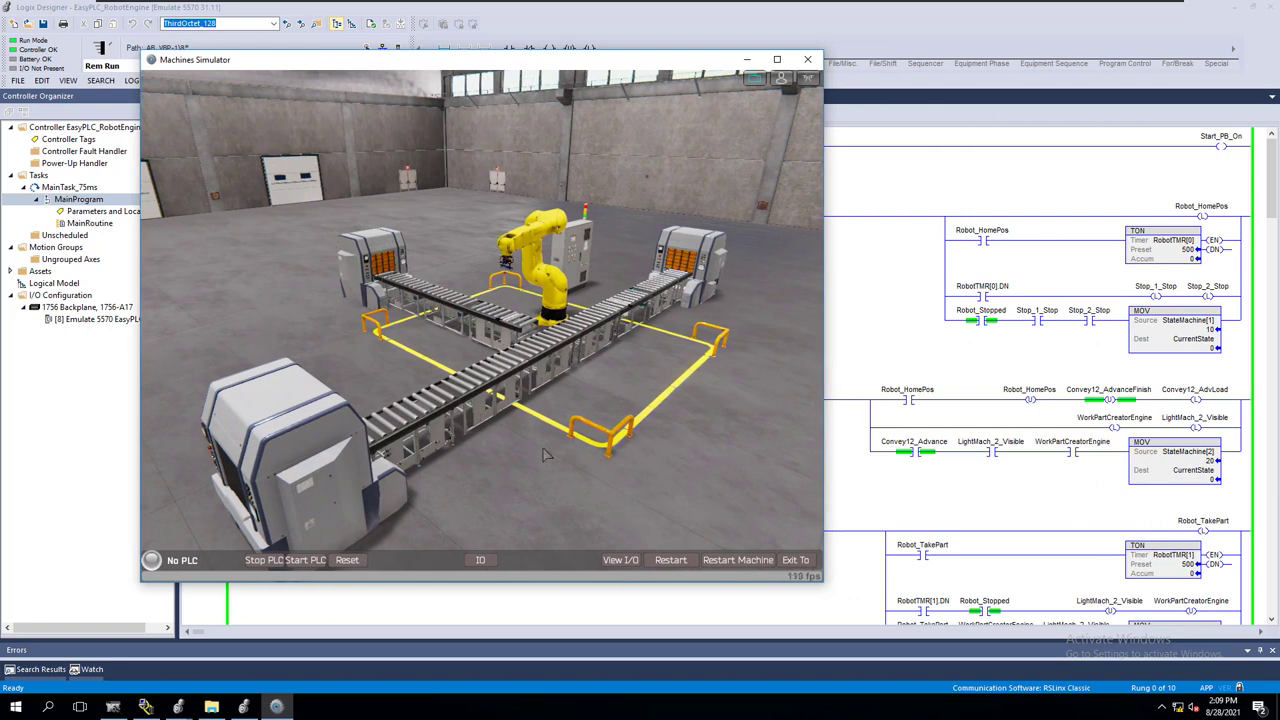
- Exit the running machine to the simulator's home screen and maximize its window
left_click(797, 561)
left_click(456, 346)
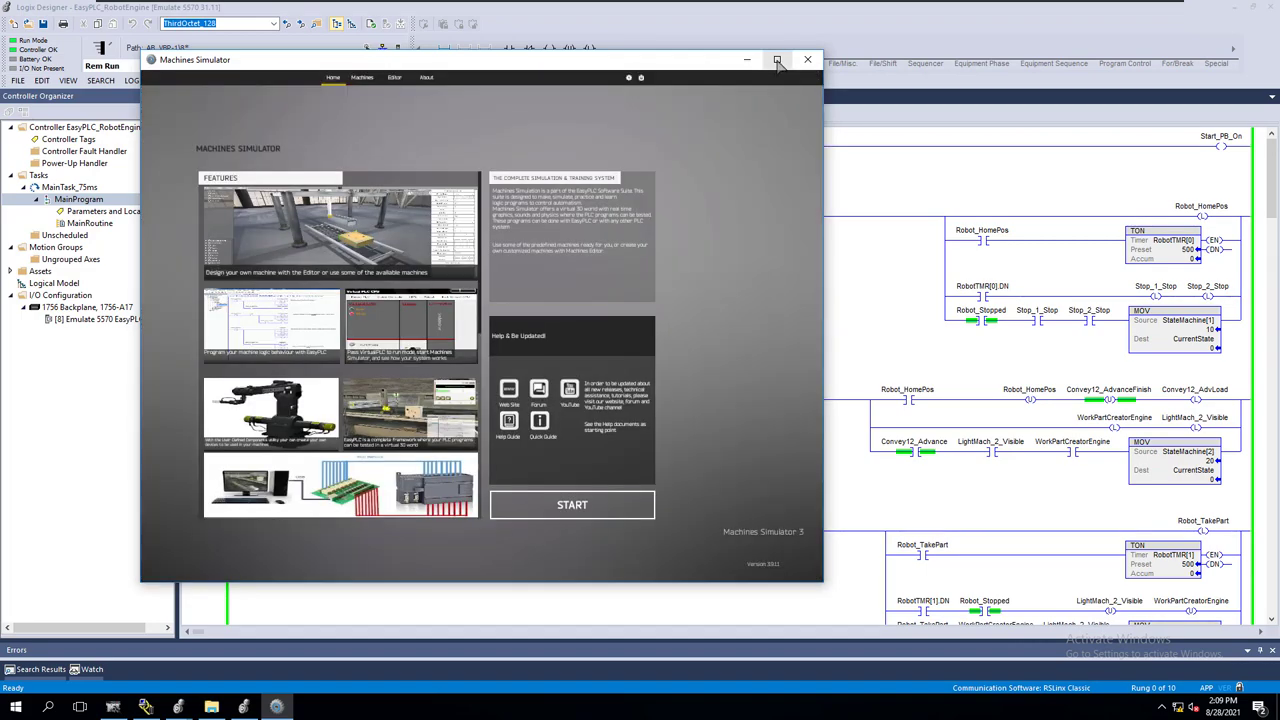
left_click(777, 60)
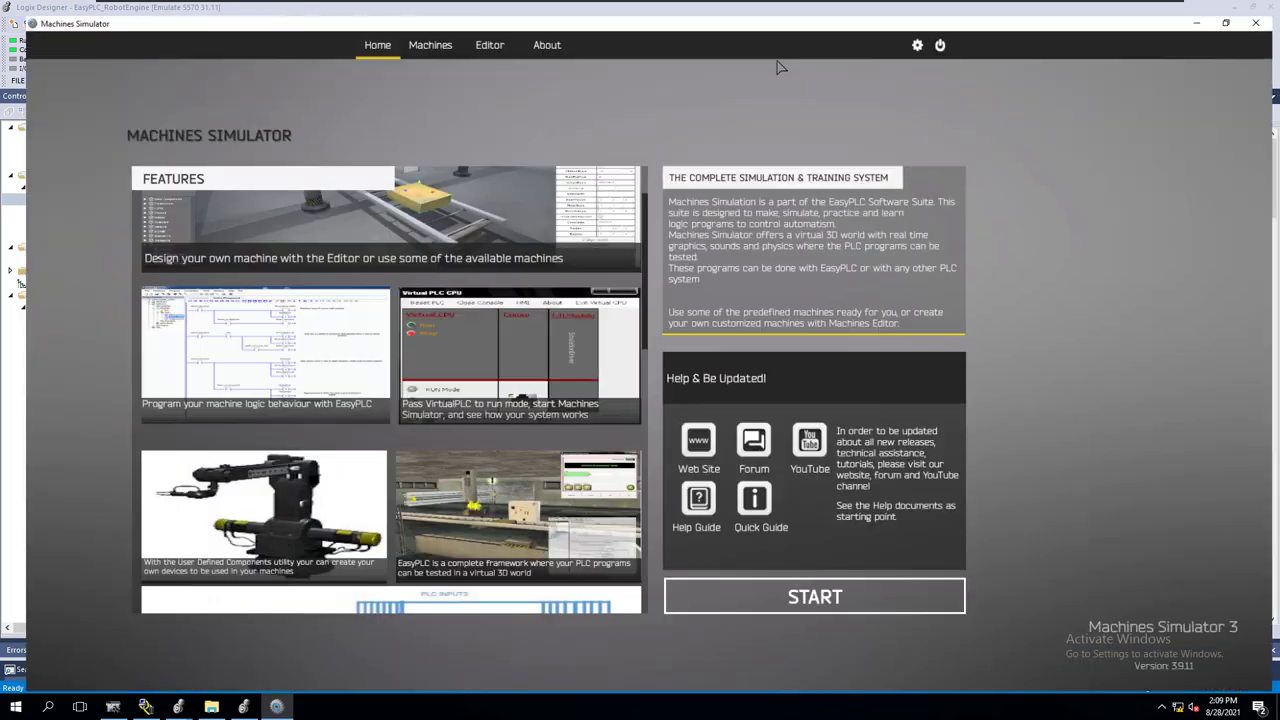
- Browse the gallery of predefined machines as far as the 13 EngineLoading example
left_click(420, 32)
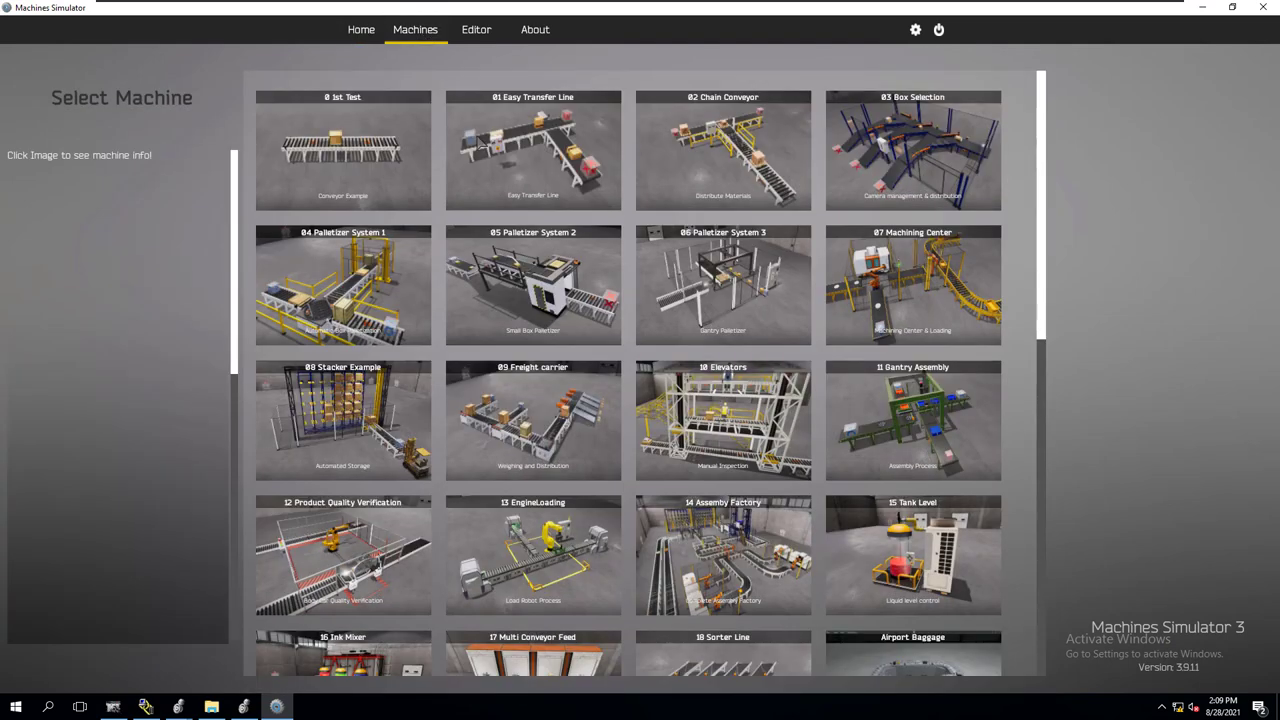
scroll(560, 352, "down", 1)
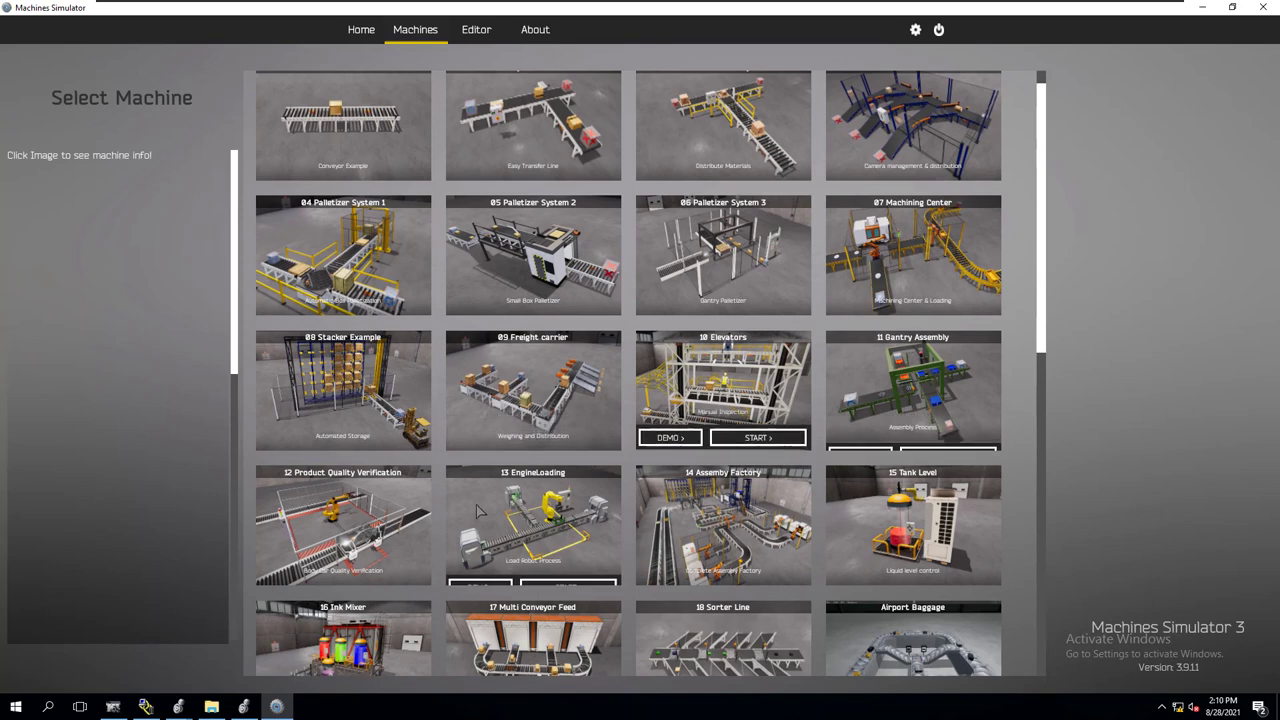
scroll(513, 467, "down", 1)
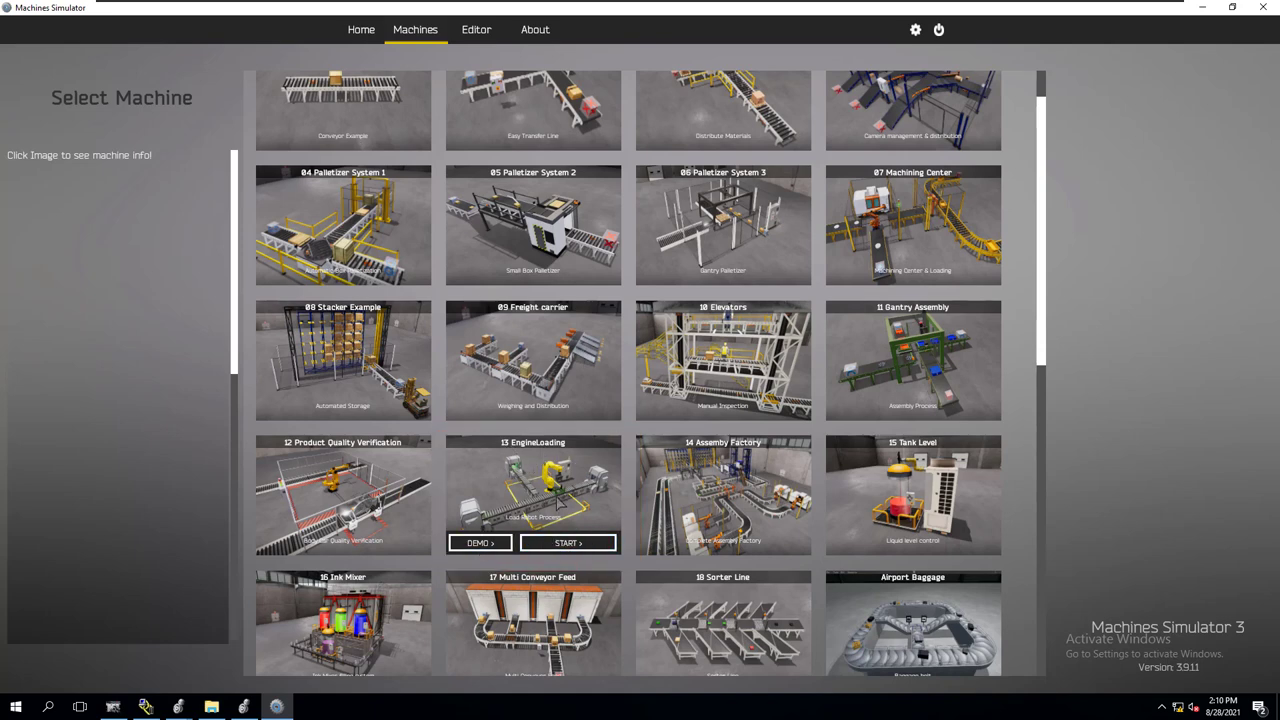
- Start the Factory 1 Editor and maximize its window
left_click(480, 30)
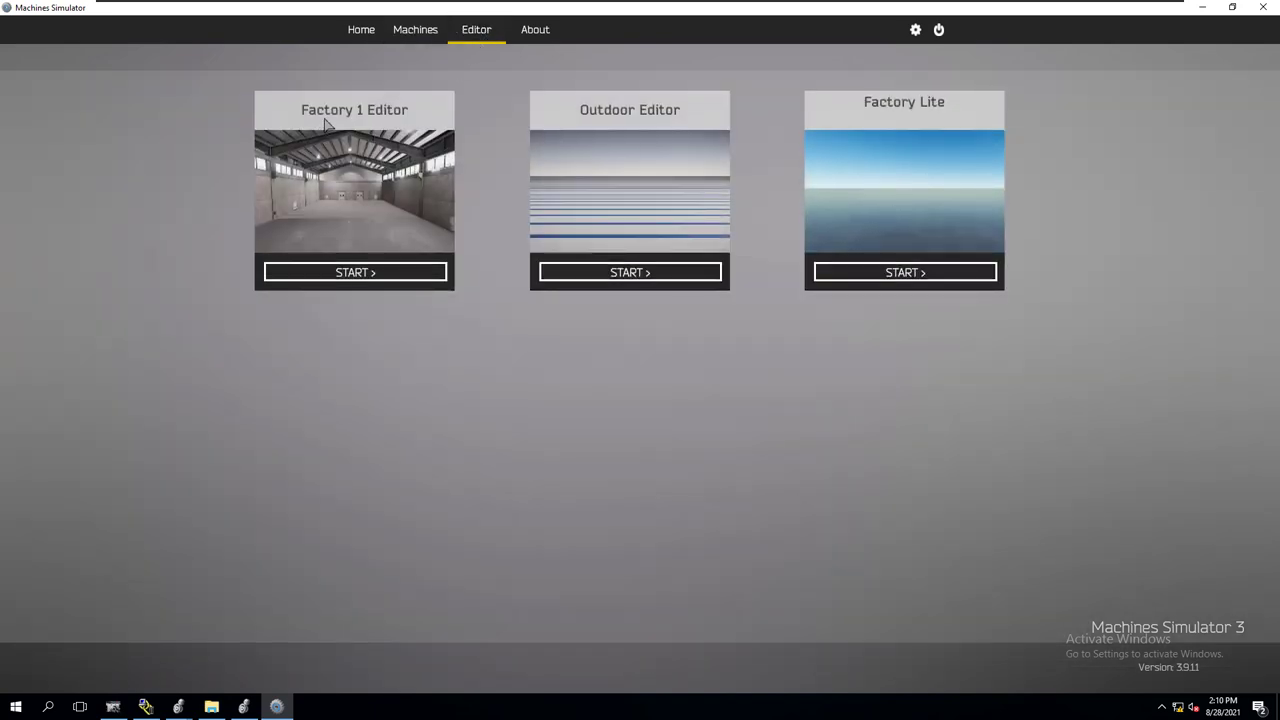
left_click(371, 273)
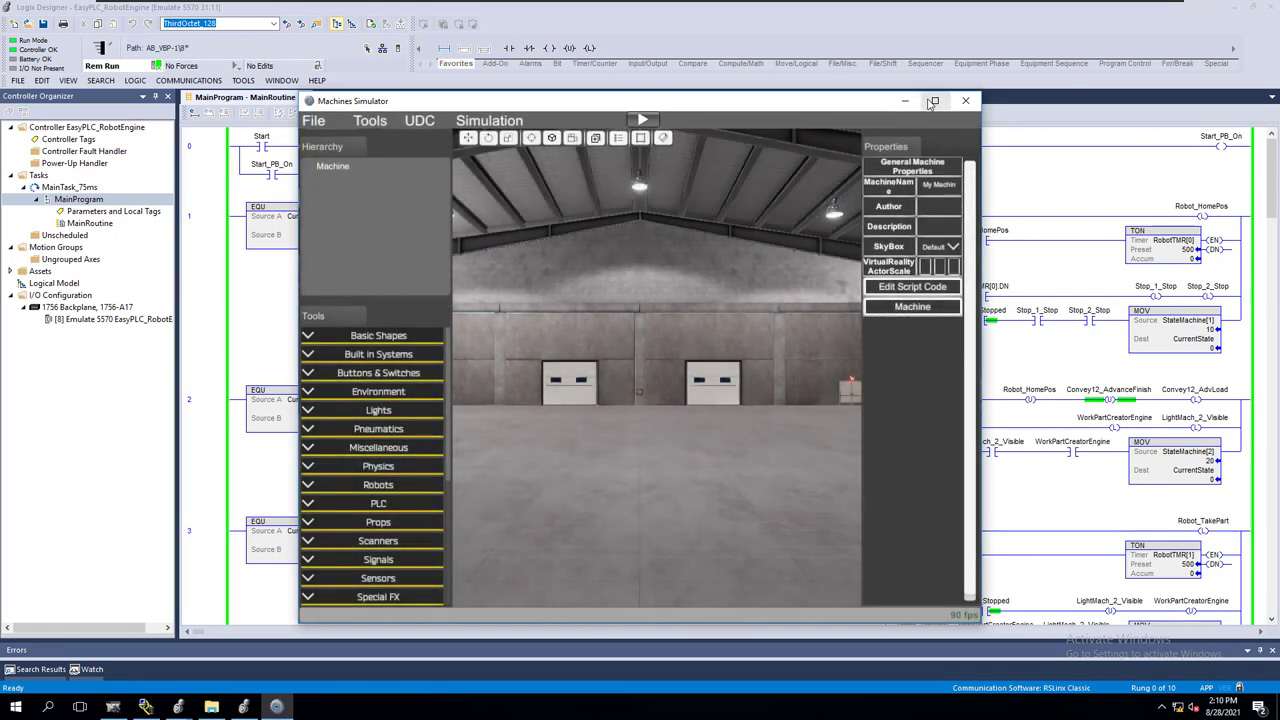
left_click(935, 100)
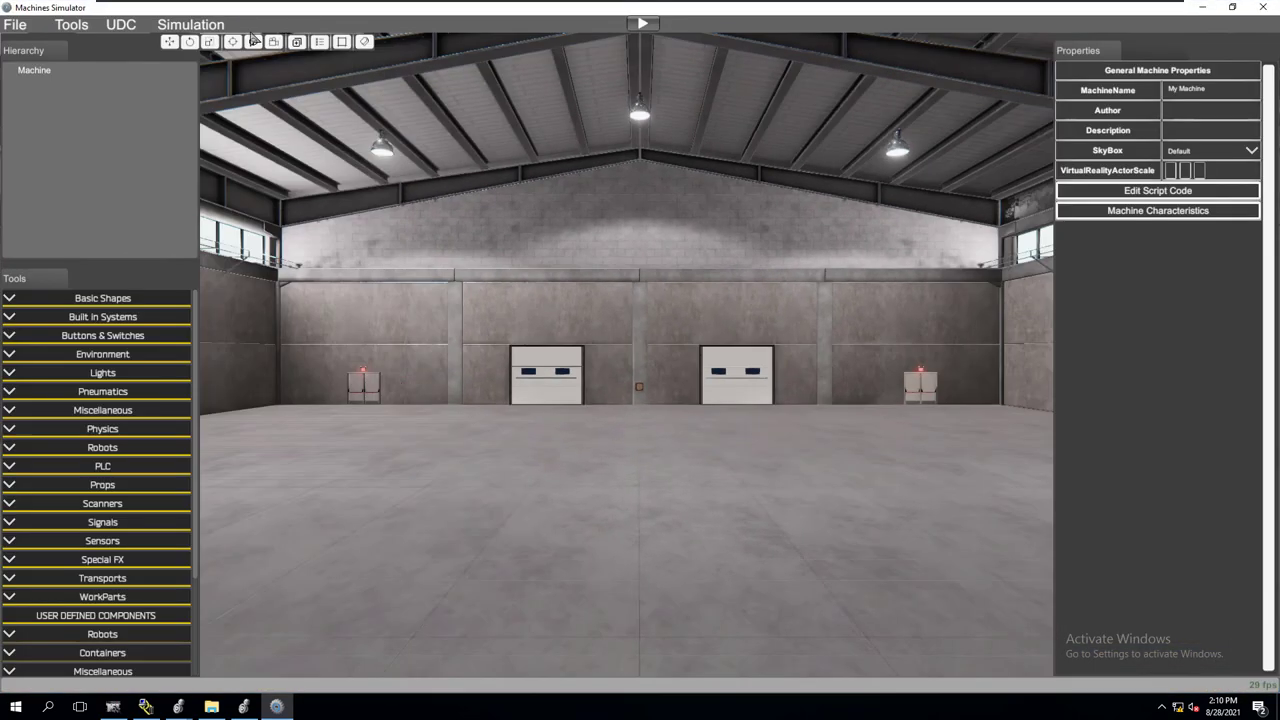
- Load the machine file 13 EngineLoading.maq into the editor
left_click(20, 28)
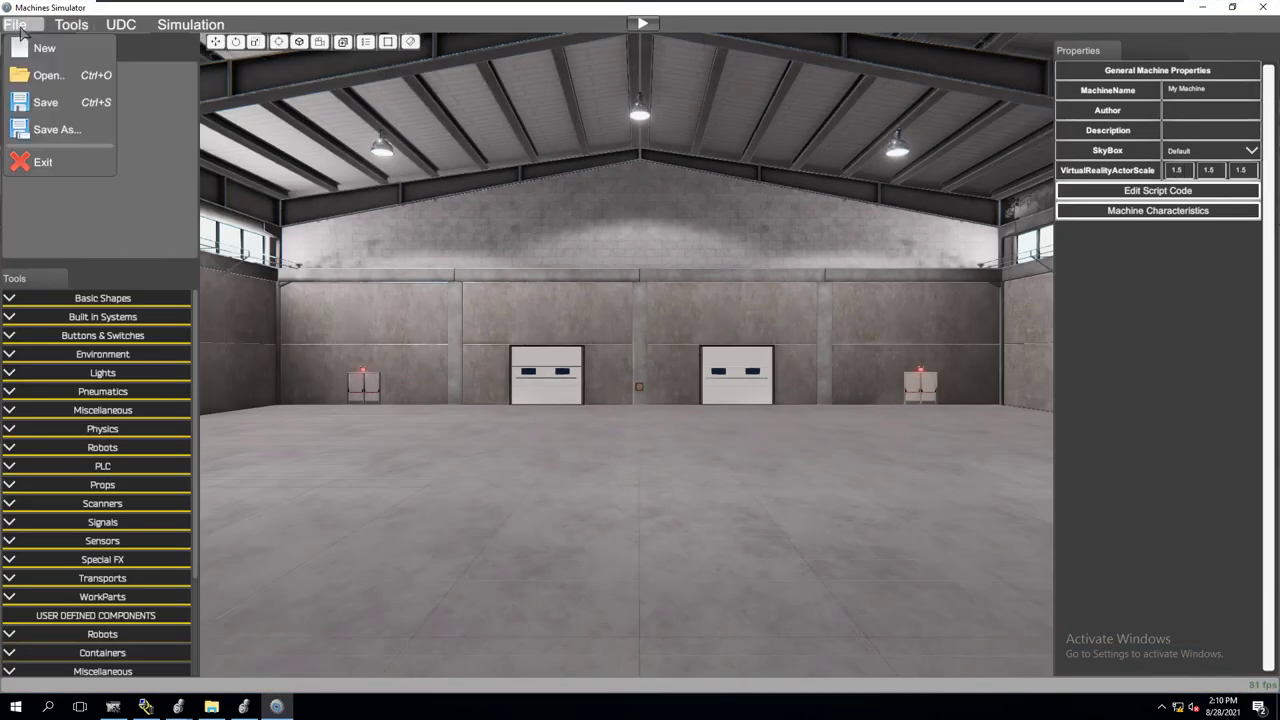
left_click(59, 86)
scroll(400, 337, "down", 3)
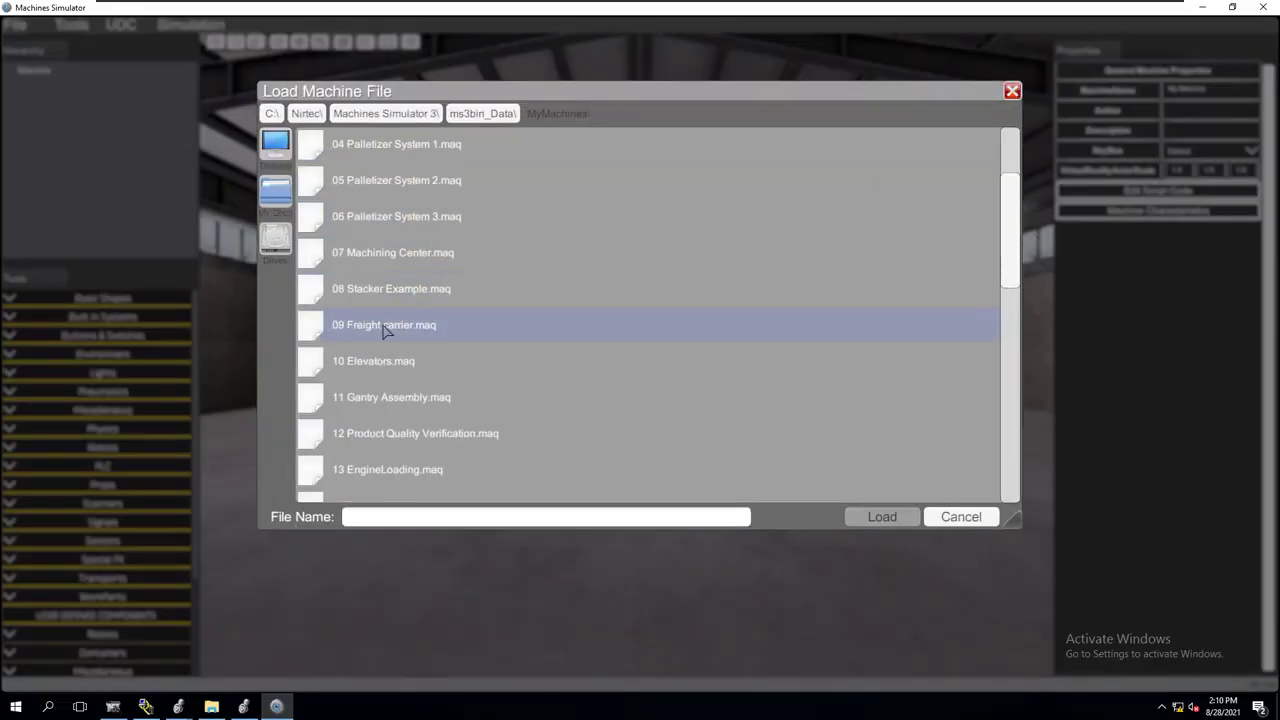
scroll(383, 375, "down", 1)
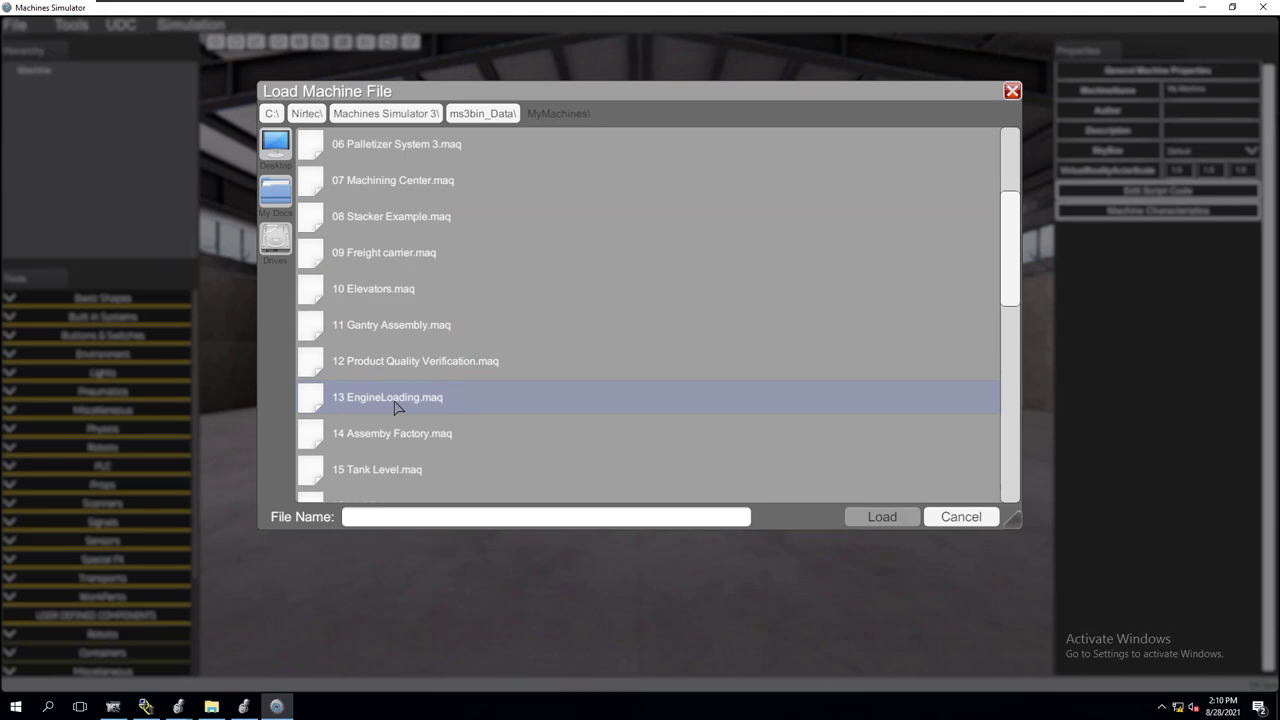
left_click(400, 403)
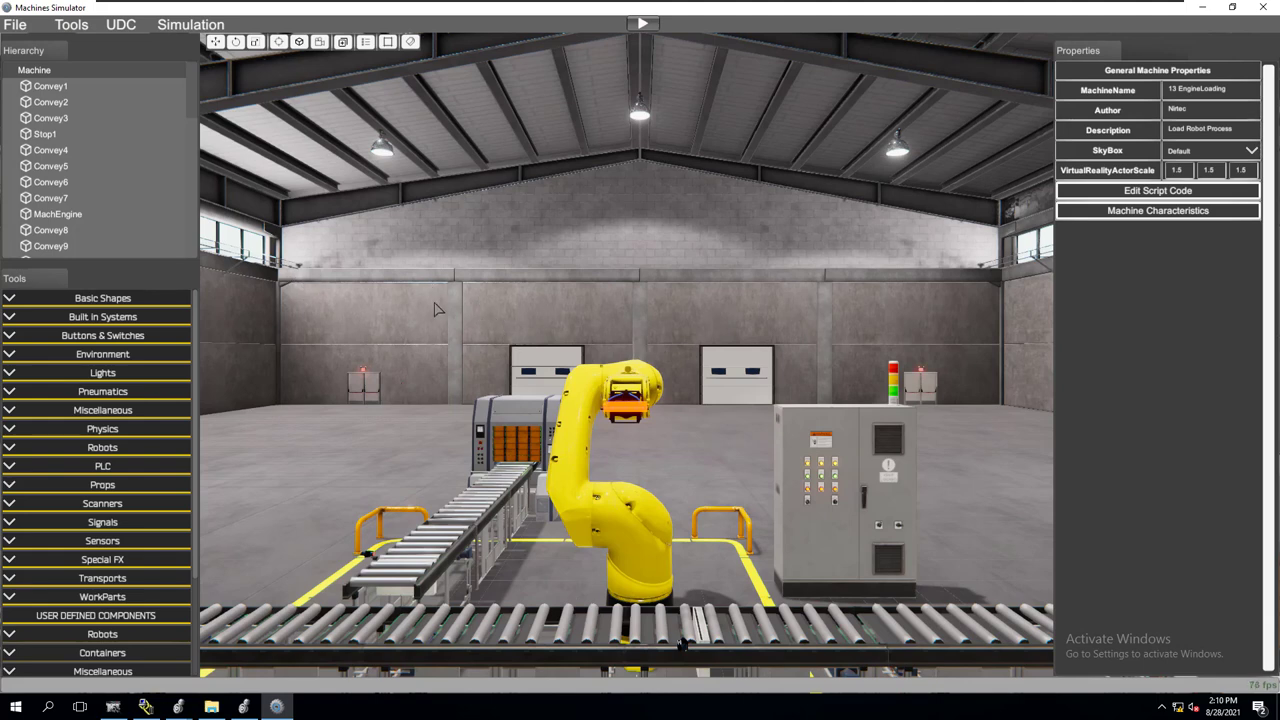
- Examine the engine-loading cell's robot, conveyors and machines from several viewpoints, and look through the component hierarchy
right_click_drag(435, 303, 397, 351)
key("s")
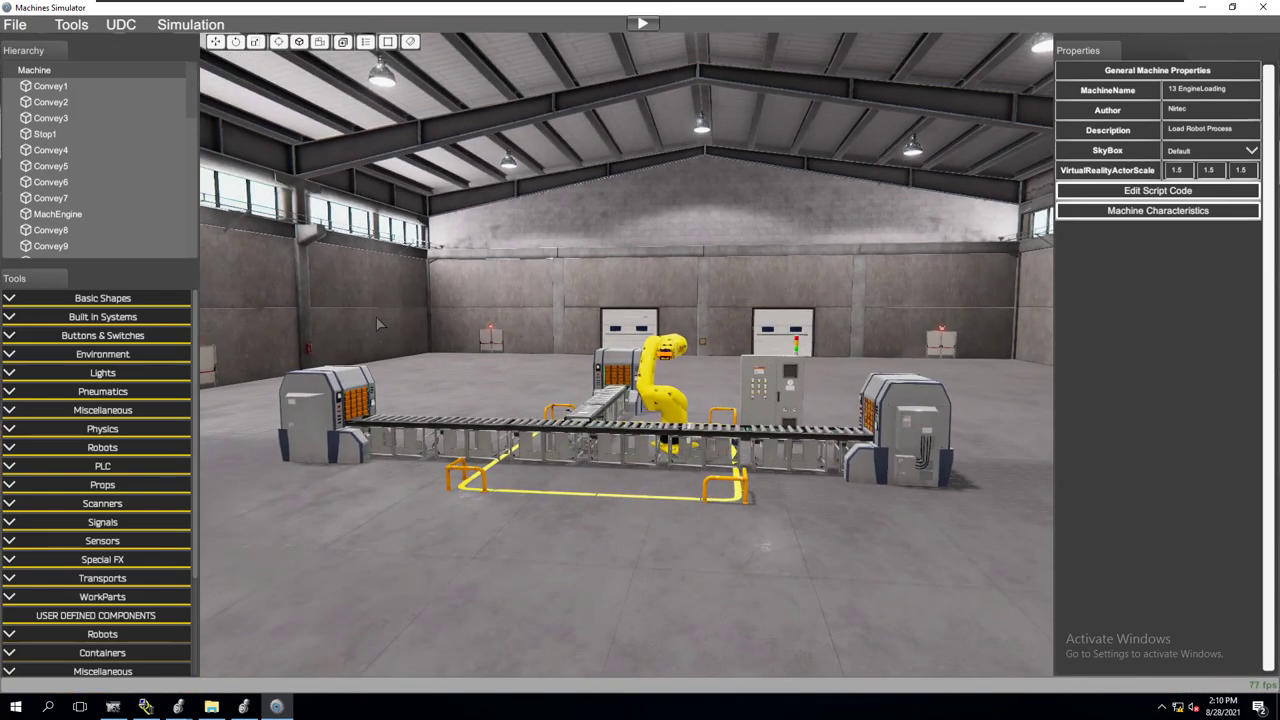
key("s")
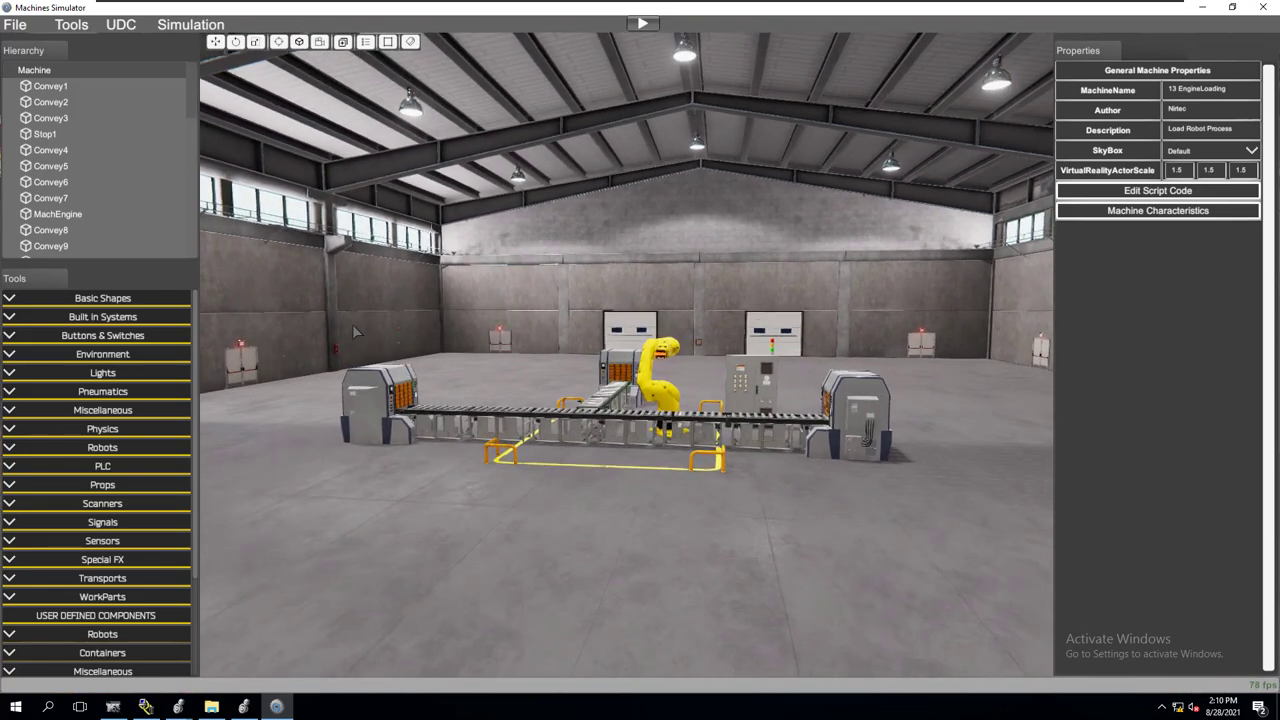
right_click_drag(303, 400, 922, 350)
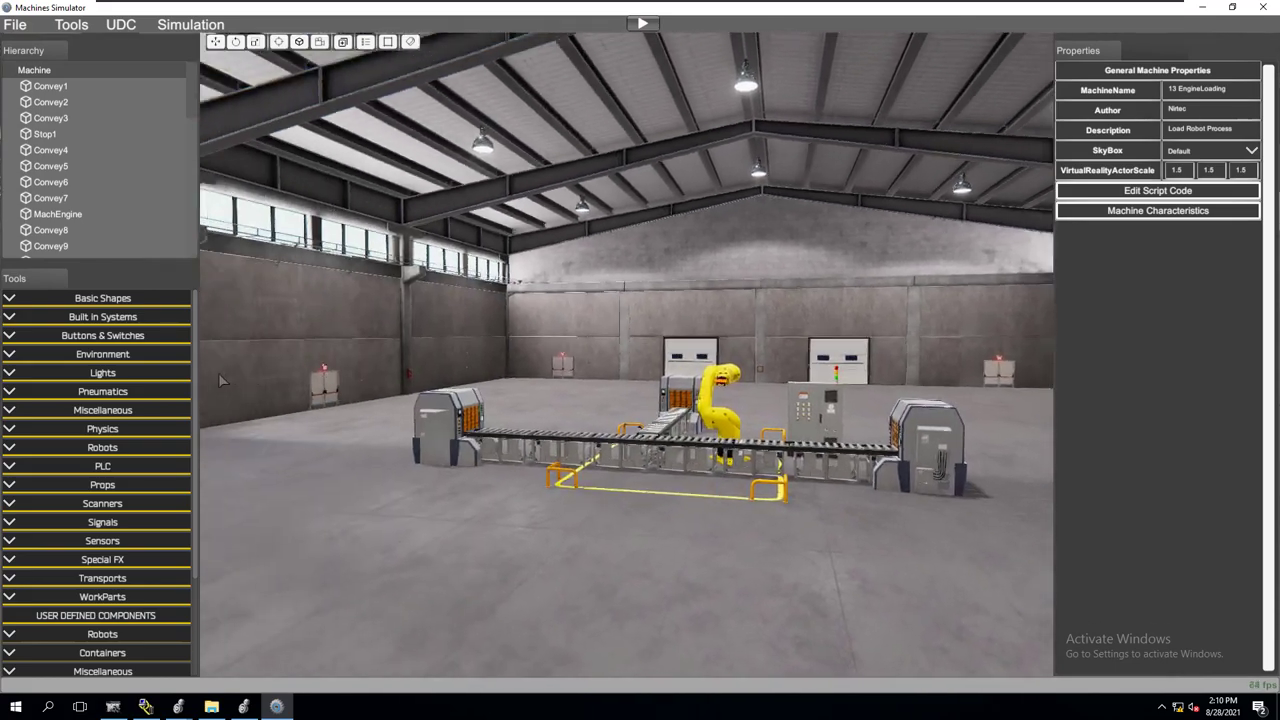
key("w")
key("w")
key("w")
key("w")
key("s")
key("w")
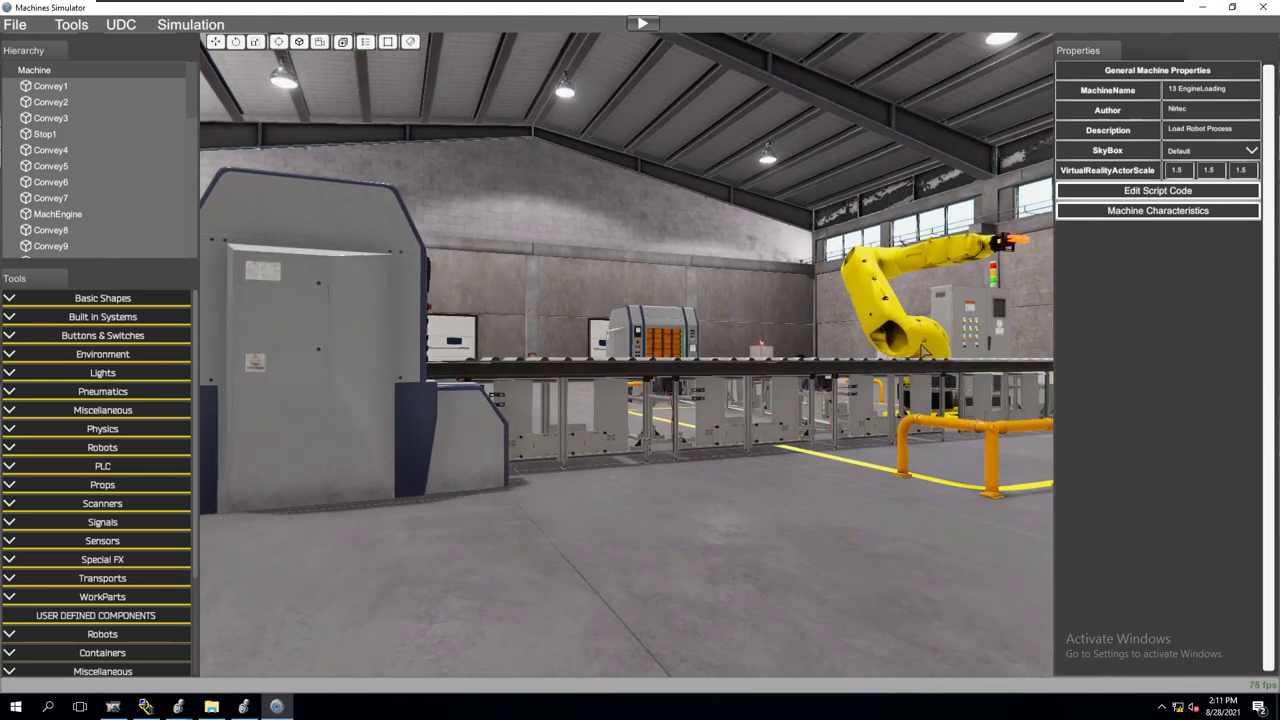
right_click_drag(552, 348, 627, 335)
key("w")
right_click_drag(706, 393, 697, 474)
scroll(697, 473, "down", 5)
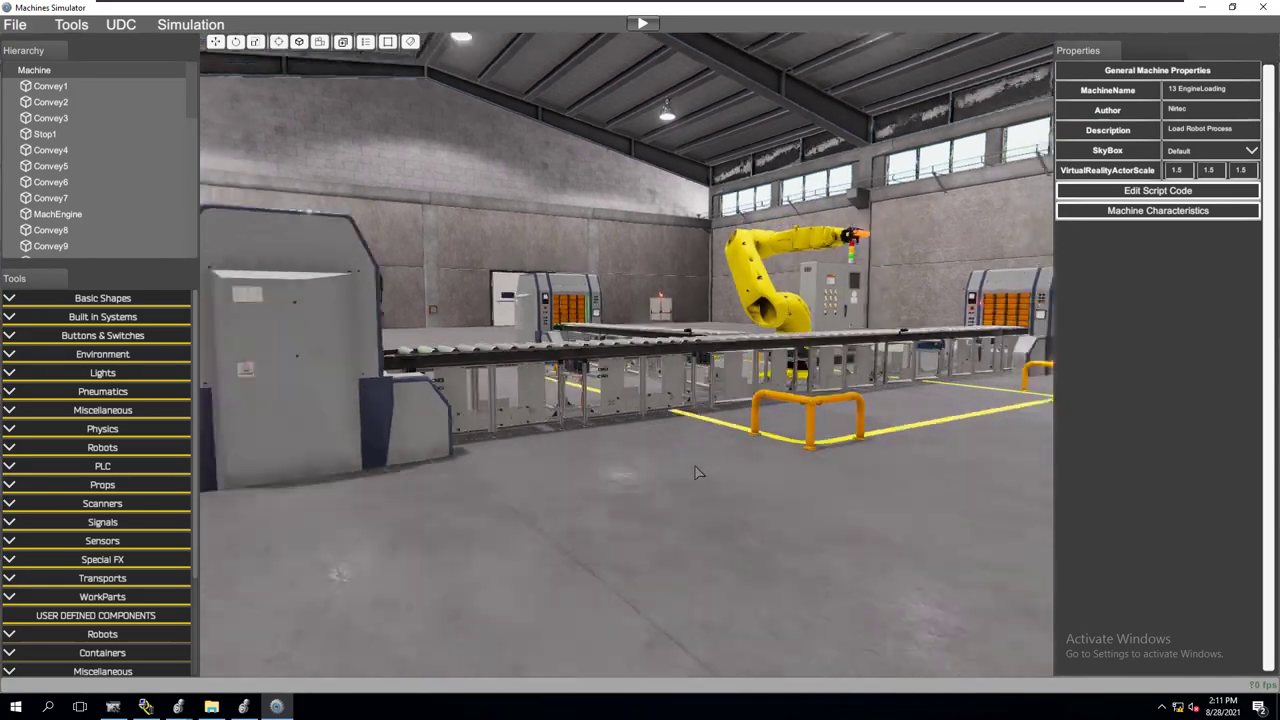
scroll(697, 473, "up", 3)
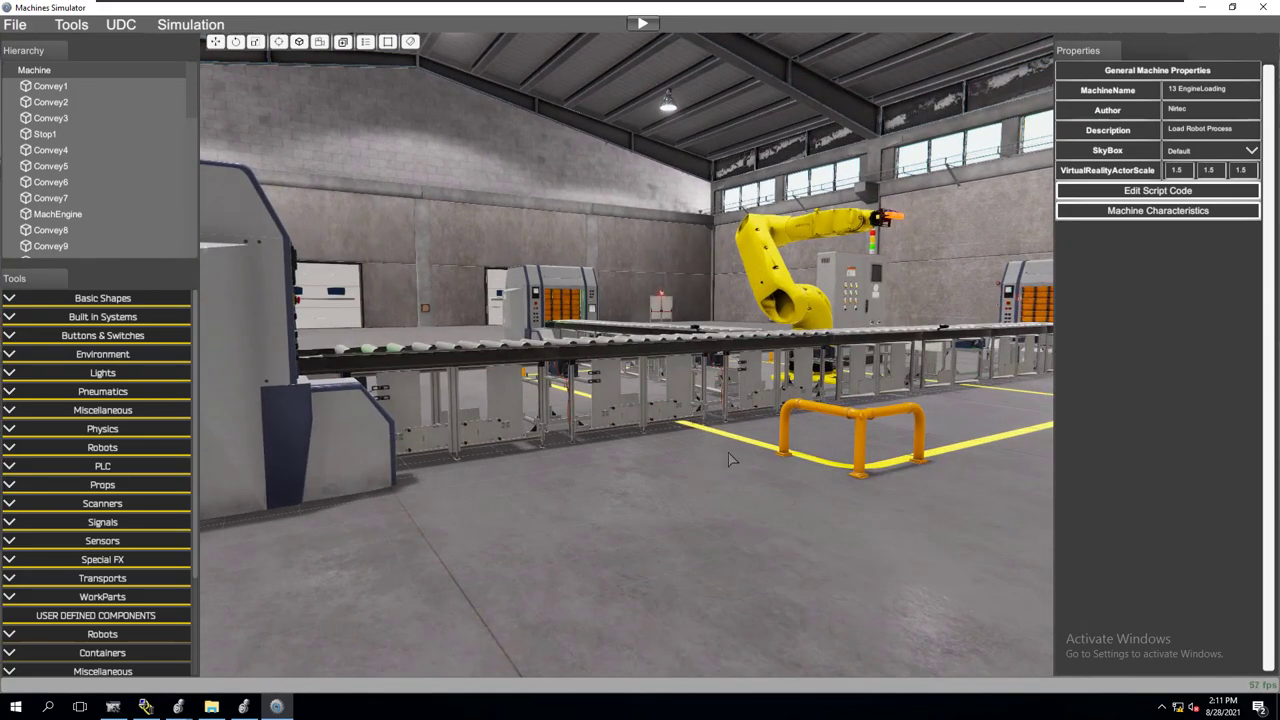
right_click_drag(937, 453, 989, 430)
scroll(988, 430, "up", 3)
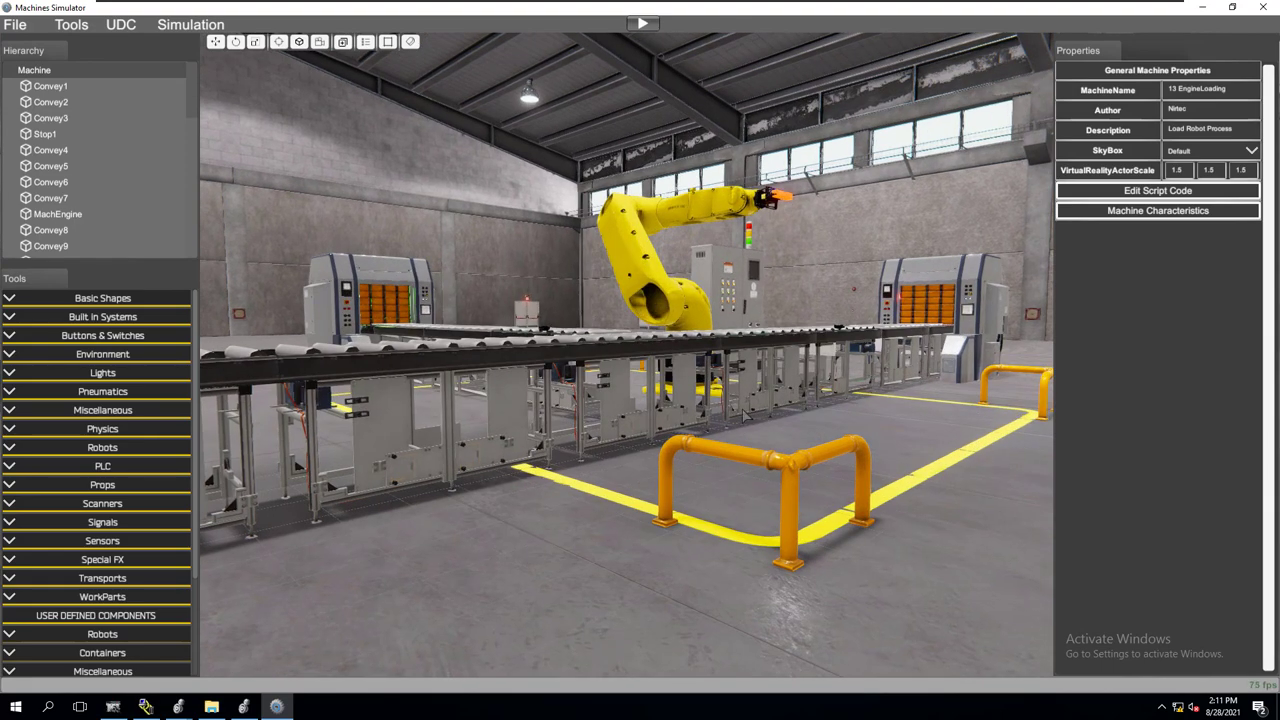
right_click_drag(741, 409, 572, 411)
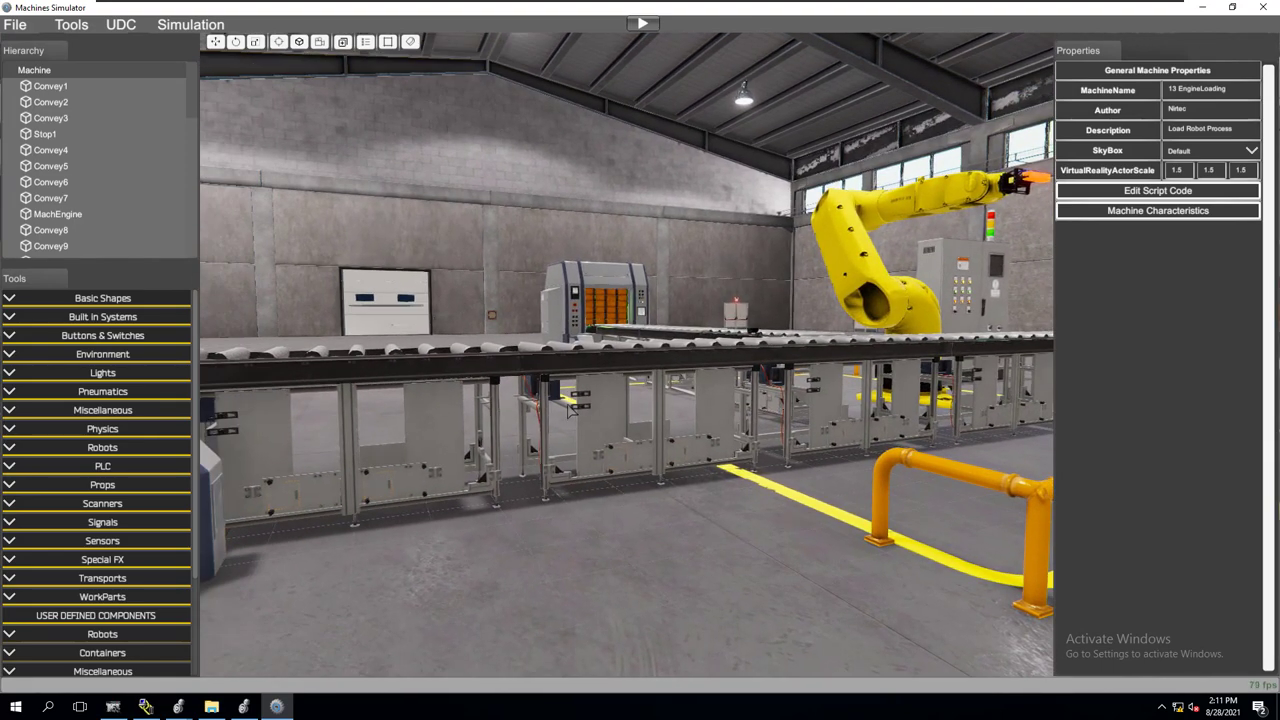
scroll(570, 410, "down", 3)
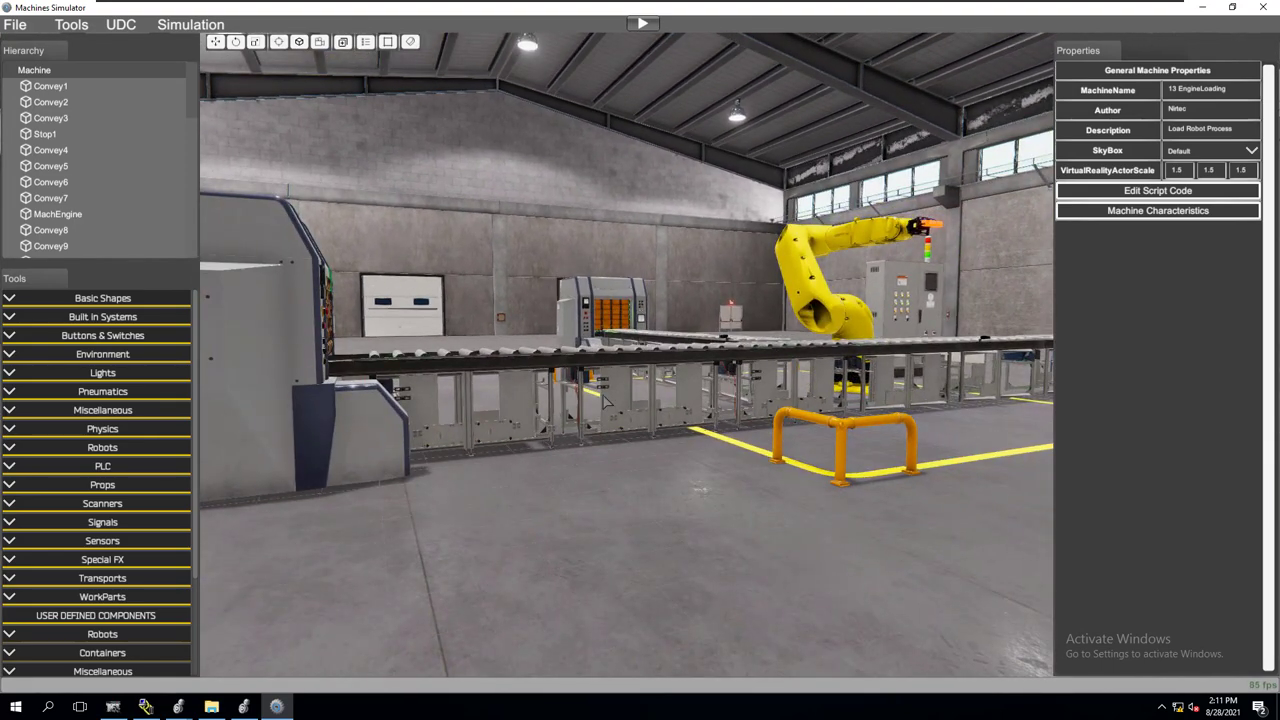
scroll(601, 398, "up", 4)
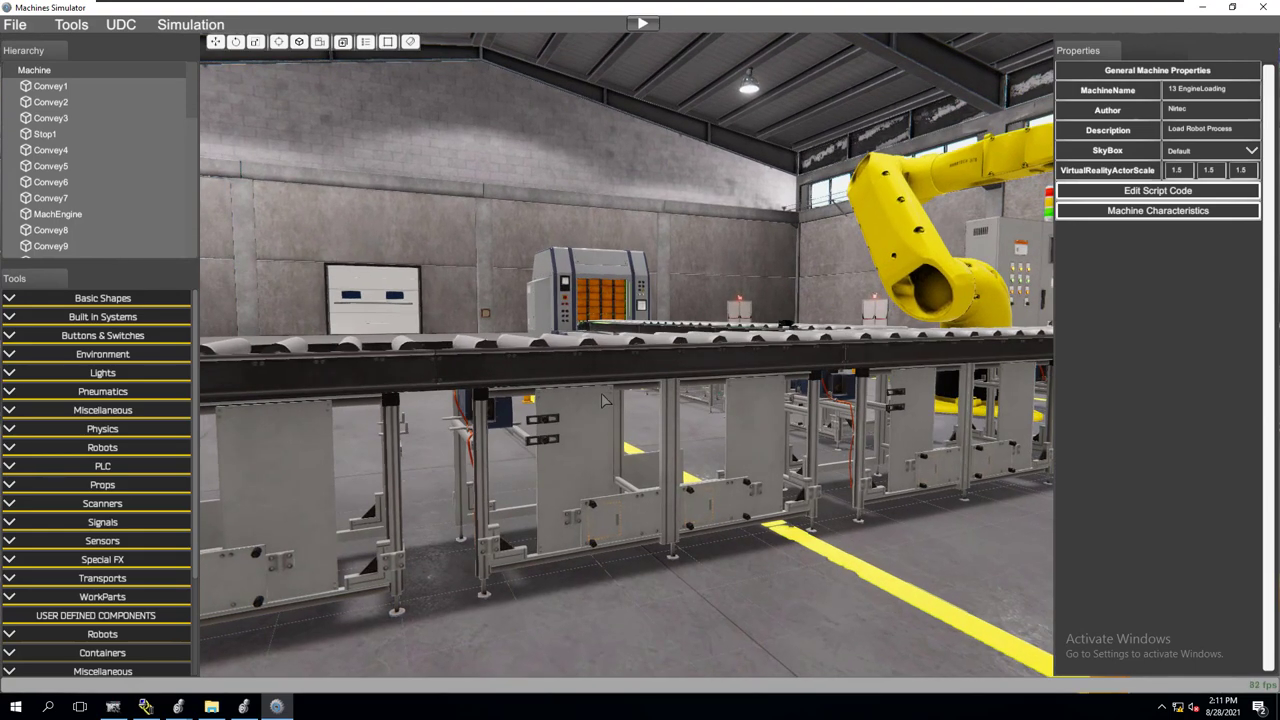
scroll(603, 400, "down", 3)
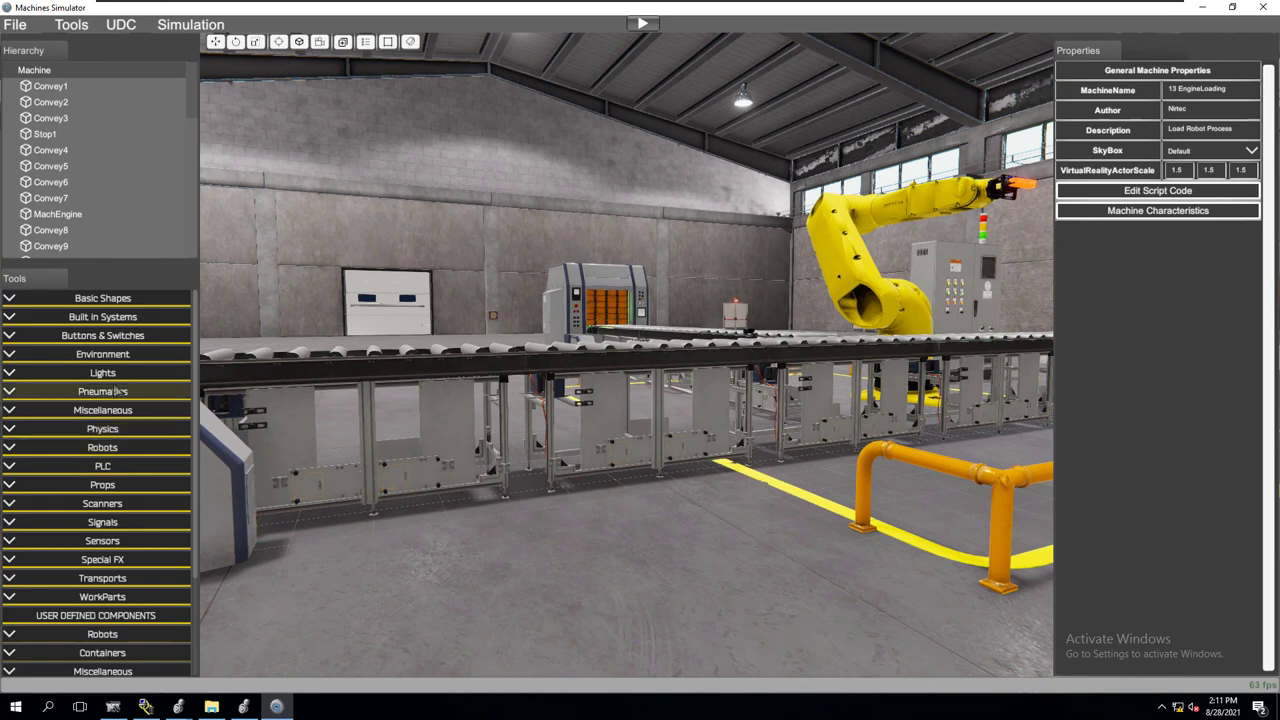
scroll(190, 115, "down", 10)
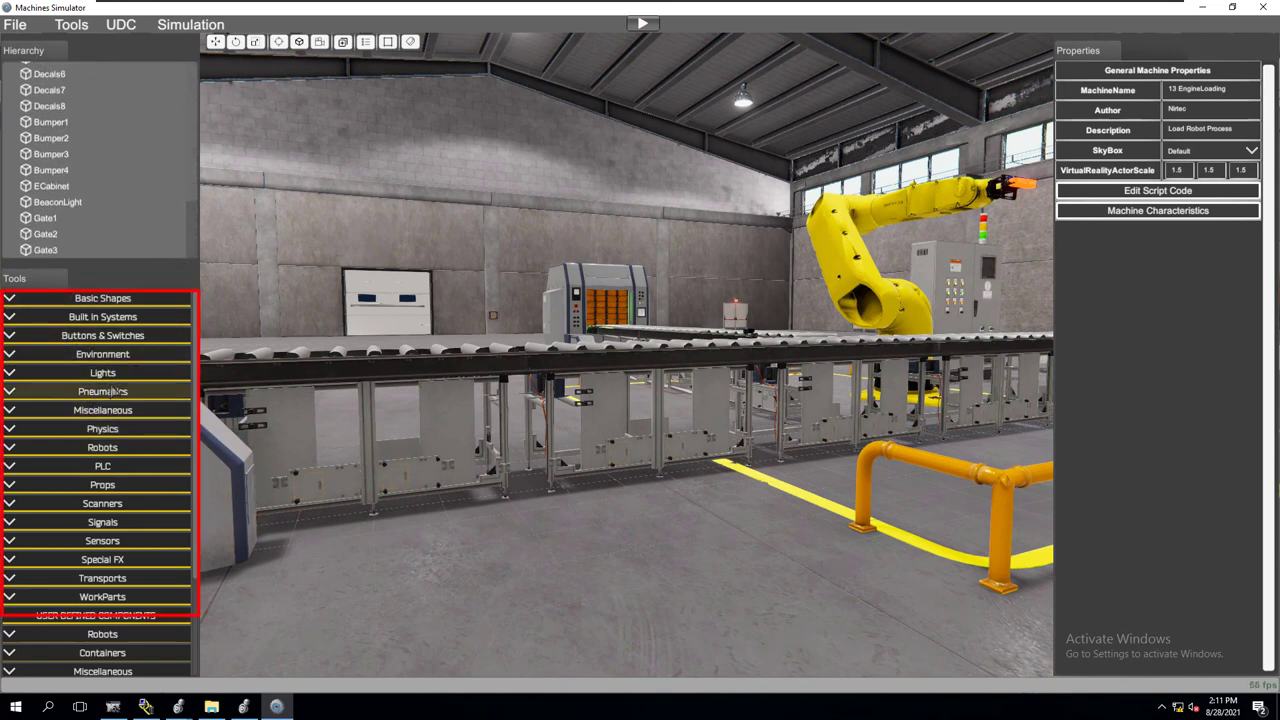
- Add a green push button component just above the floor, between the conveyor and the orange corner bumper
left_click(10, 337)
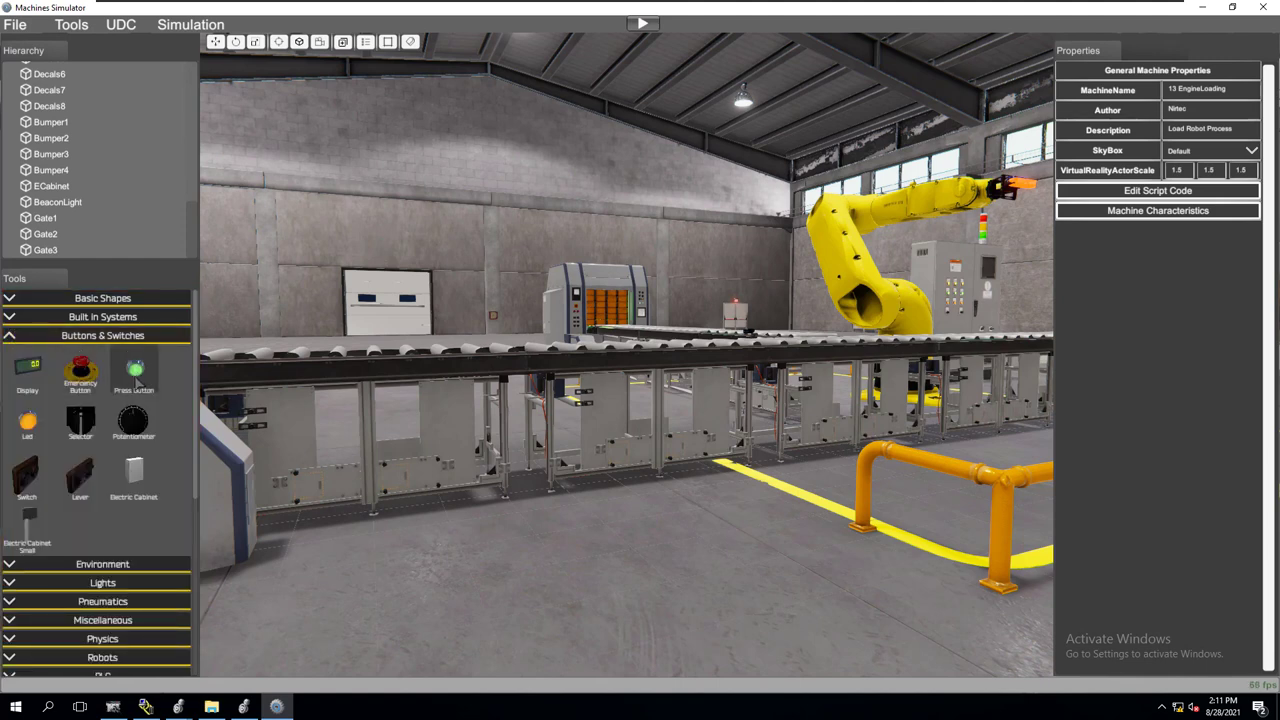
left_click(136, 373)
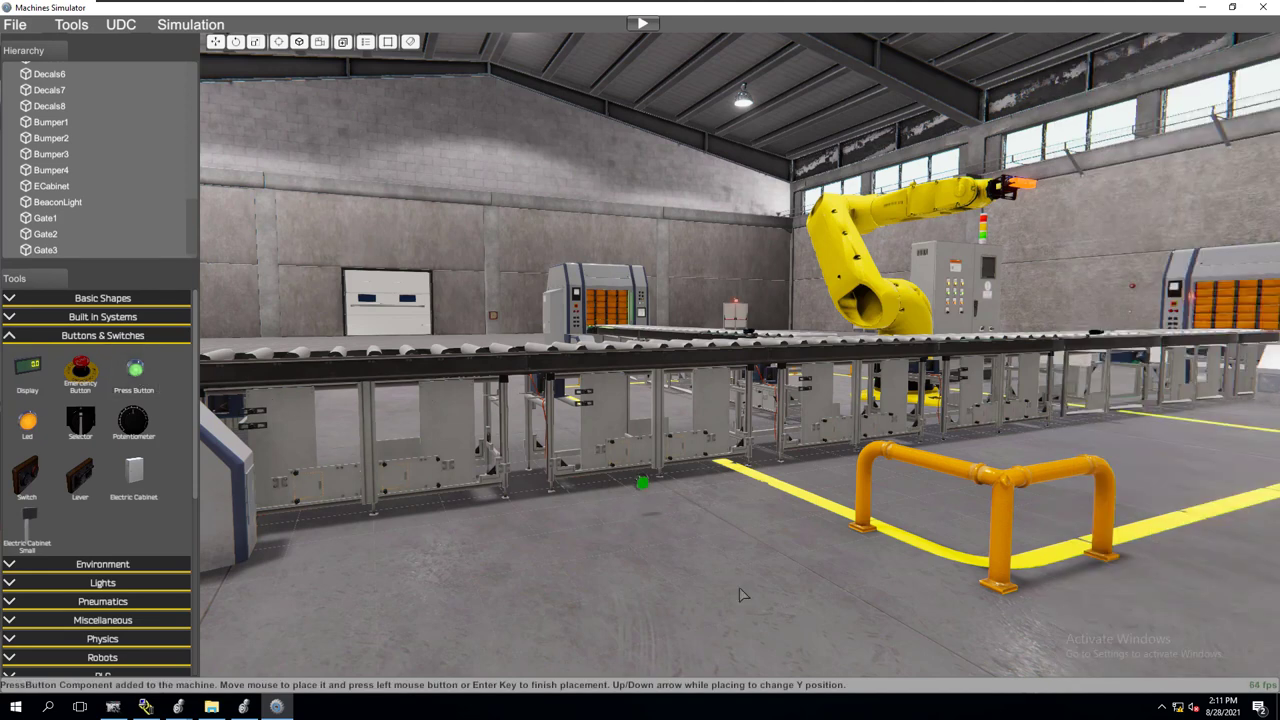
left_click(690, 512)
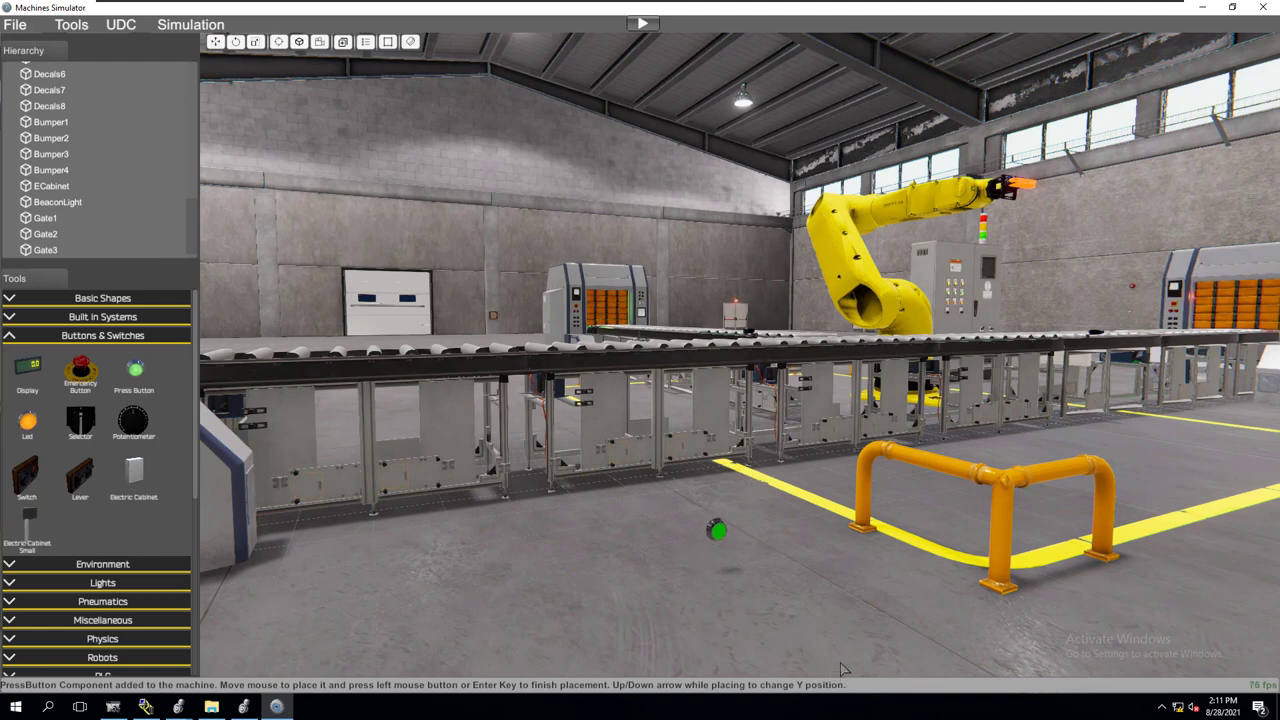
left_click(842, 670)
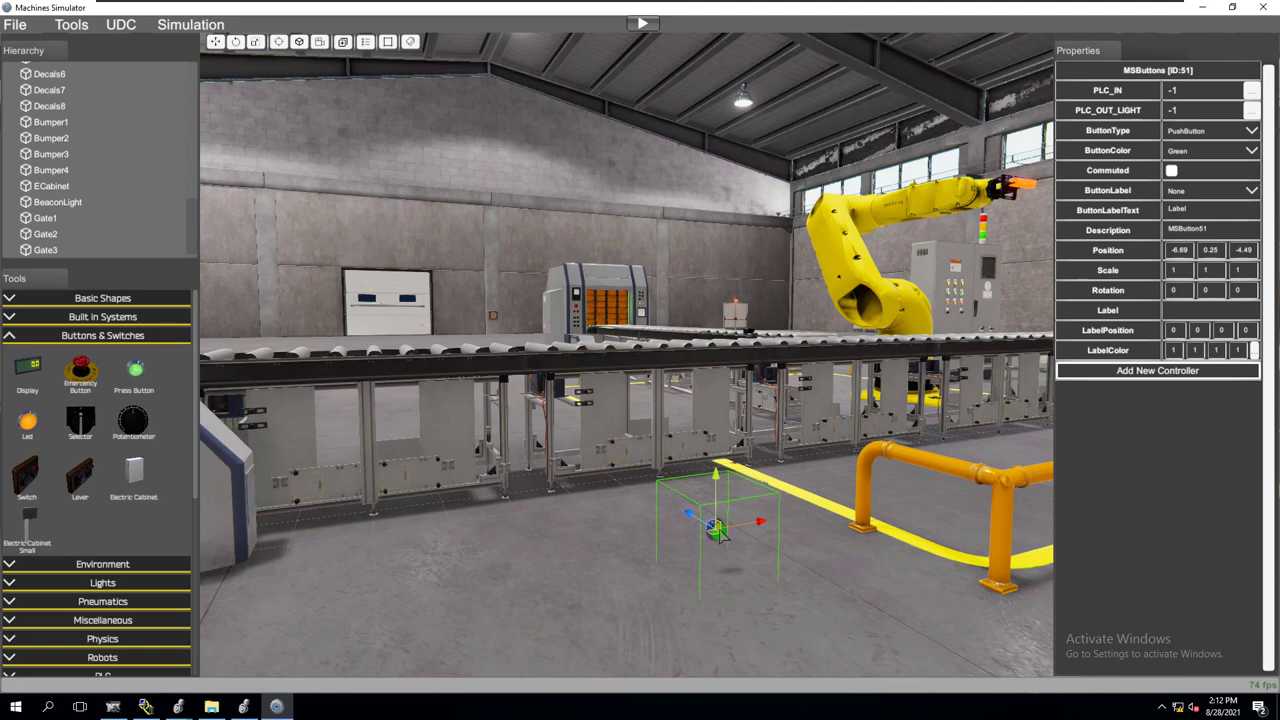
- Raise the push button by setting its Y position to 1.52
key("g")
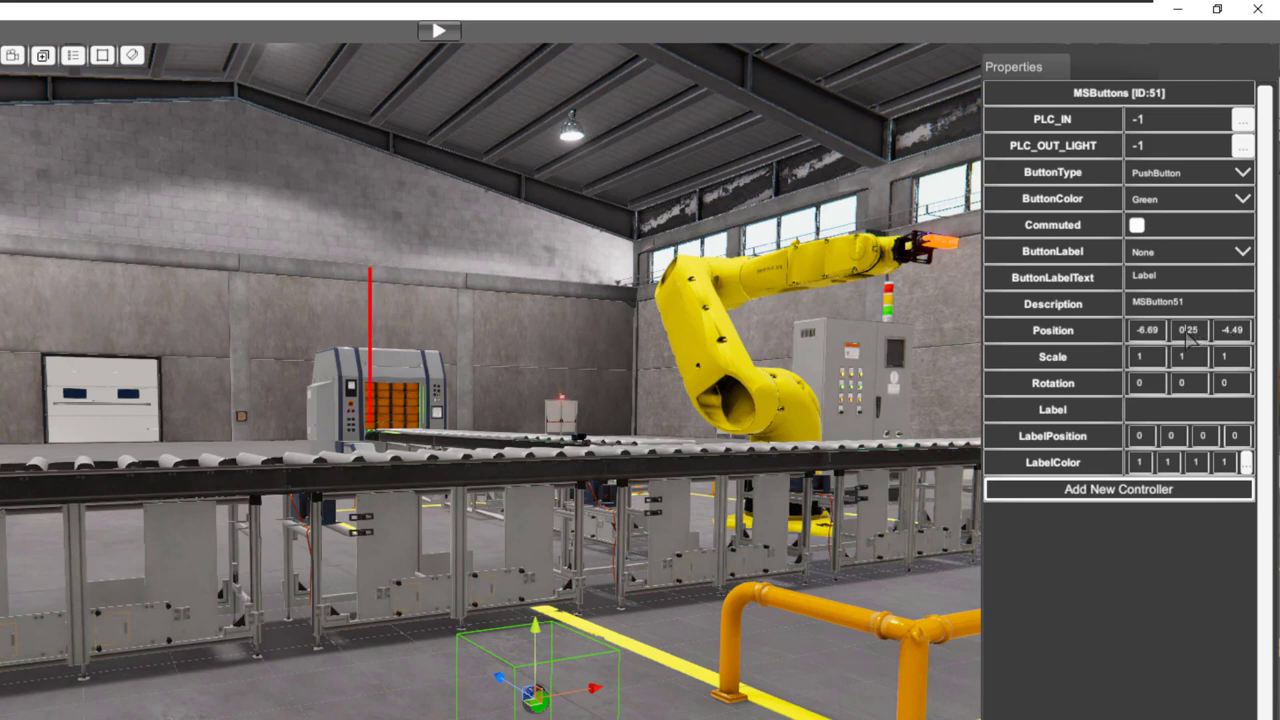
type("1")
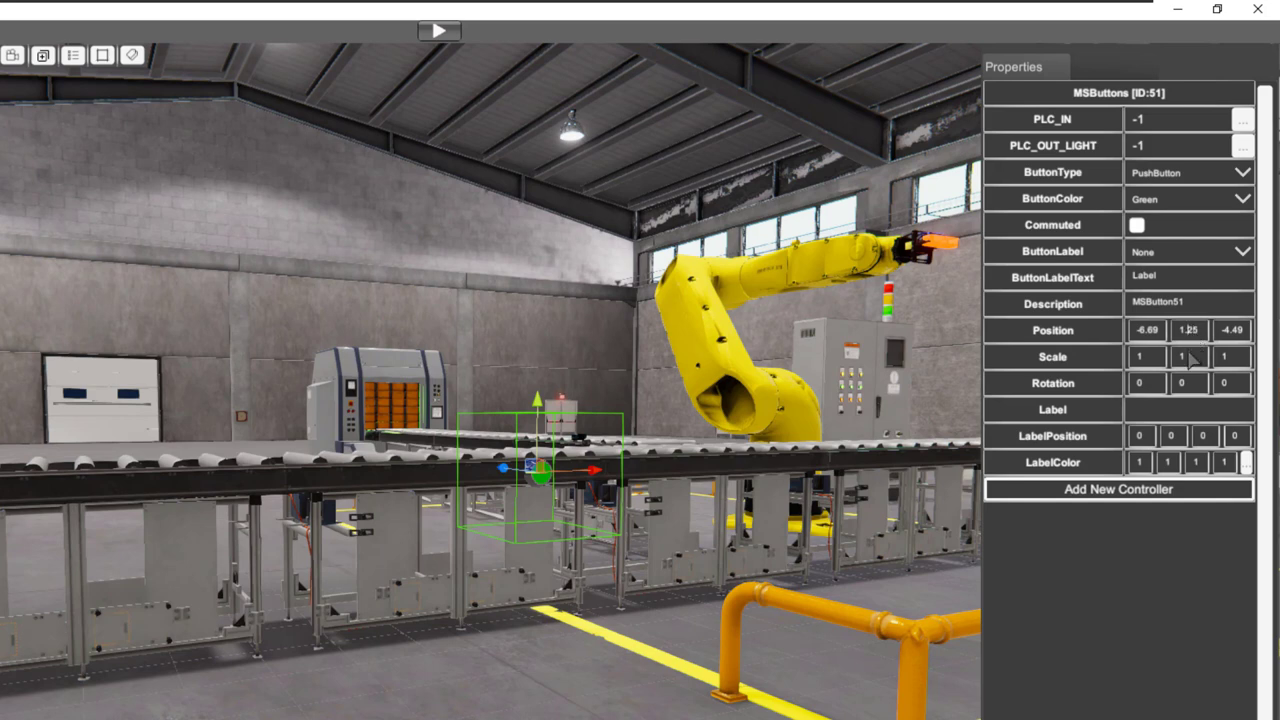
type("5")
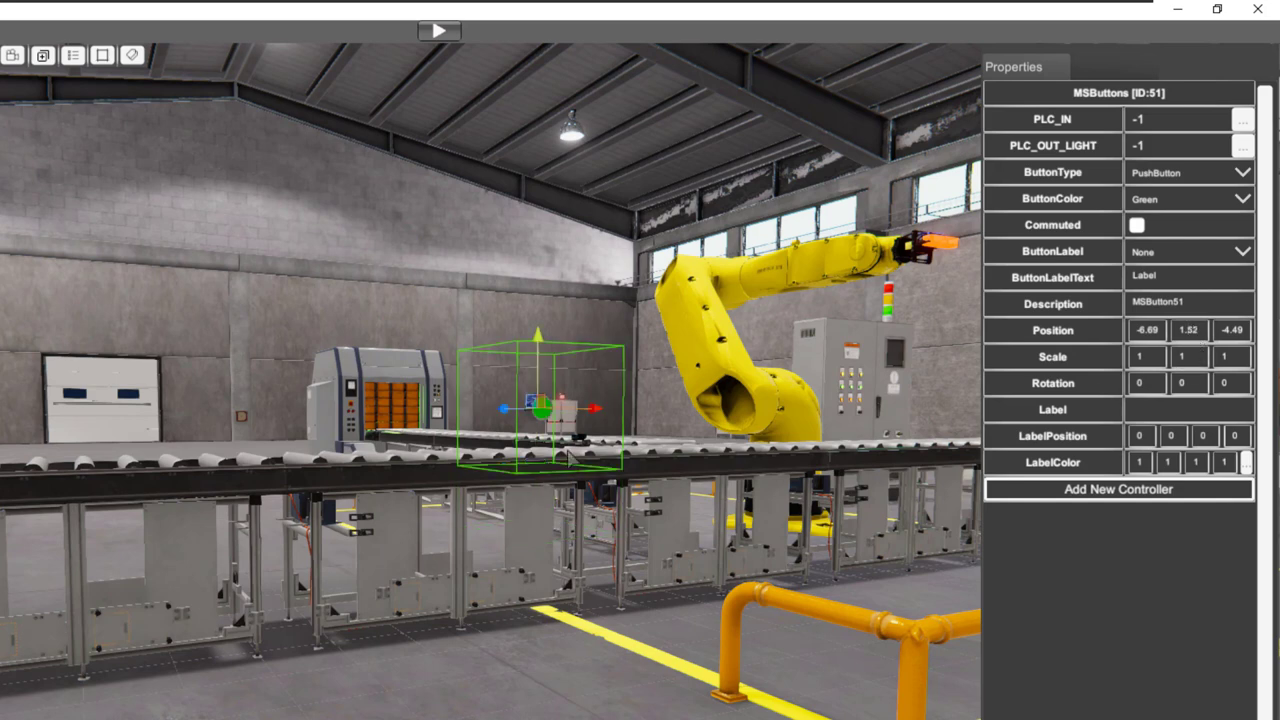
- Assign the green push button's PLC_IN to digital input 4 and check the assignment in the digital input list
left_click(565, 449)
left_click(550, 418)
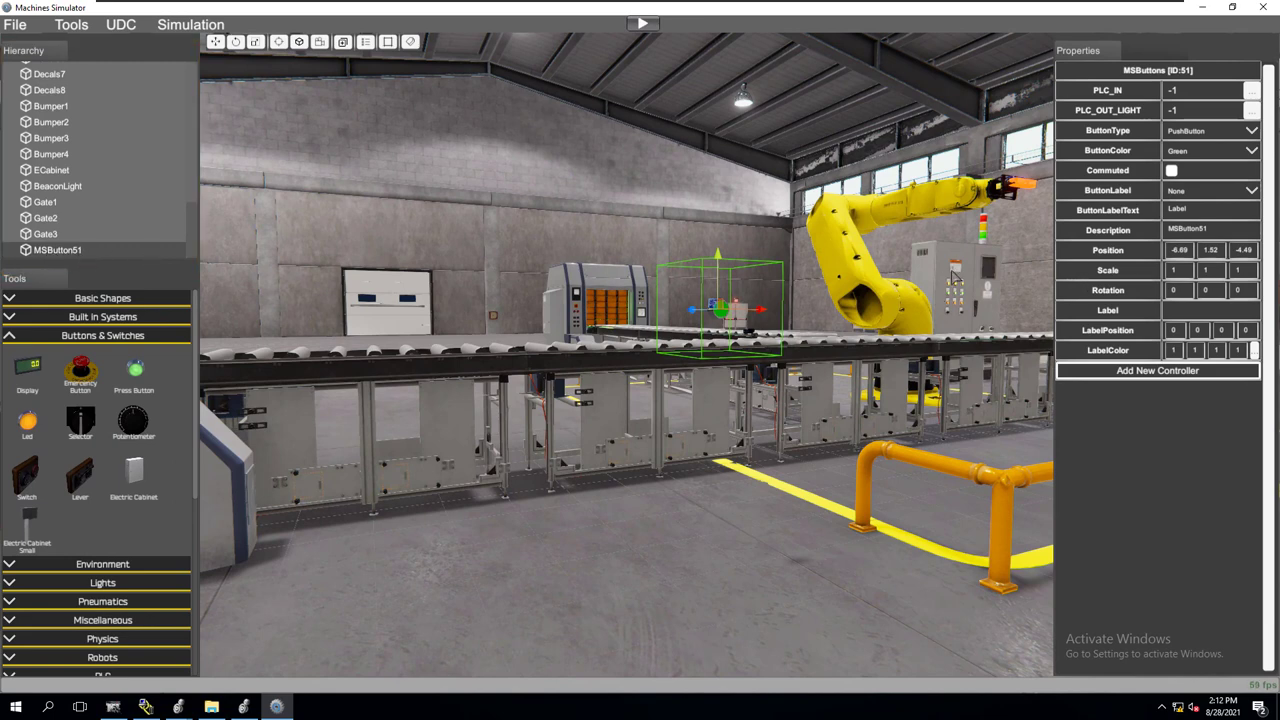
left_click(1251, 90)
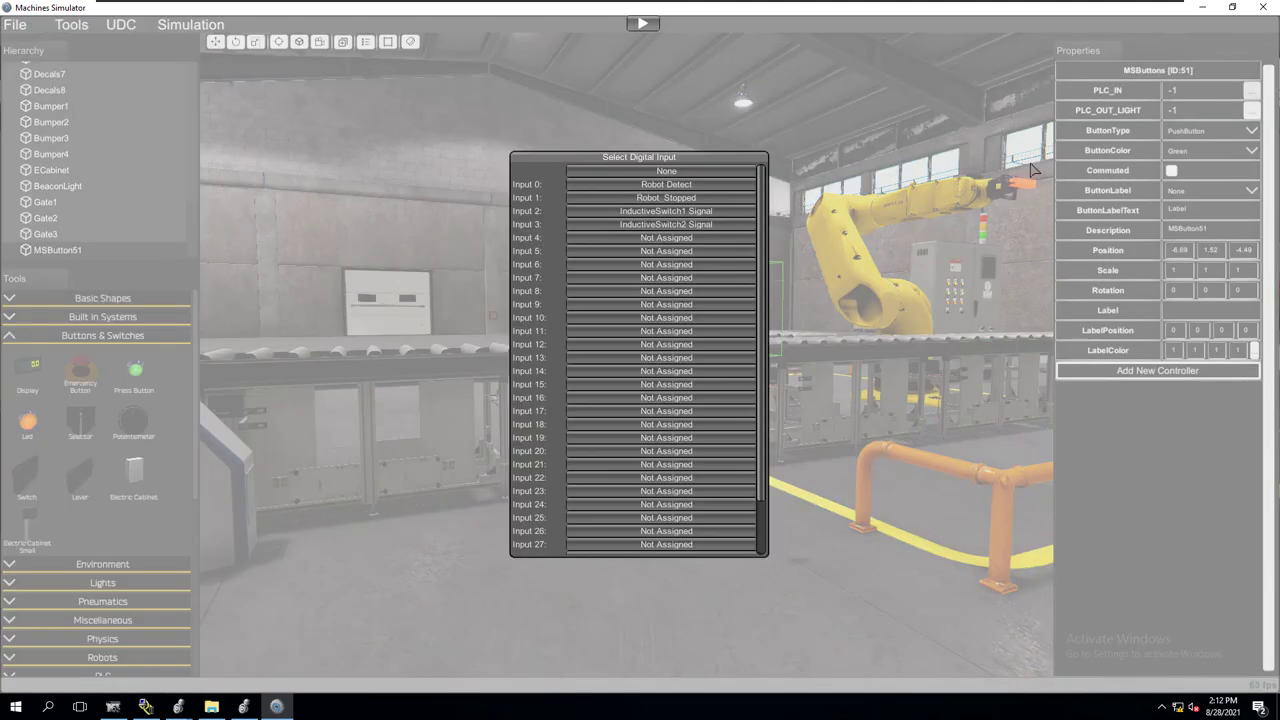
left_click(643, 238)
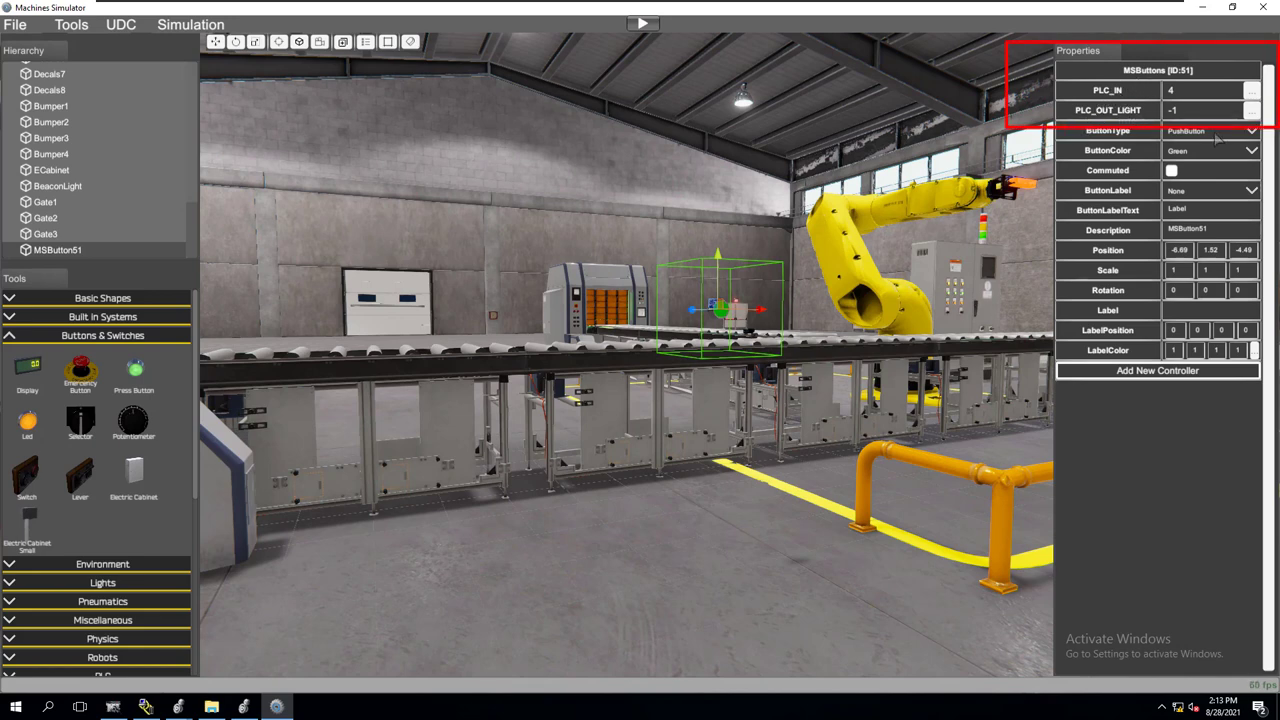
left_click(1251, 91)
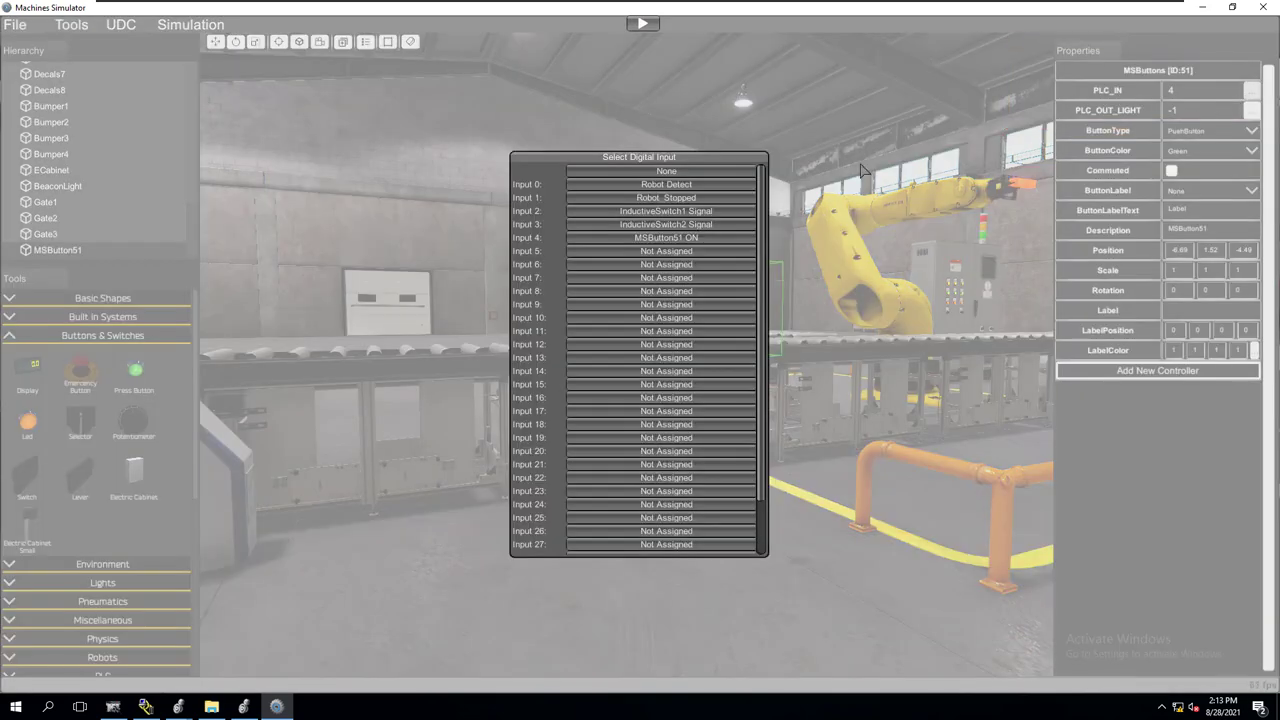
left_click(652, 238)
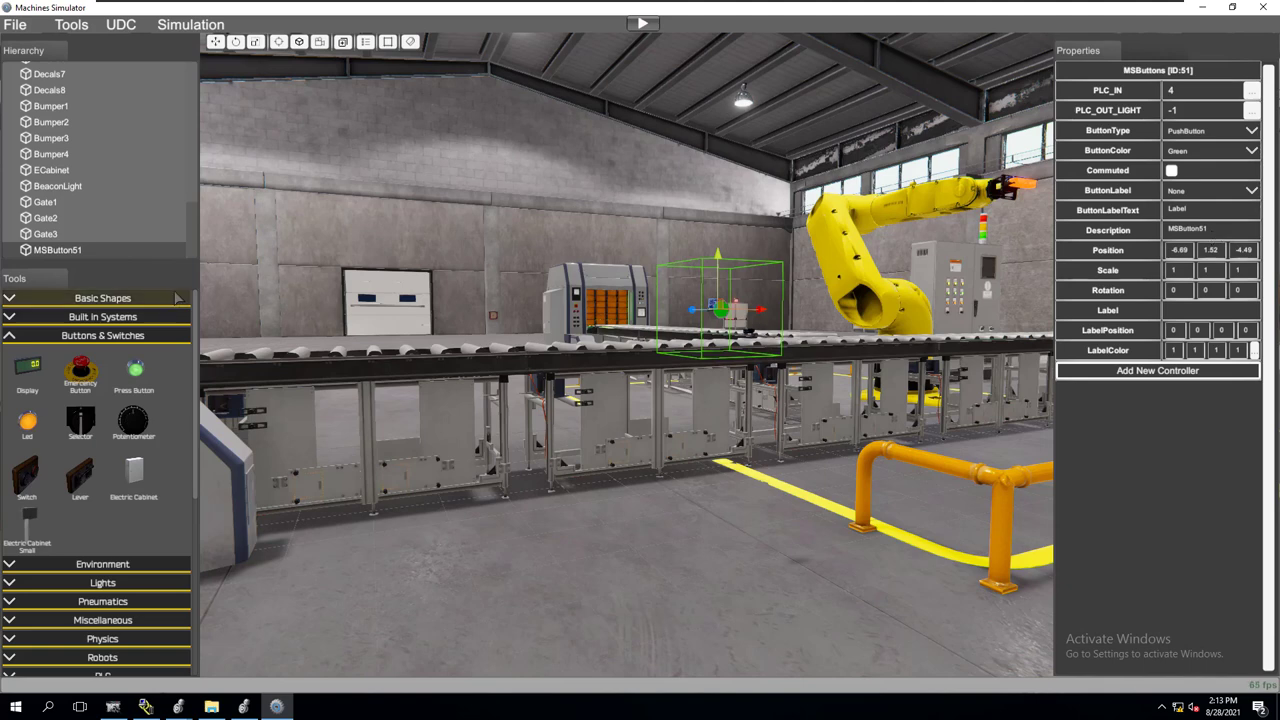
- Set the green push button's description to StartPB and give it a rectangular label with the text Start
left_click(1217, 232)
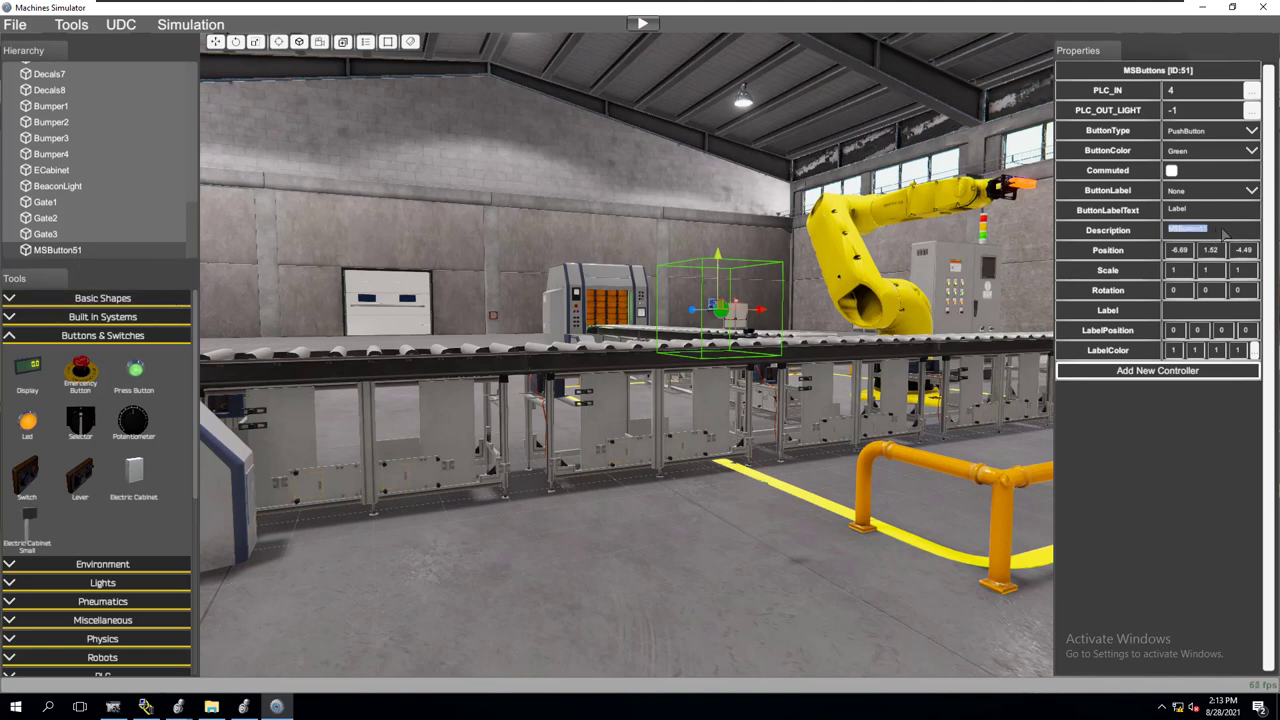
type("StartPB")
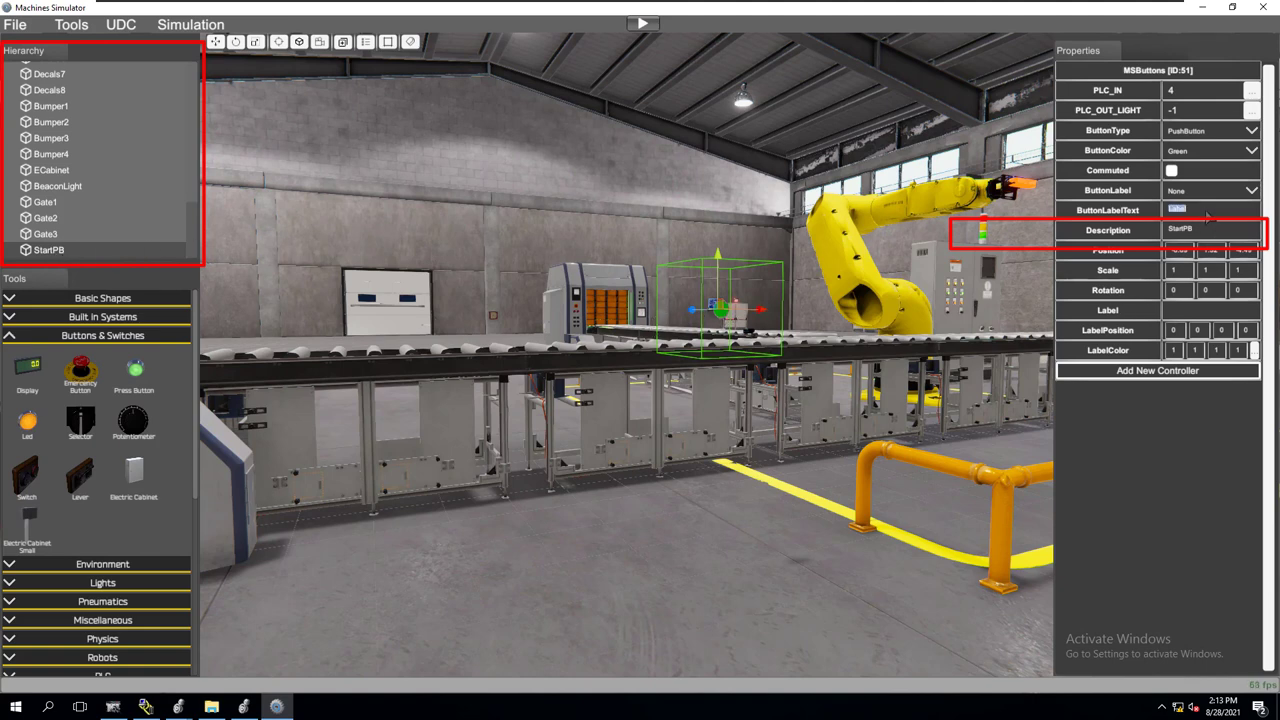
key("BackSpace")
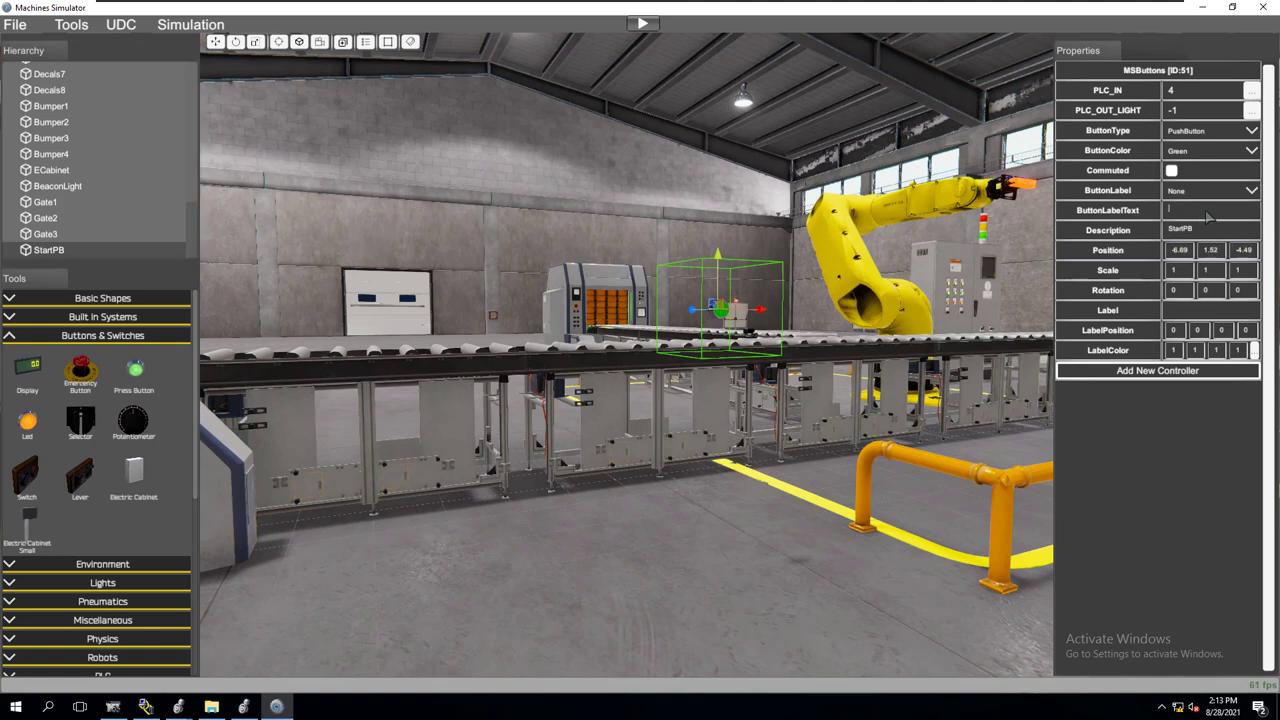
type("Start")
left_click(1251, 191)
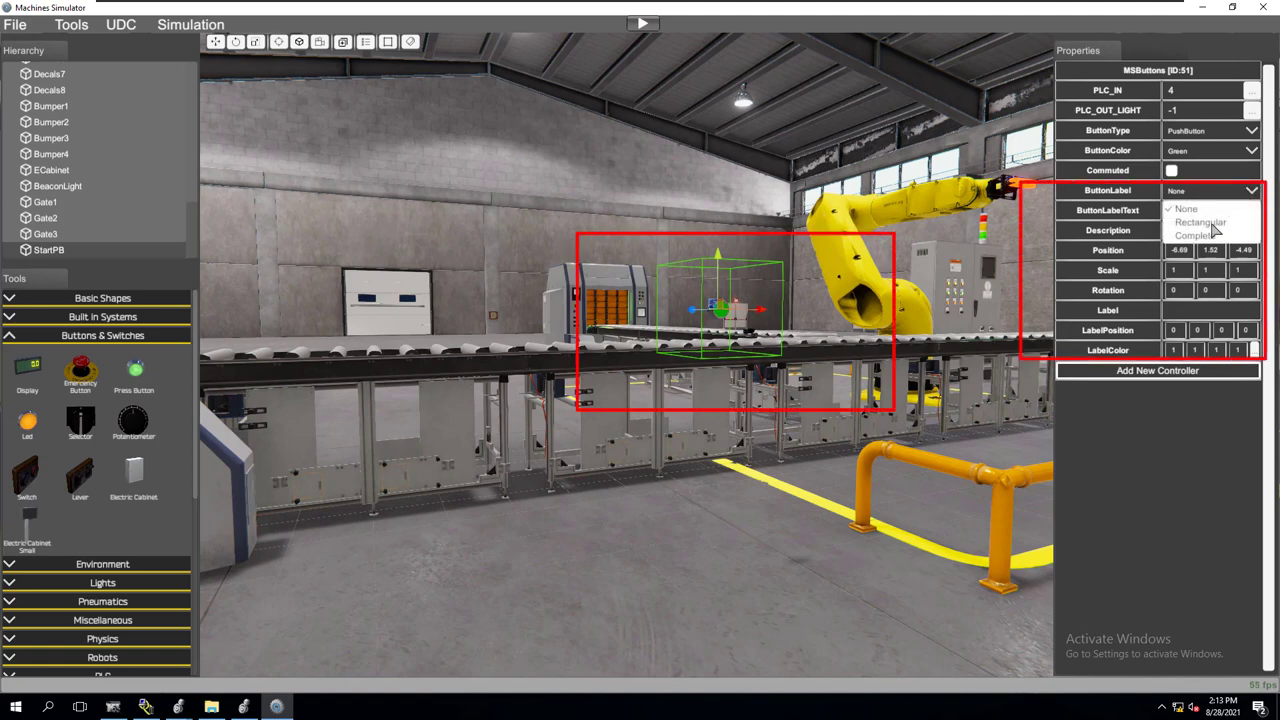
left_click(1215, 224)
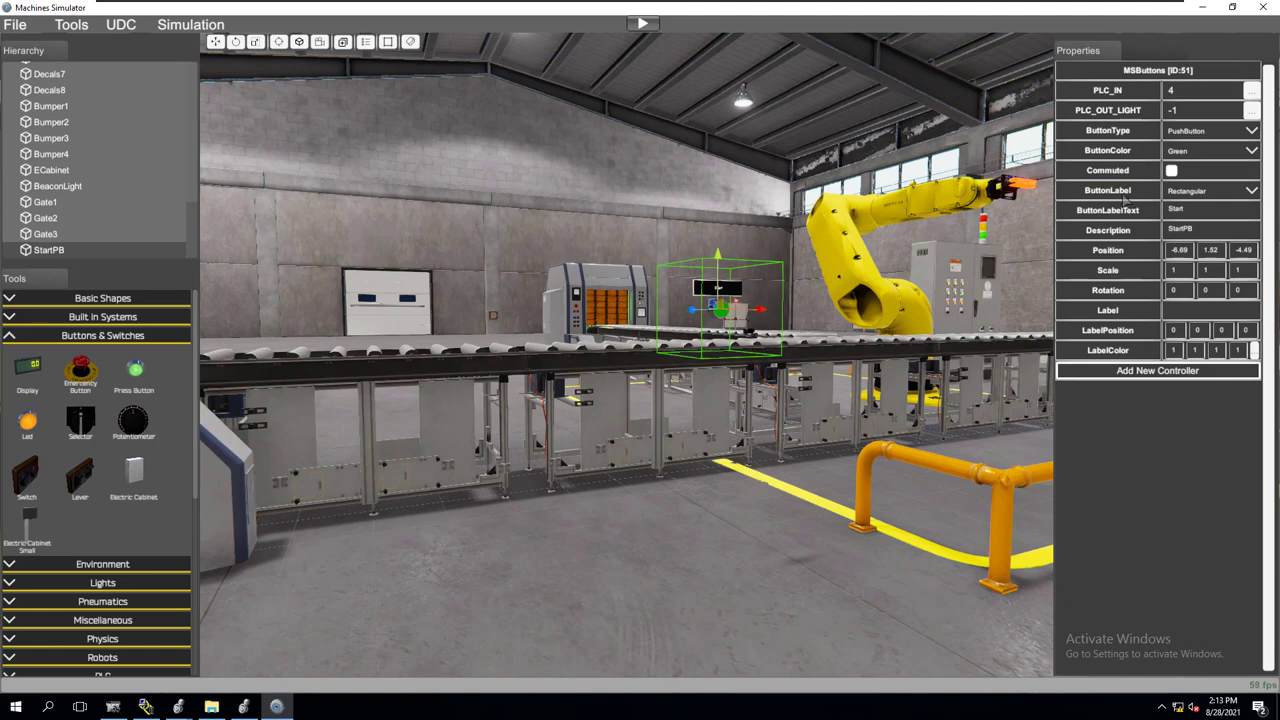
- Review StartPB's digital input assignment, then assign its PLC_OUT_LIGHT to digital output 14 and check it in the output list
left_click(1251, 90)
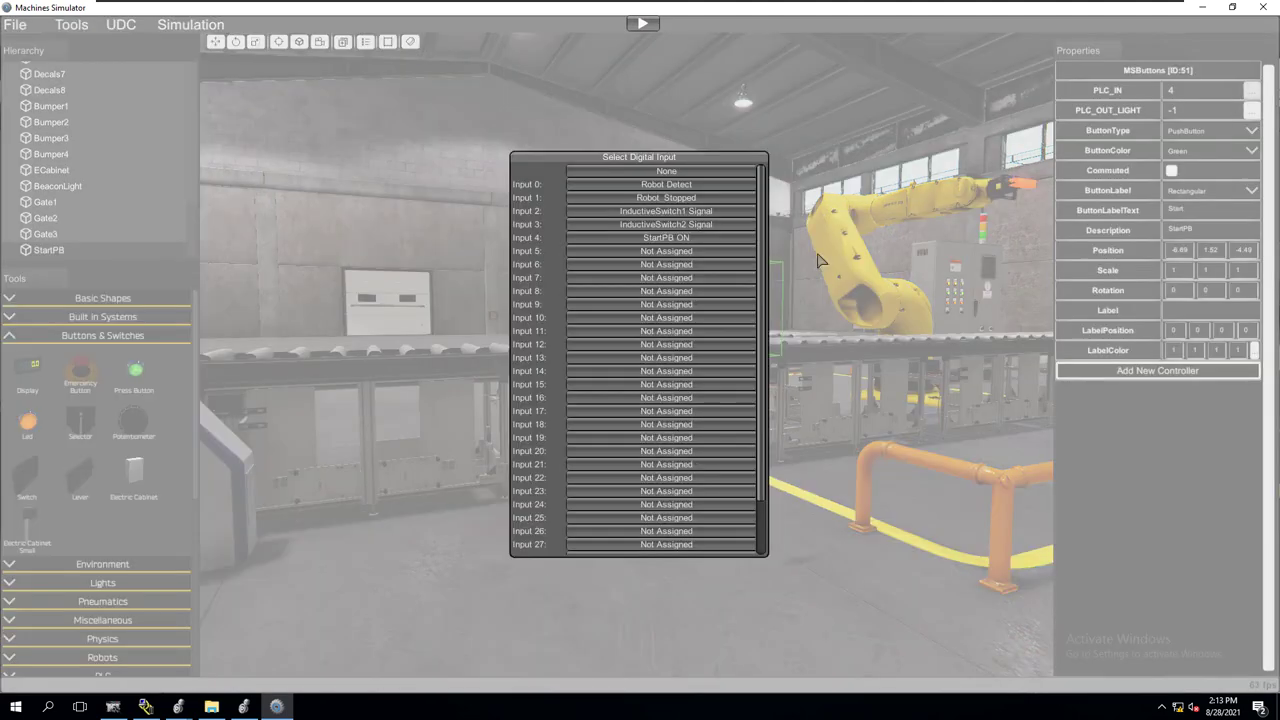
left_click(628, 244)
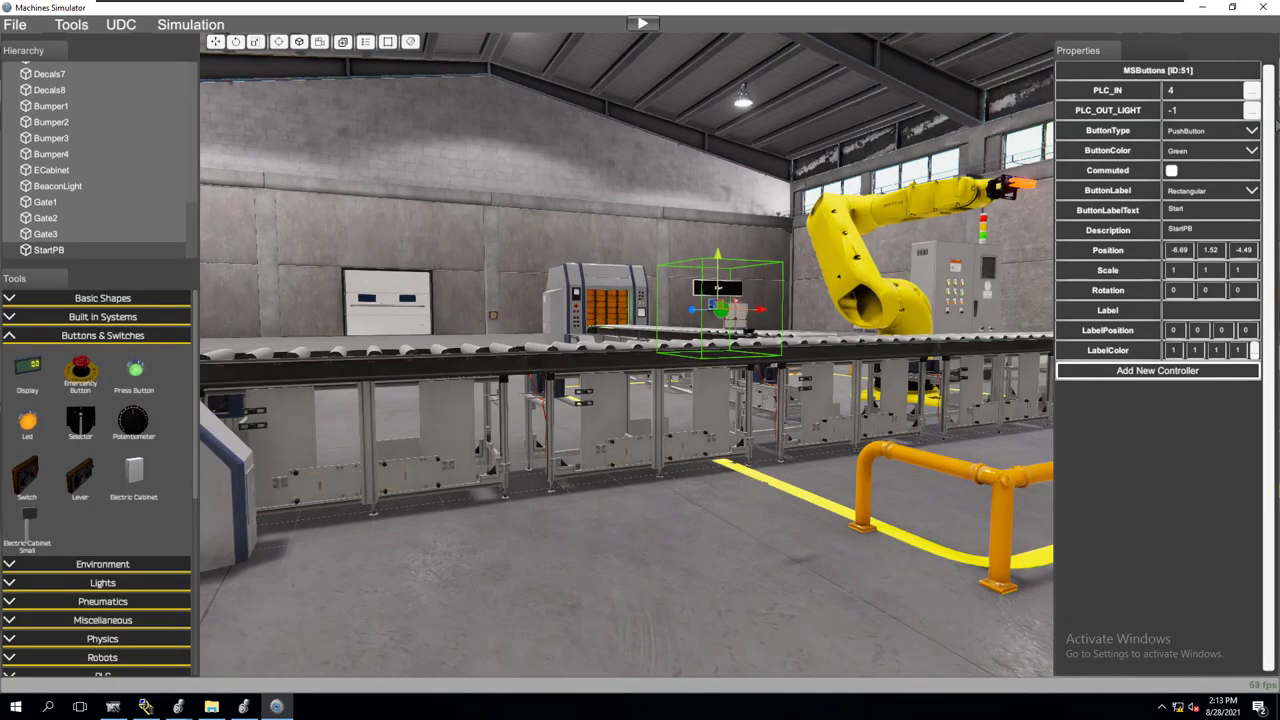
left_click(1251, 110)
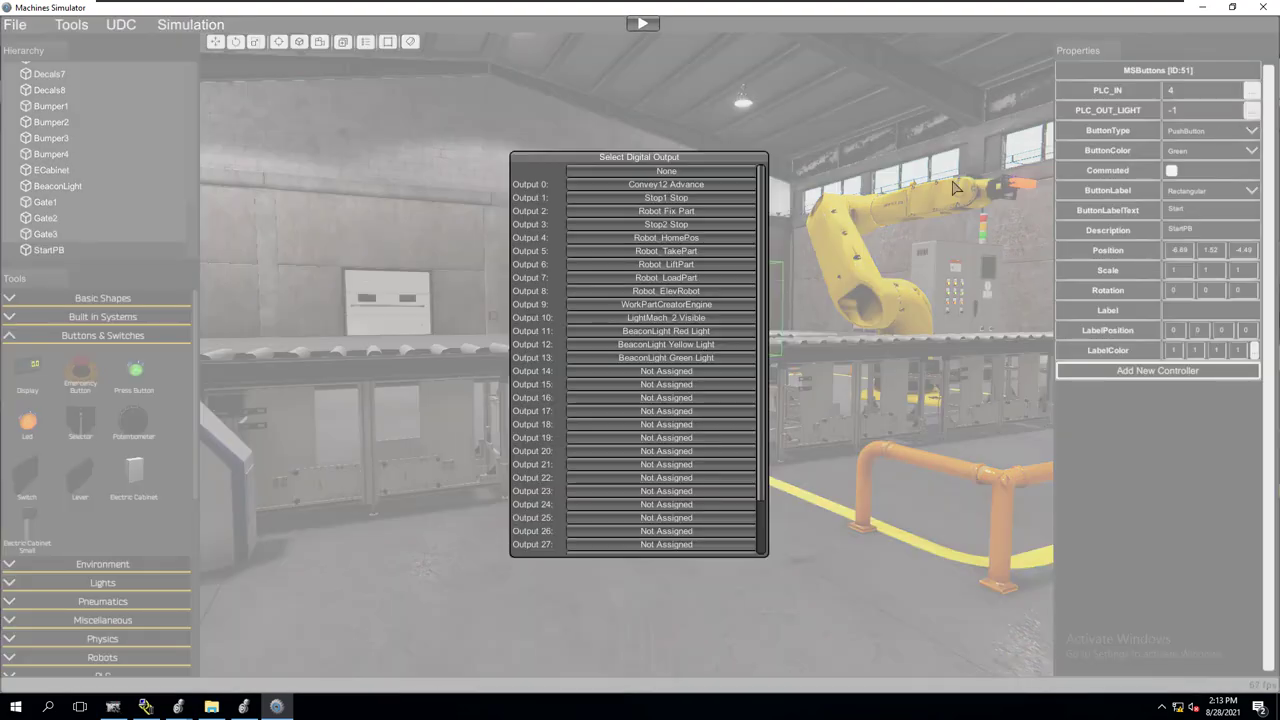
left_click(597, 373)
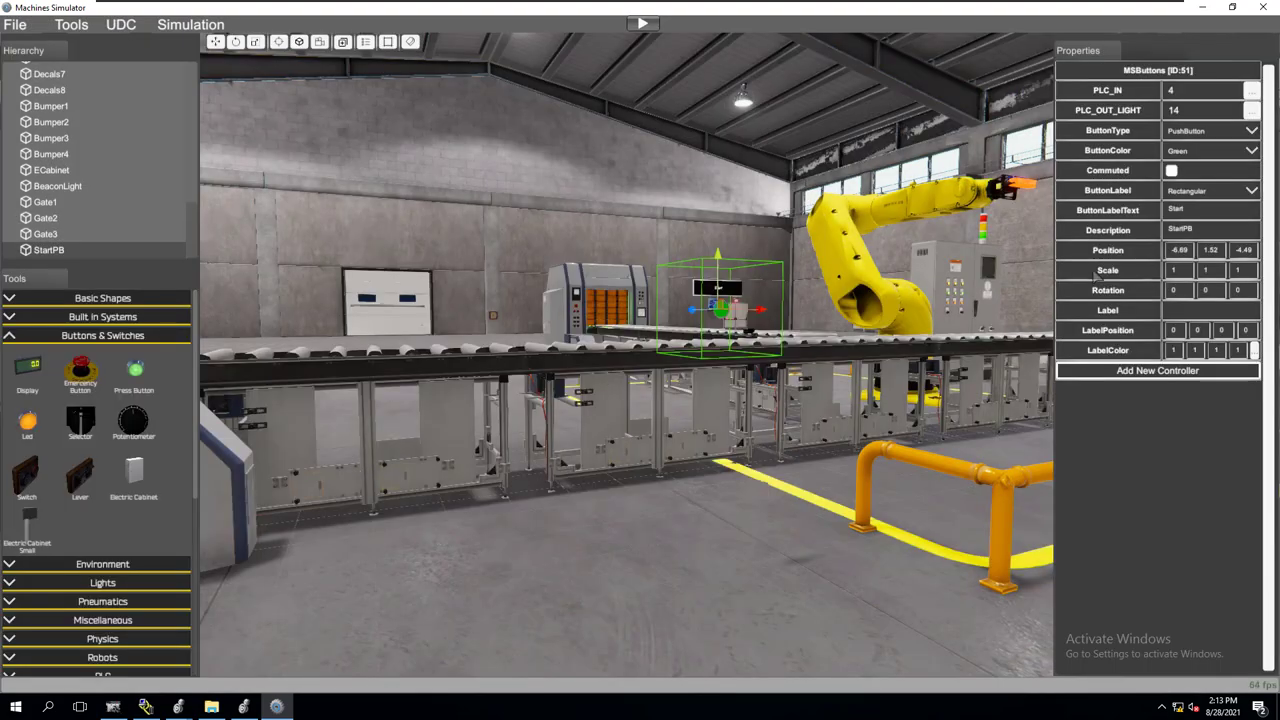
left_click(1251, 110)
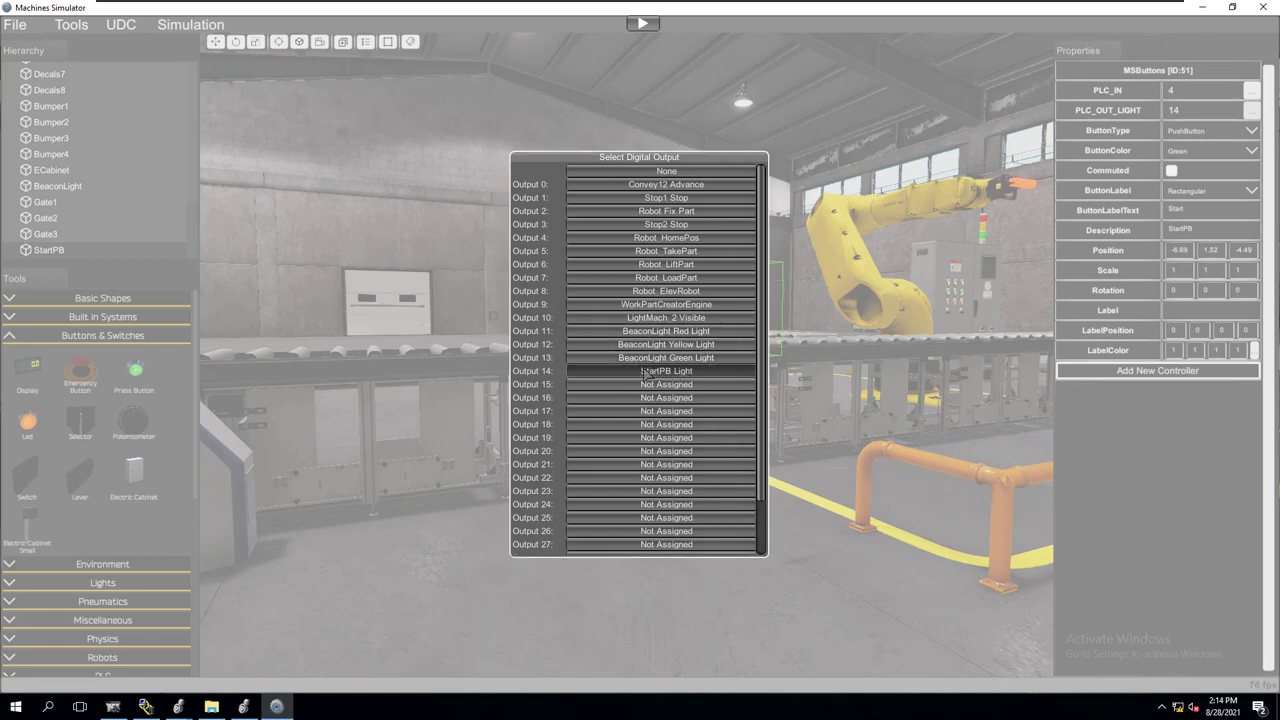
left_click(675, 373)
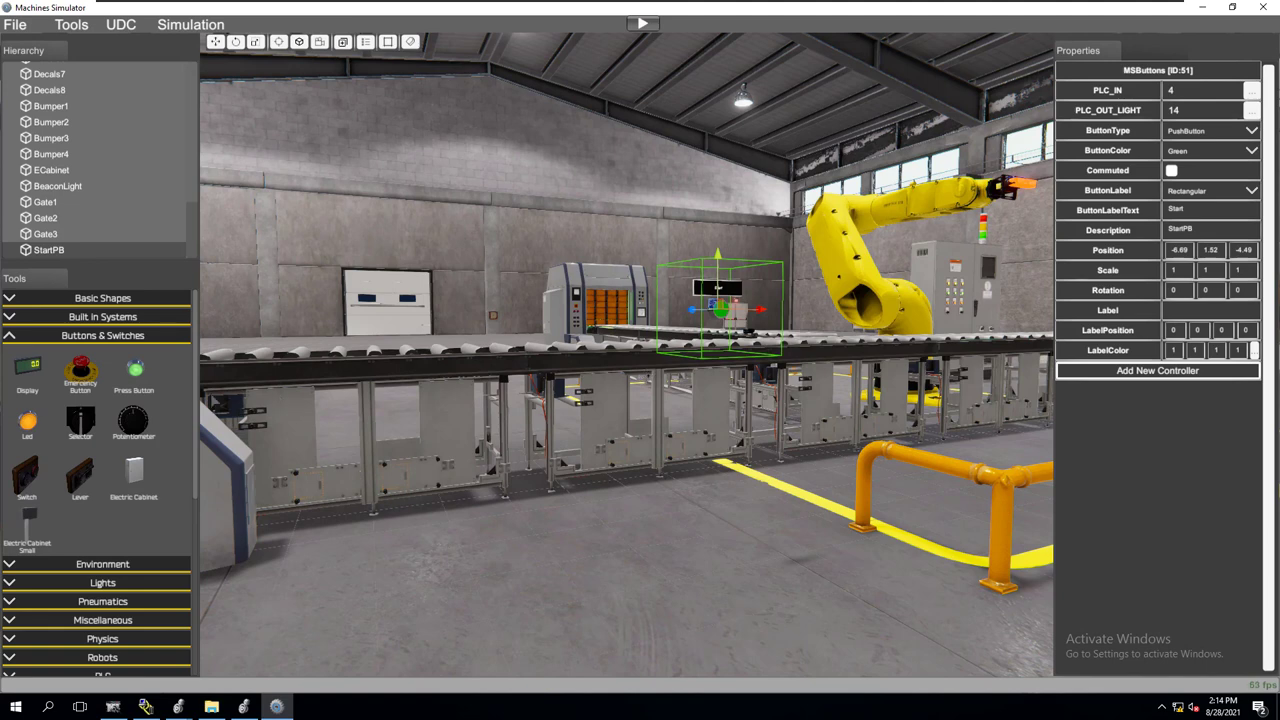
- Add a second push button above the floor near StartPB, beside the orange corner bumper, and set its color to Red
left_click(138, 382)
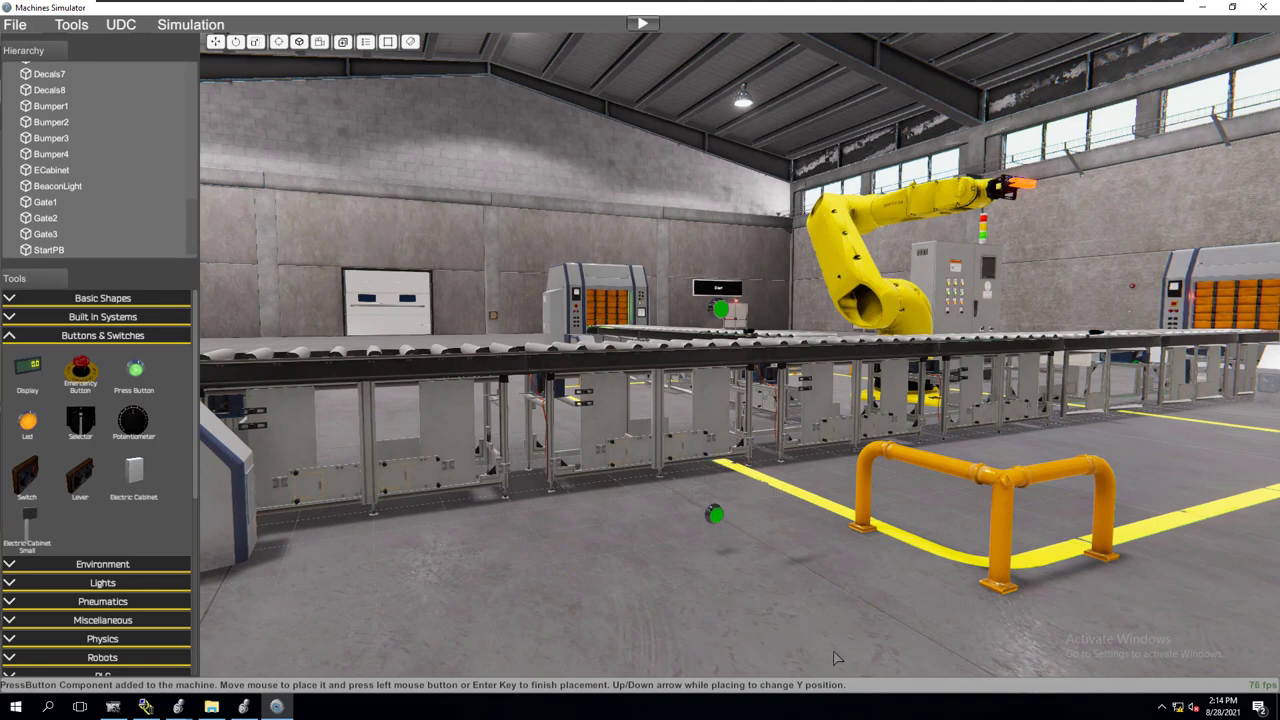
left_click(895, 660)
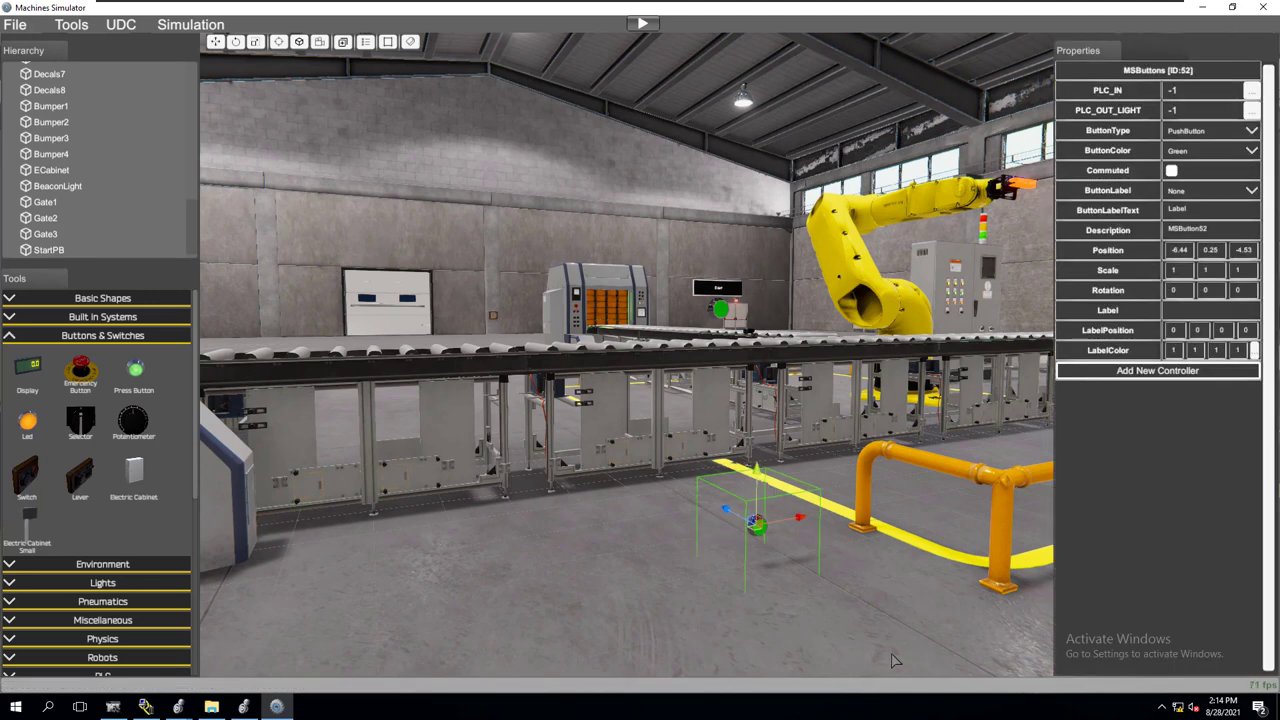
left_click(1252, 150)
left_click(1212, 197)
- Check StartPB's position for reference and raise the red push button by setting its Y position to 1.25
left_click(719, 308)
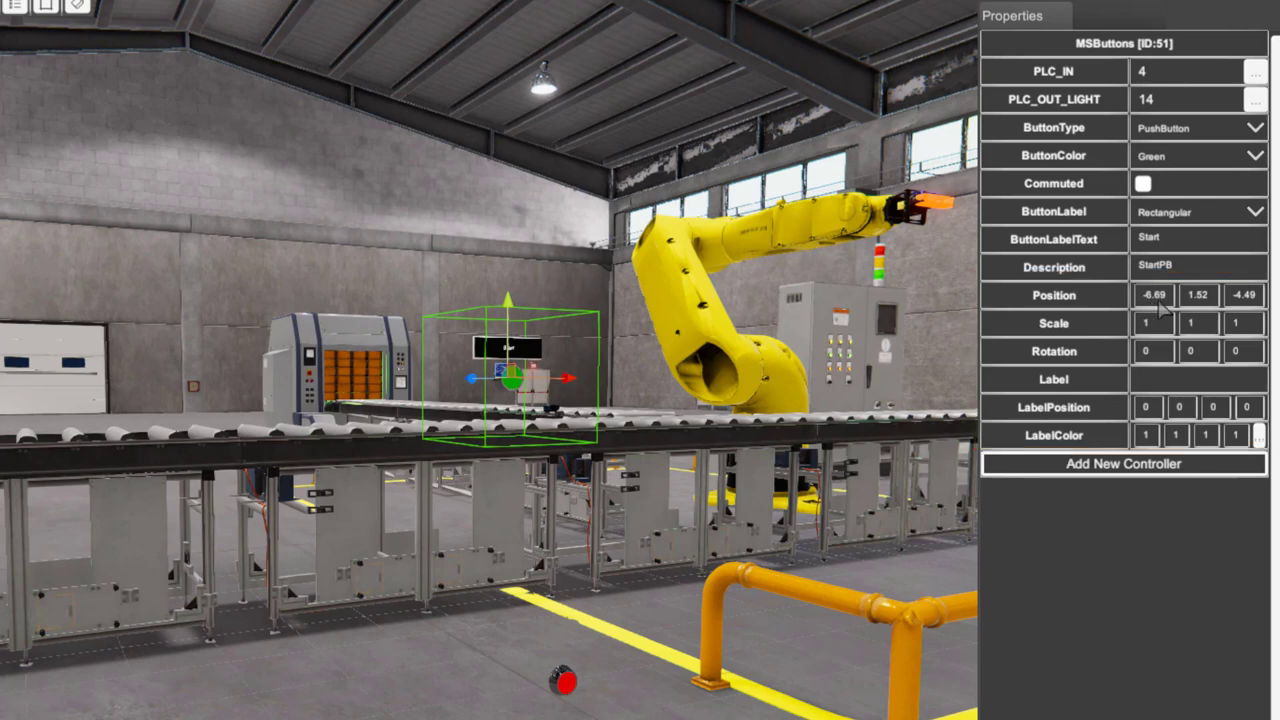
left_click(562, 682)
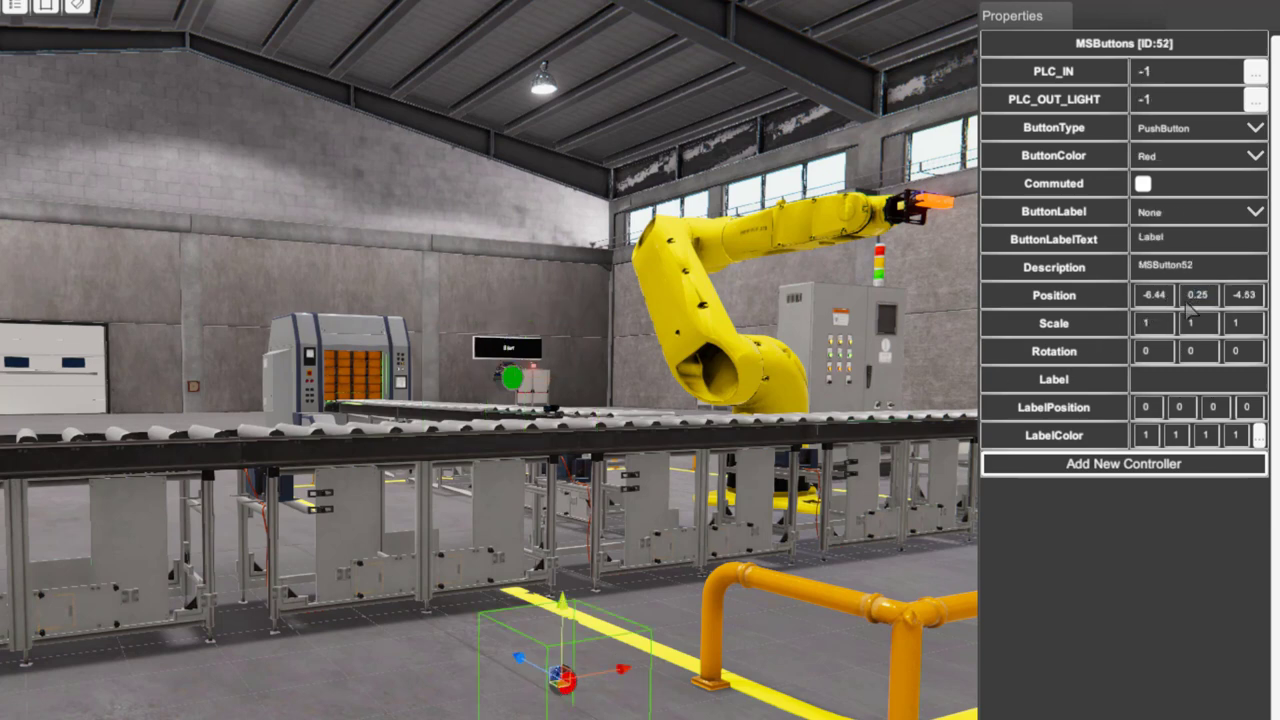
key("BackSpace")
type("1")
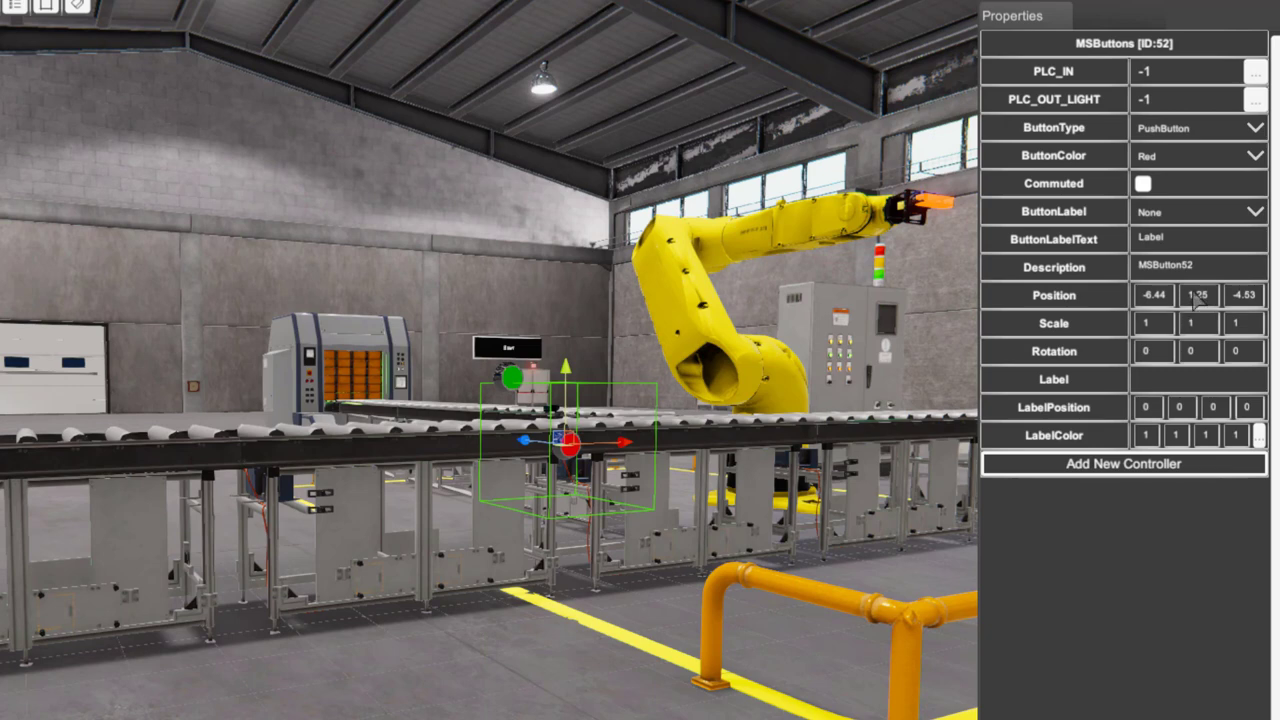
left_click(1199, 299)
- Examine from the side how the red push button lines up with the green StartPB button
left_click(516, 386)
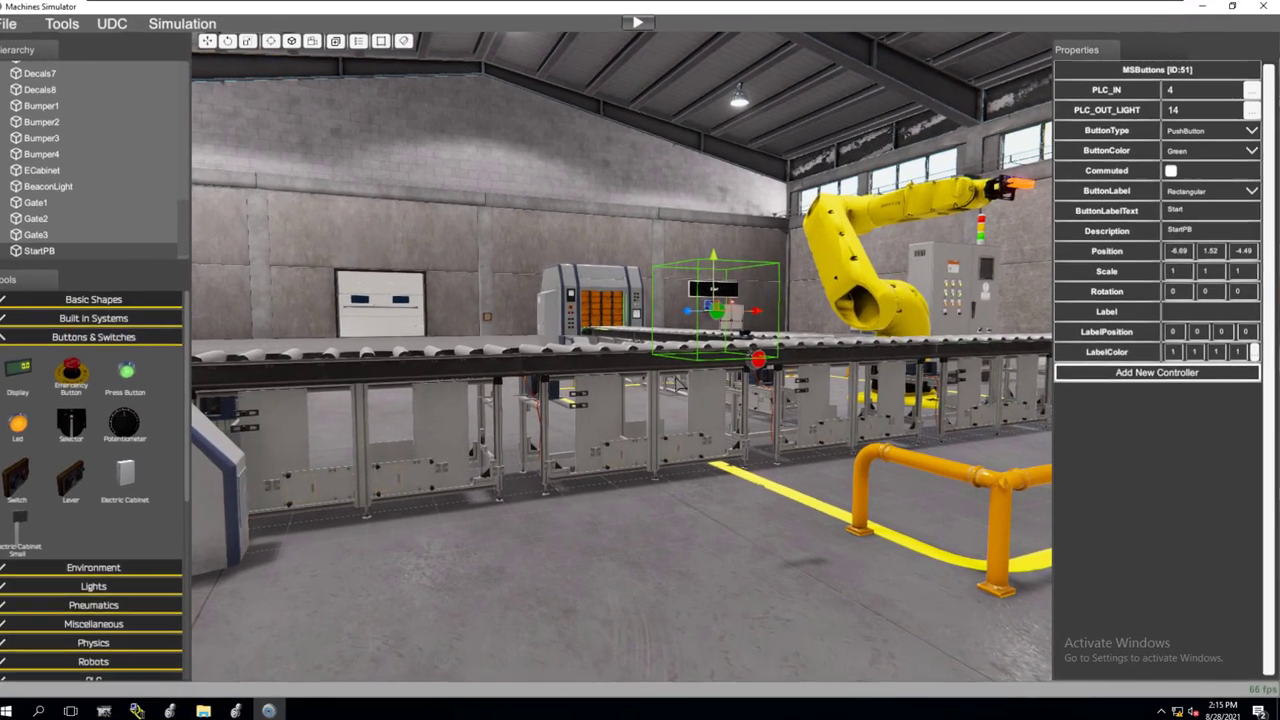
right_click_drag(640, 350, 896, 356)
scroll(838, 356, "down", 5)
right_click_drag(680, 358, 874, 352)
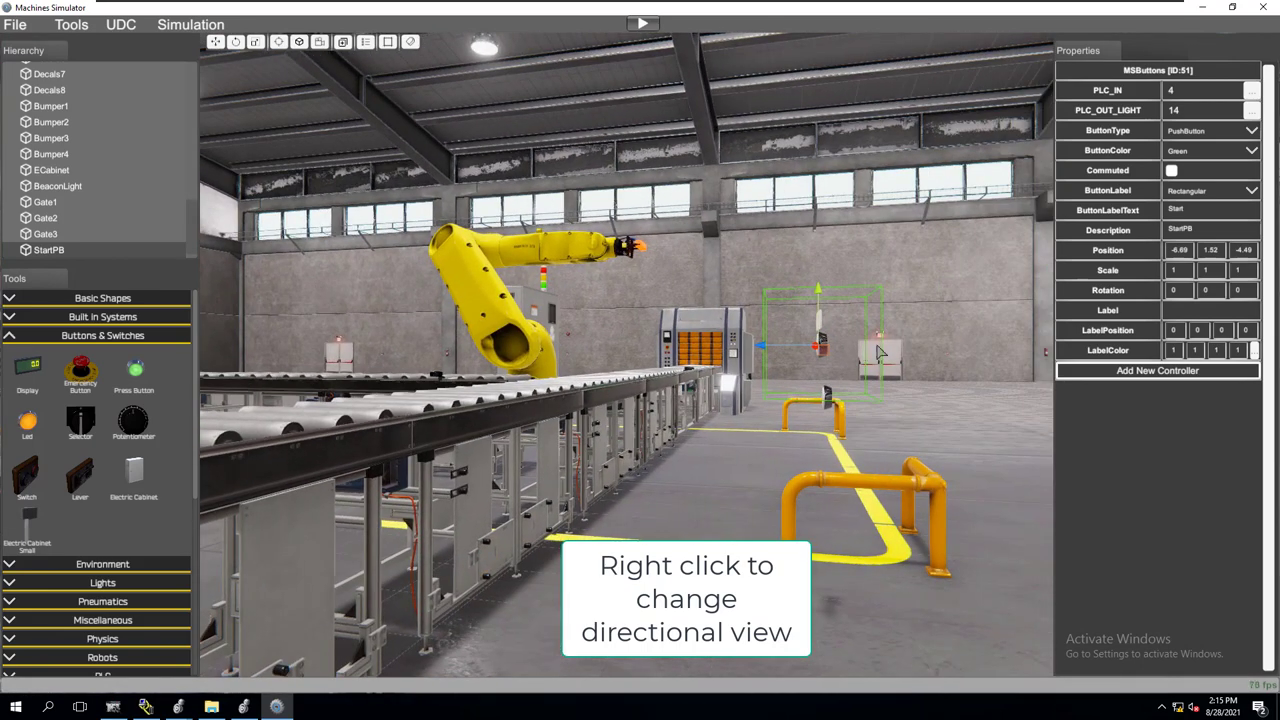
left_click(970, 347)
left_click(821, 343)
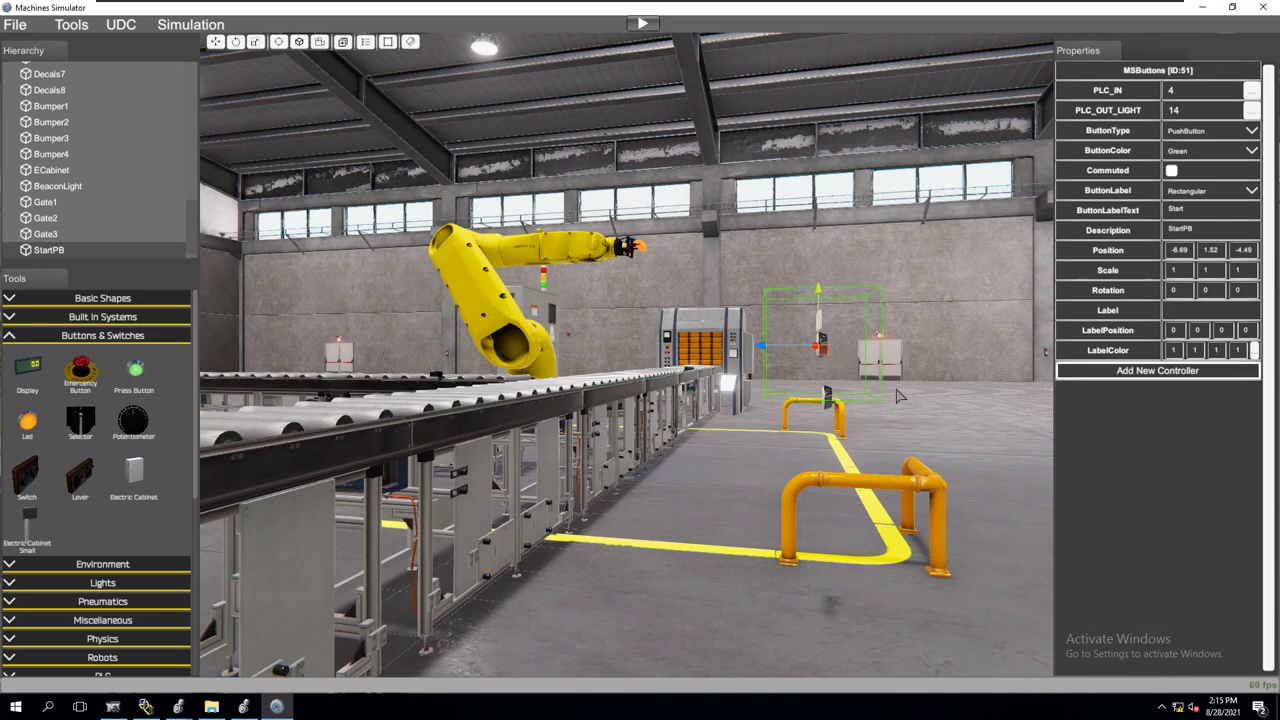
left_click(952, 402)
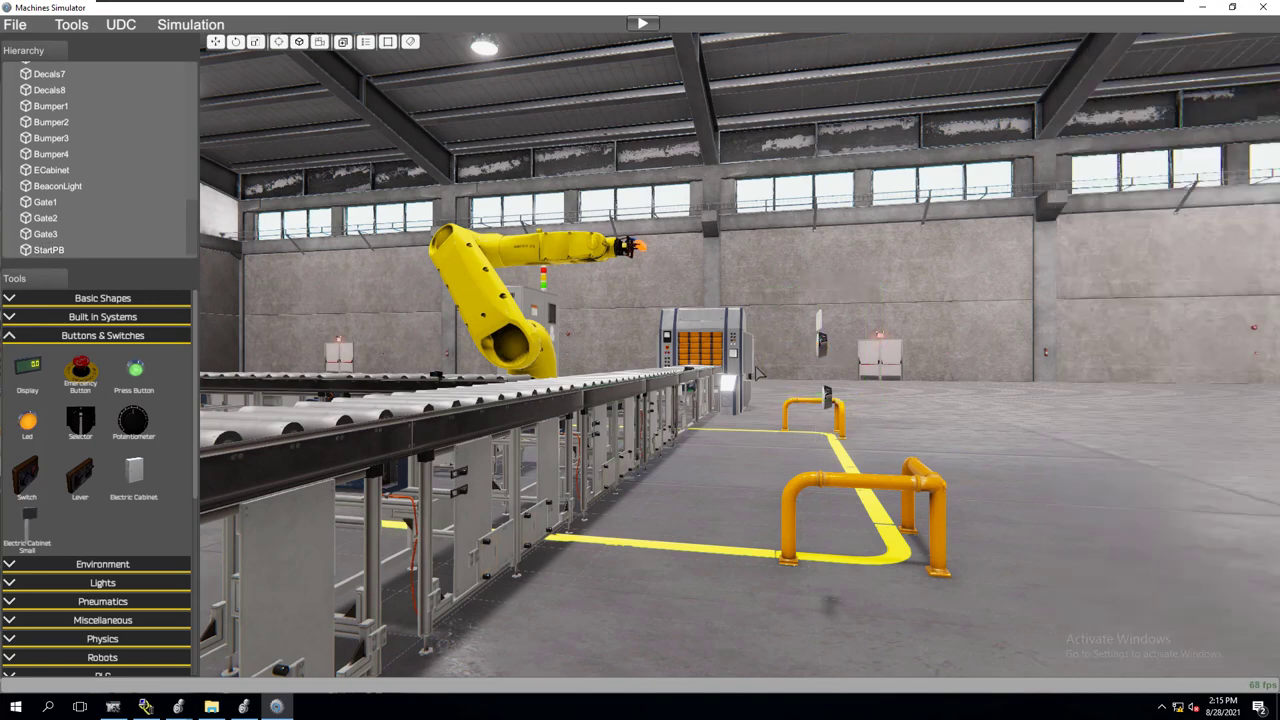
right_click_drag(664, 372, 620, 355)
scroll(631, 357, "down", 2)
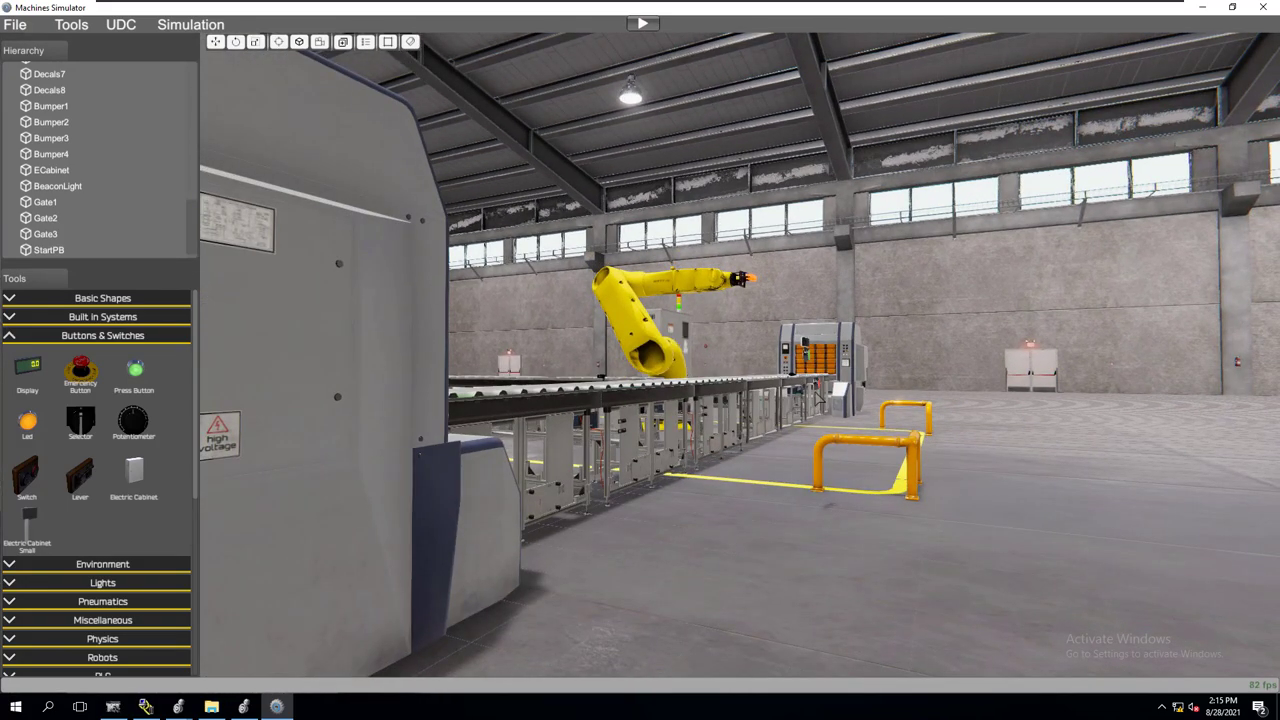
scroll(818, 397, "up", 2)
scroll(818, 397, "down", 2)
scroll(868, 374, "up", 5)
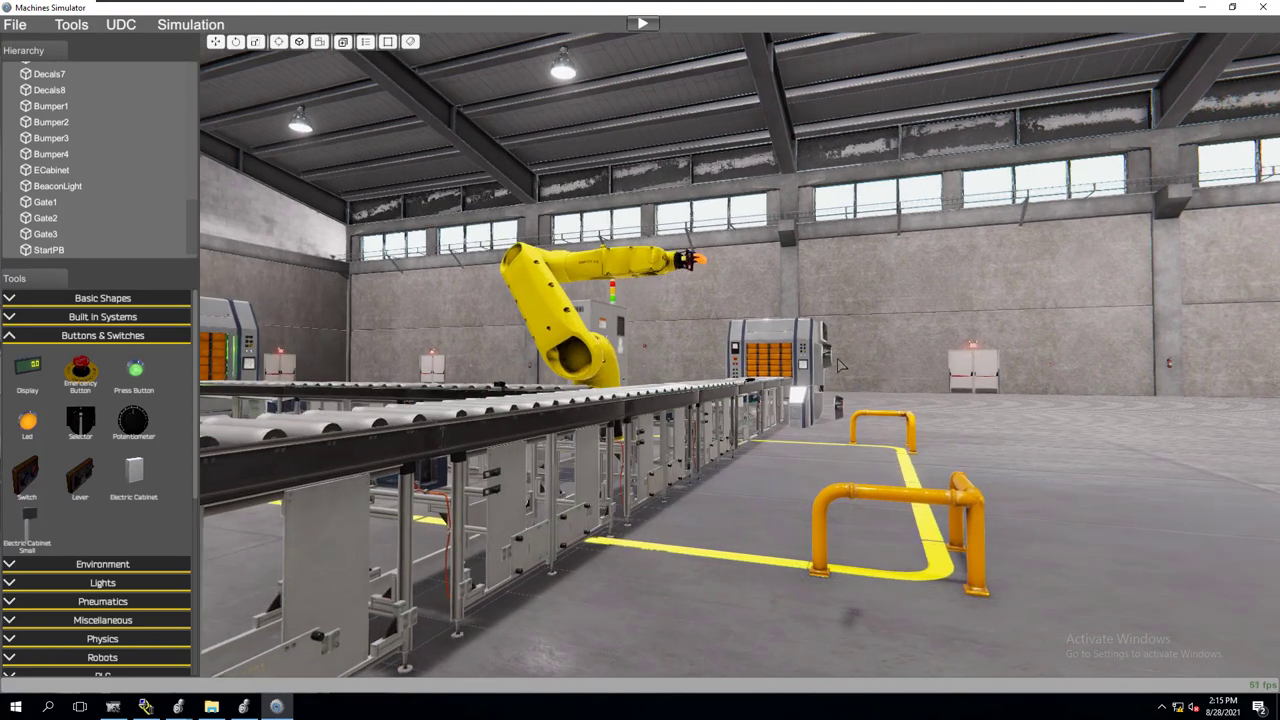
- Set the red push button's X position to -6.49
left_click(838, 407)
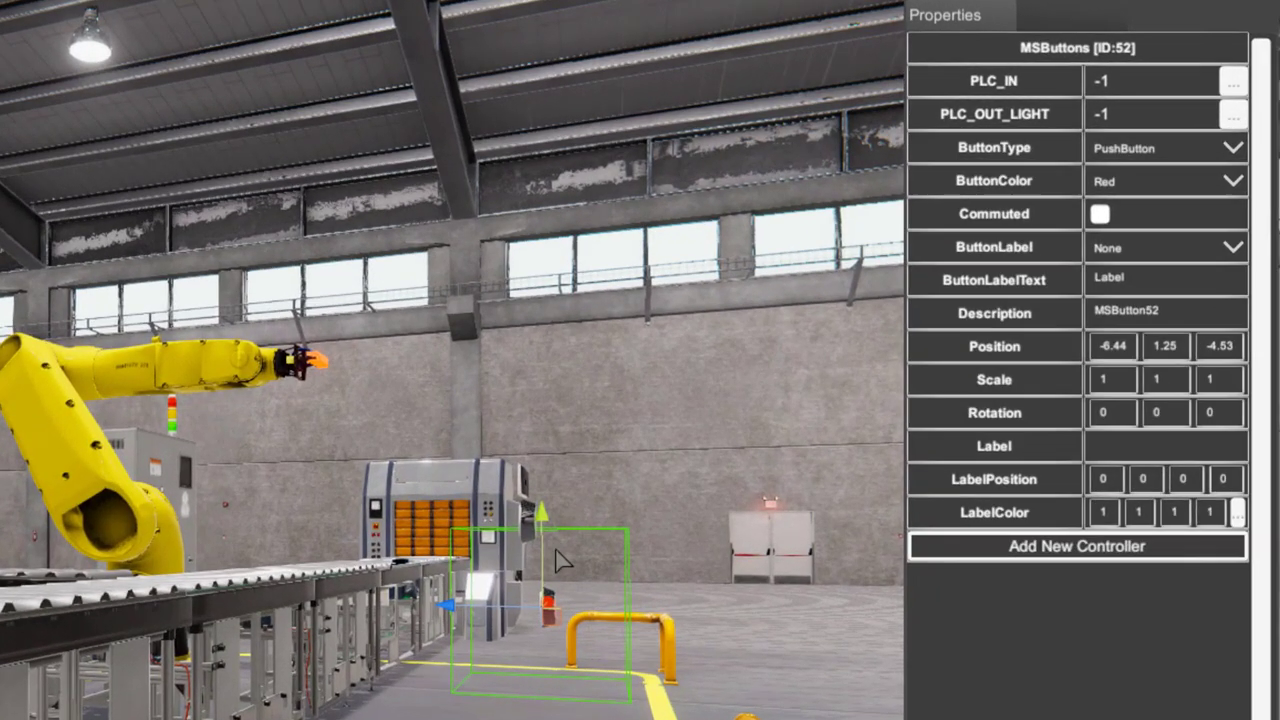
left_click(1115, 346)
key("BackSpace")
type("9")
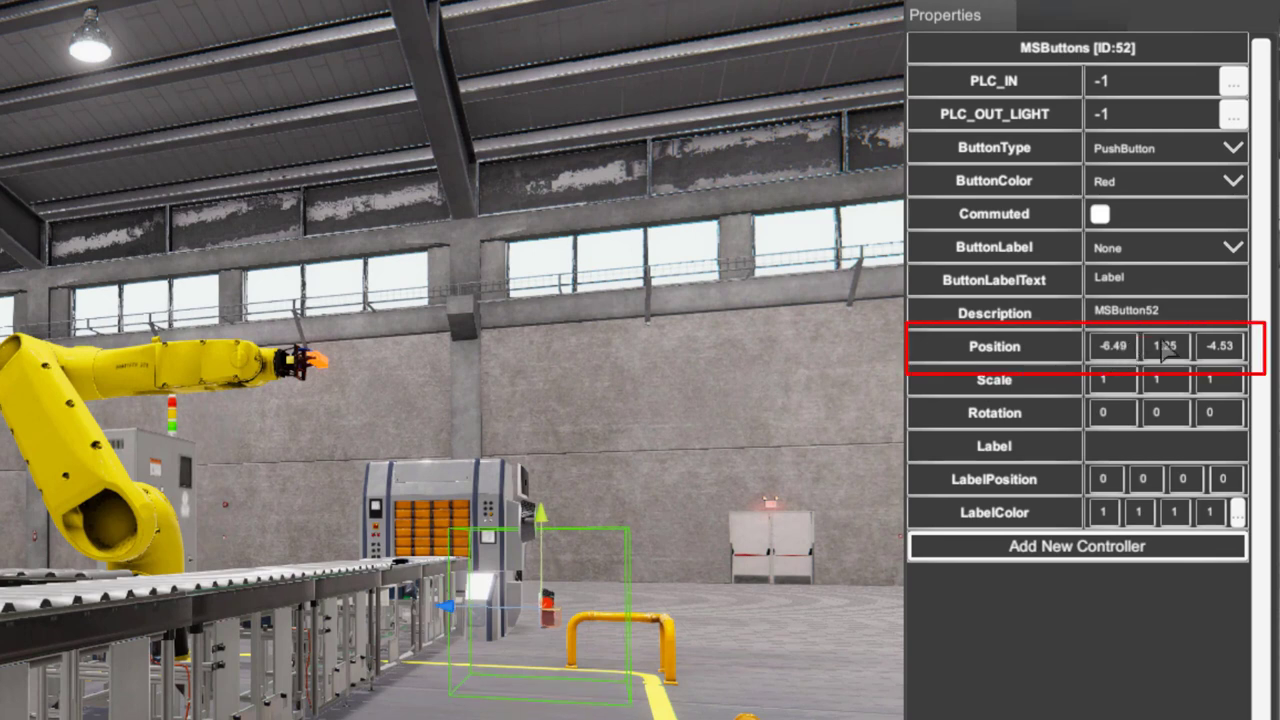
- Check StartPB's position and set the red push button's Z position to the matching value of -4.49
left_click(528, 527)
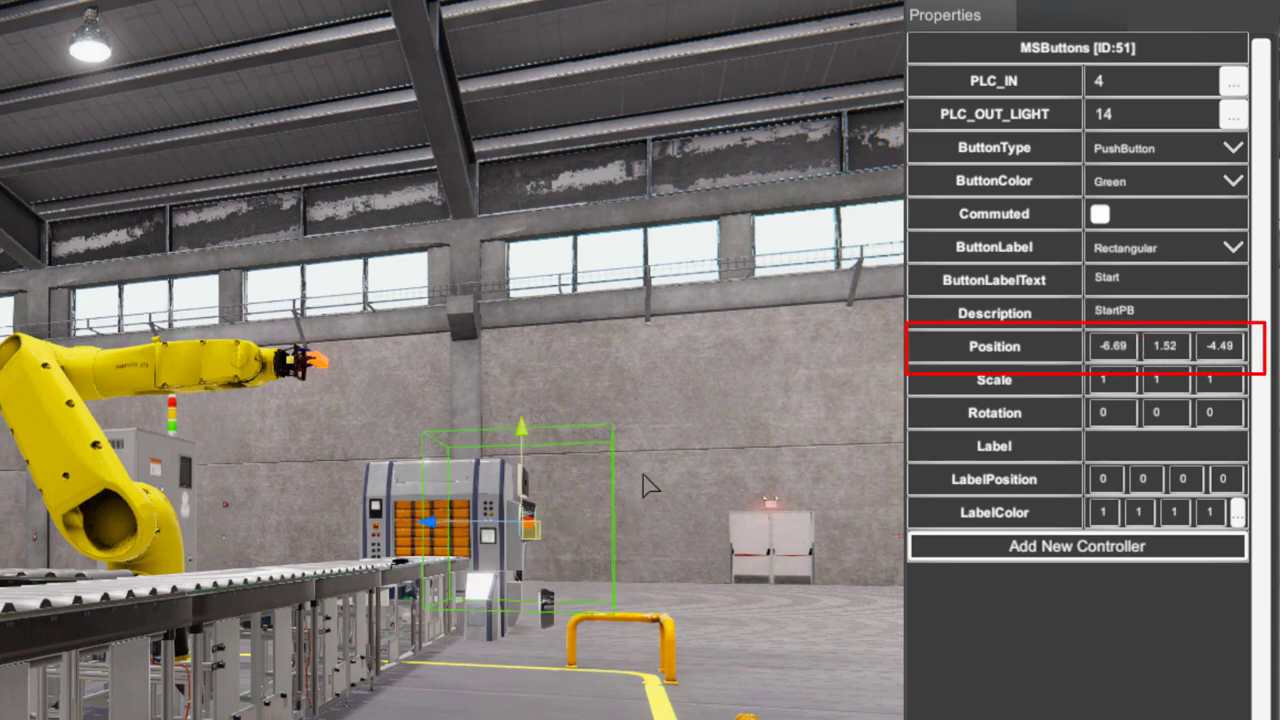
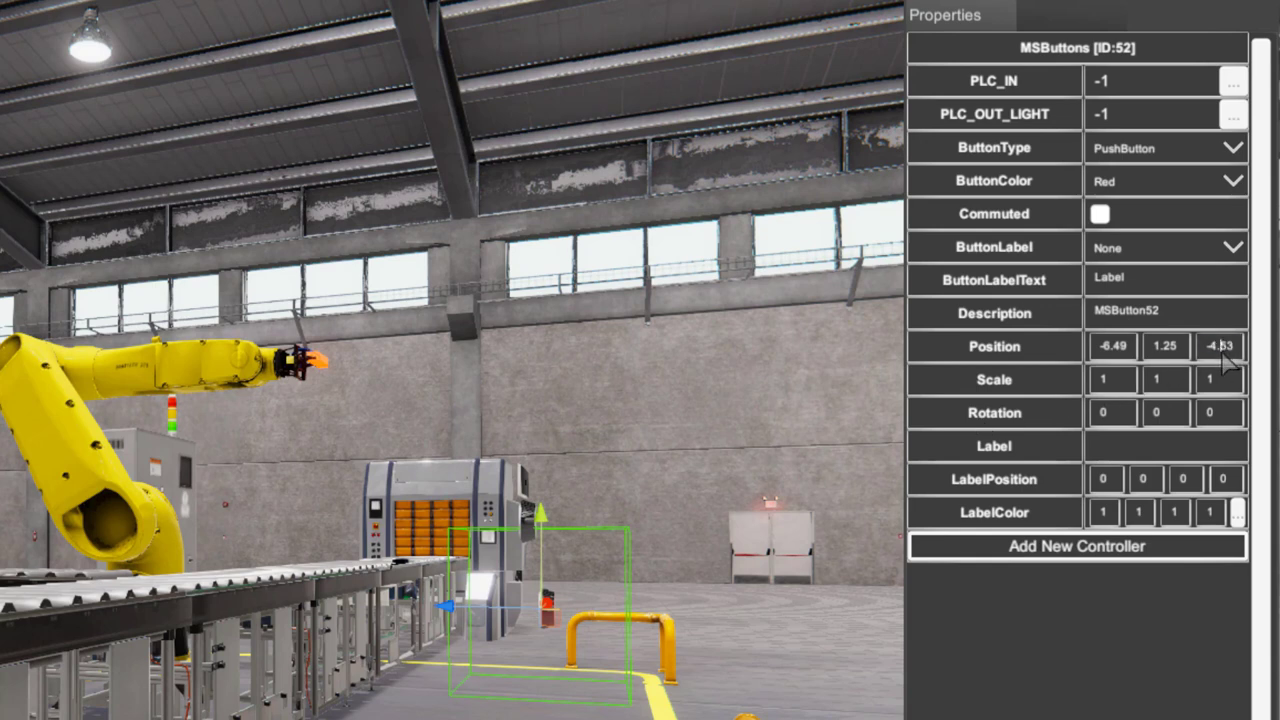
type("4")
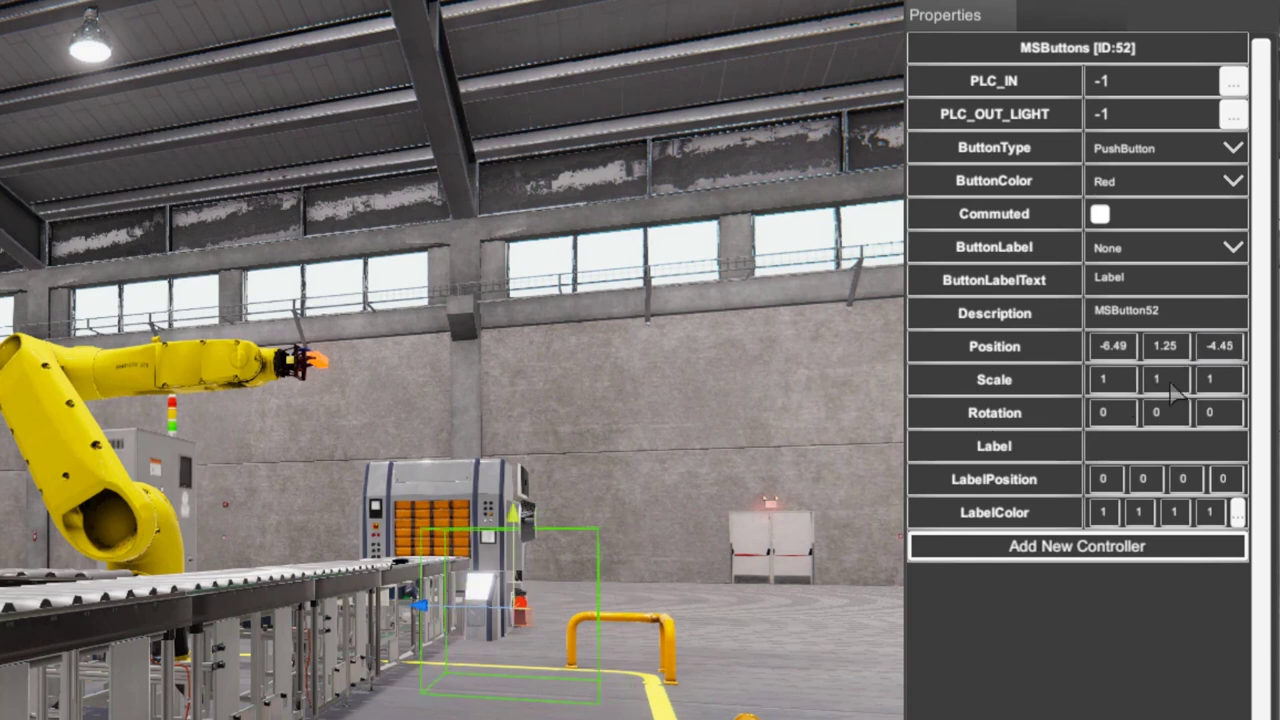
left_click(1228, 348)
left_click(1236, 352)
key("BackSpace")
type("9")
left_click(767, 648)
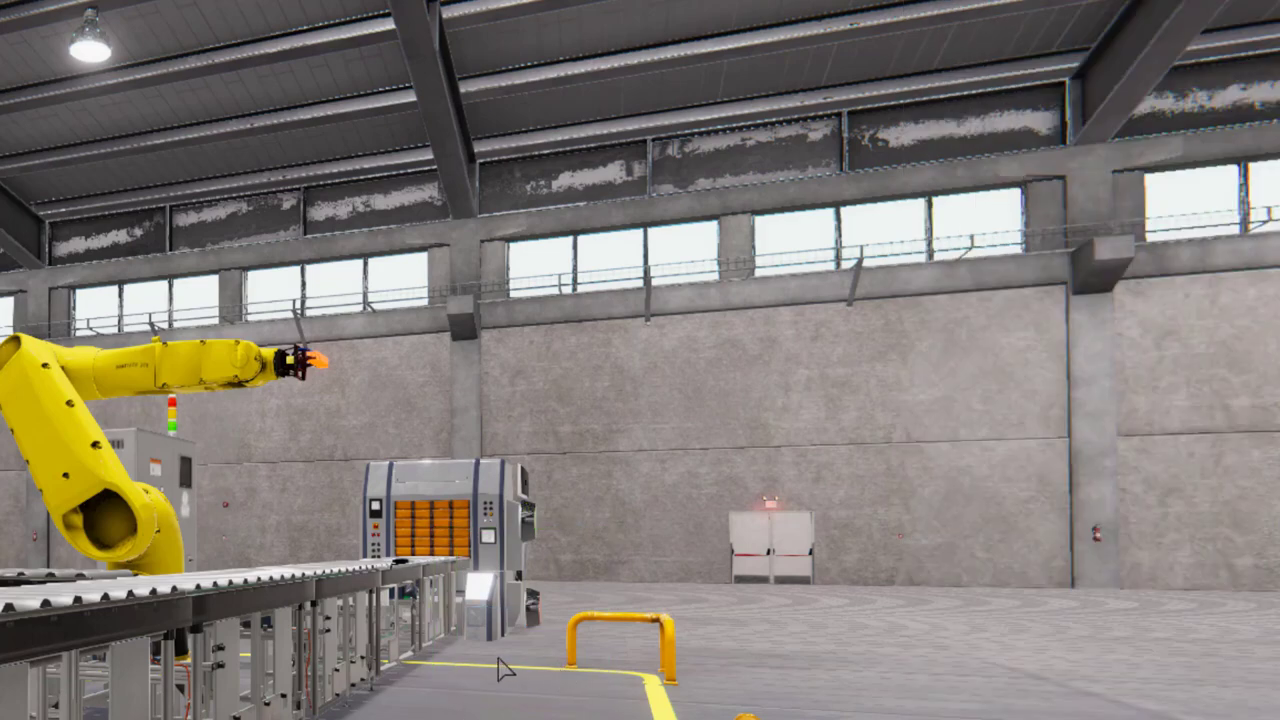
right_click_drag(736, 560, 645, 376)
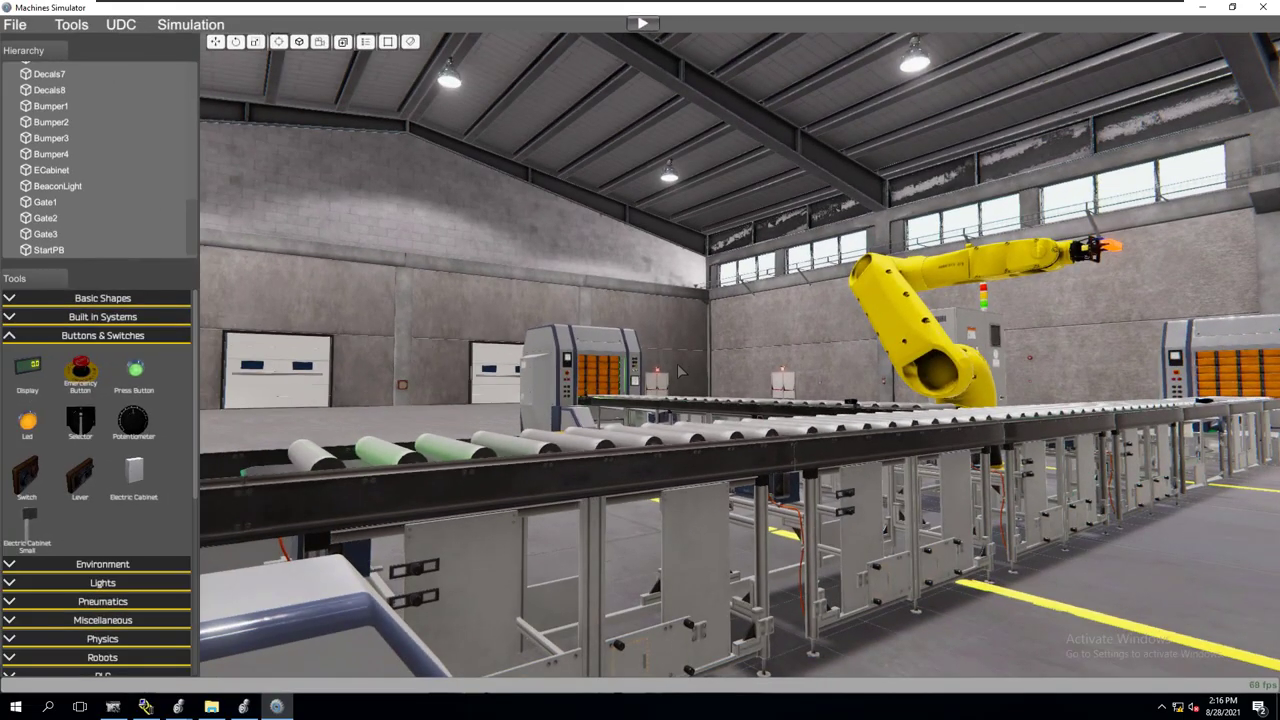
scroll(681, 371, "down", 5)
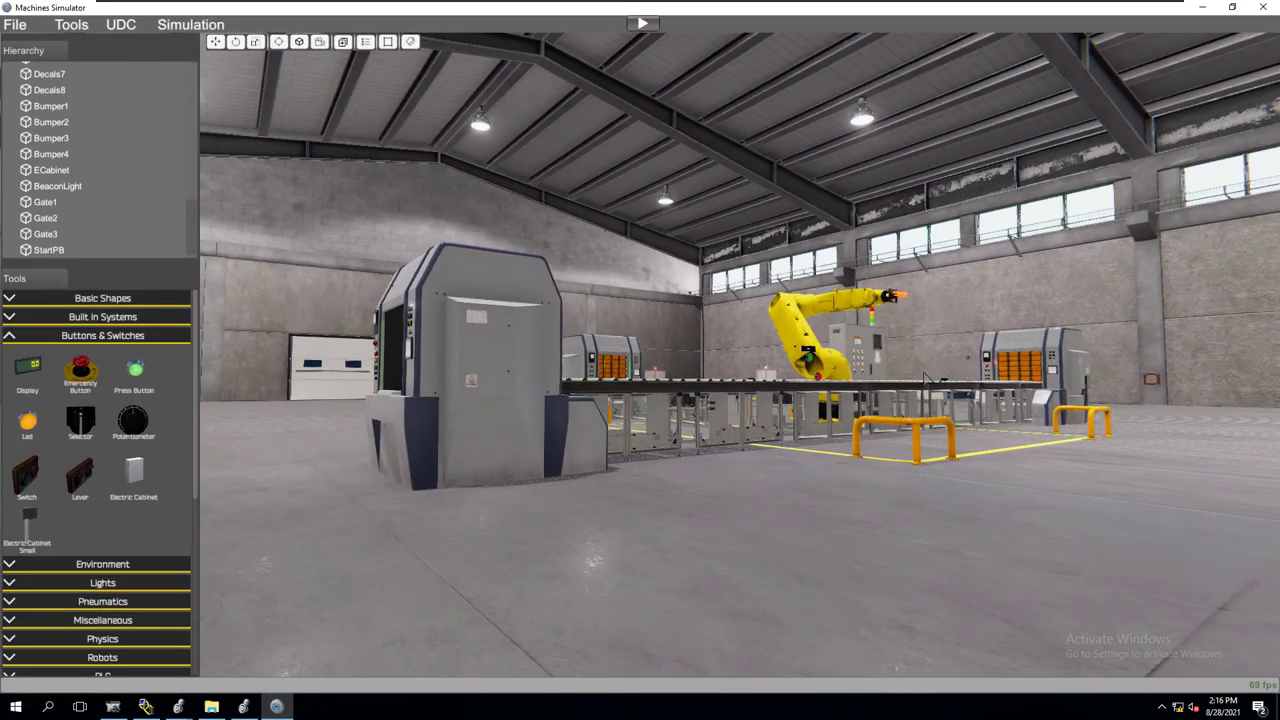
- Examine the green and red push buttons from the front of the roller conveyor
right_click_drag(895, 376, 914, 371)
scroll(914, 371, "up", 5)
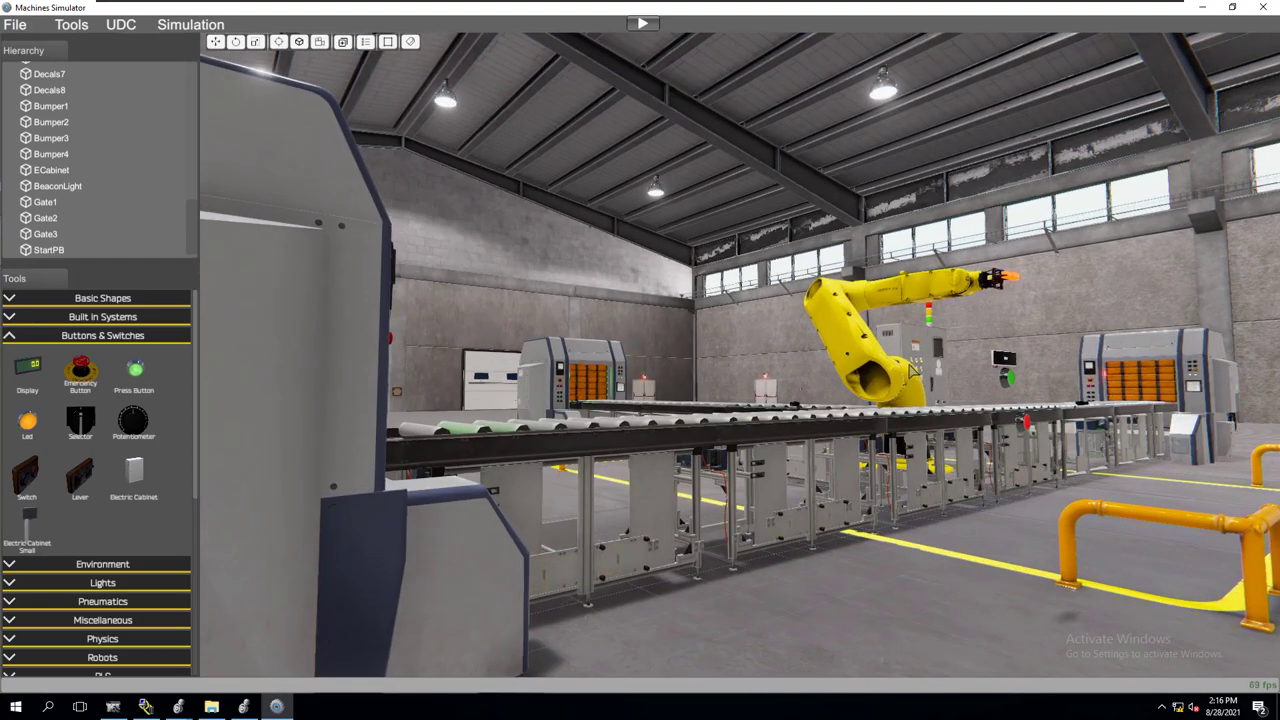
scroll(916, 371, "down", 4)
left_click(1027, 368)
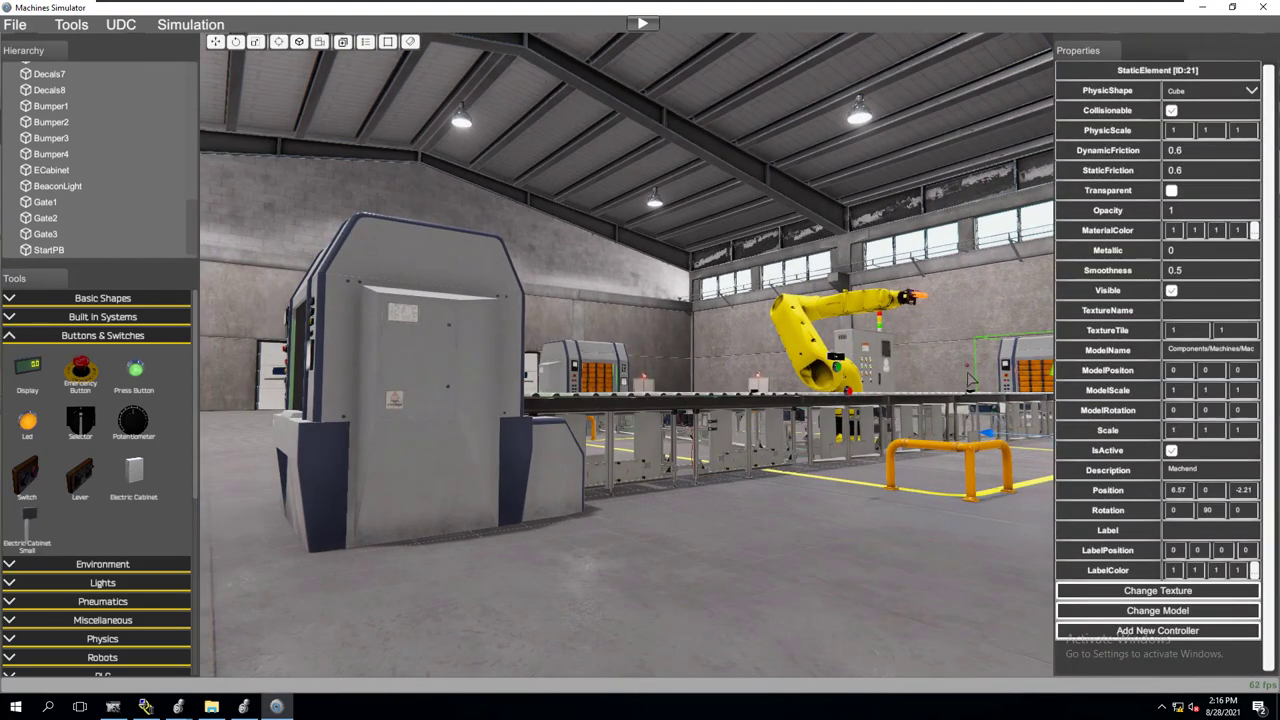
left_click(828, 423)
left_click(822, 523)
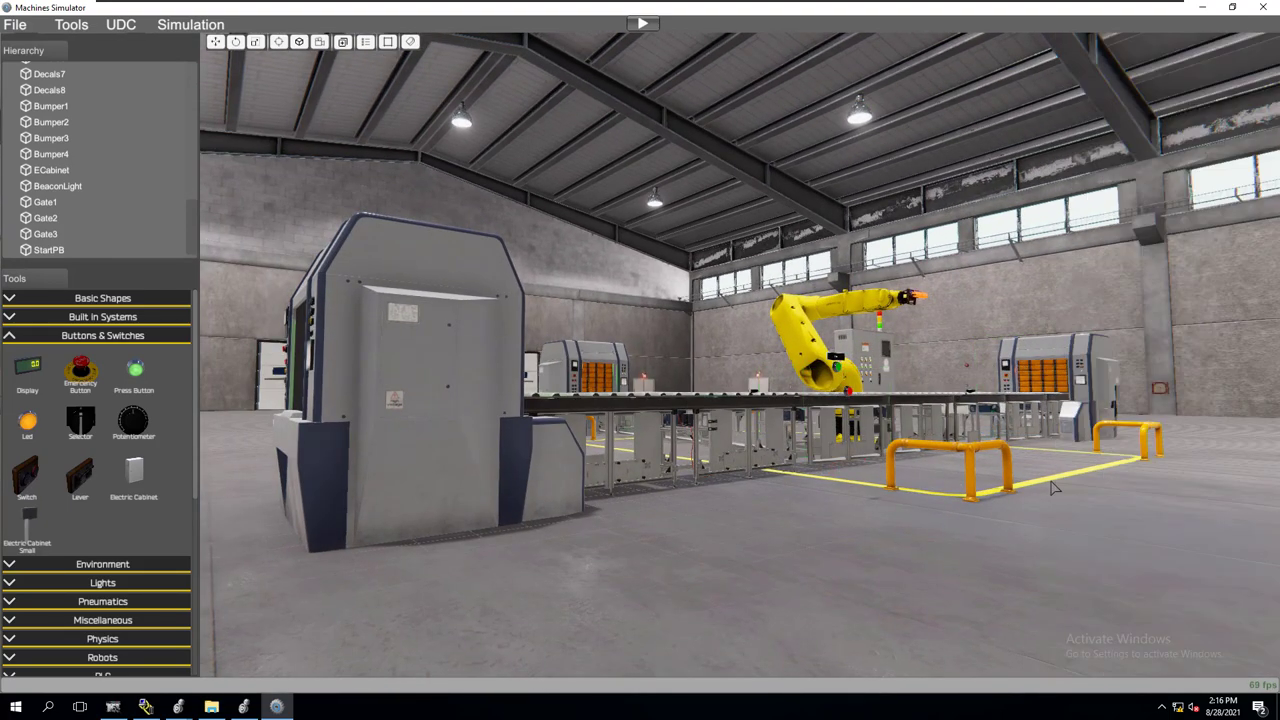
right_click_drag(1009, 480, 1121, 456)
scroll(1121, 456, "up", 4)
scroll(1150, 456, "down", 2)
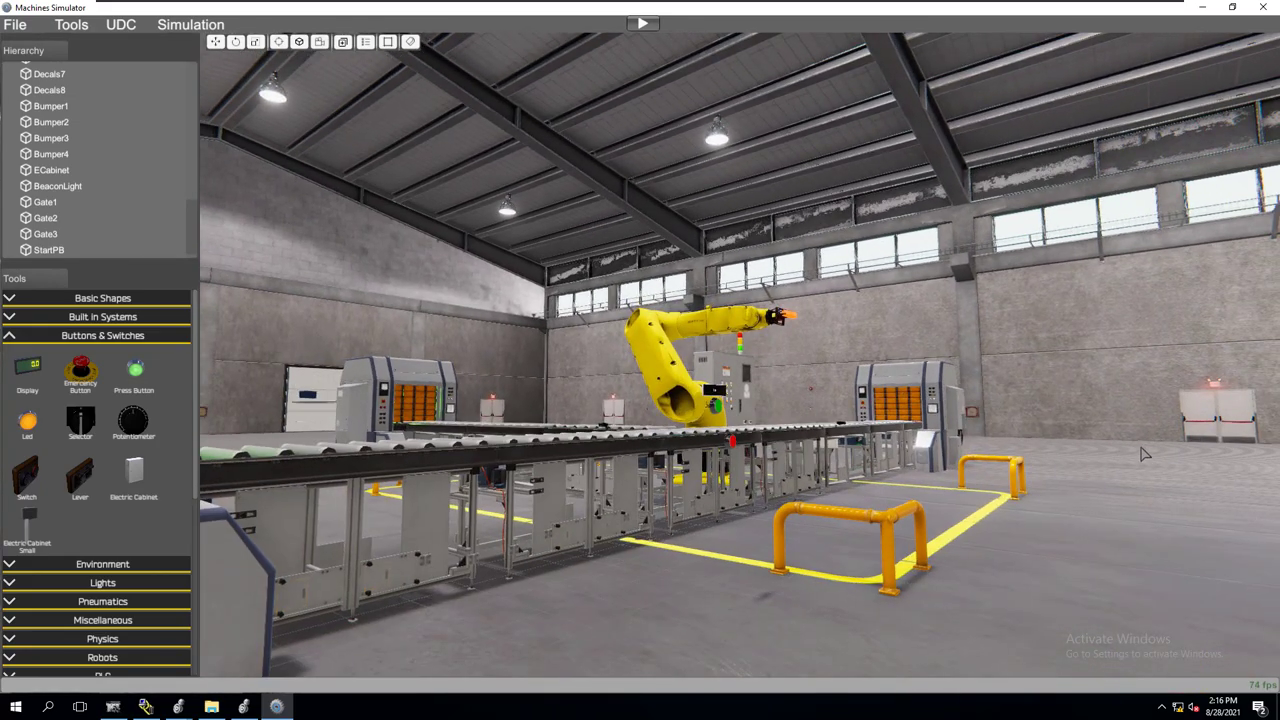
right_click_drag(1246, 436, 1273, 423)
right_click_drag(900, 397, 1080, 416)
scroll(1086, 417, "up", 3)
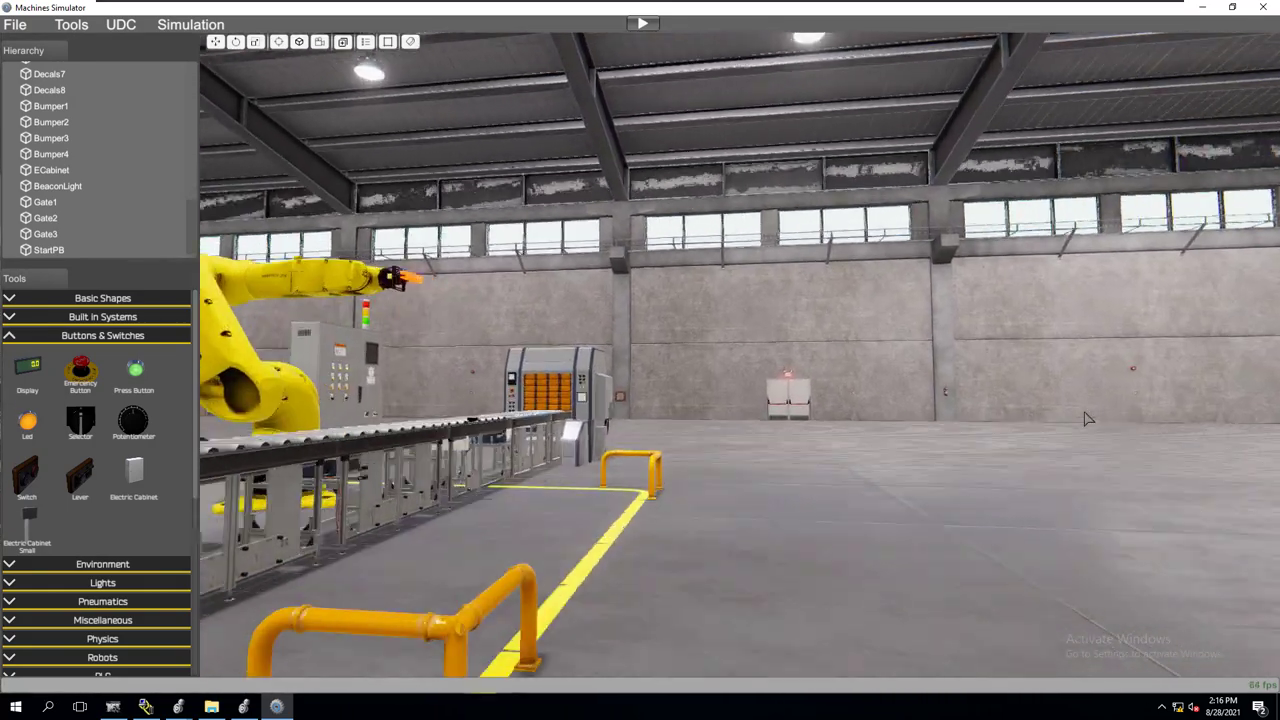
right_click_drag(517, 385, 335, 371)
right_click_drag(560, 380, 320, 414)
right_click_drag(735, 382, 697, 455)
- Compare the red push button's position with StartPB's and set its X position to the matching value of -6.69
left_click(730, 464)
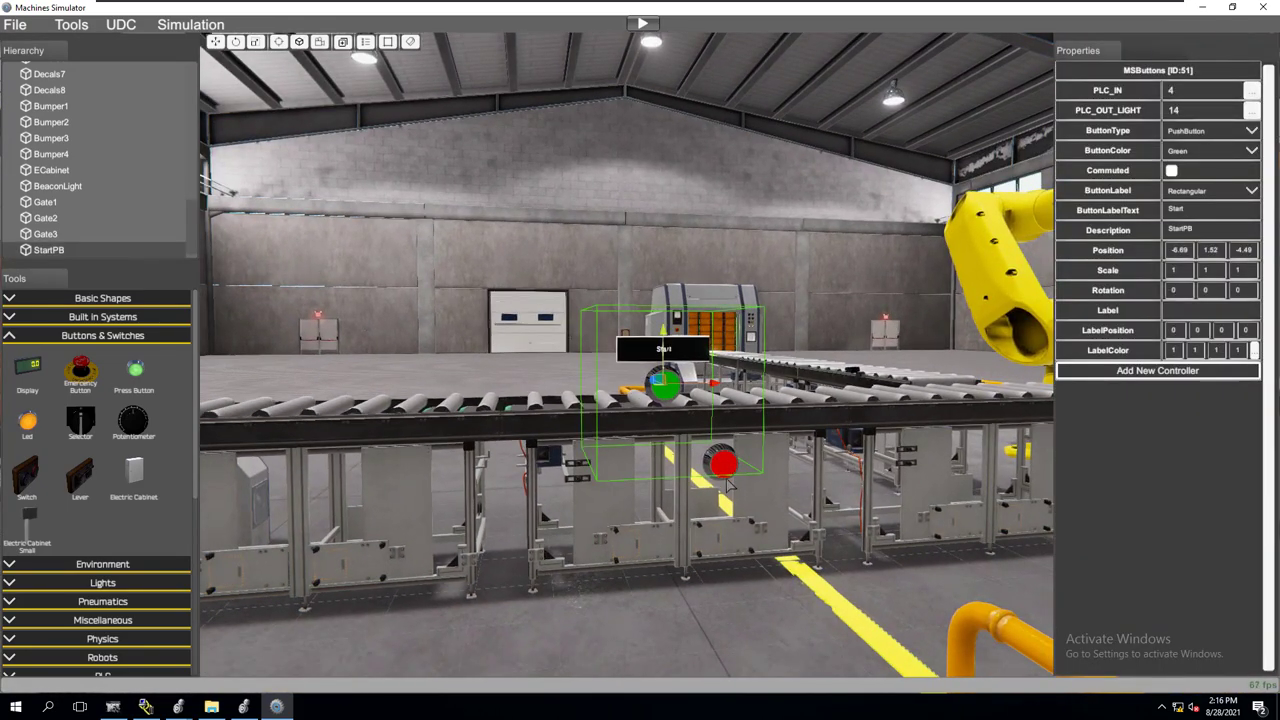
left_click(727, 480)
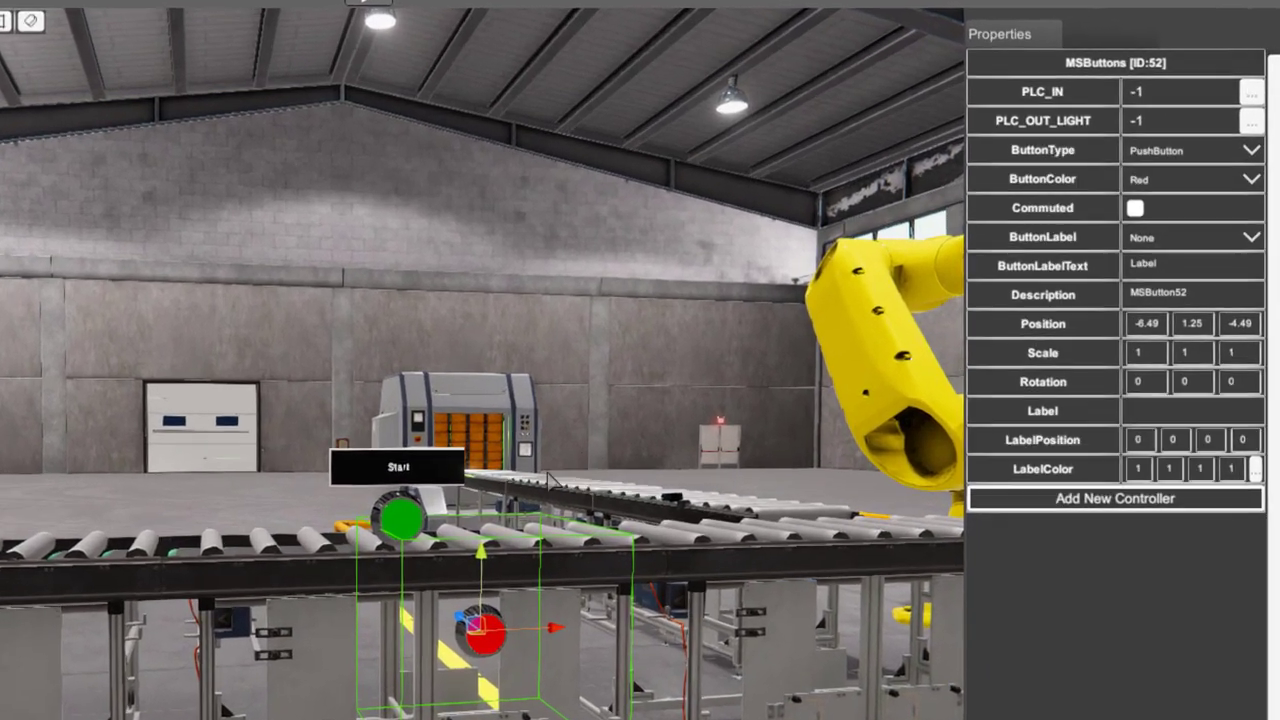
left_click(688, 378)
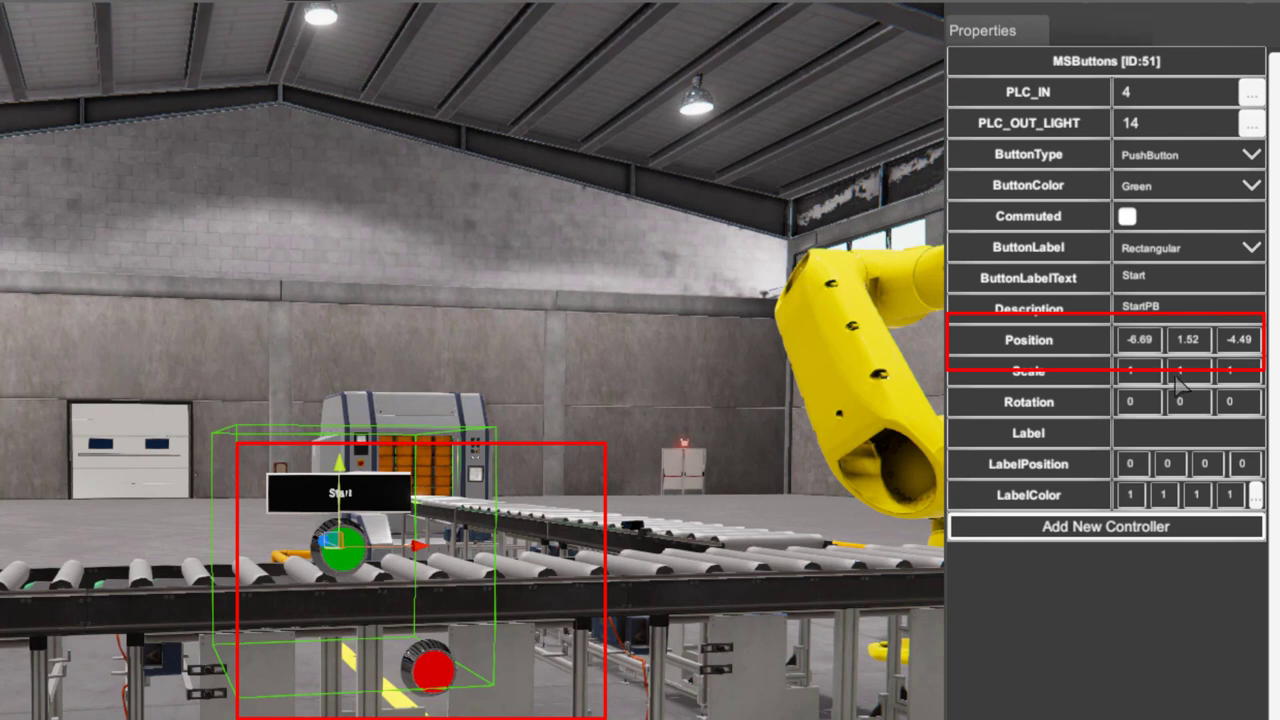
left_click(438, 696)
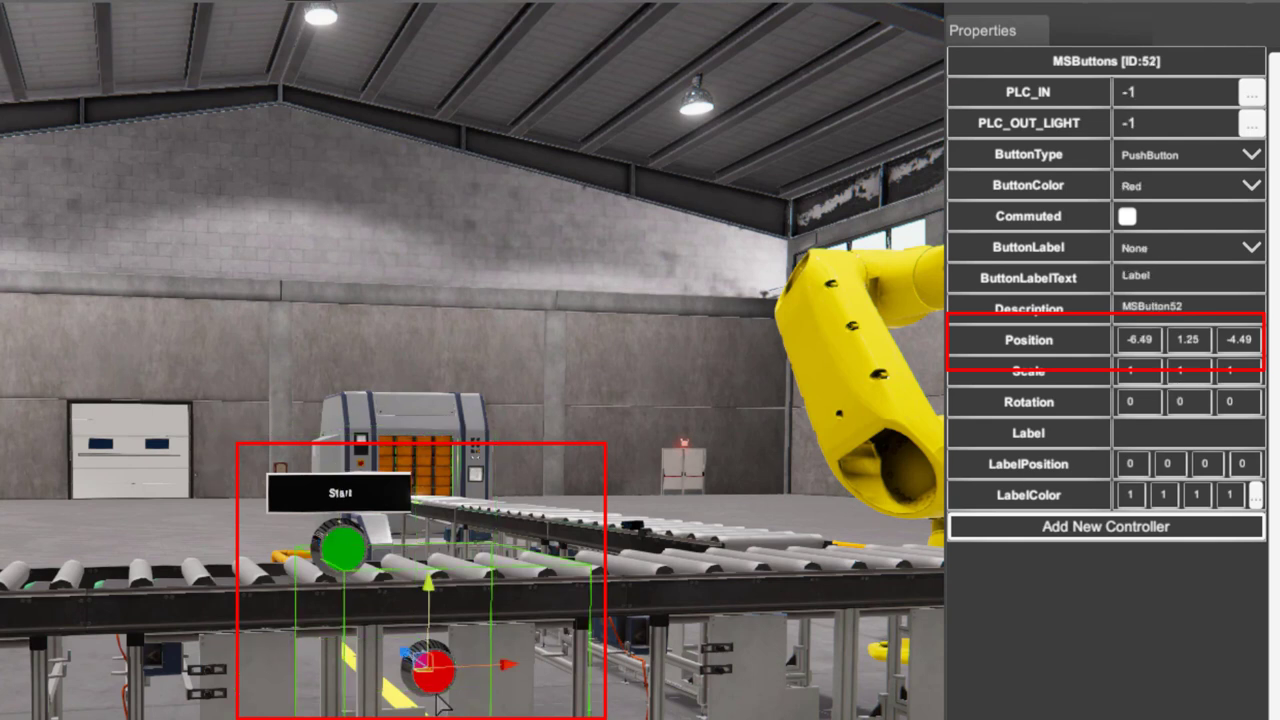
left_click(1143, 339)
left_click(1144, 343)
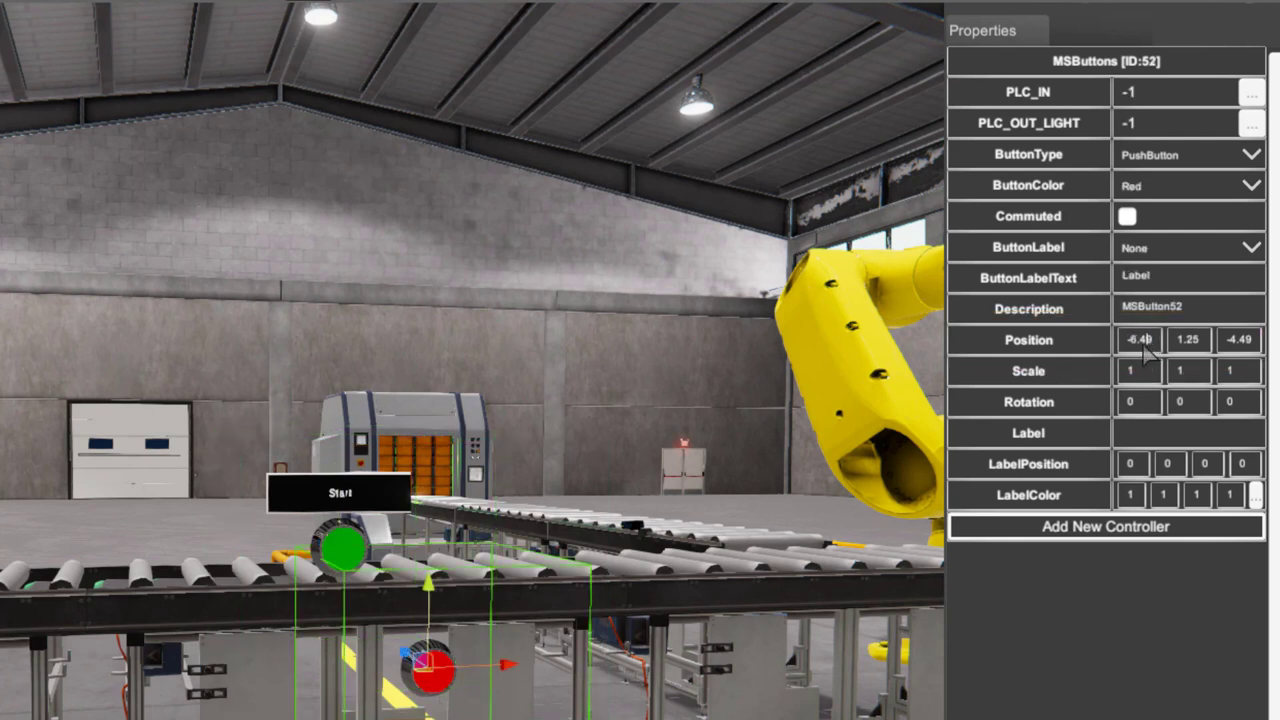
scroll(1140, 347, "down", 3)
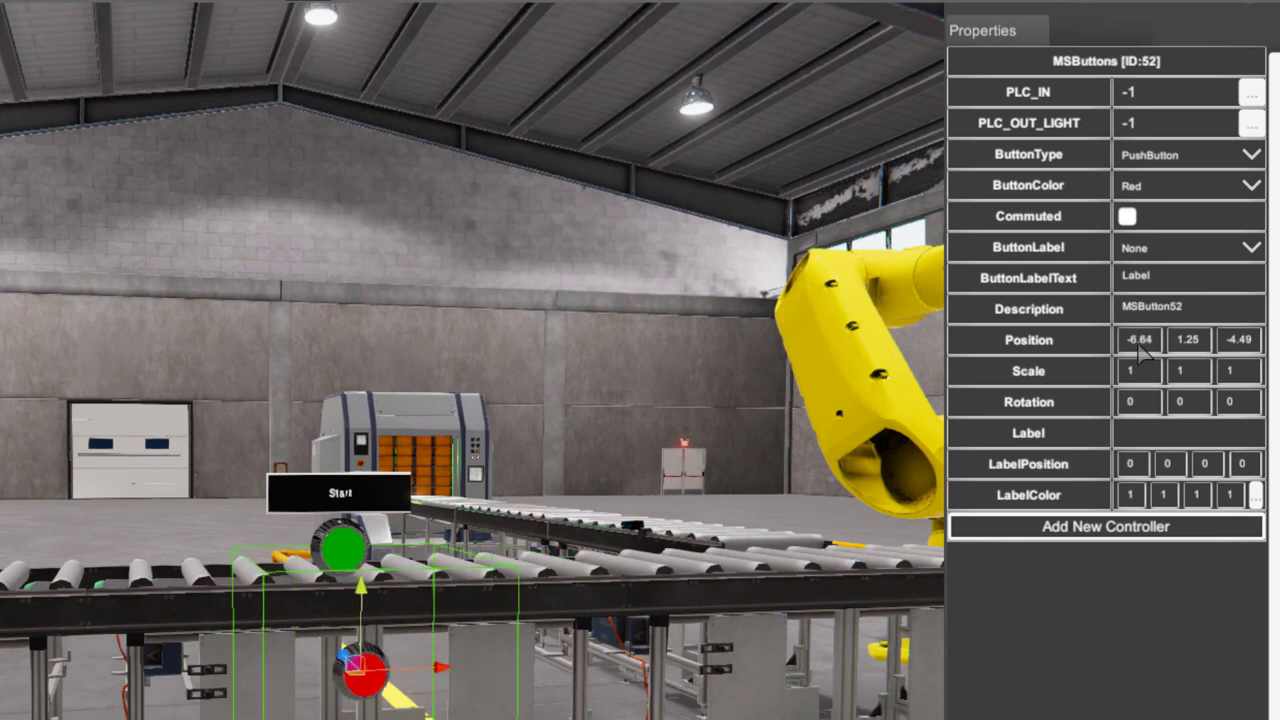
left_click(1150, 345)
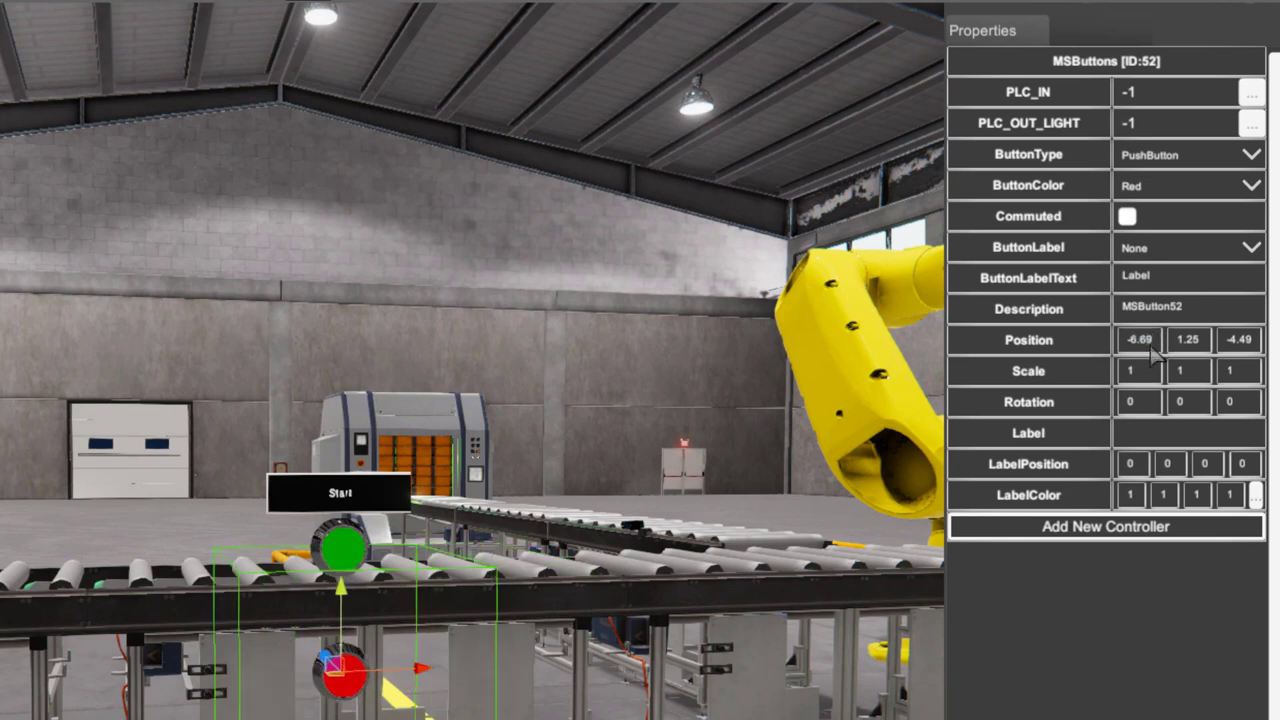
left_click(686, 574)
left_click(341, 676)
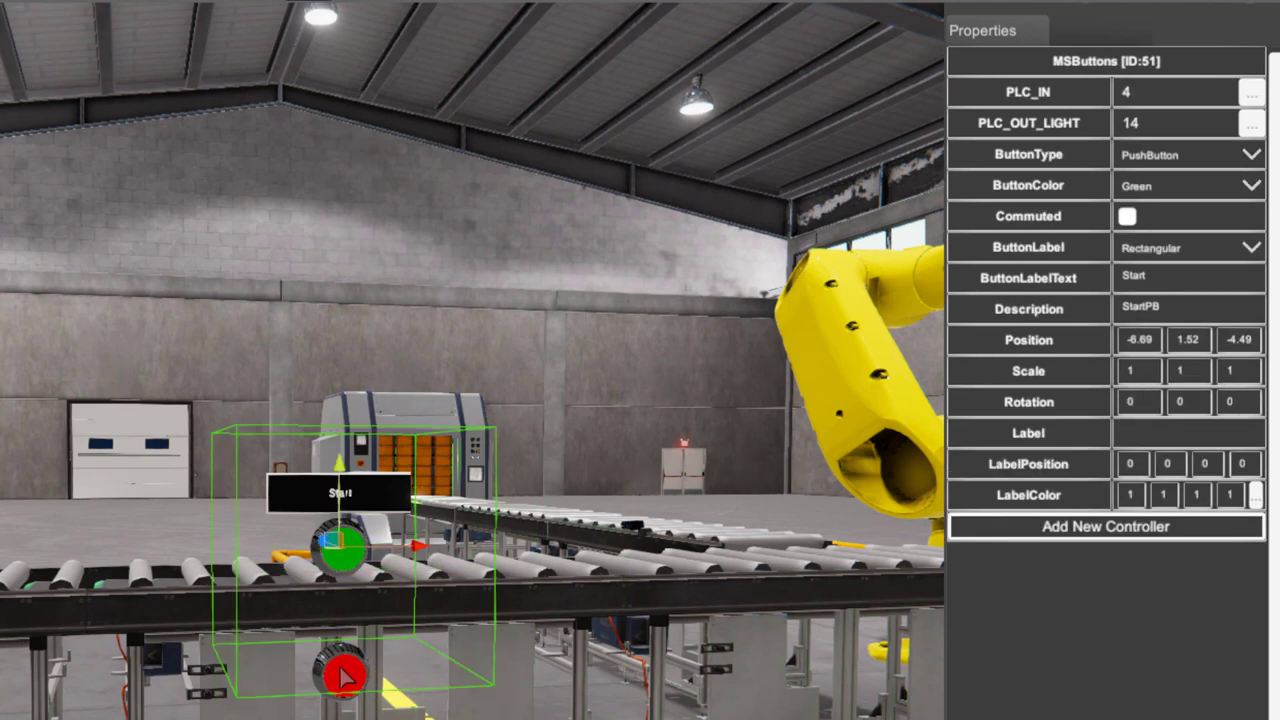
- Set the red push button's description to StopPB and give it a rectangular button label reading Stop
left_click(342, 690)
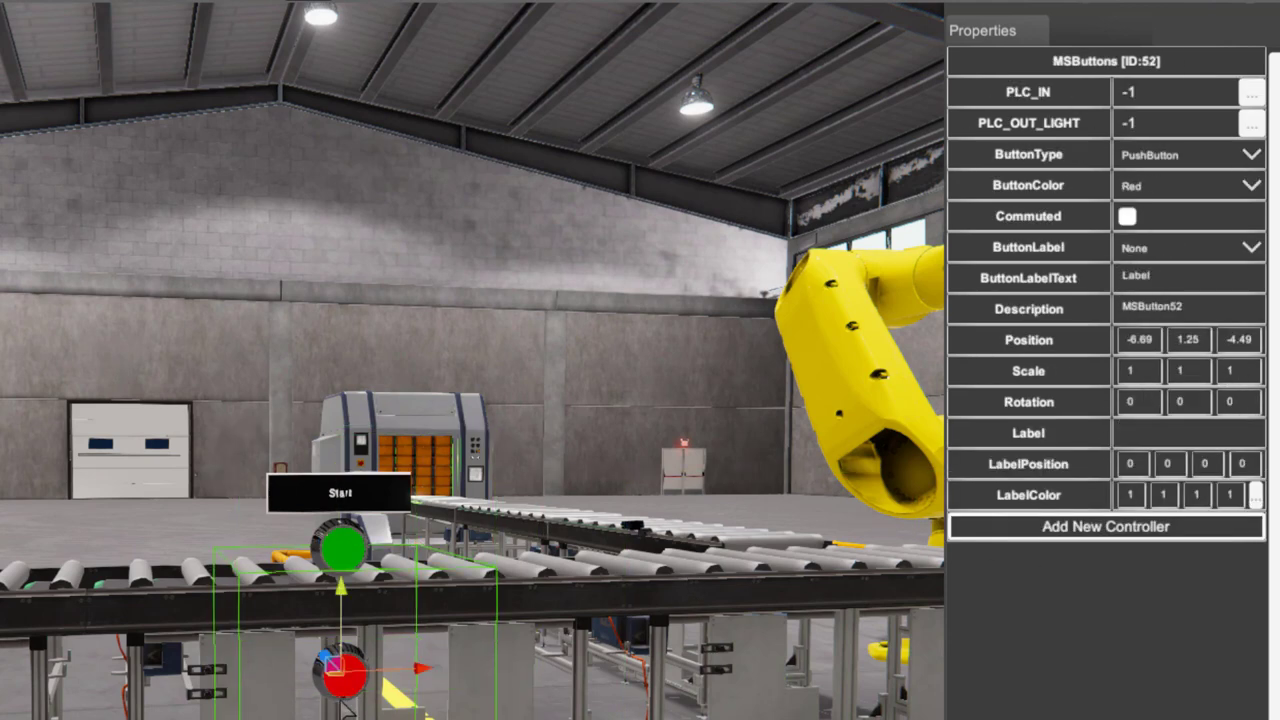
left_click(1195, 312)
type("StopPB")
left_click(1180, 281)
type("St")
left_click(1210, 250)
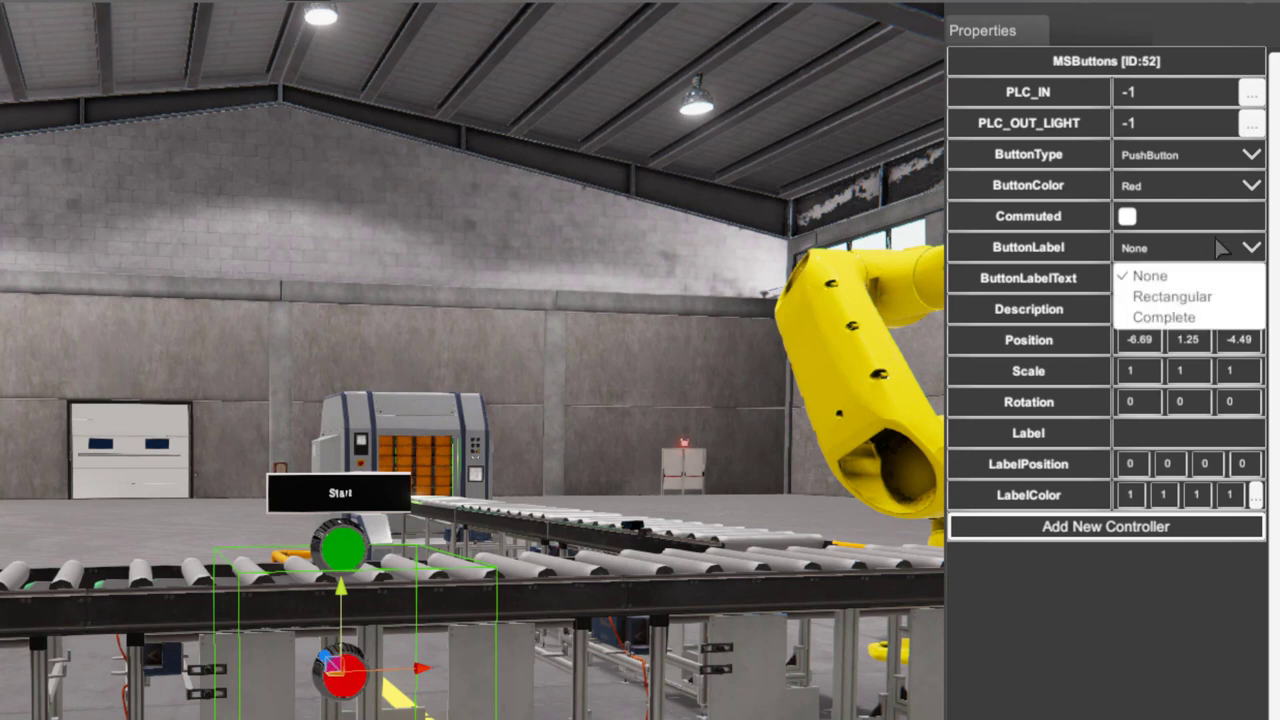
left_click(1196, 297)
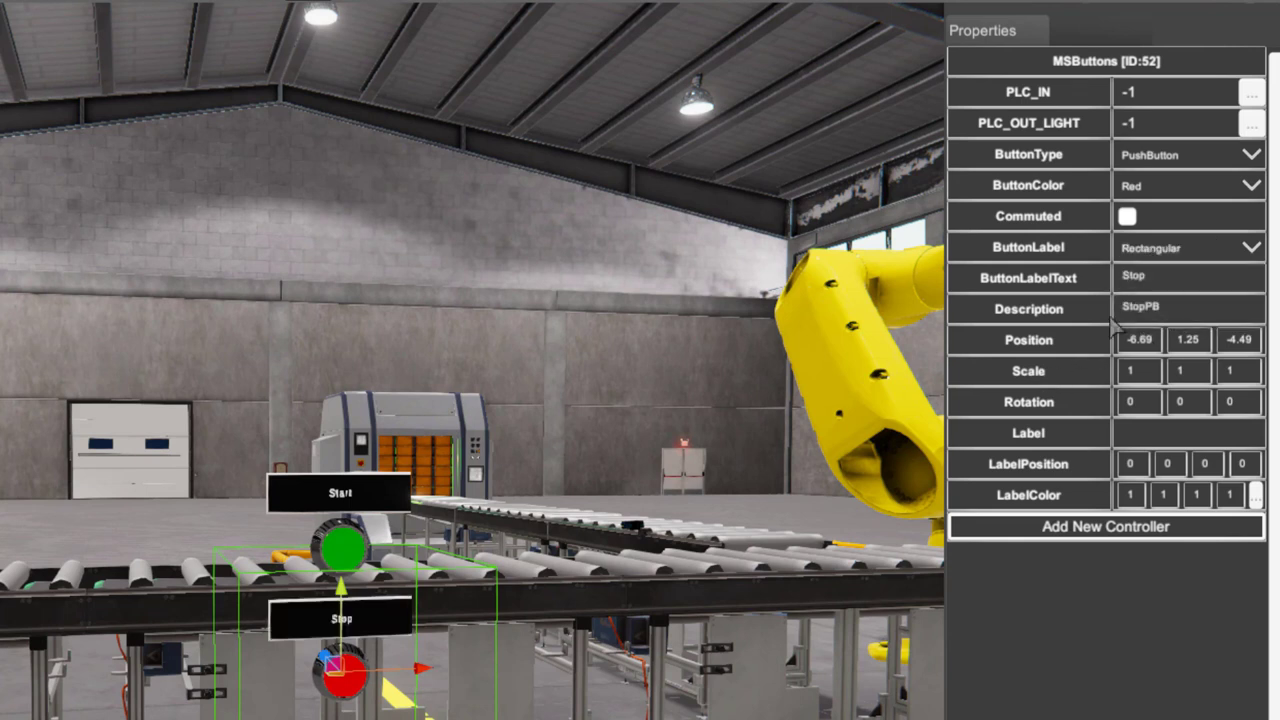
- Assign StopPB's PLC input to Input 5 and its light output to Output 15
left_click(1250, 93)
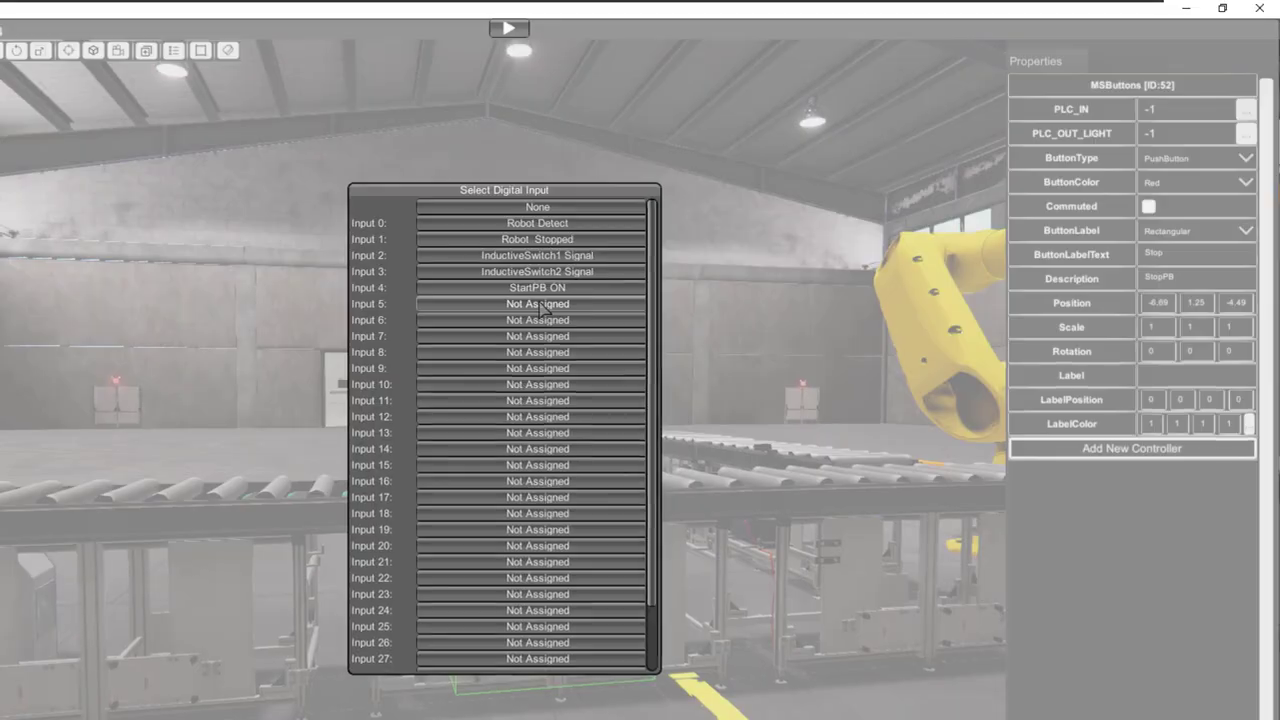
left_click(453, 320)
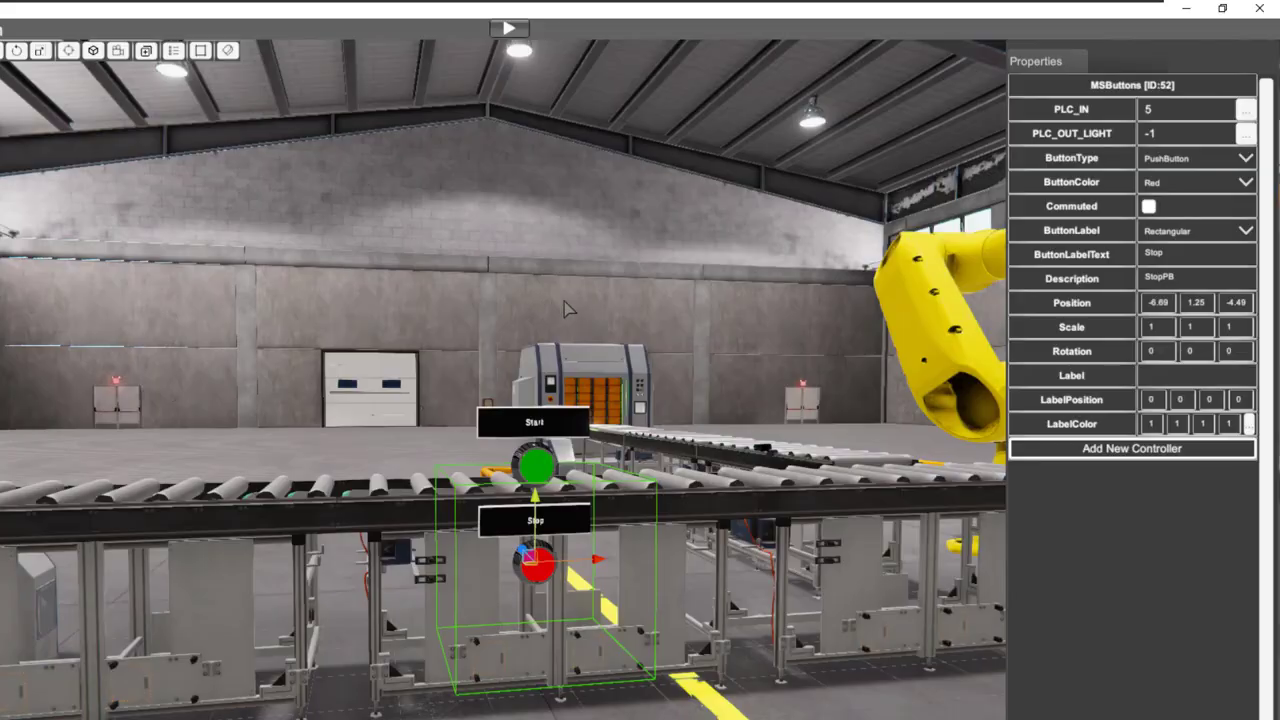
left_click(1248, 138)
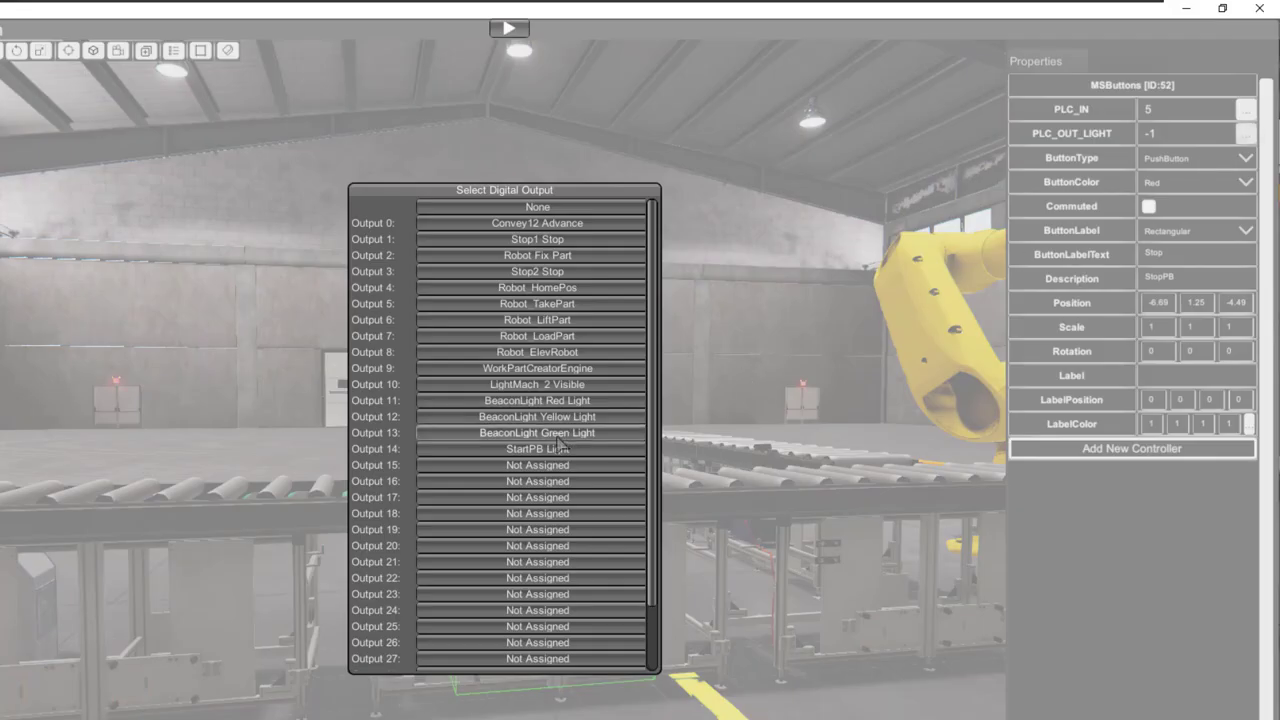
left_click(528, 450)
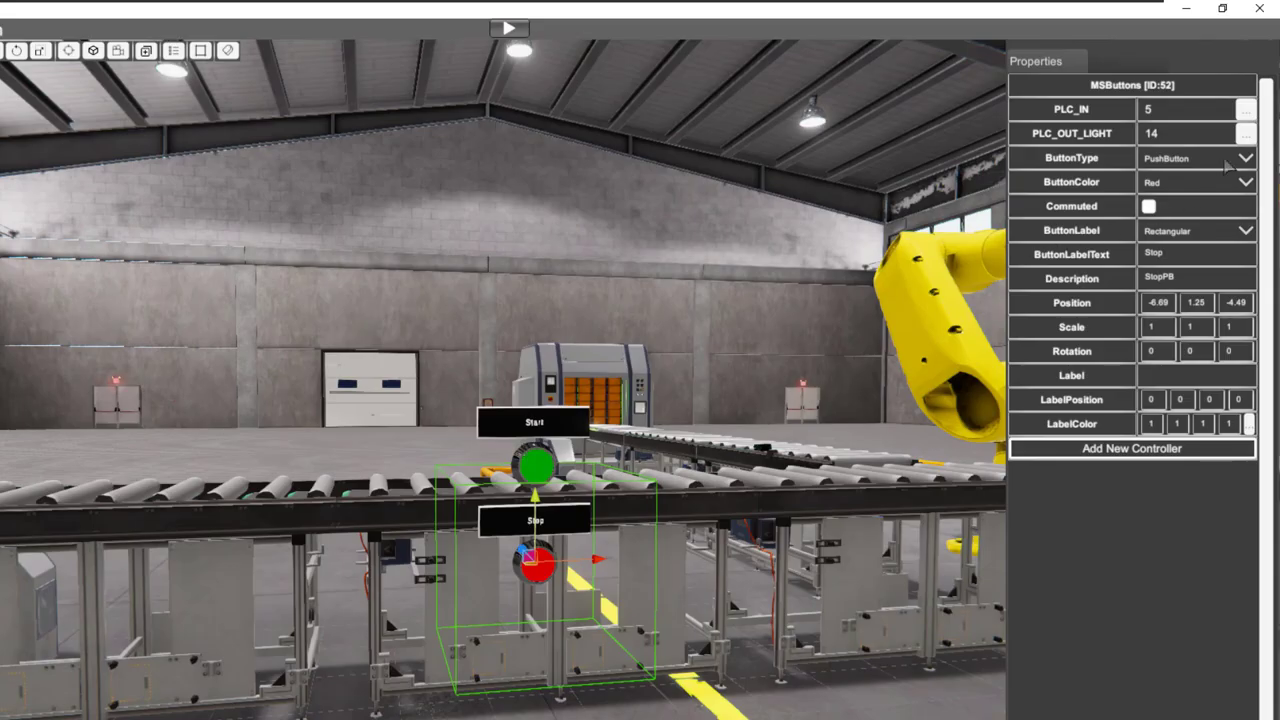
left_click(1245, 137)
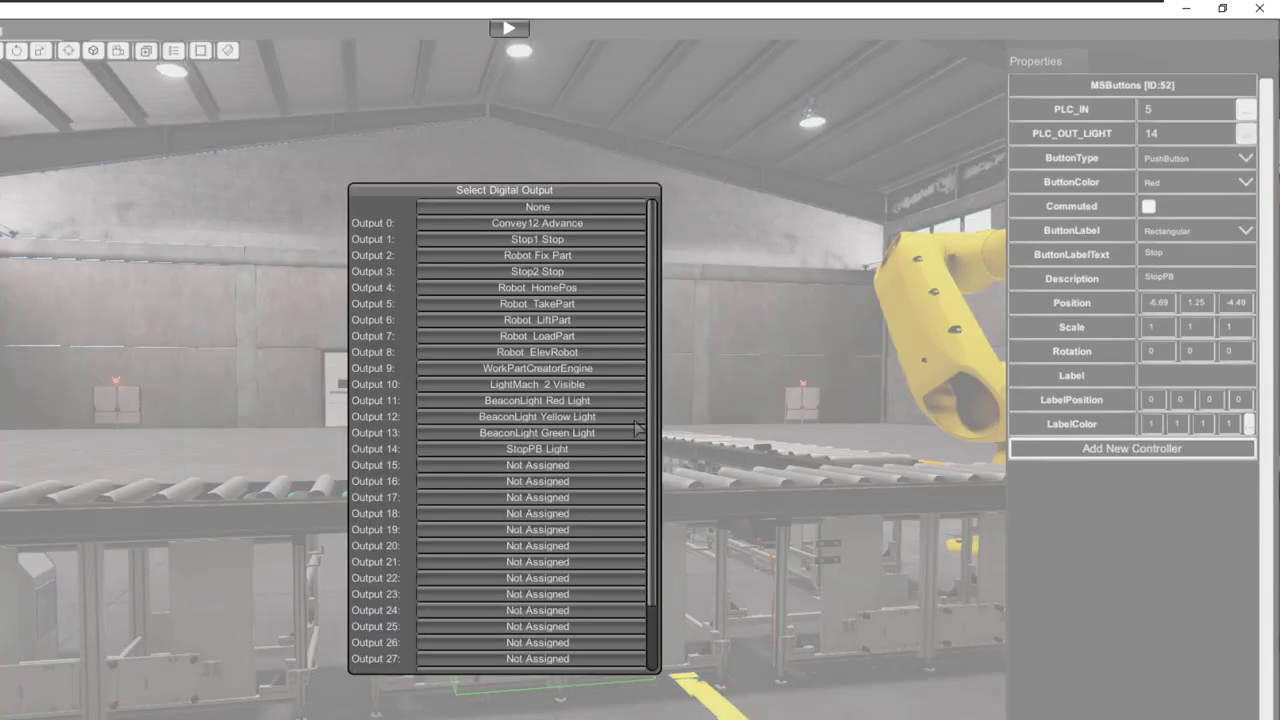
left_click(546, 466)
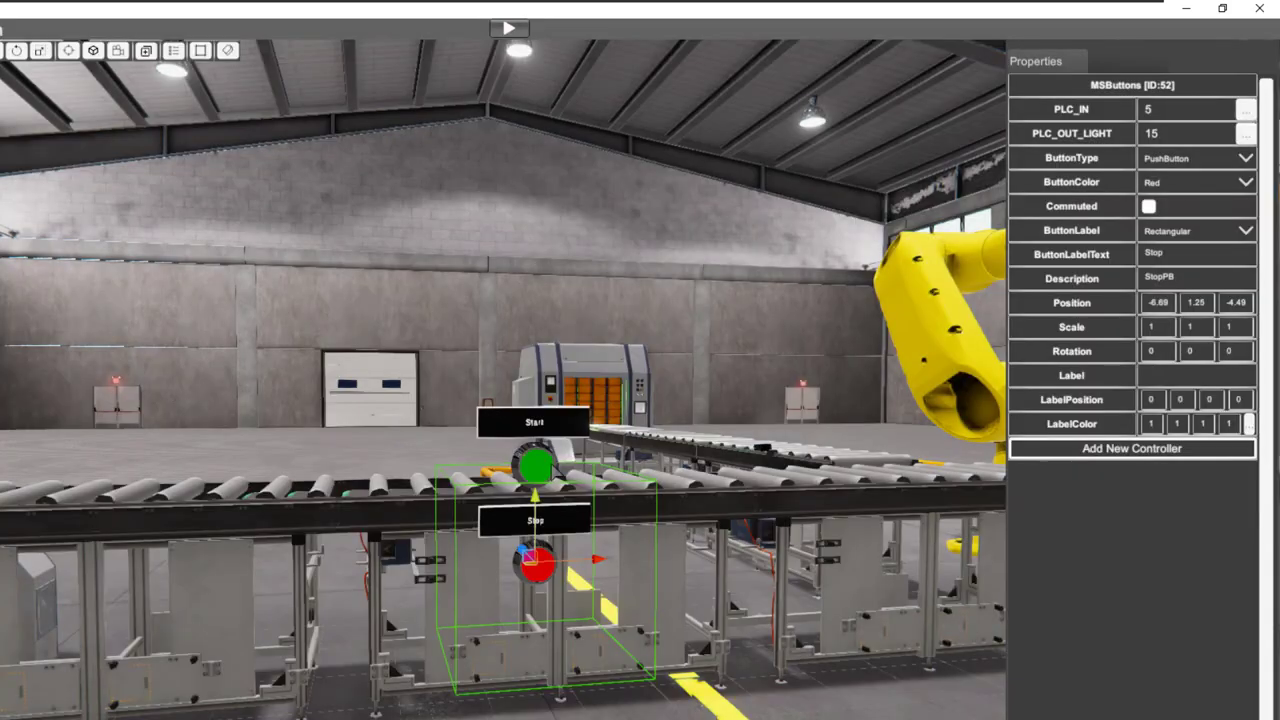
- Confirm Output 14 as the light output of the green StartPB button
left_click(541, 468)
left_click(1245, 134)
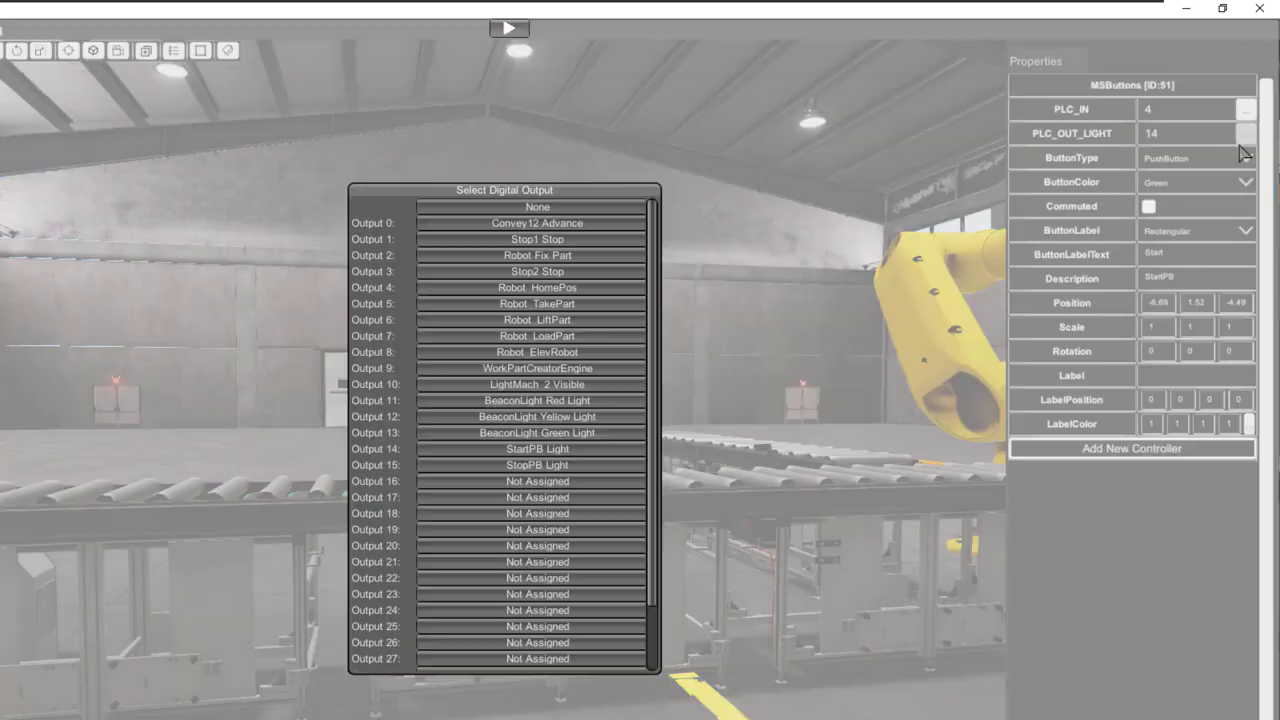
left_click(549, 452)
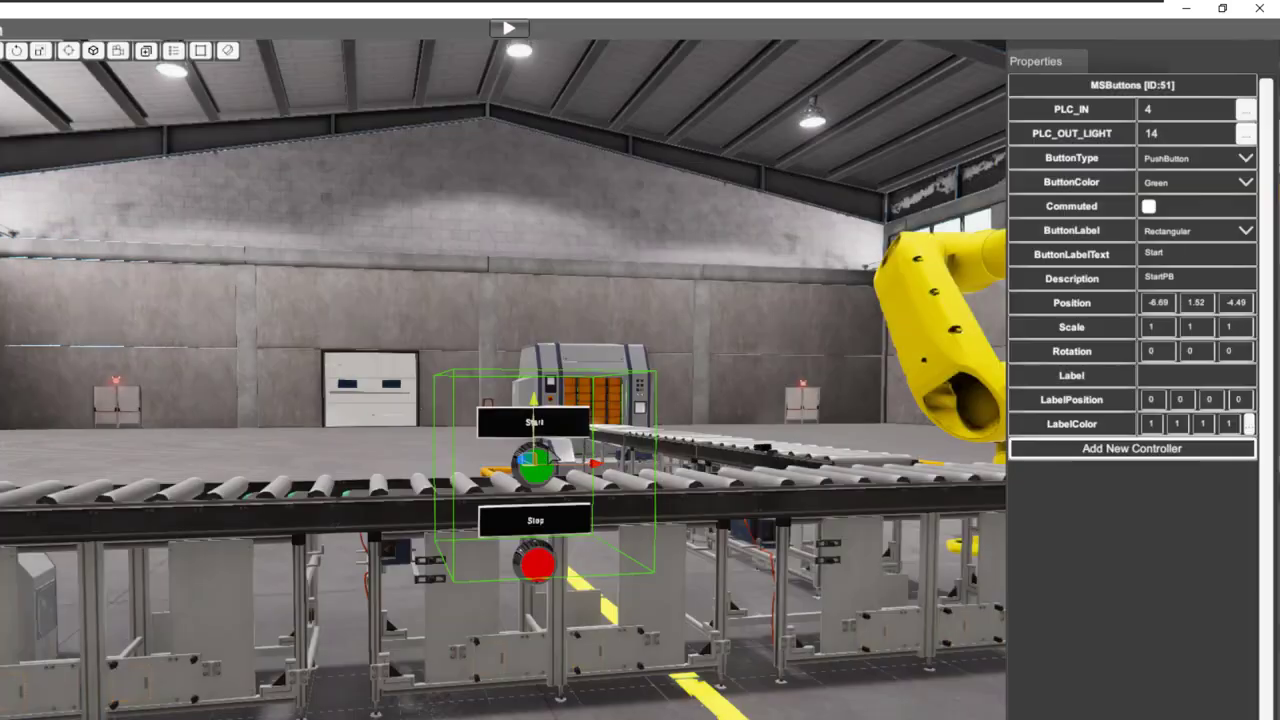
left_click(1242, 140)
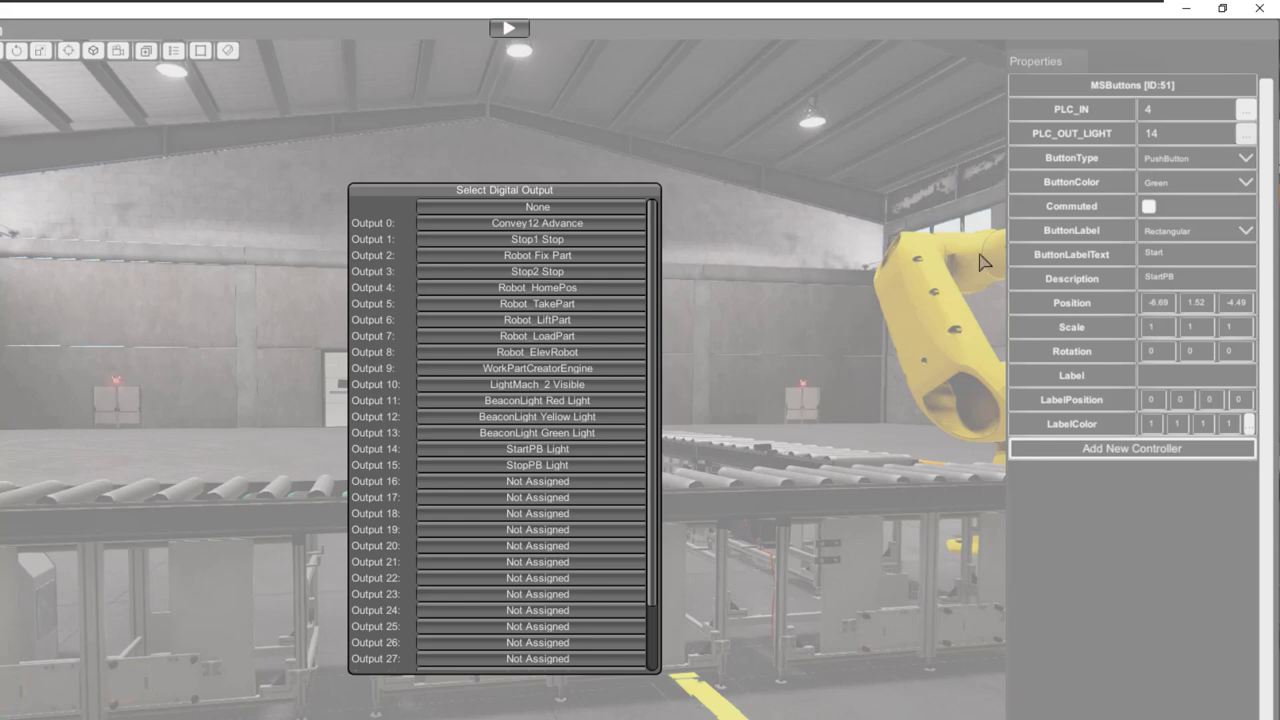
left_click(519, 449)
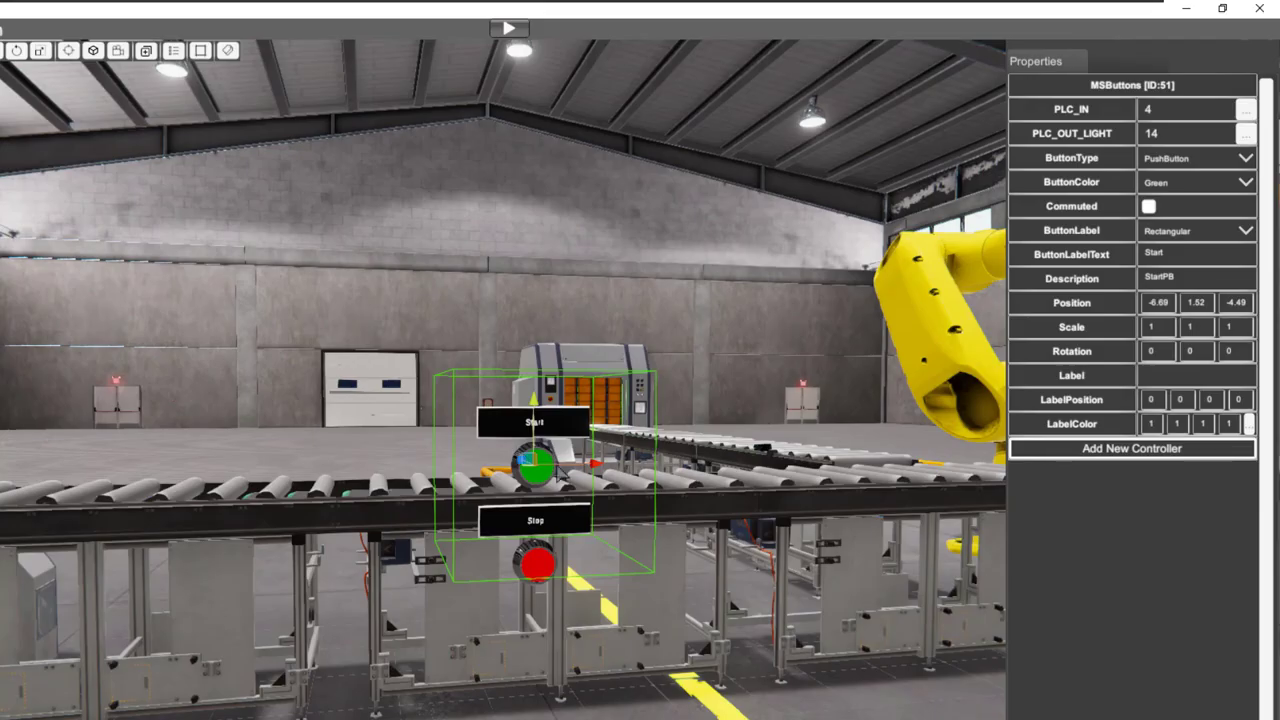
- Check which digital output is assigned to StopPB's light
left_click(545, 605)
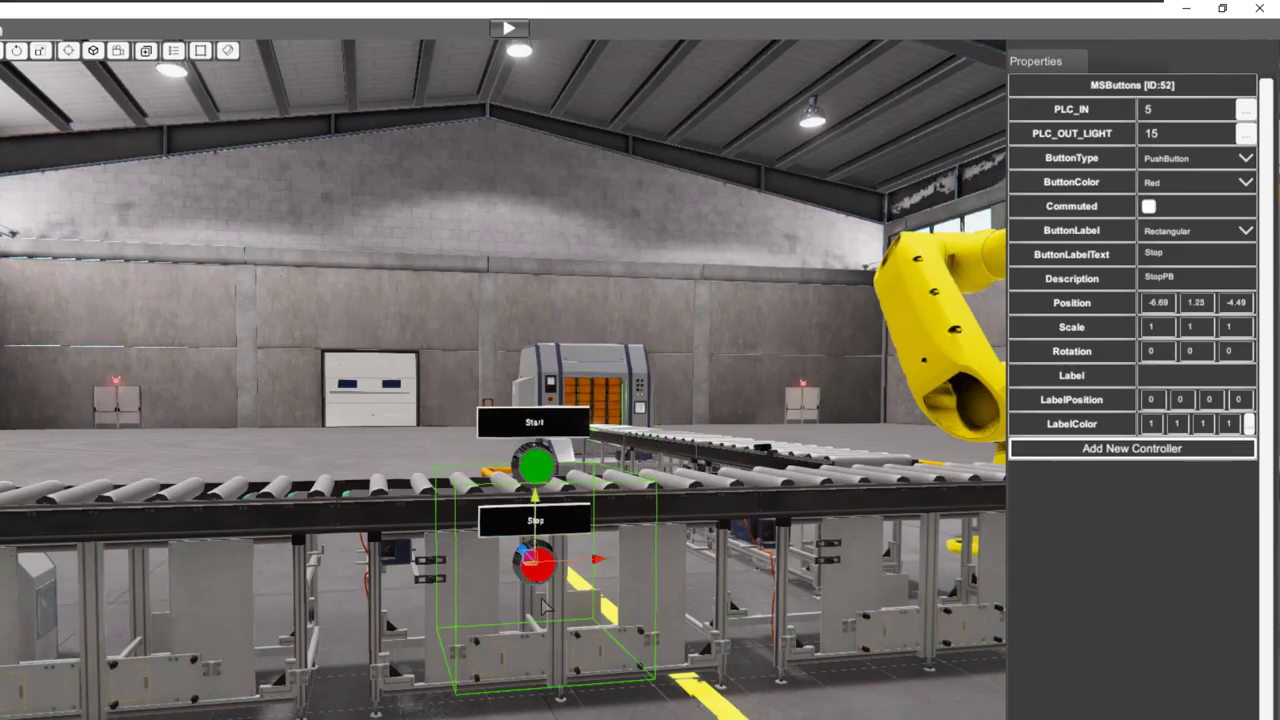
left_click(1246, 134)
left_click(616, 472)
left_click(744, 604)
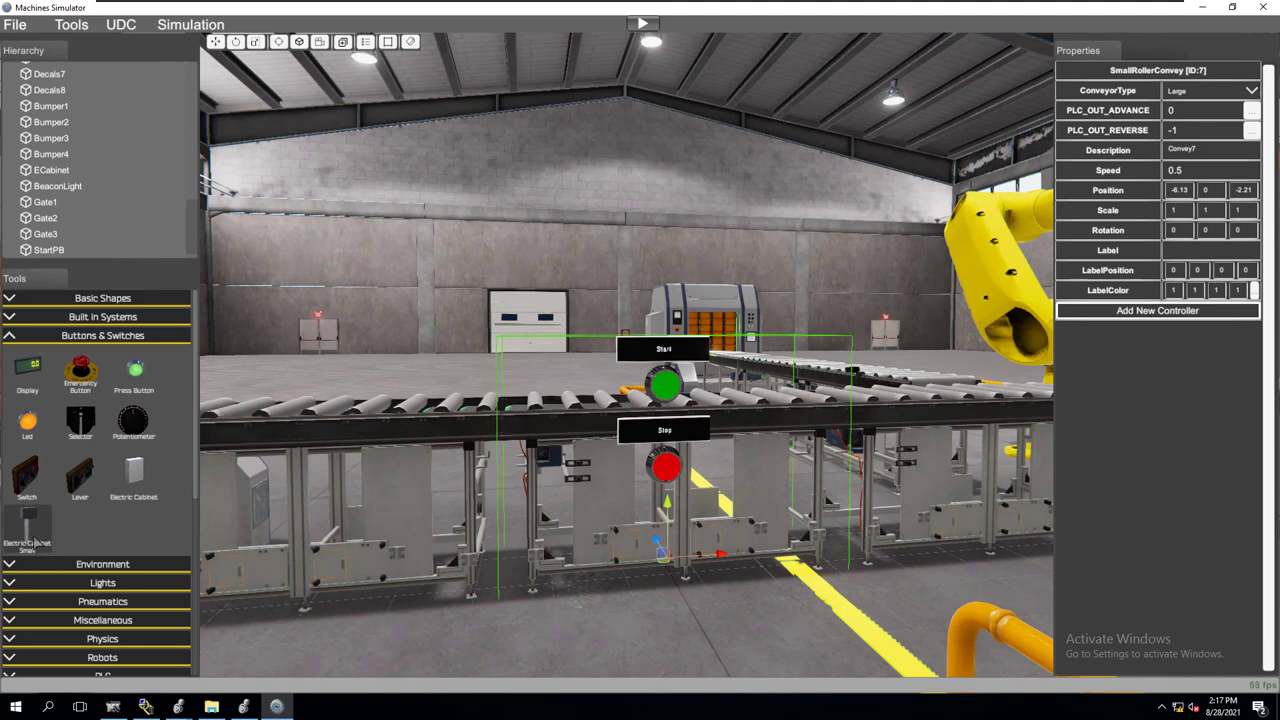
- Add a small electric cabinet and place it behind the Start and Stop buttons at about X -6.69, Z -4.33
left_click(30, 540)
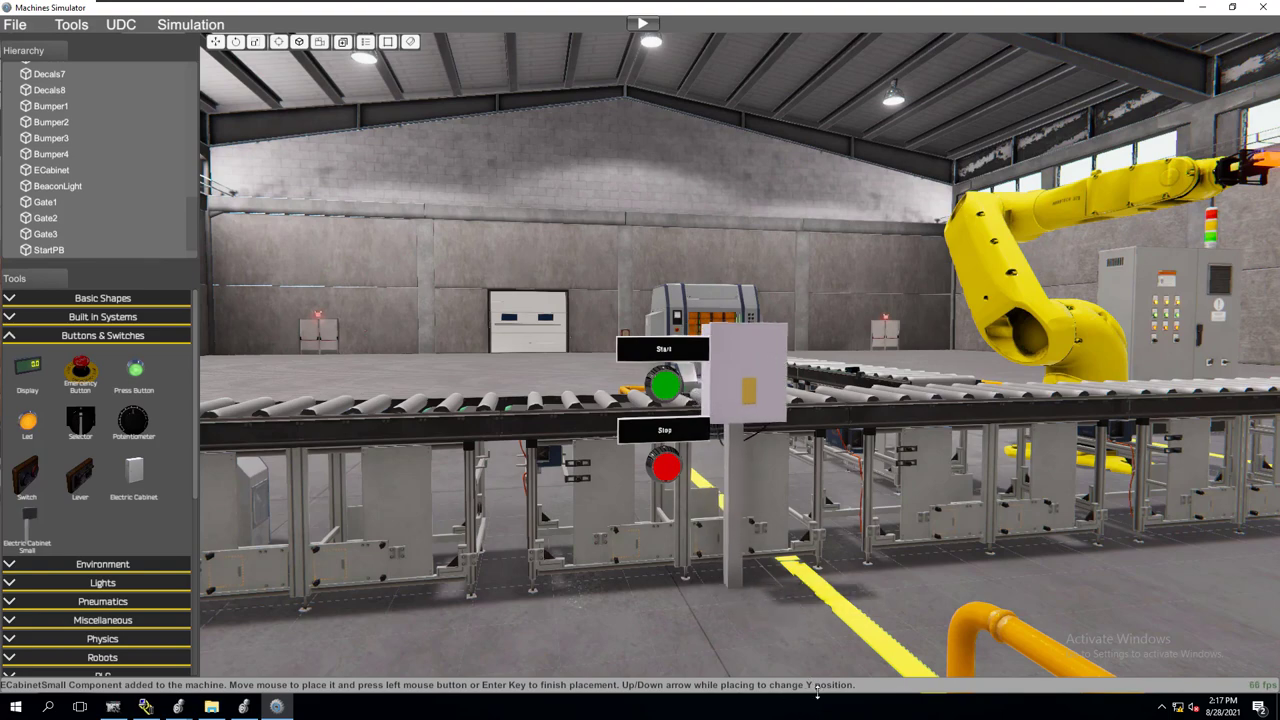
right_click_drag(829, 661, 773, 719)
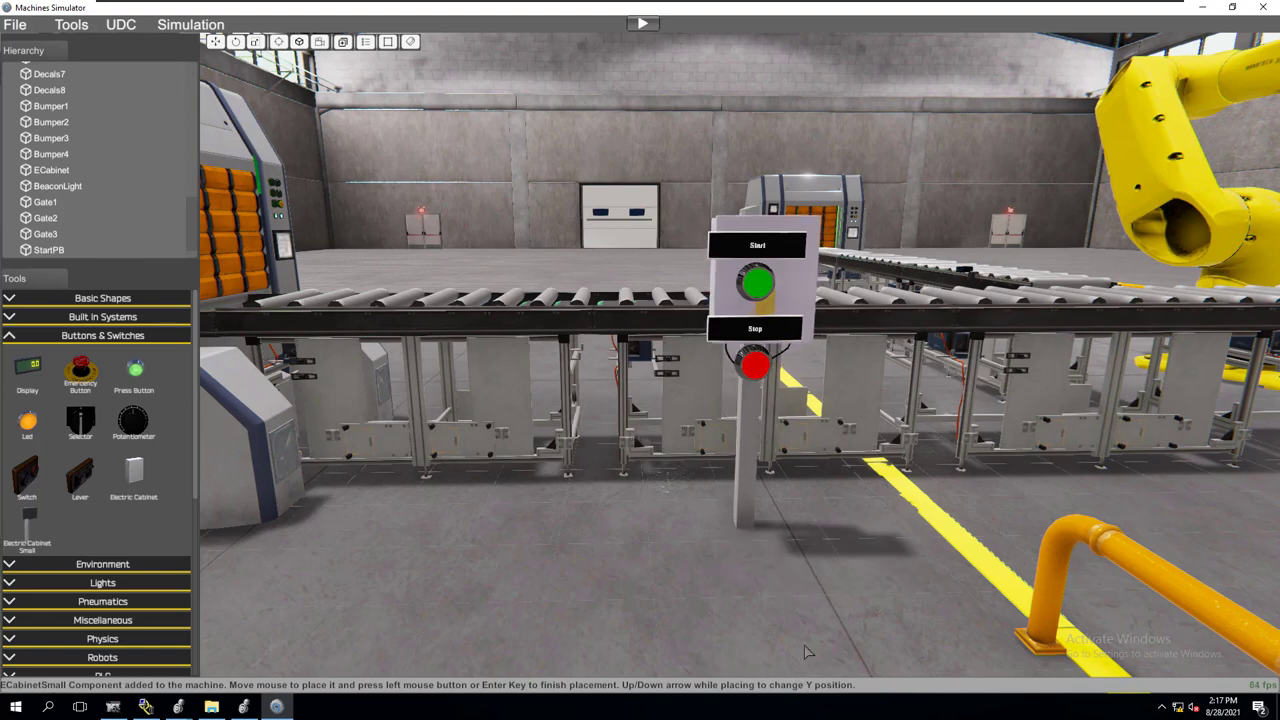
key("s")
scroll(792, 680, "down", 3)
scroll(776, 682, "up", 3)
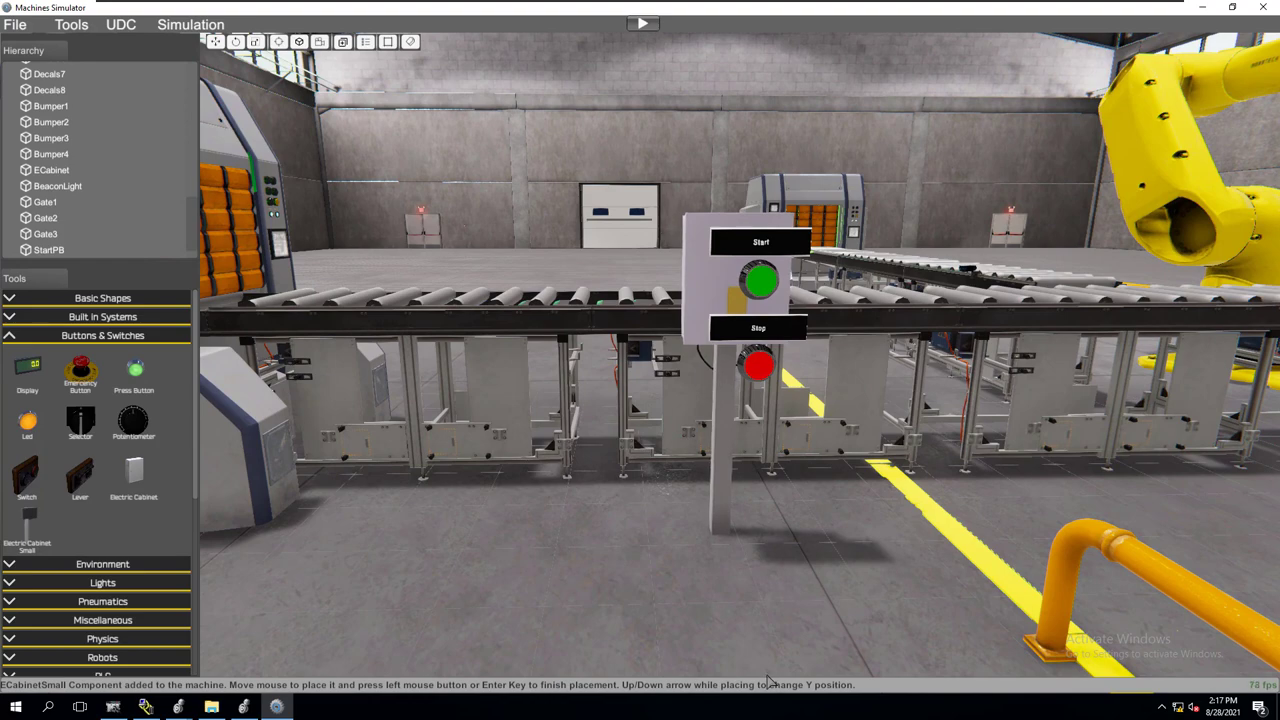
key("s")
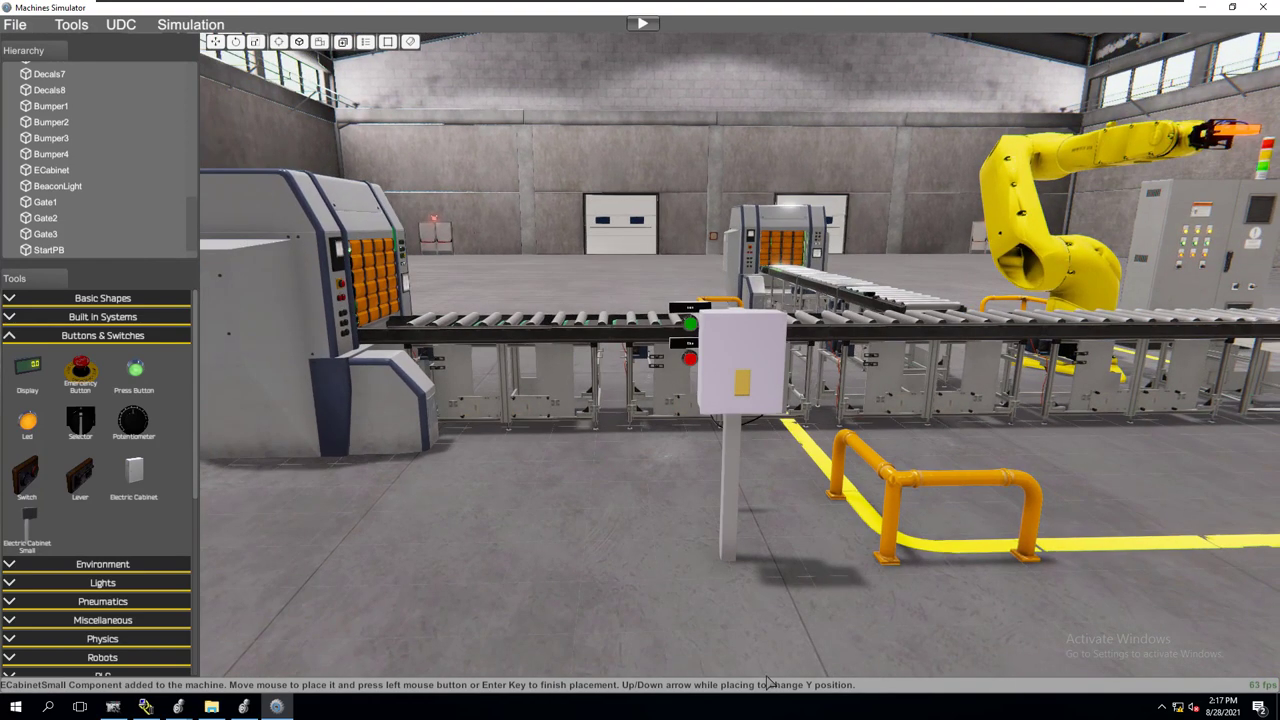
left_click(703, 570)
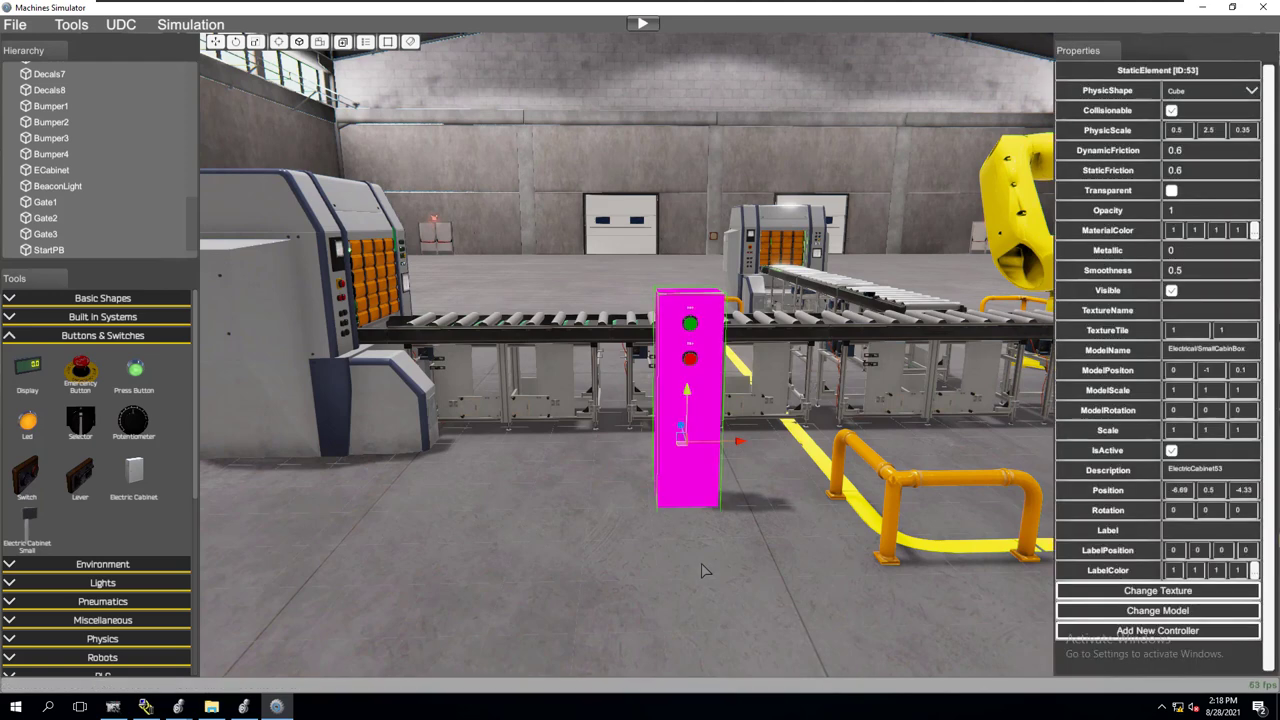
- Examine up close how the Start and Stop buttons sit on the small electric cabinet
left_click(638, 582)
right_click_drag(391, 541, 248, 542)
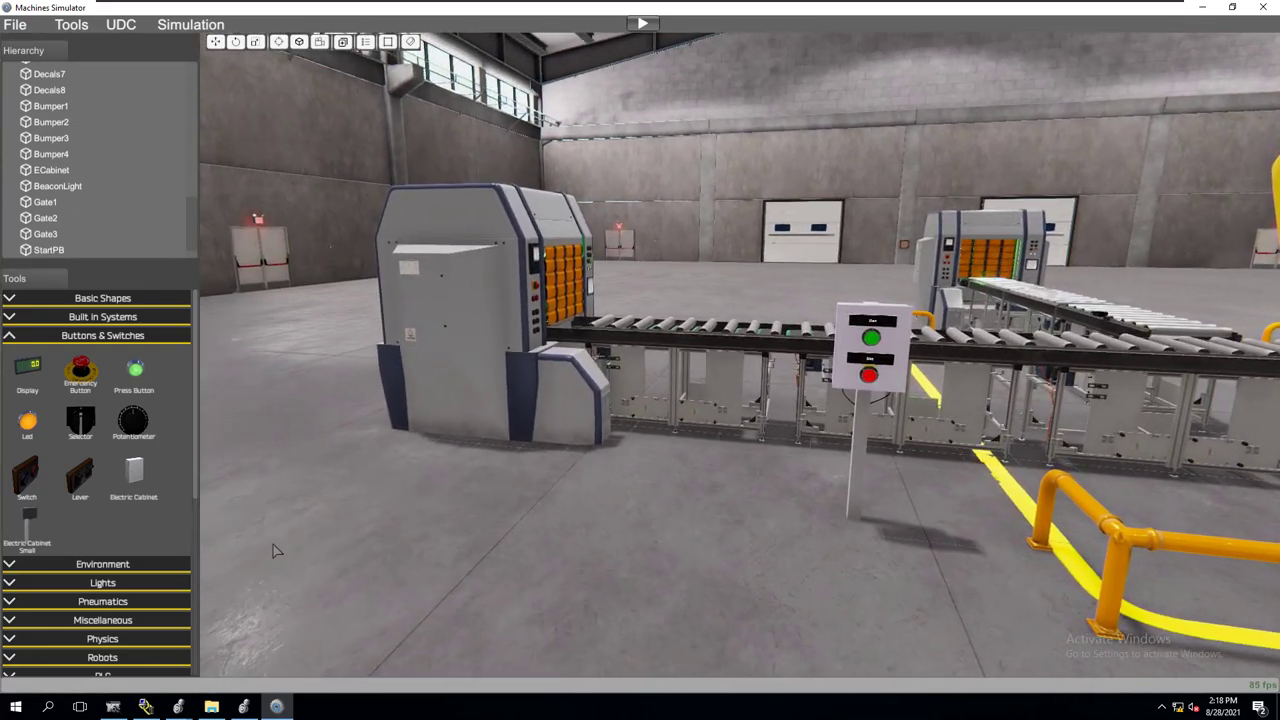
scroll(450, 558, "up", 3)
right_click_drag(1016, 587, 1119, 609)
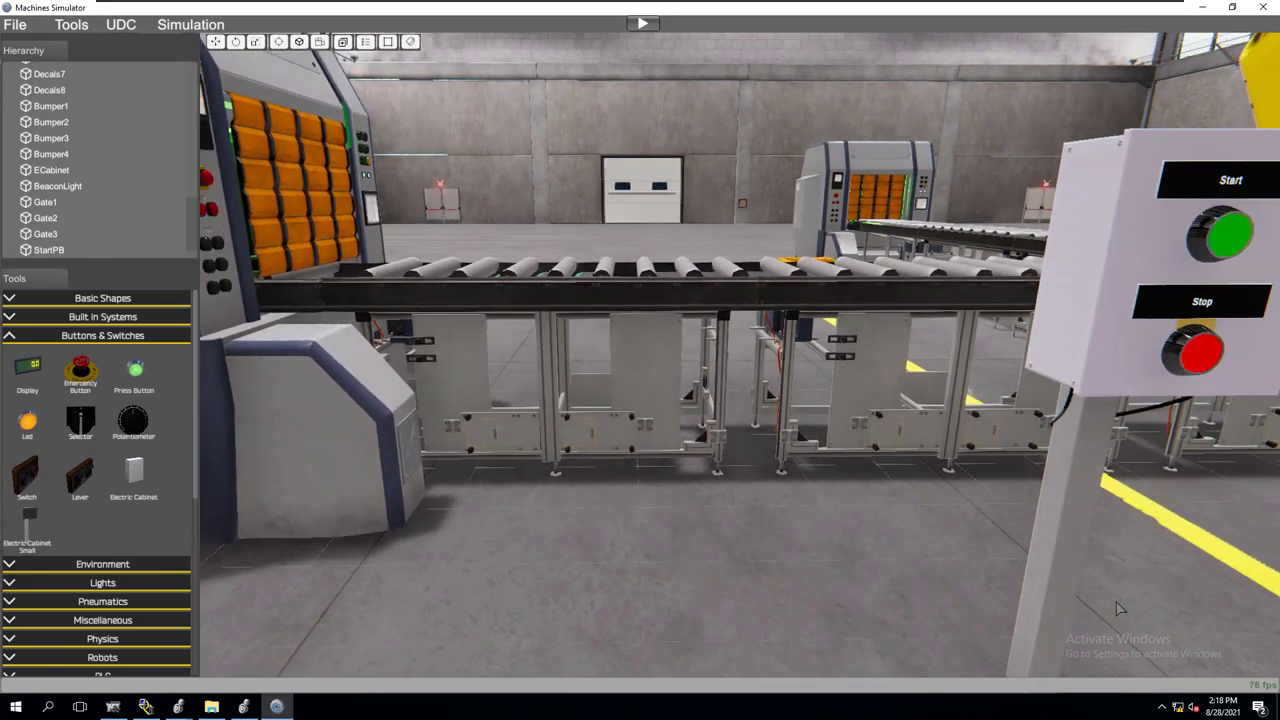
- Examine the Start/Stop button cabinet from several angles, both close up and in relation to the conveyor line, guard rails and robot
right_click_drag(785, 568, 990, 556)
right_click_drag(574, 551, 905, 533)
right_click_drag(371, 556, 757, 557)
scroll(758, 551, "down", 3)
right_click_drag(385, 536, 328, 541)
scroll(336, 547, "up", 3)
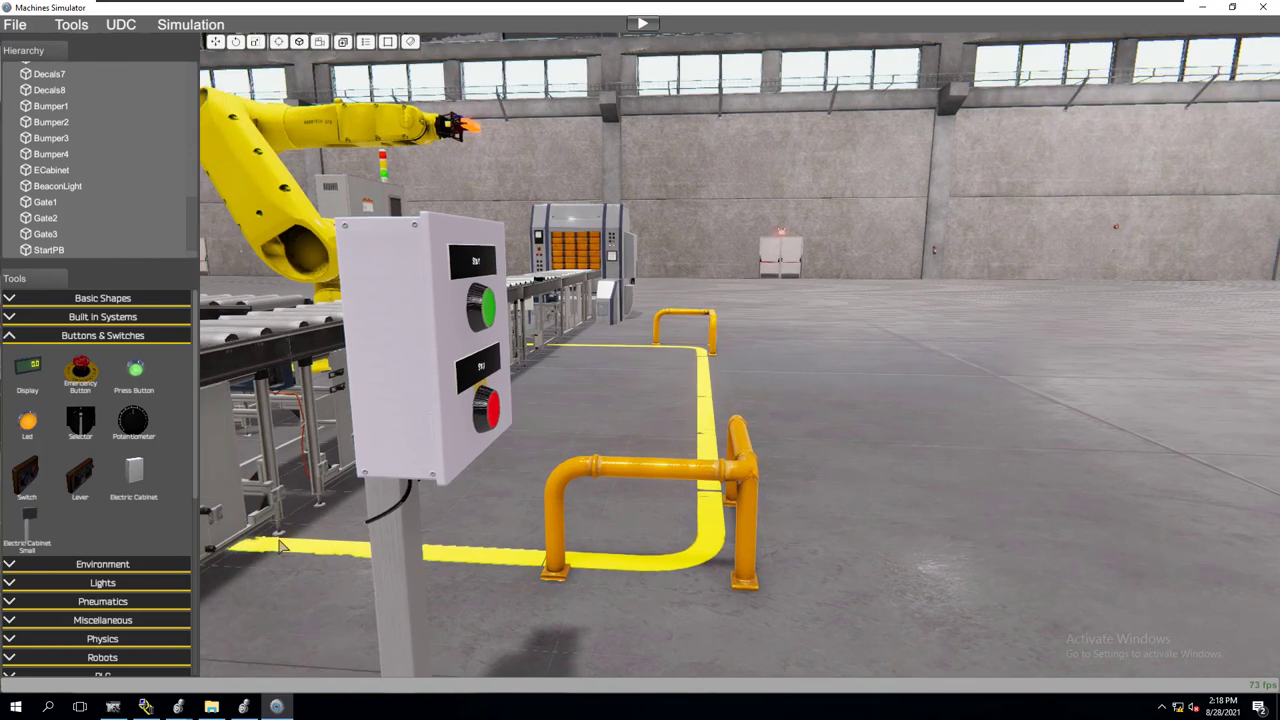
right_click_drag(281, 545, 215, 541)
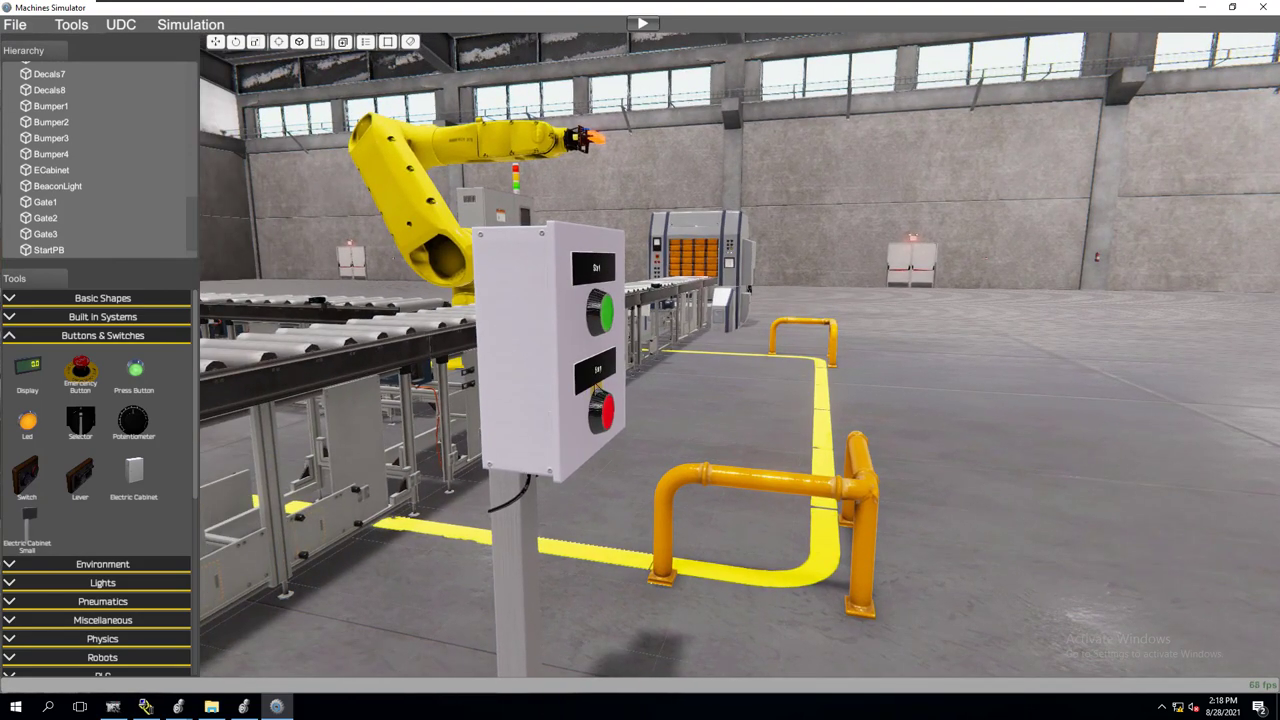
right_click_drag(728, 468, 475, 413)
scroll(477, 420, "down", 4)
scroll(477, 422, "down", 4)
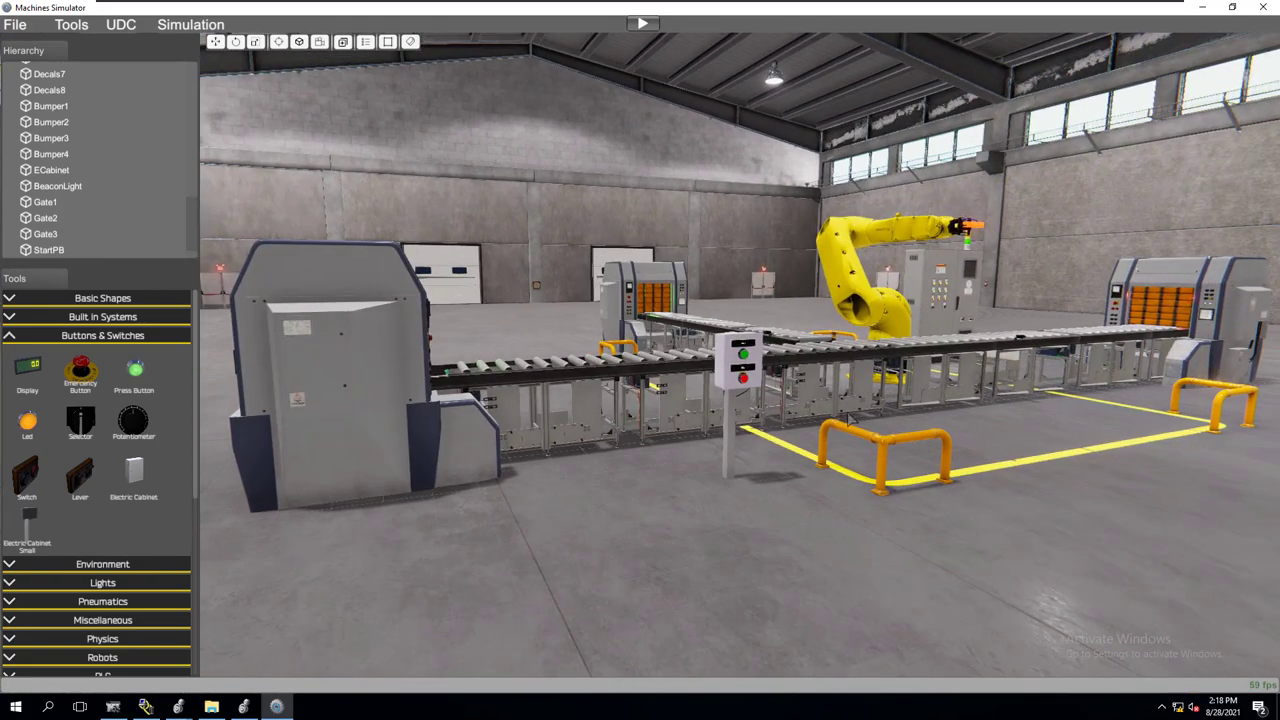
right_click_drag(605, 410, 522, 412)
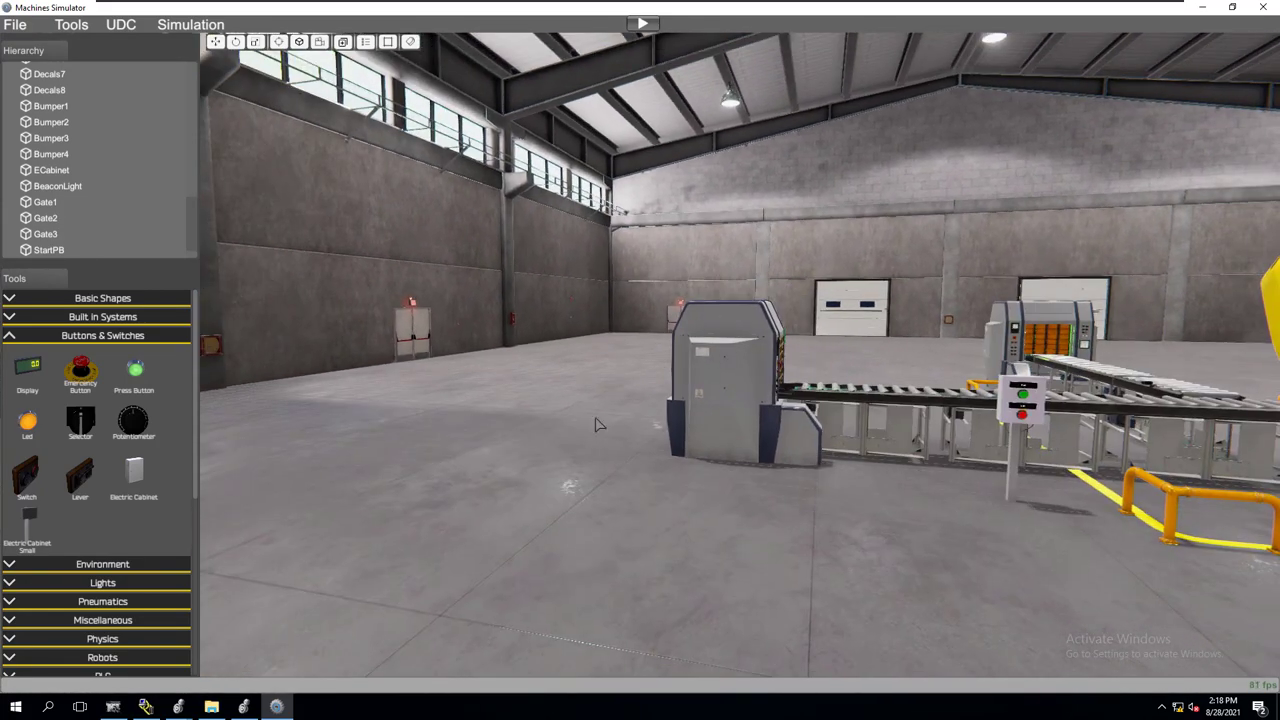
right_click_drag(1064, 451, 1240, 463)
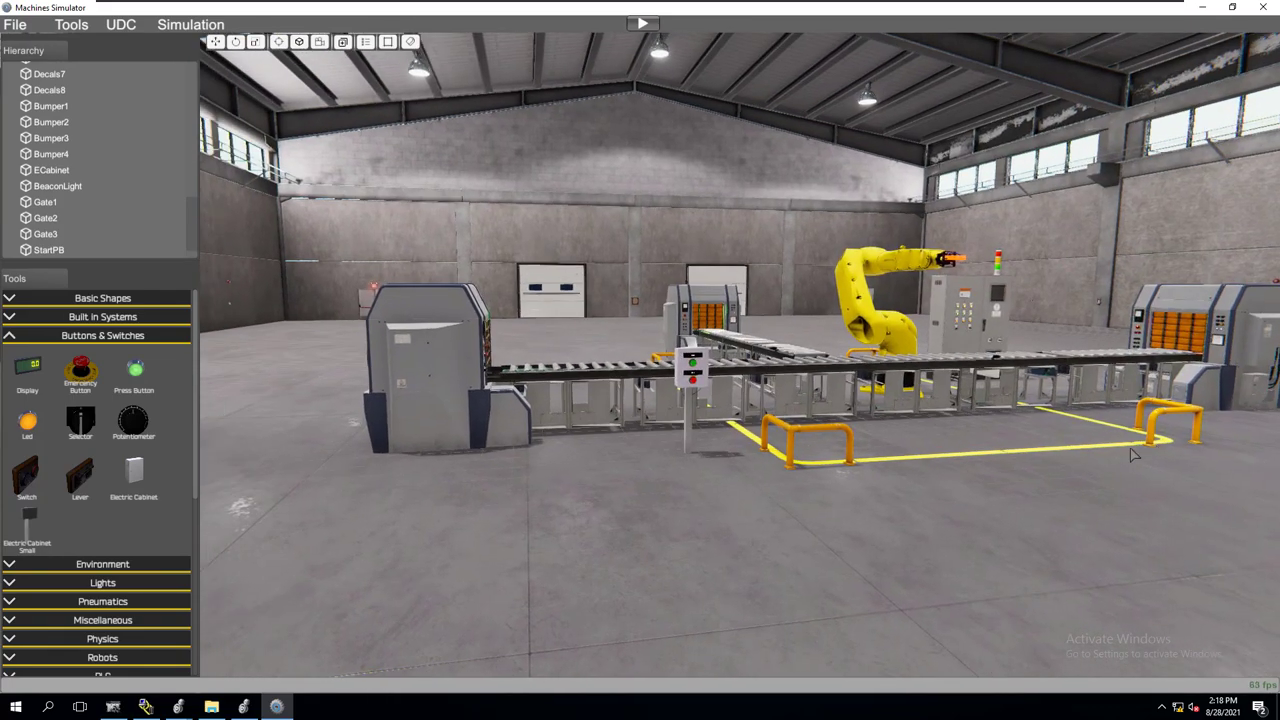
scroll(1120, 456, "up", 4)
scroll(1119, 455, "up", 5)
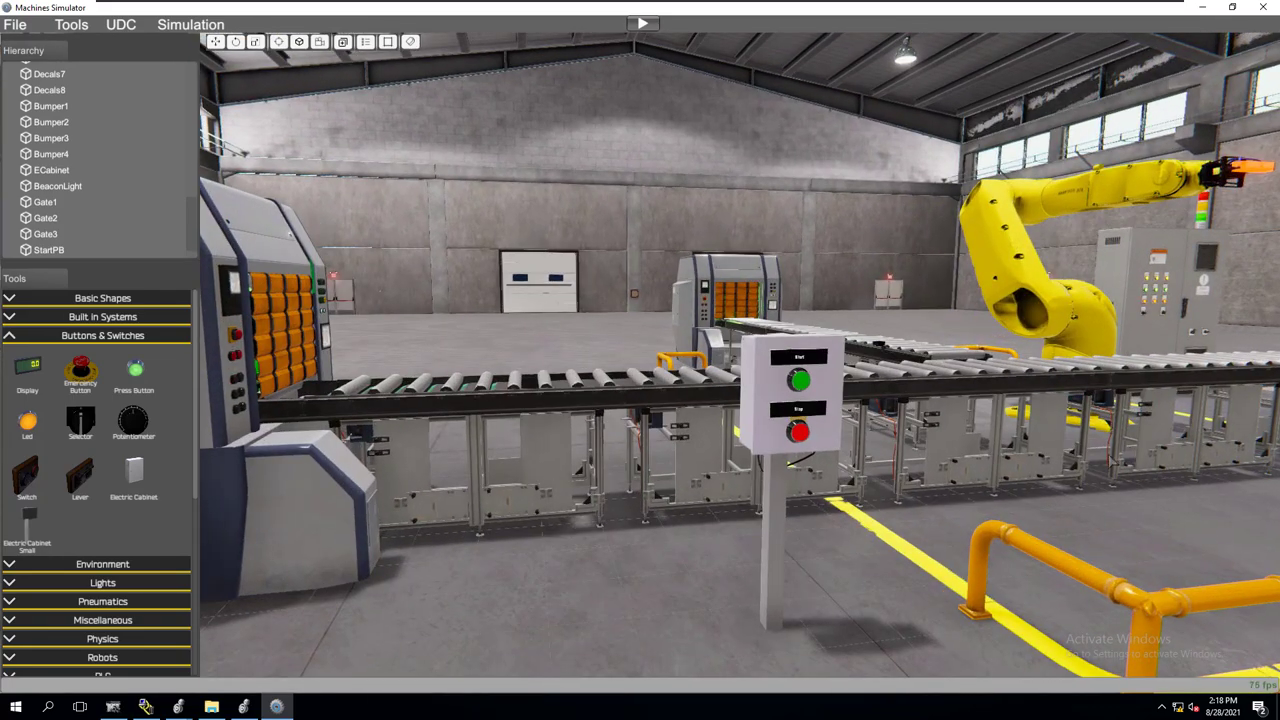
right_click_drag(693, 420, 974, 457)
scroll(782, 428, "down", 5)
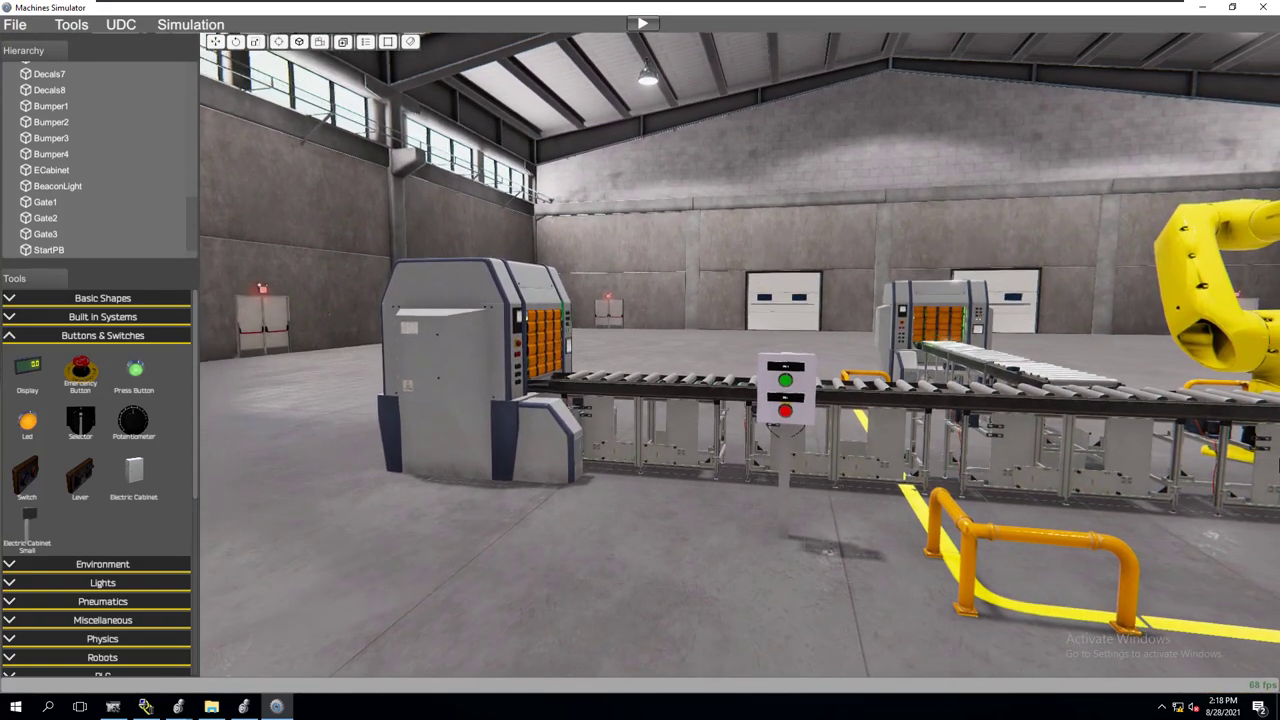
scroll(931, 455, "up", 5)
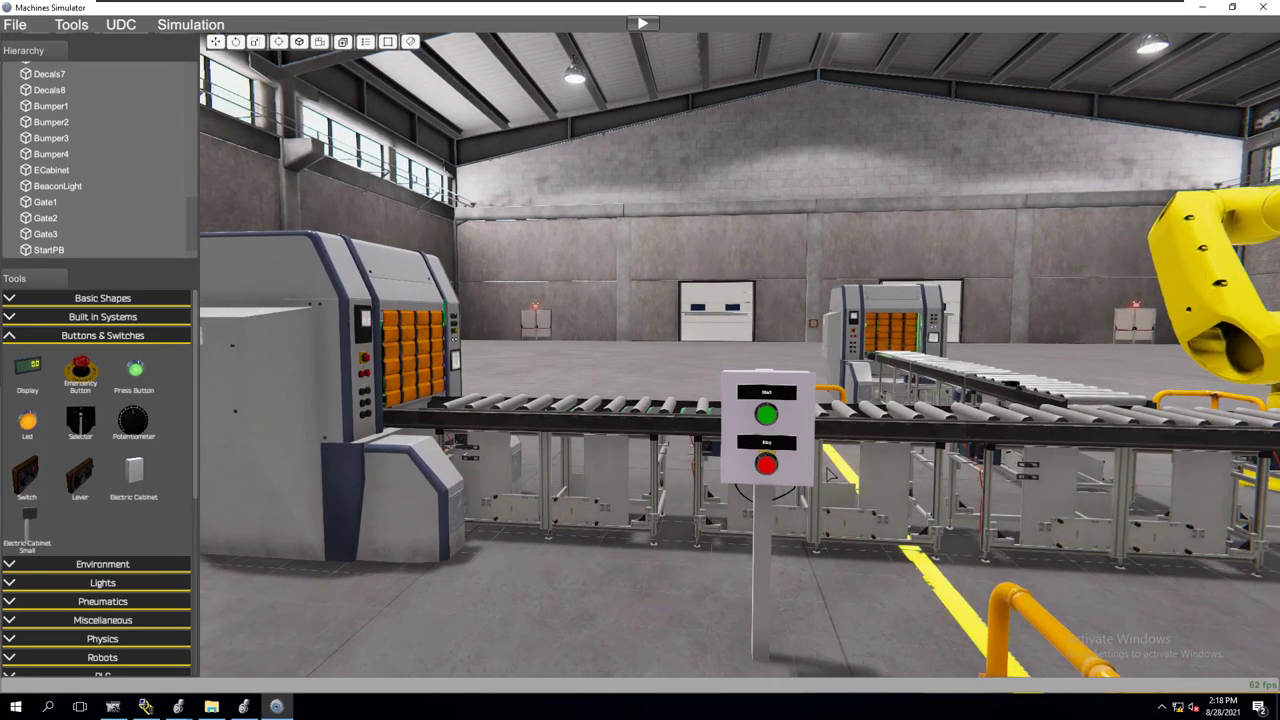
right_click_drag(828, 473, 870, 467)
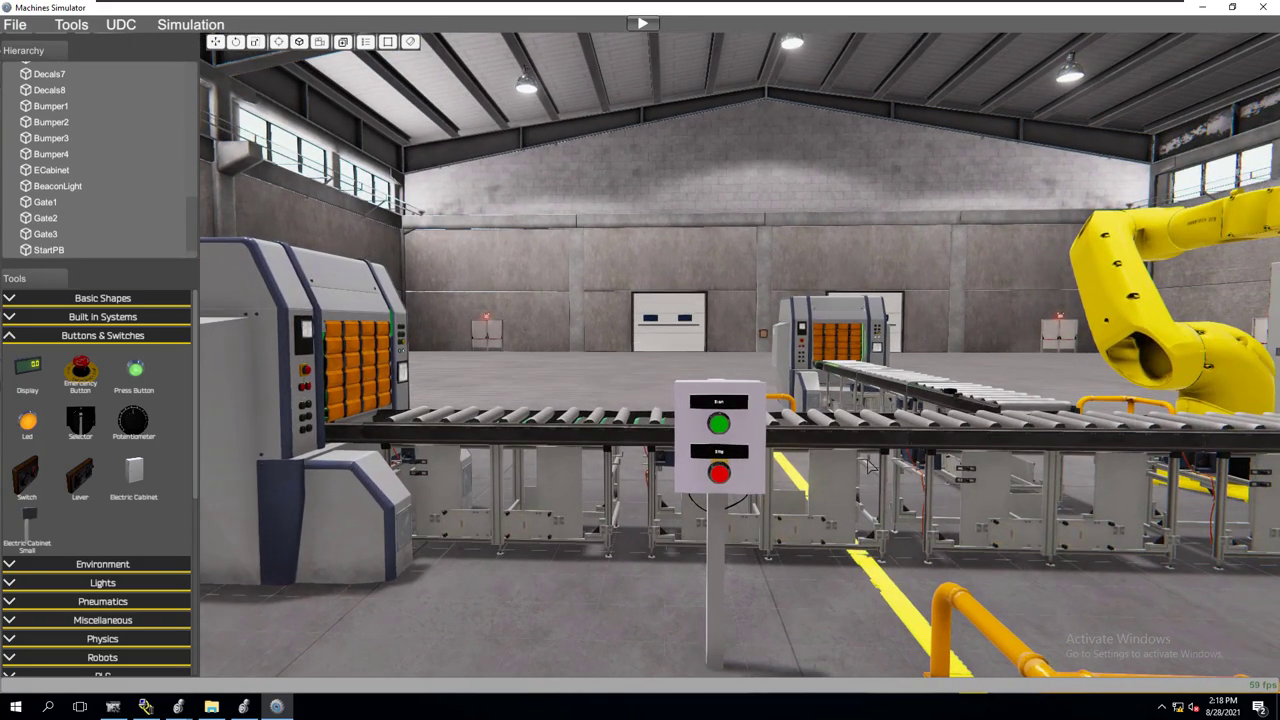
scroll(870, 467, "up", 4)
scroll(870, 467, "down", 3)
scroll(871, 466, "down", 2)
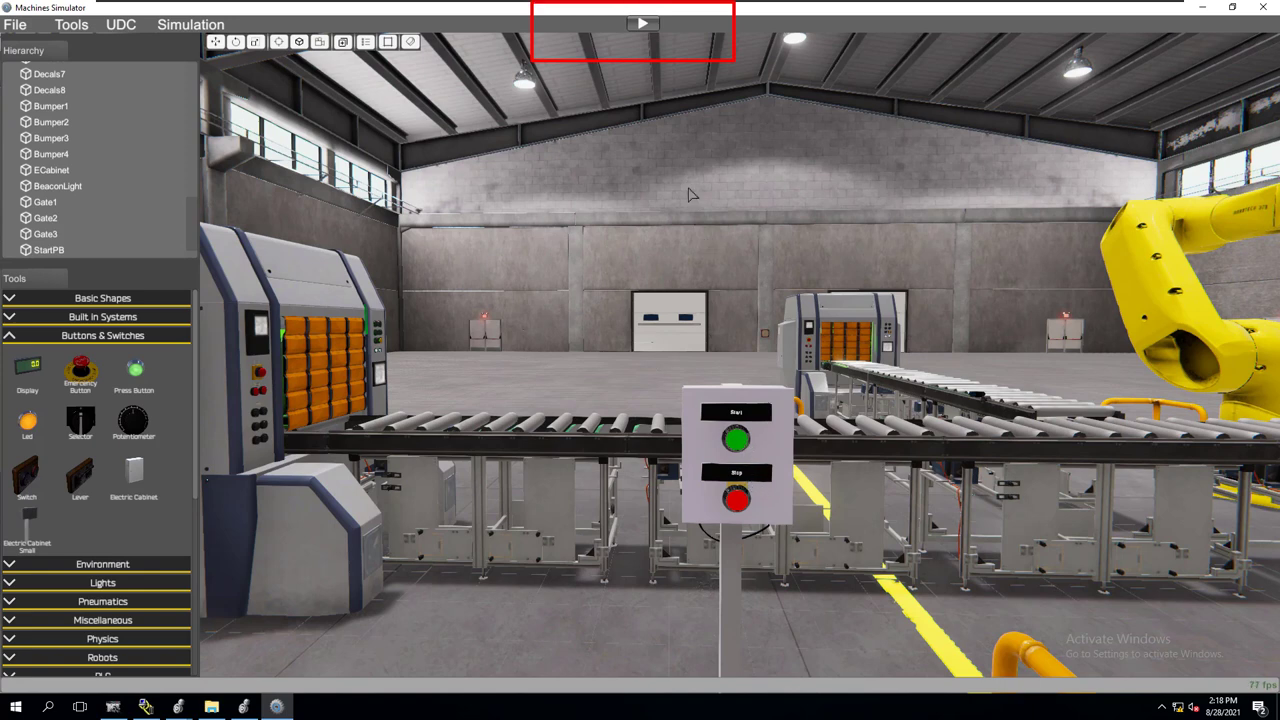
- Run the simulation, actuate the Start and Stop push buttons repeatedly to test their digital inputs, and stop the simulation
left_click(643, 24)
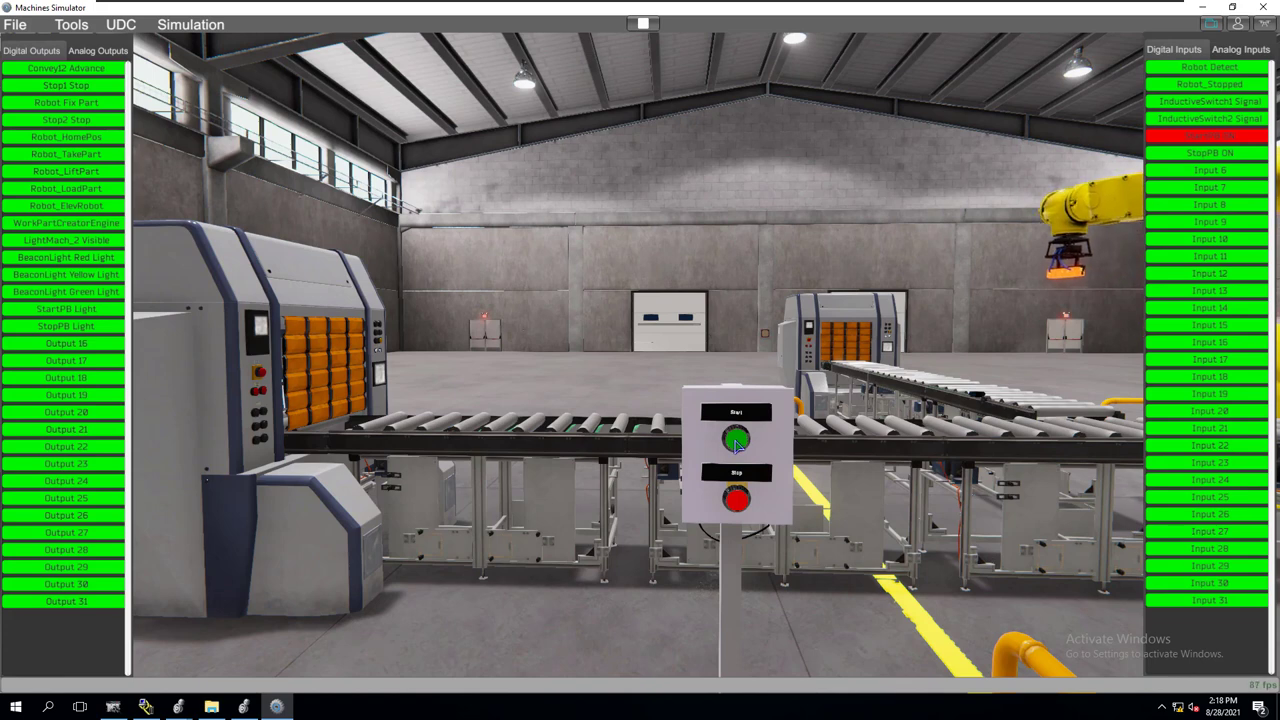
left_click(735, 442)
left_click(735, 442)
left_click(735, 442)
left_click(735, 441)
left_click(735, 503)
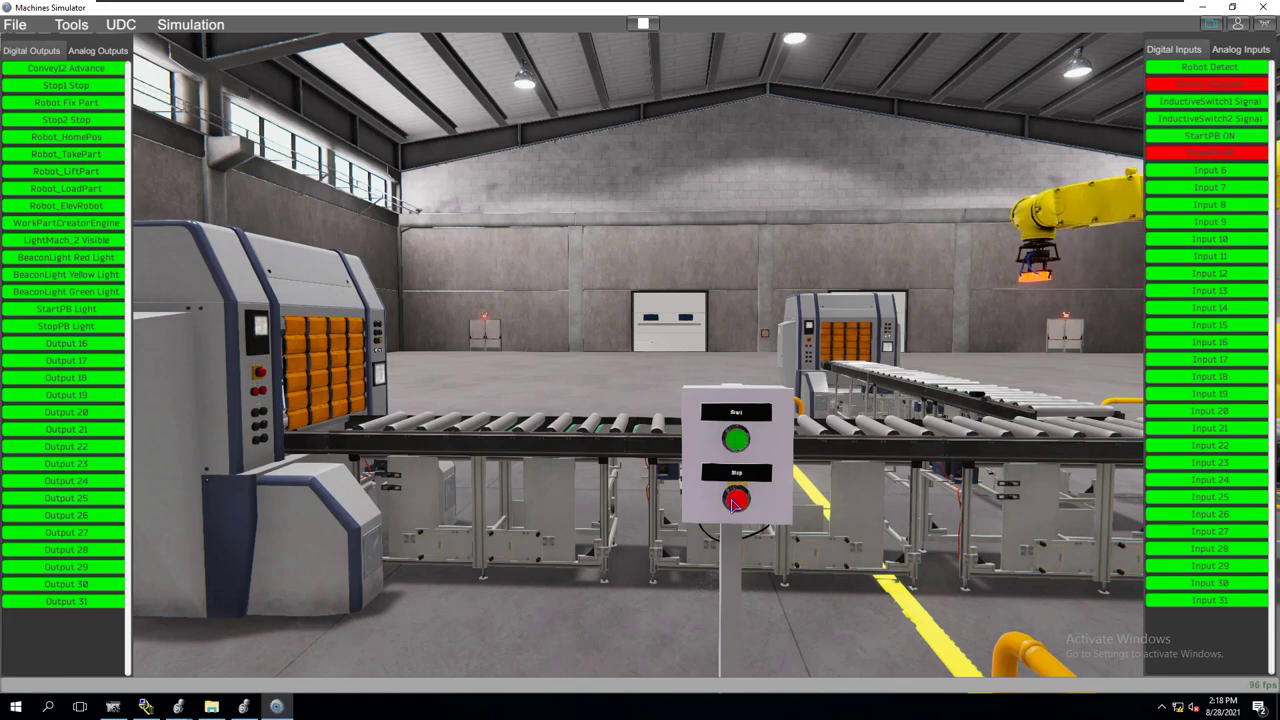
left_click(735, 503)
left_click(735, 503)
left_click(730, 446)
left_click(736, 444)
left_click(733, 497)
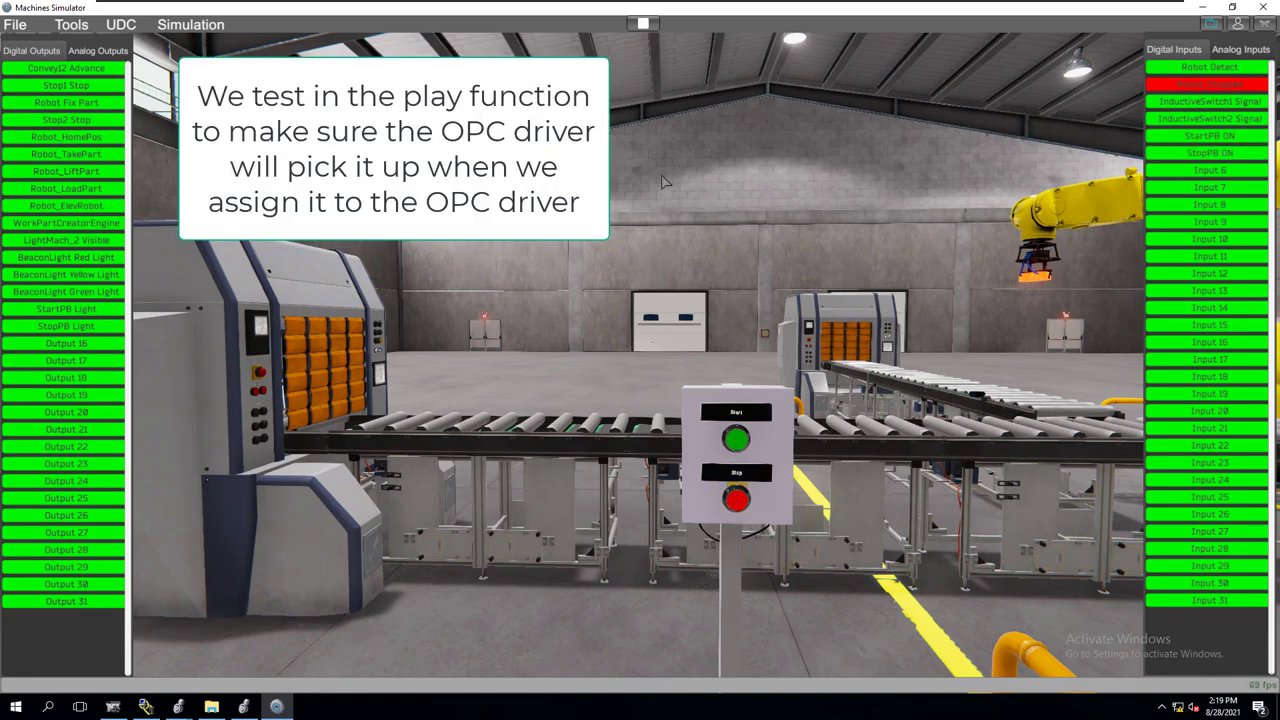
left_click(643, 23)
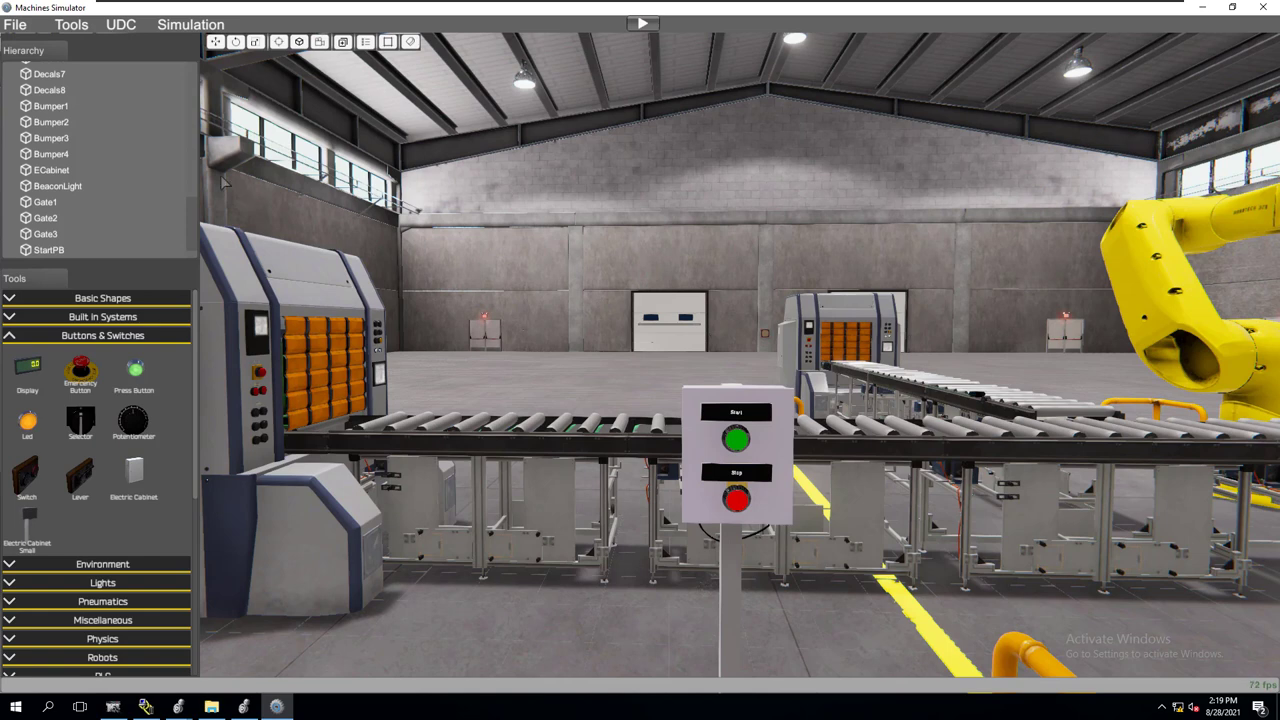
- Save the 13 EngineLoading machine and exit the editor to the main menu
left_click(21, 31)
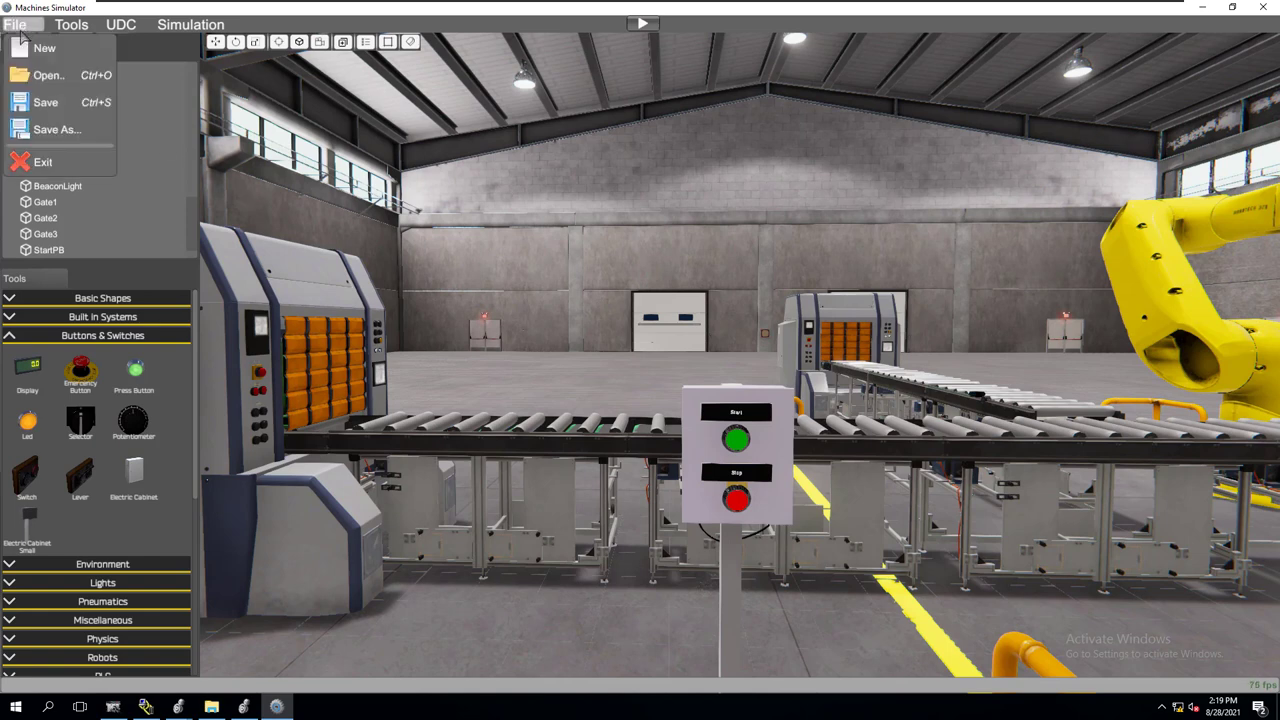
left_click(46, 106)
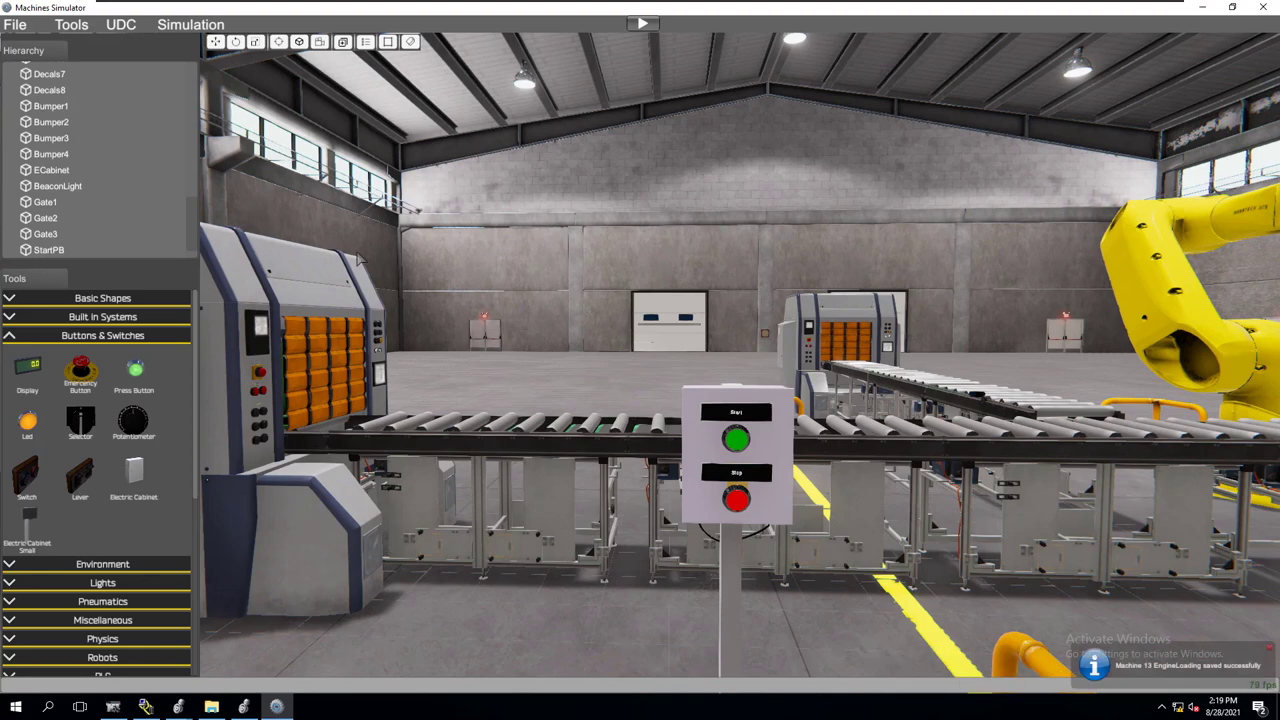
left_click(24, 27)
left_click(45, 165)
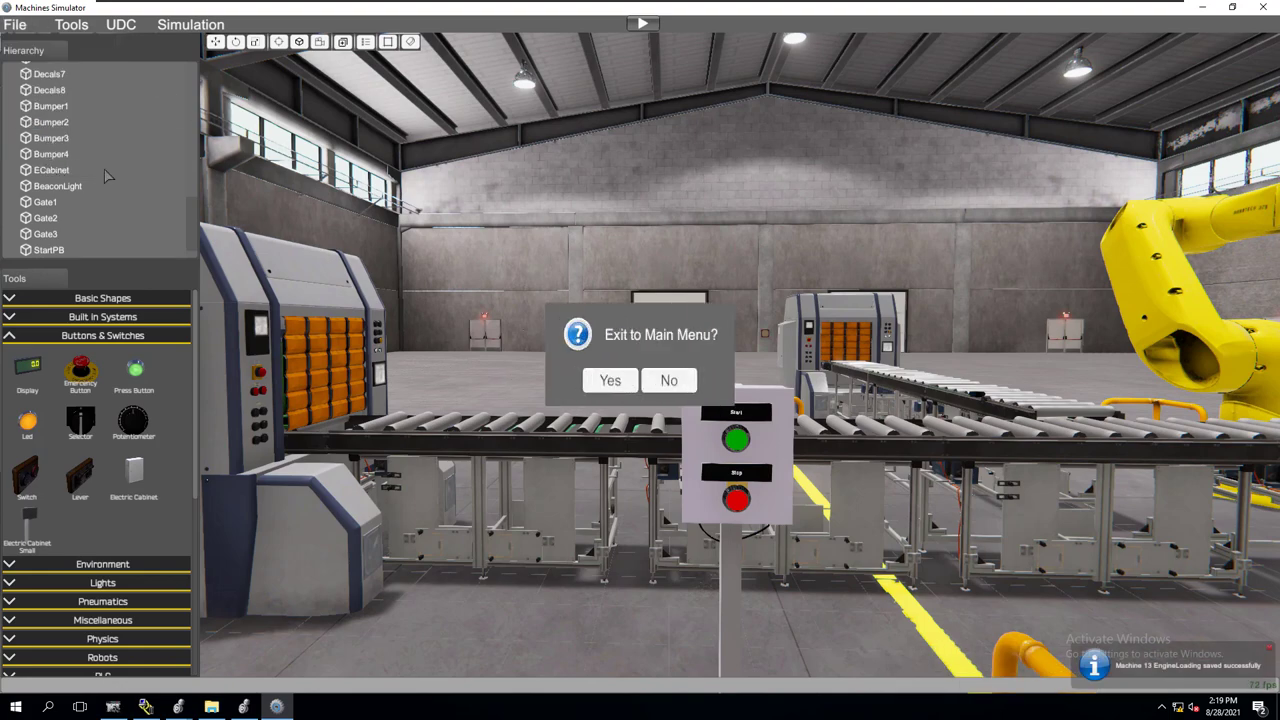
left_click(582, 379)
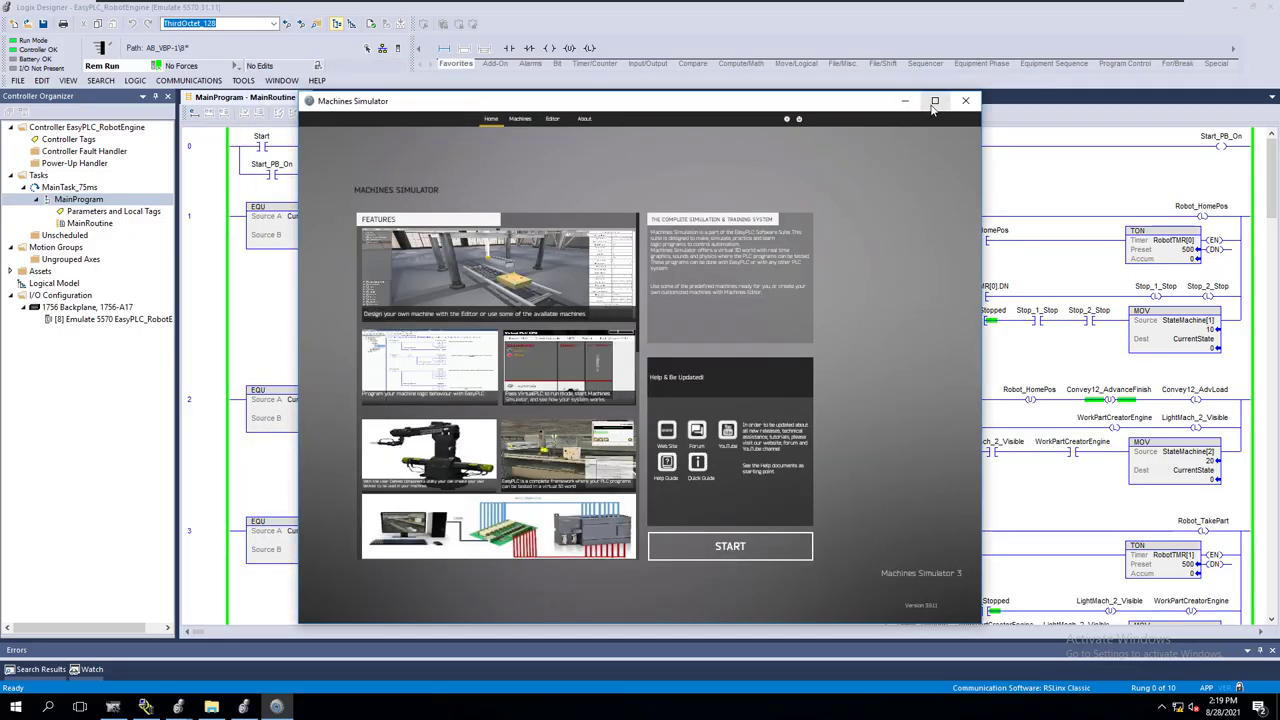
- Switch to Logix Designer and add an empty rung directly below rung 0 in MainRoutine
left_click_drag(709, 104, 810, 117)
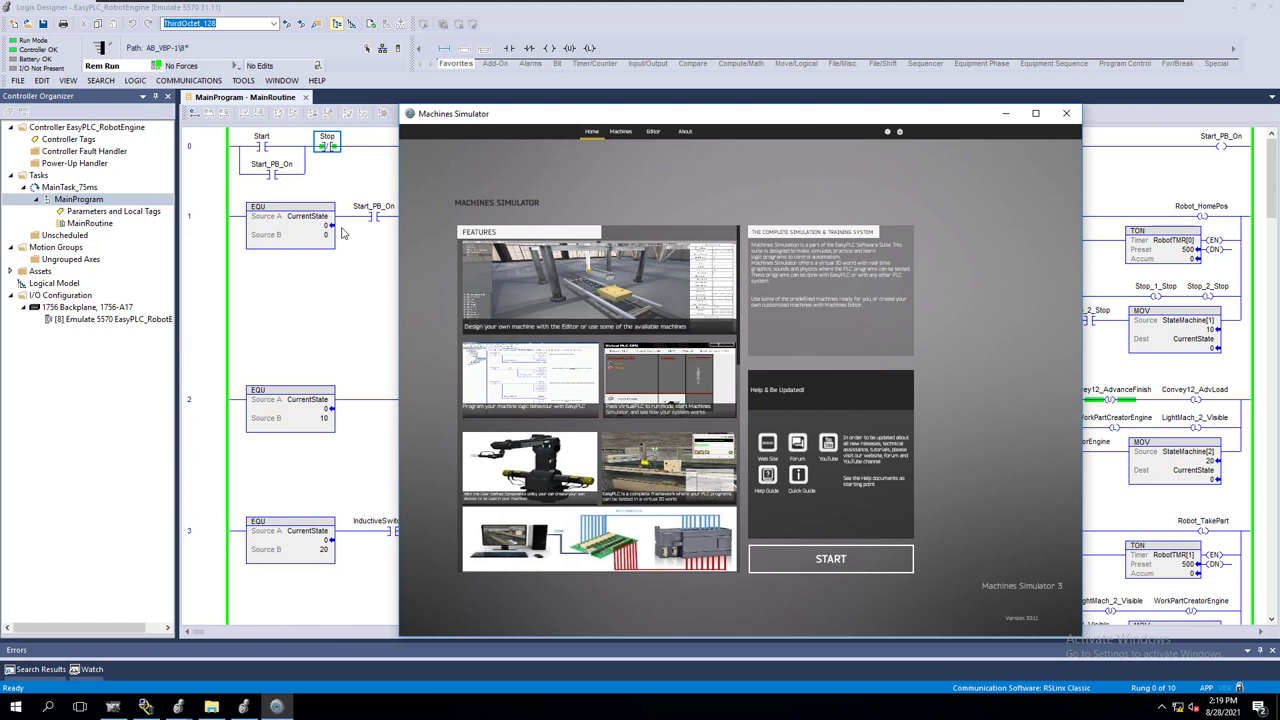
left_click(264, 147)
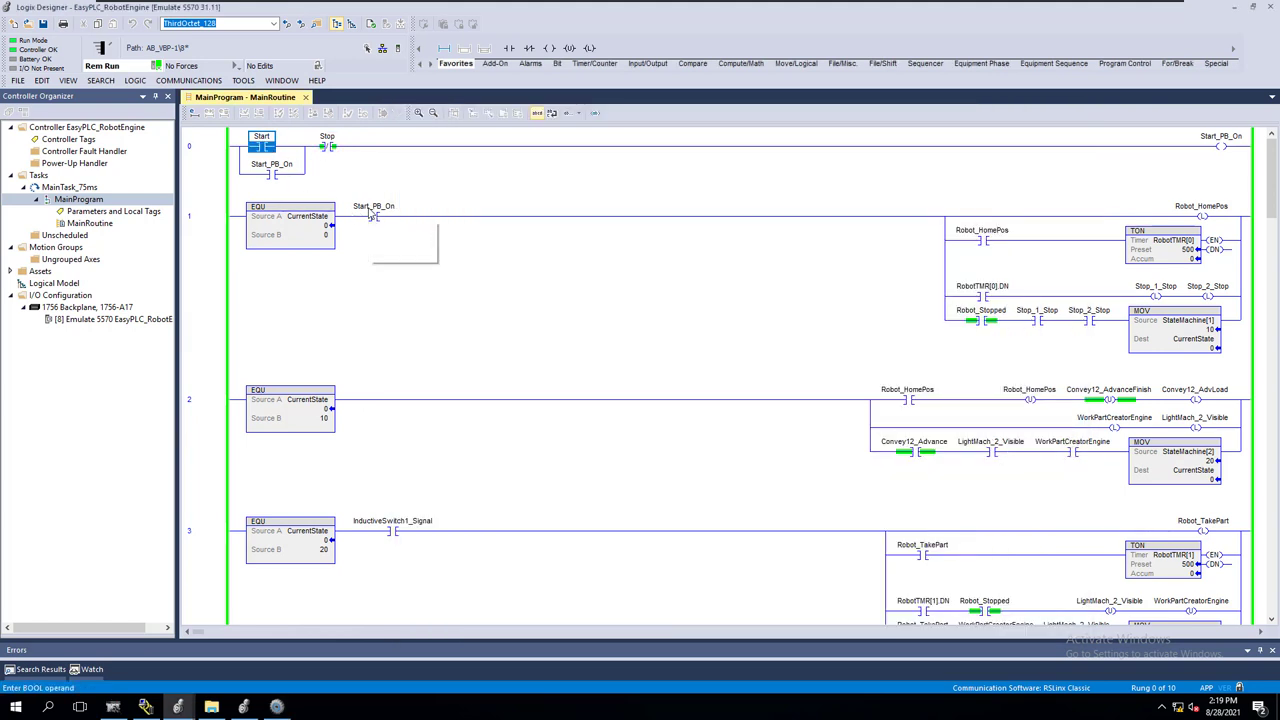
key("Right")
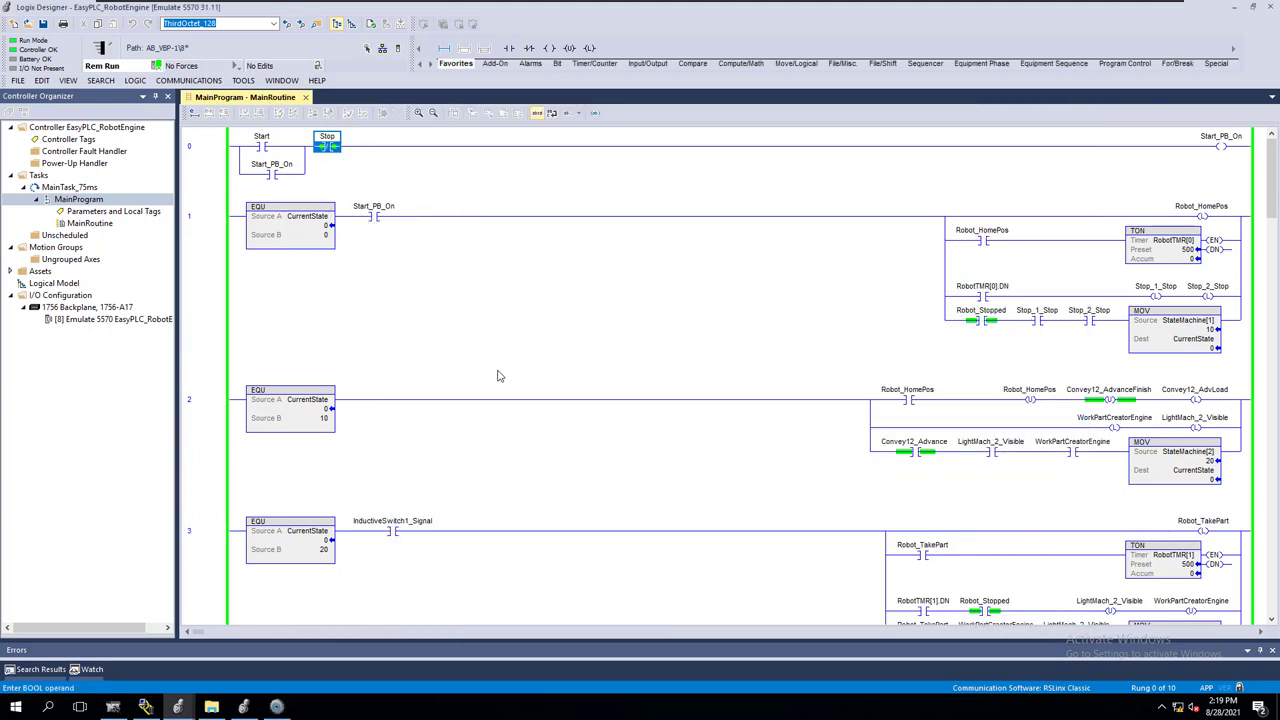
left_click(218, 176)
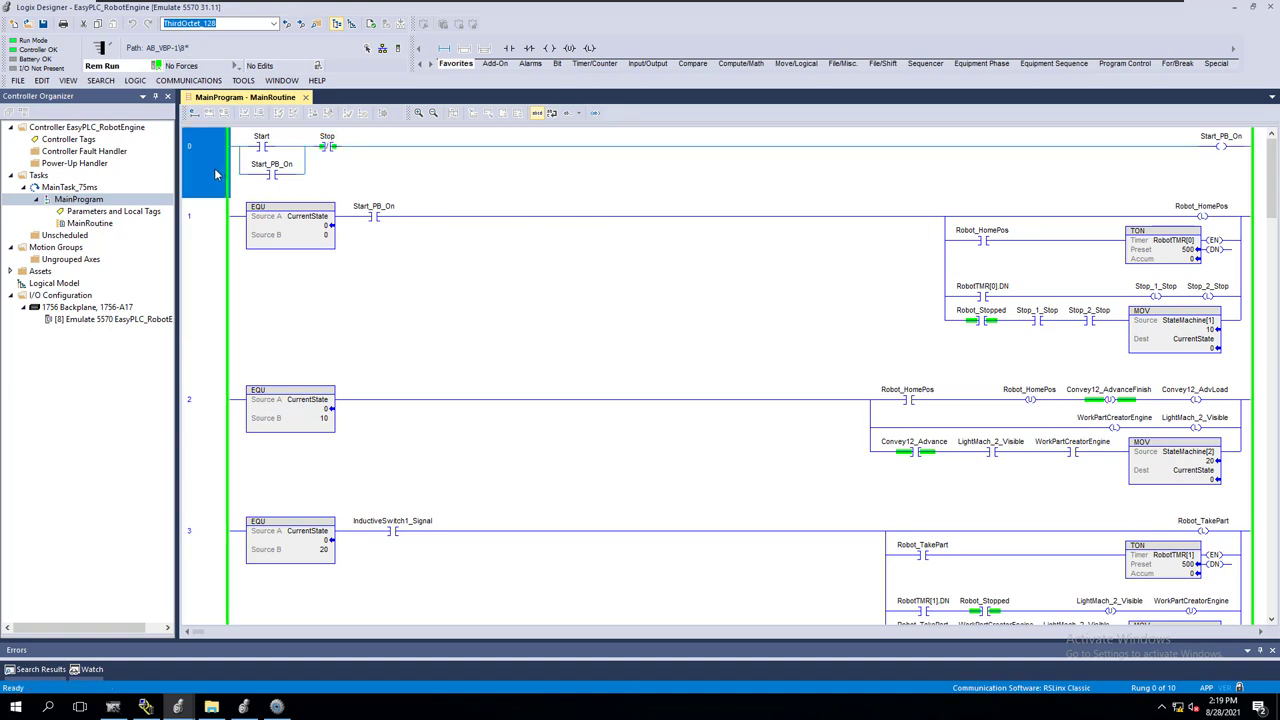
right_click(210, 168)
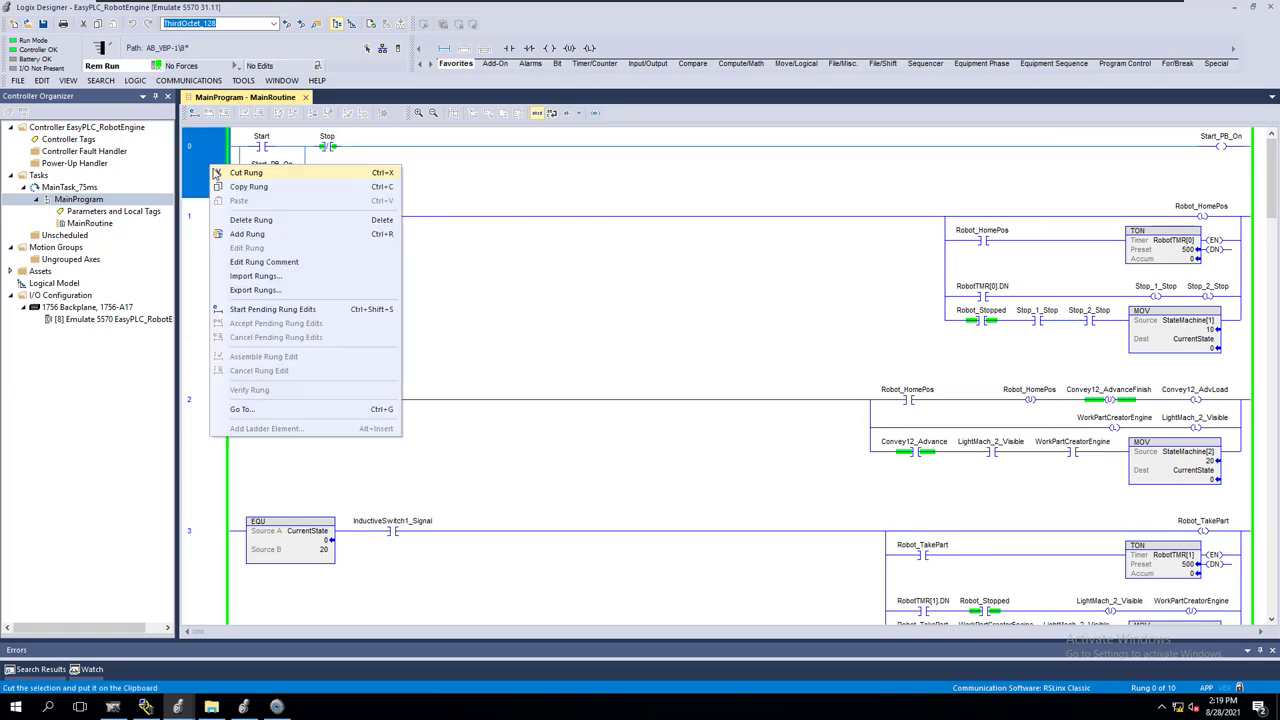
left_click(246, 234)
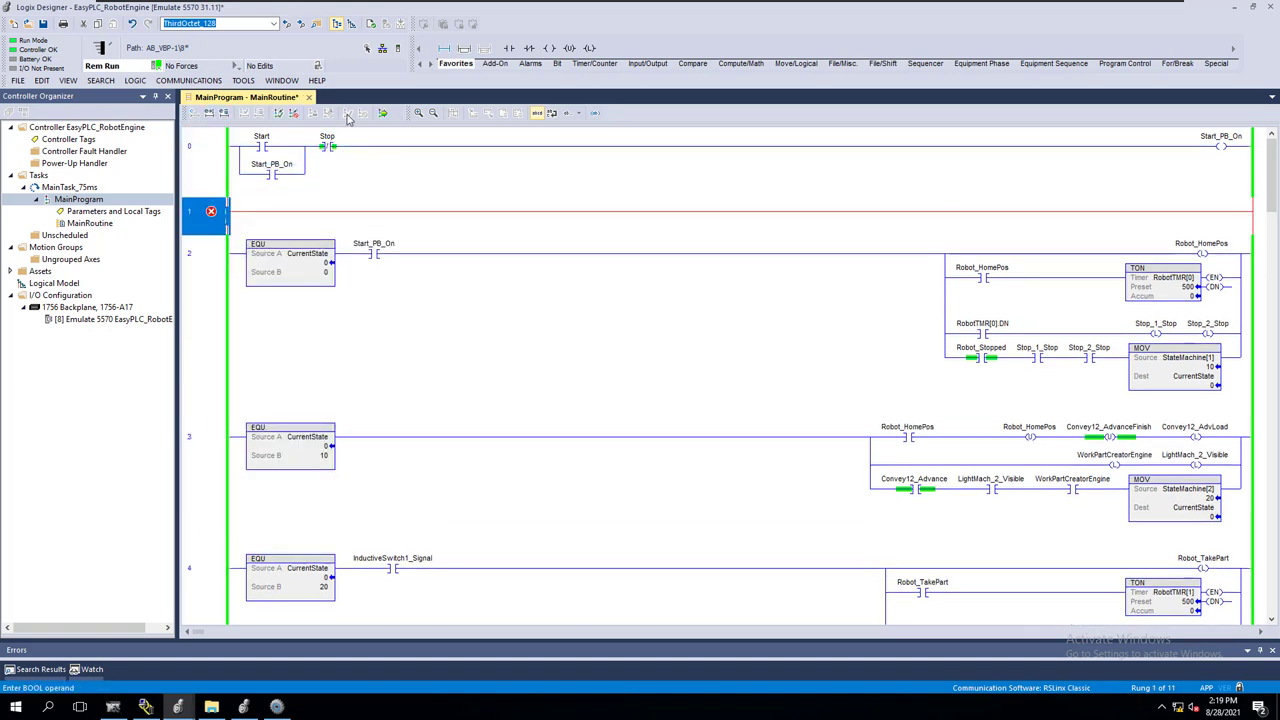
- Place a normally open Stop contact and an output coil on the new rung 1
left_click_drag(509, 49, 248, 212)
left_click(328, 140)
left_click_drag(328, 142, 250, 210)
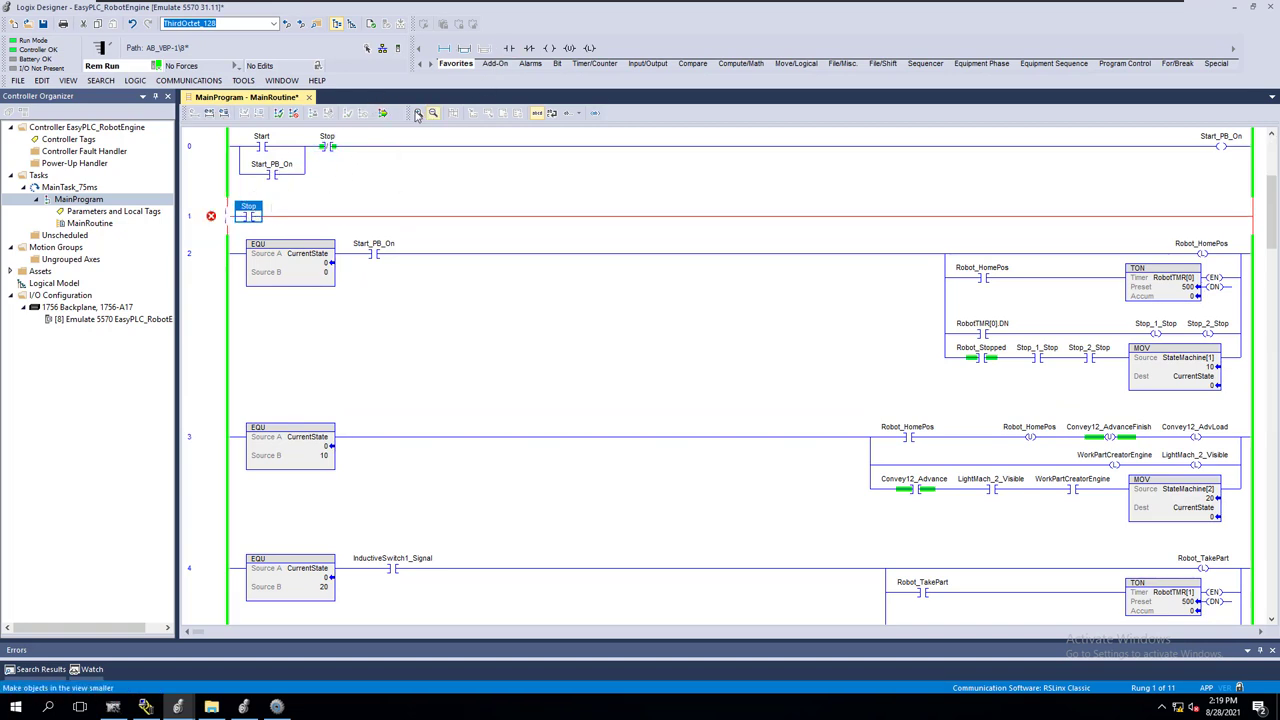
left_click_drag(549, 49, 289, 215)
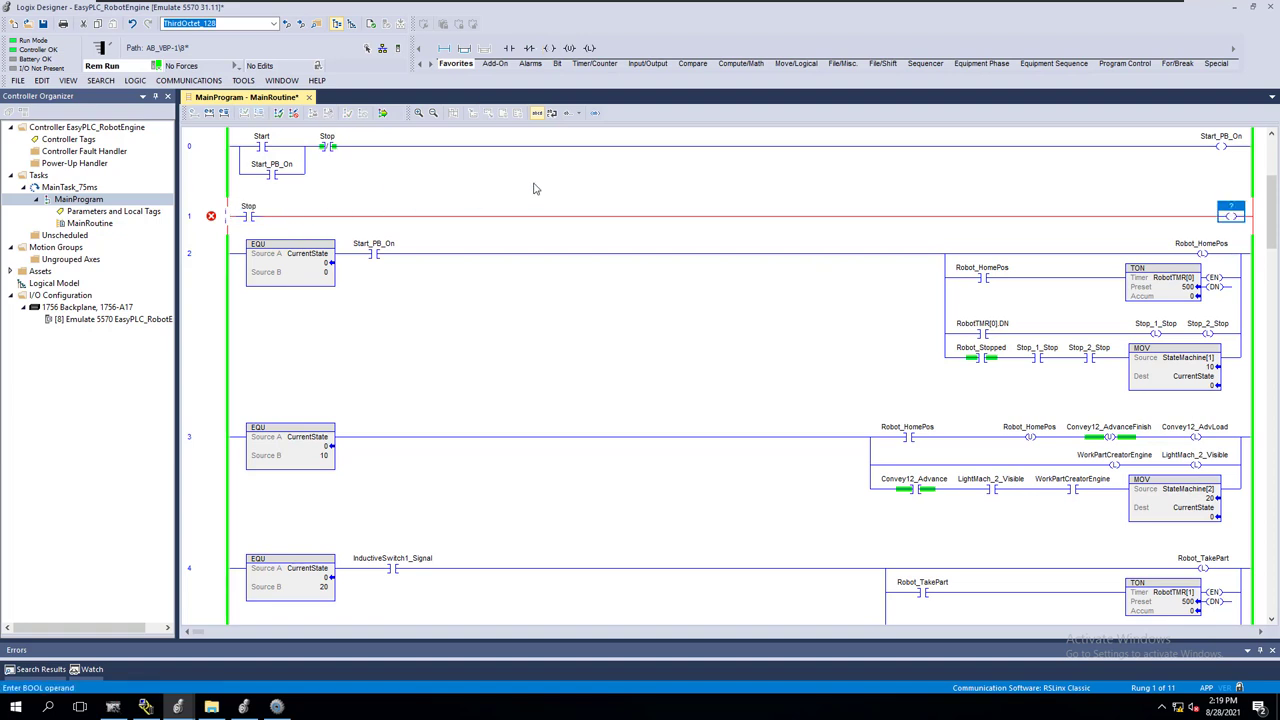
- Create the BOOL tag Stop_PB_On in the EasyPLC_RobotEngine scope for rung 1's output coil
right_click(1234, 216)
left_click(1228, 217)
type("Stop_PB_On")
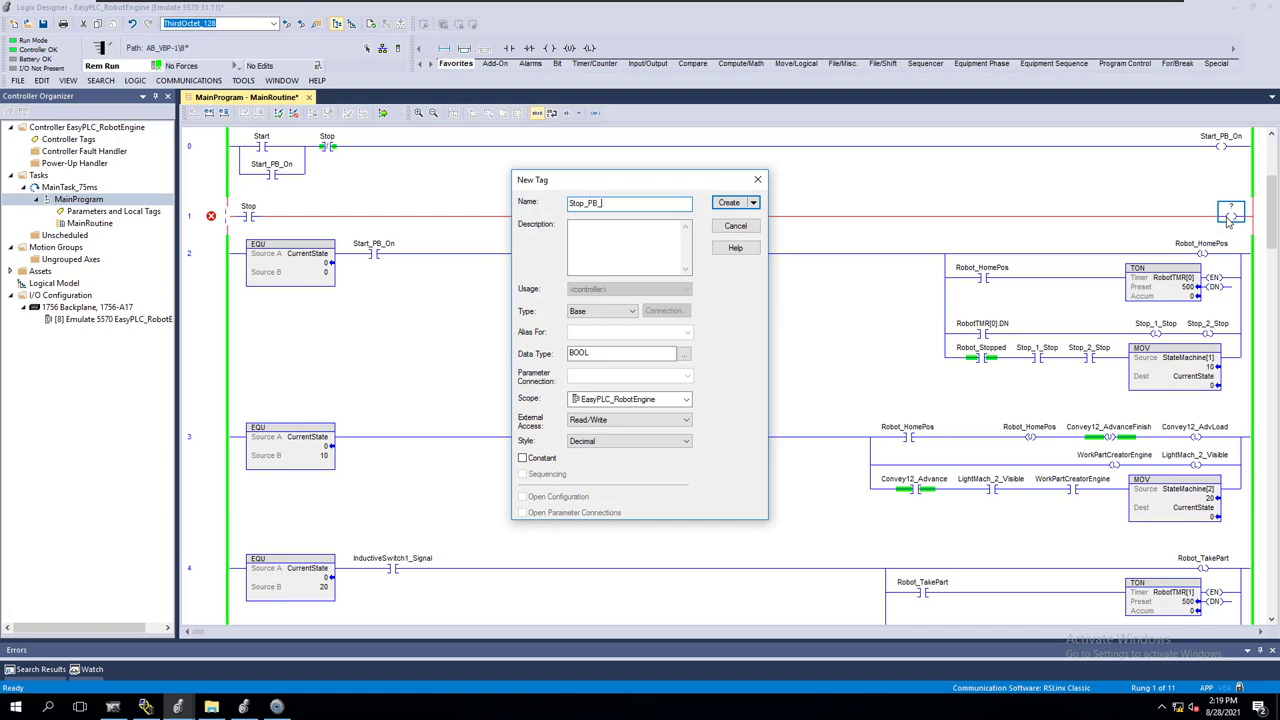
left_click(729, 203)
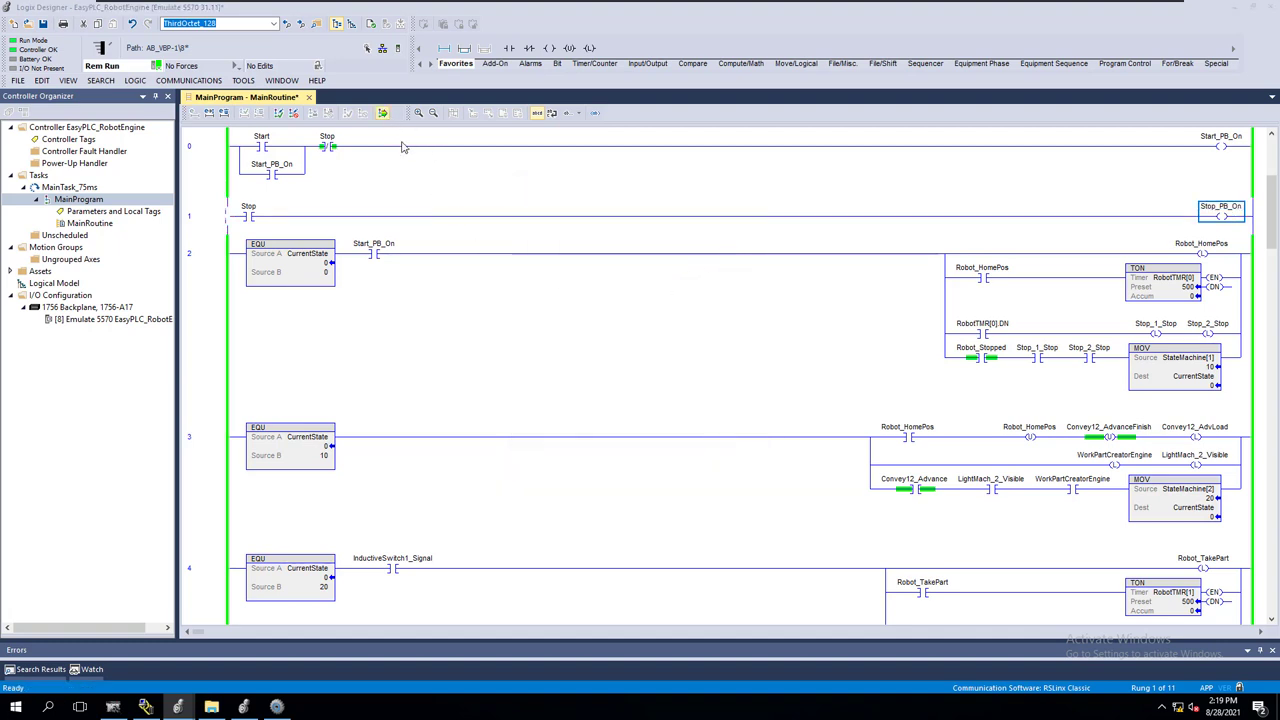
- Finalize all pending edits in MainRoutine and save the project with the online tag values uploaded
left_click(382, 113)
left_click(565, 500)
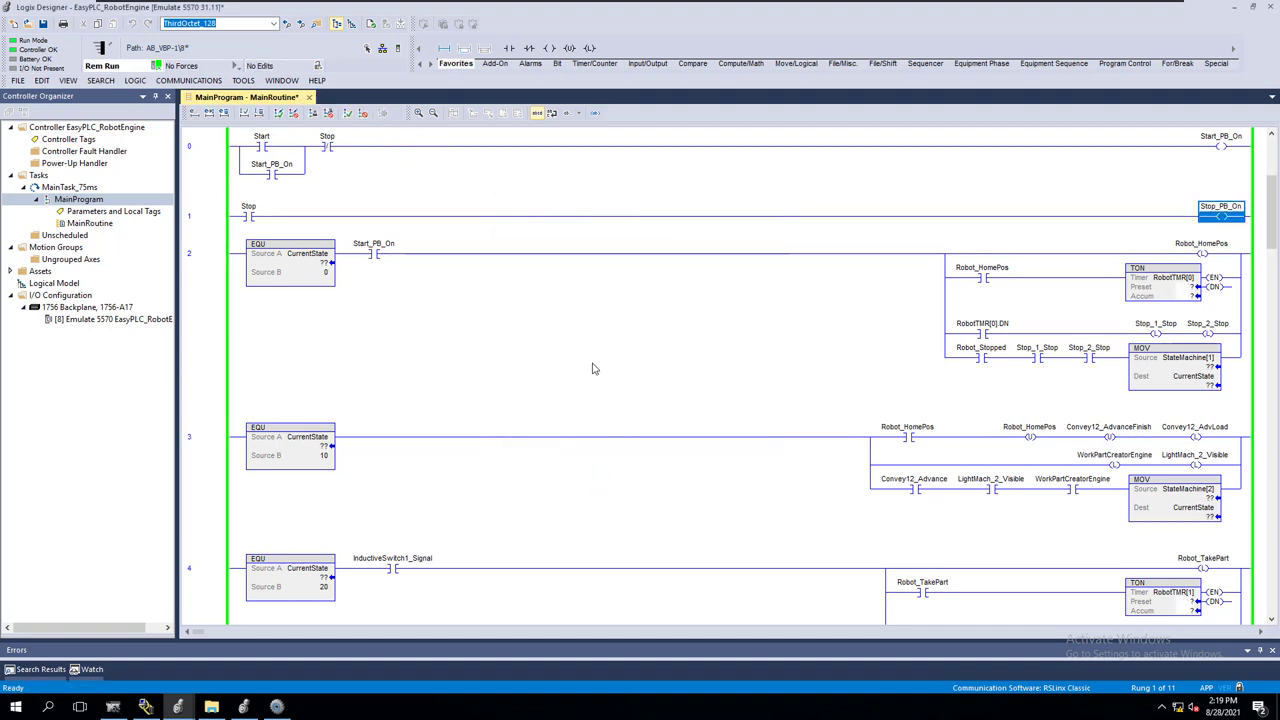
left_click(43, 23)
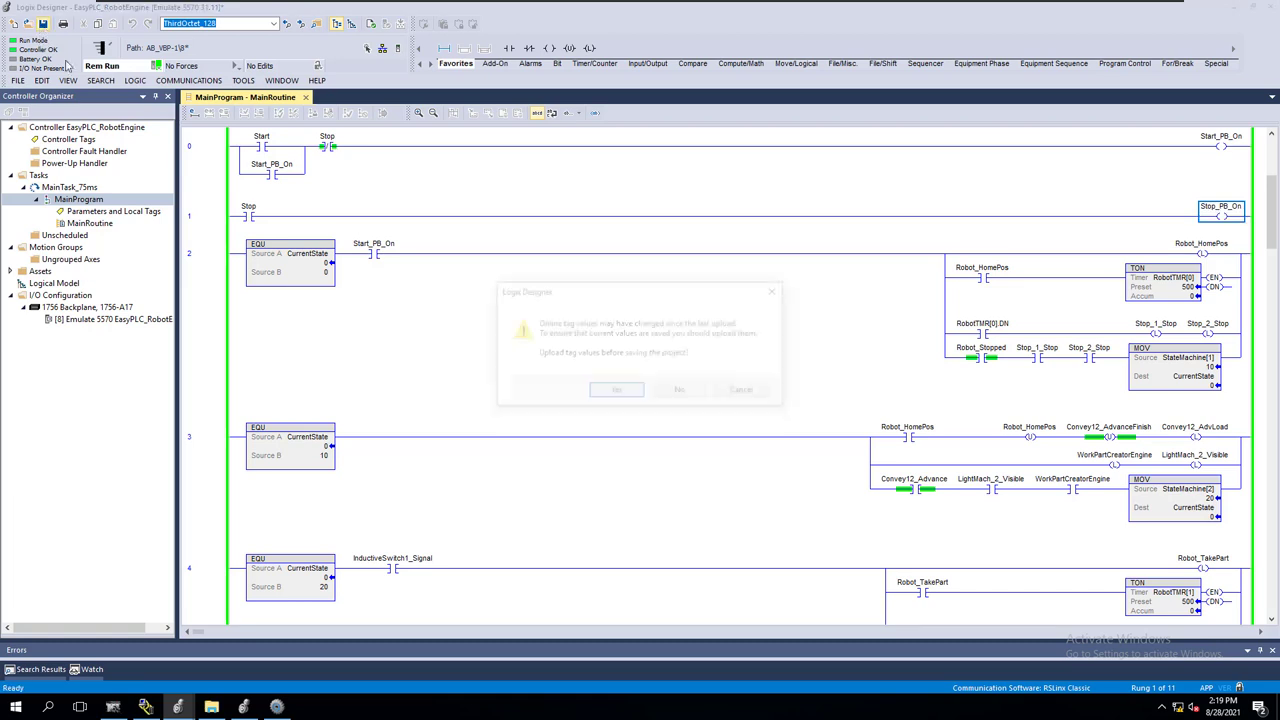
left_click(612, 392)
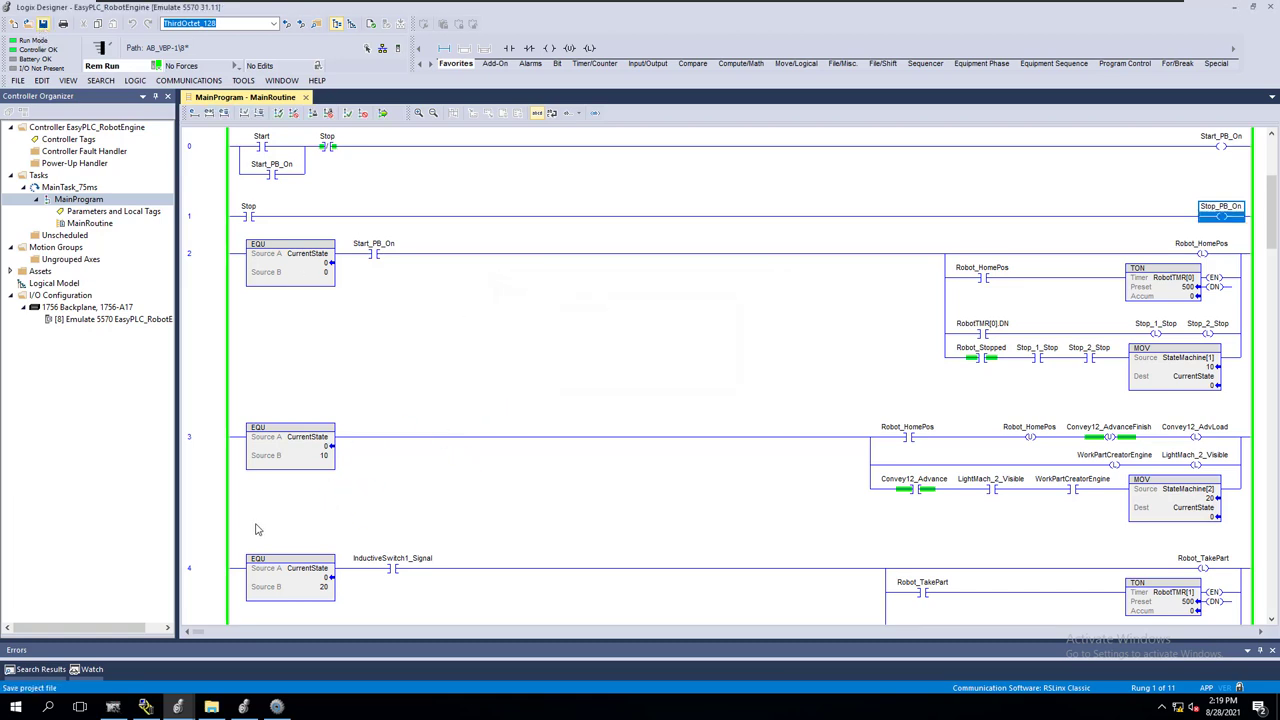
- Switch to Machines Simulator, load the 13 EngineLoading machine, and maximize its window
left_click(277, 707)
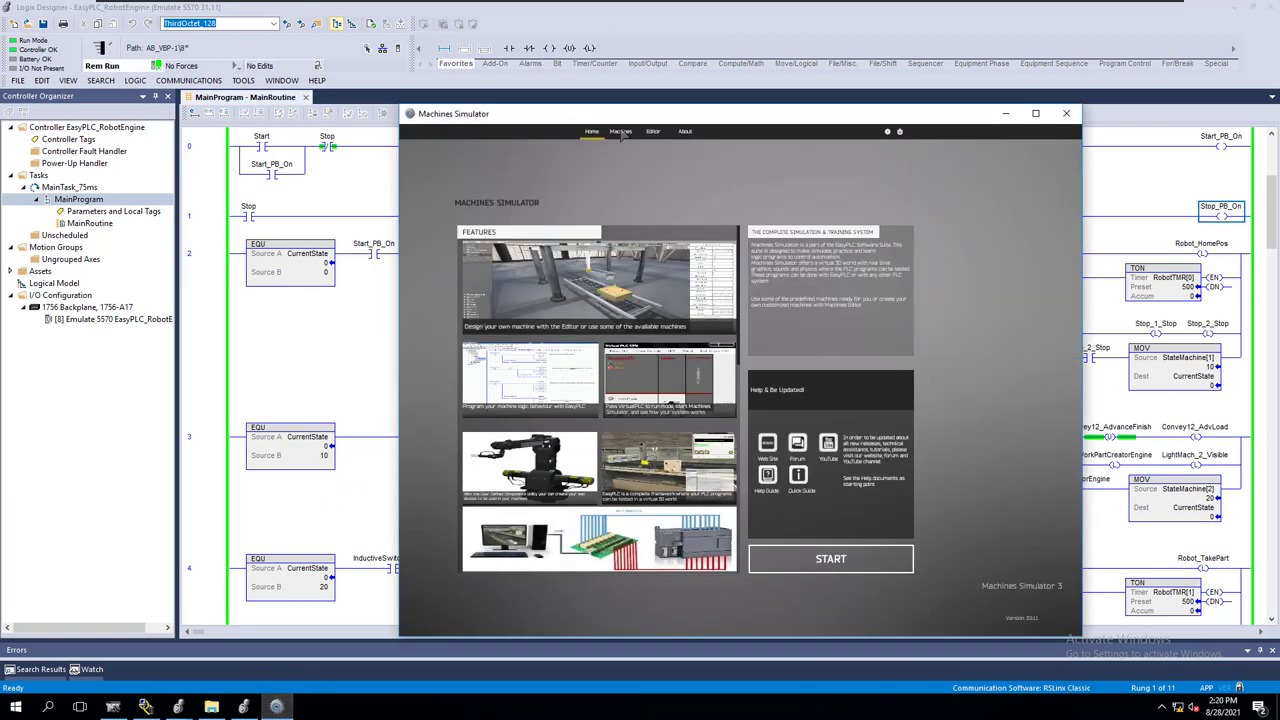
left_click(620, 131)
left_click(1036, 113)
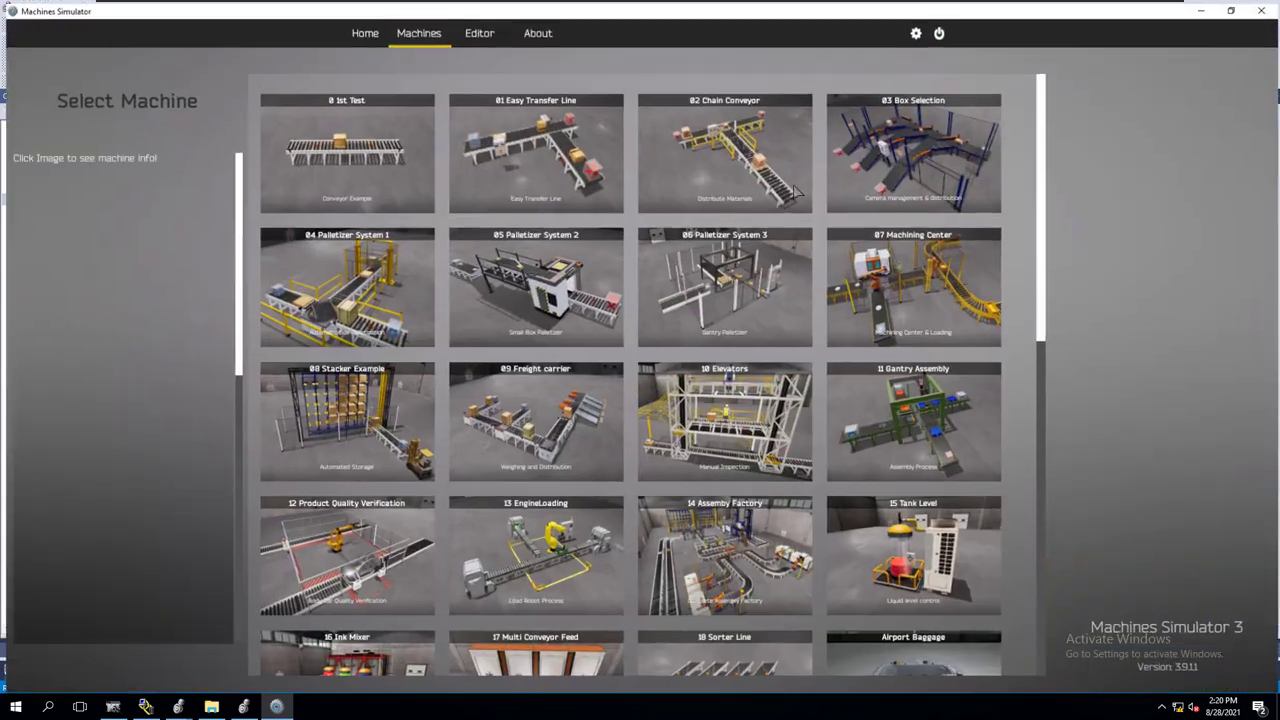
scroll(537, 552, "down", 1)
left_click(567, 580)
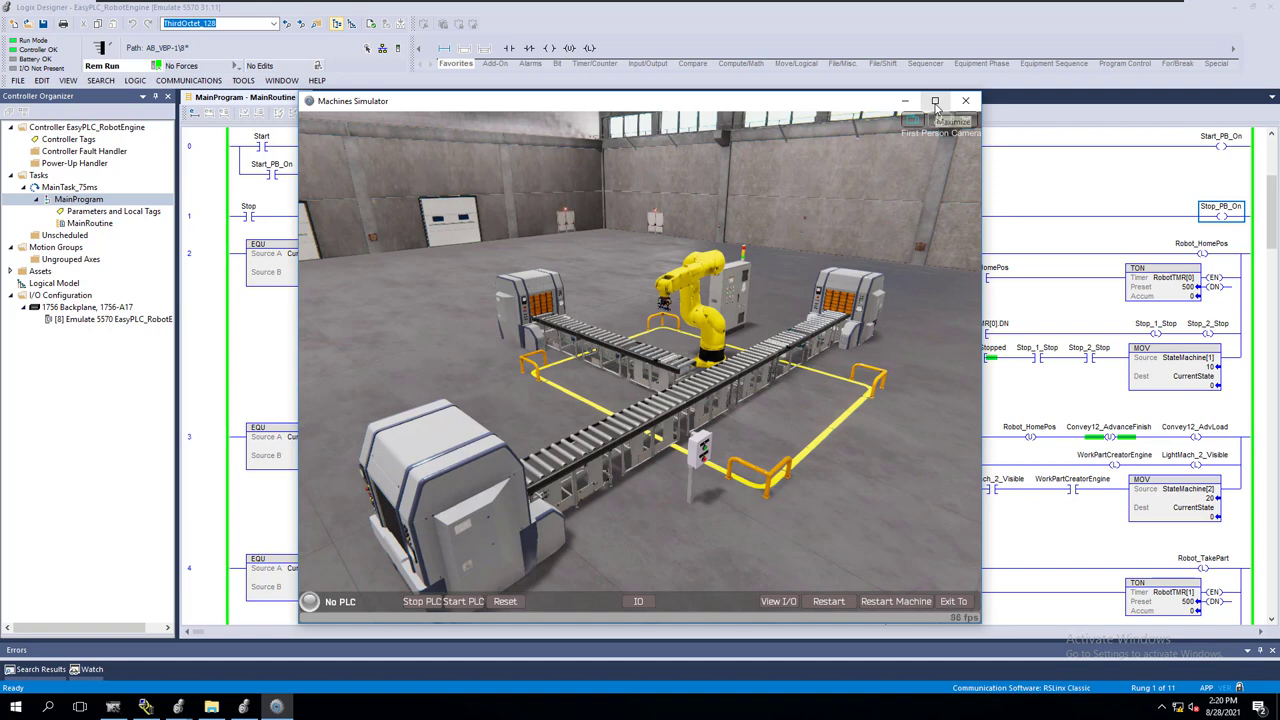
left_click(935, 101)
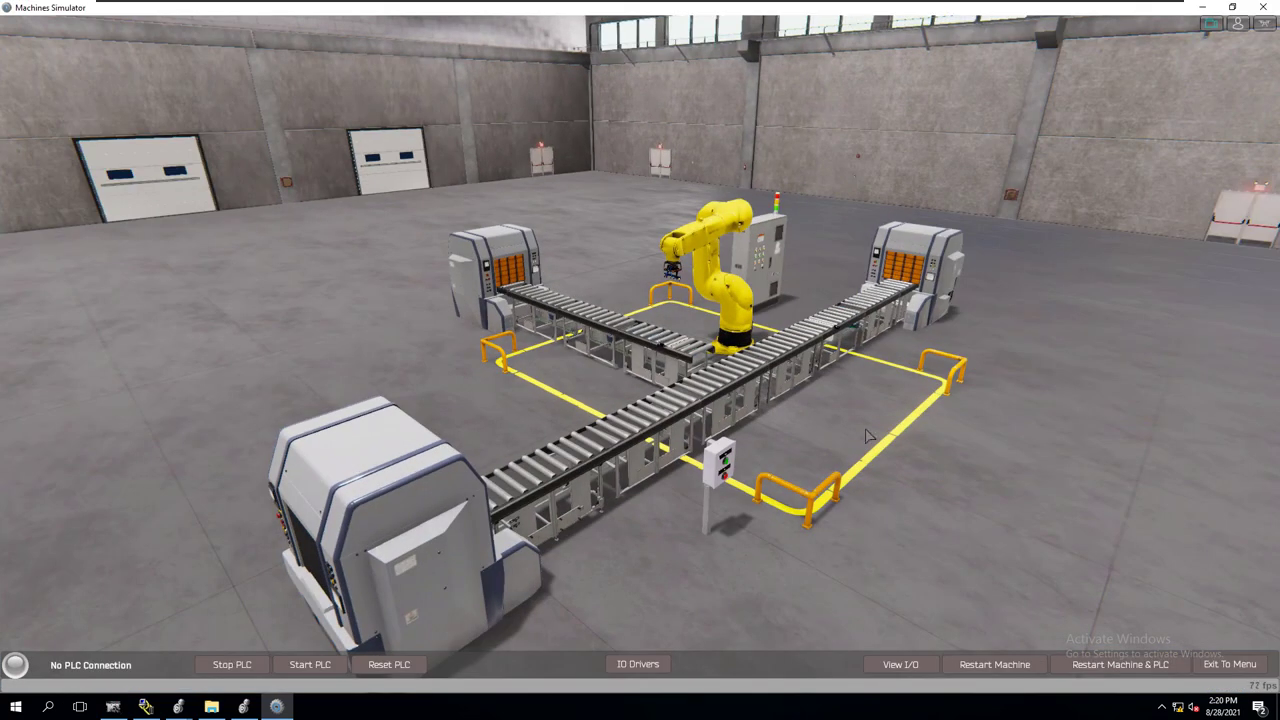
- Walk up to the start/stop push-button box beside the conveyor in first-person view, staying in the machine
right_click_drag(868, 436, 868, 340)
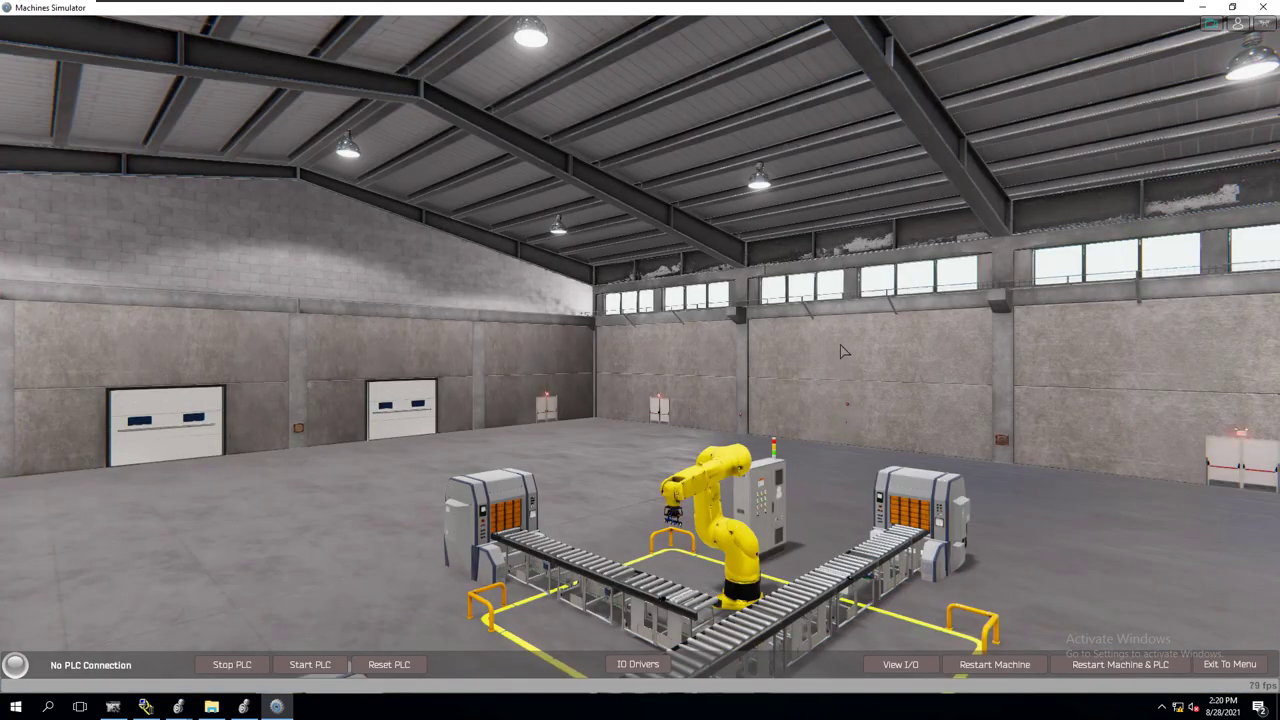
left_click(1238, 24)
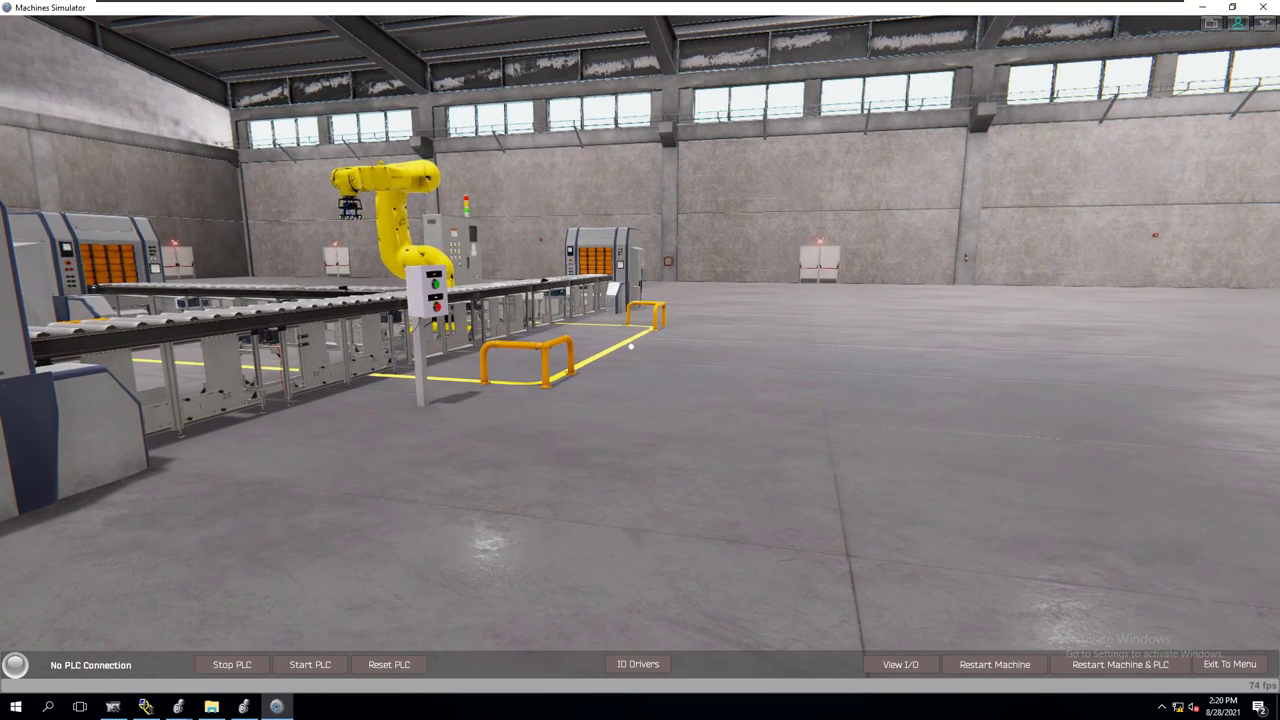
key("w")
key("w")
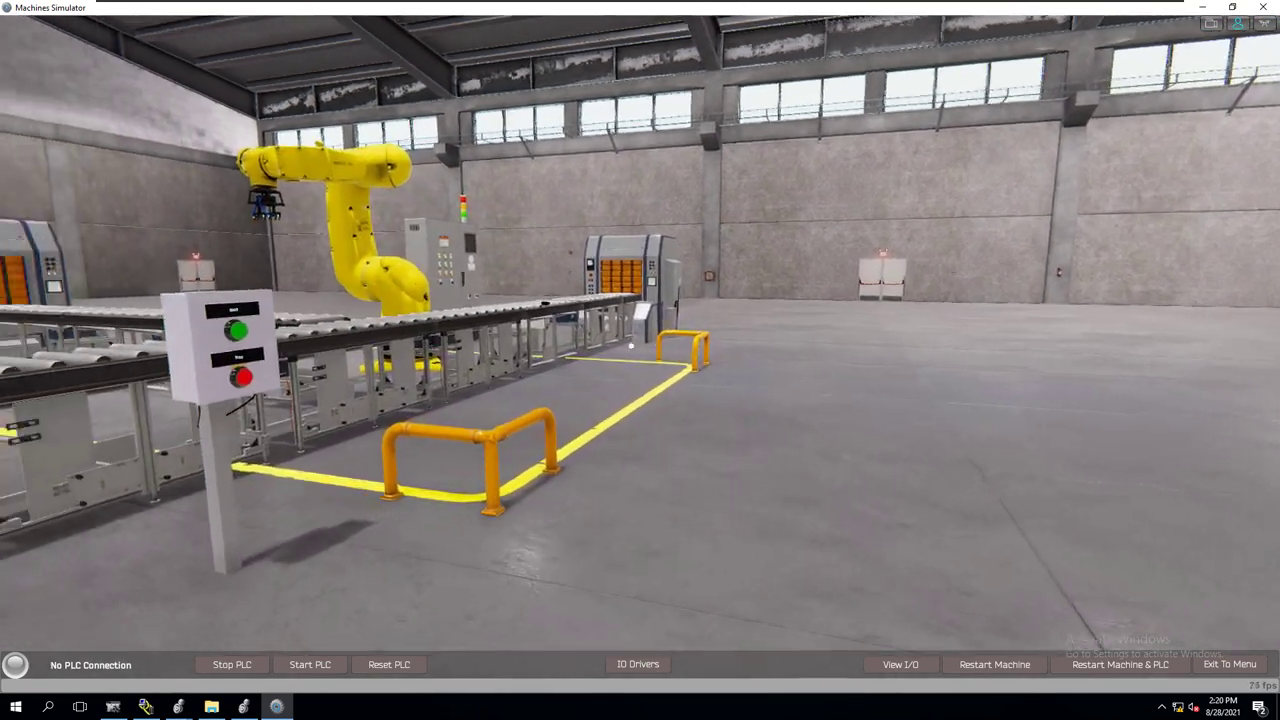
key("w")
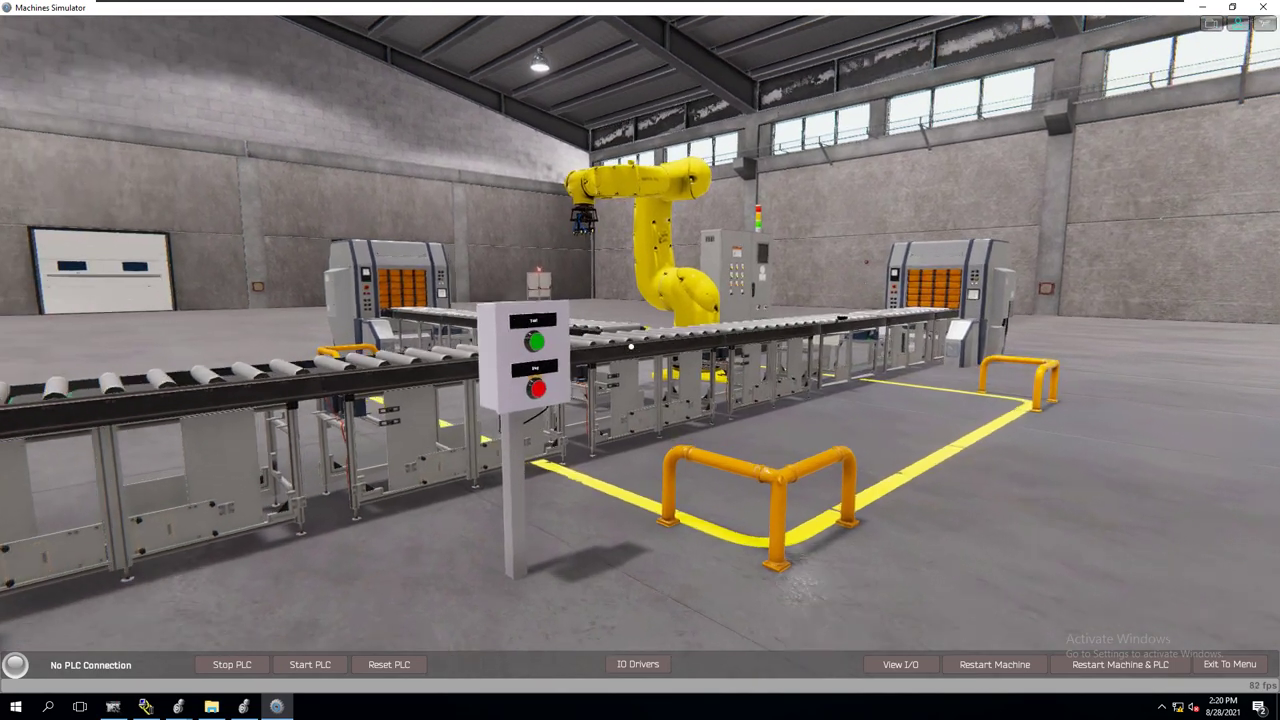
key("Escape")
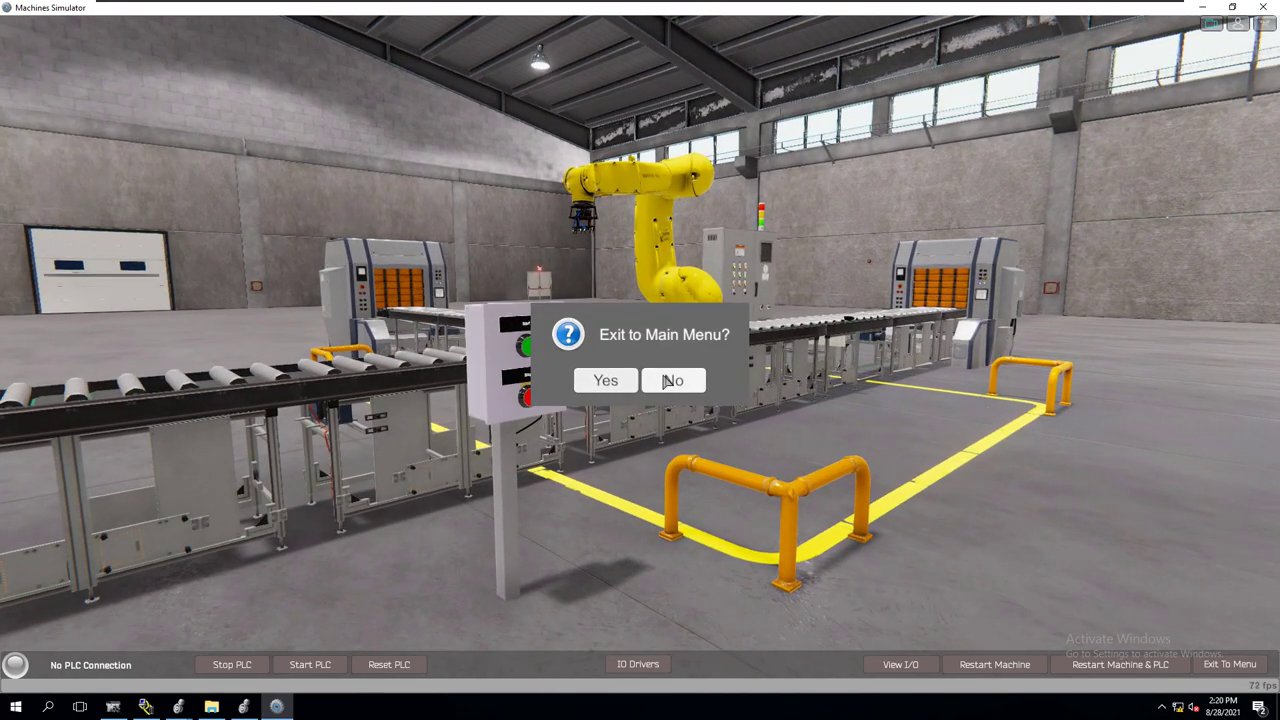
left_click(670, 380)
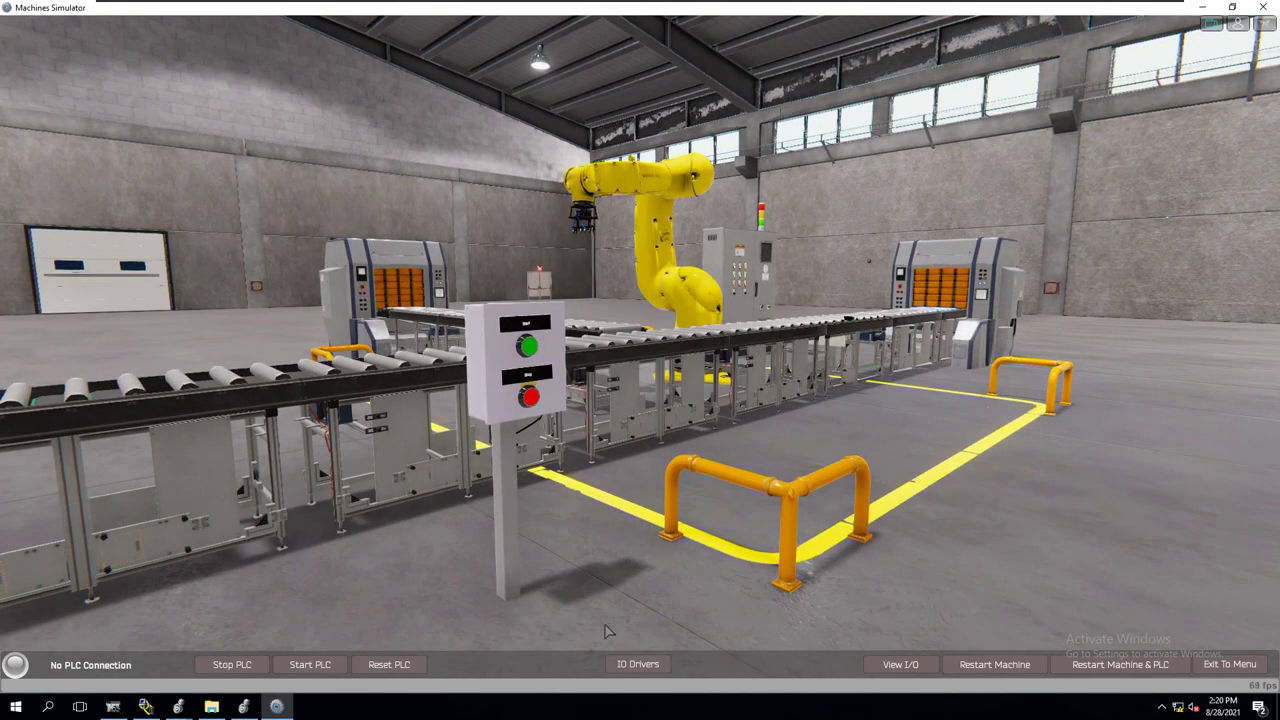
- Load the RobotCell.drv driver configuration for the machine's I/O
left_click(632, 665)
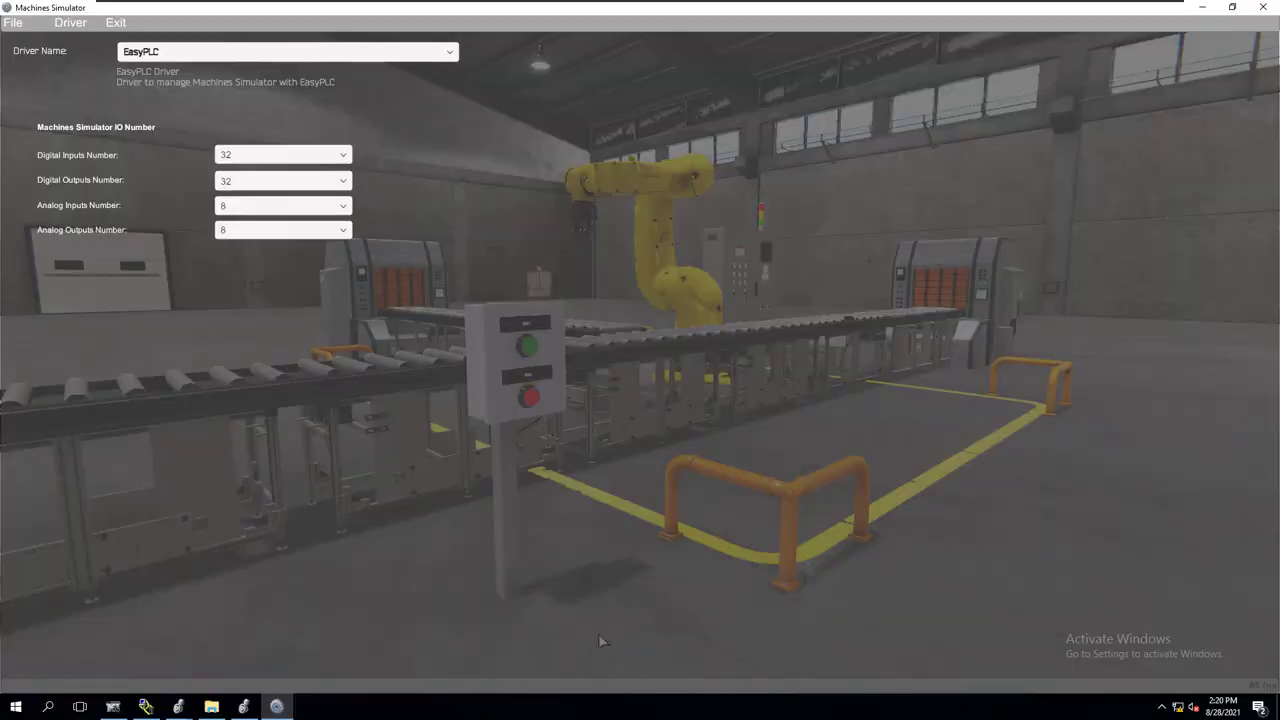
left_click(18, 24)
left_click(42, 45)
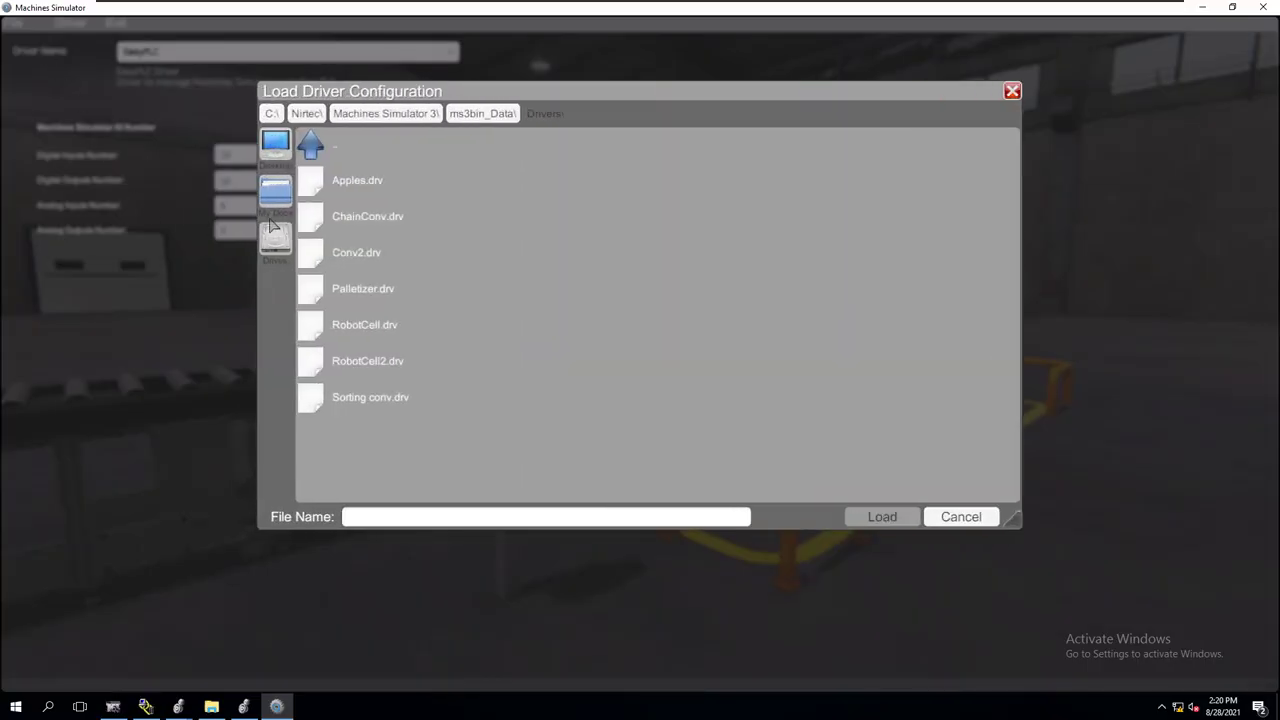
left_click(381, 326)
left_click(882, 517)
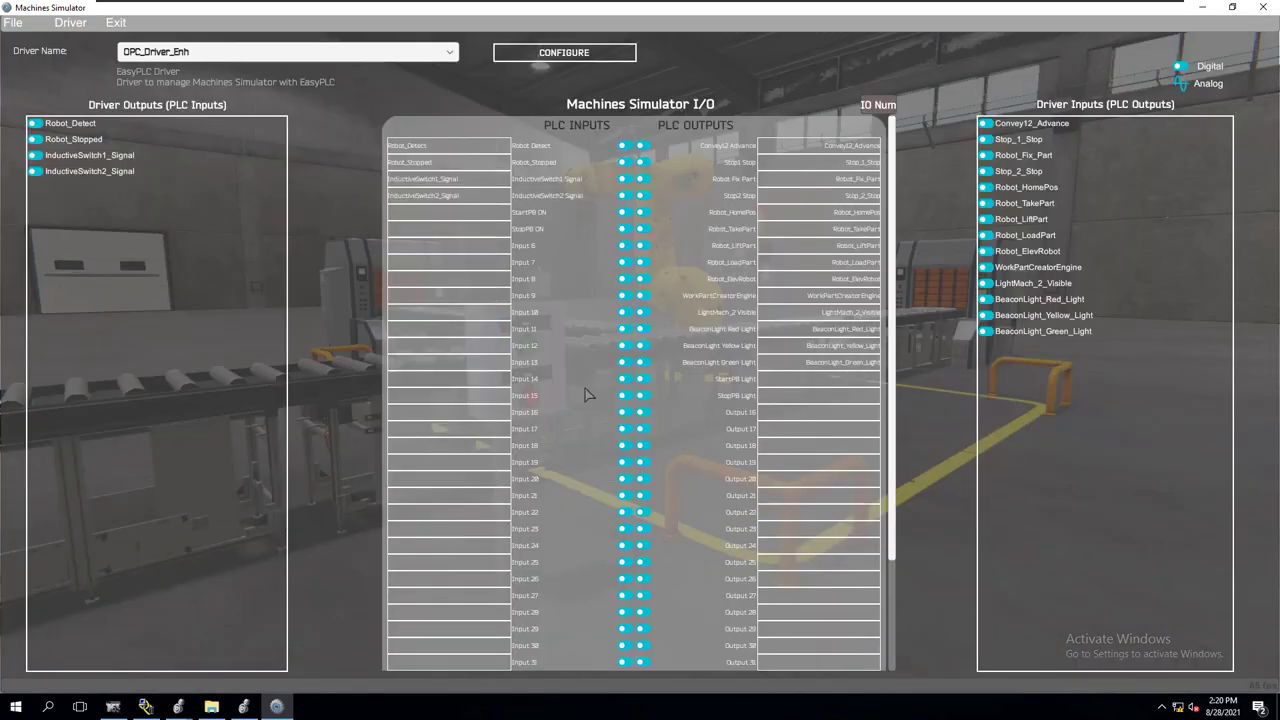
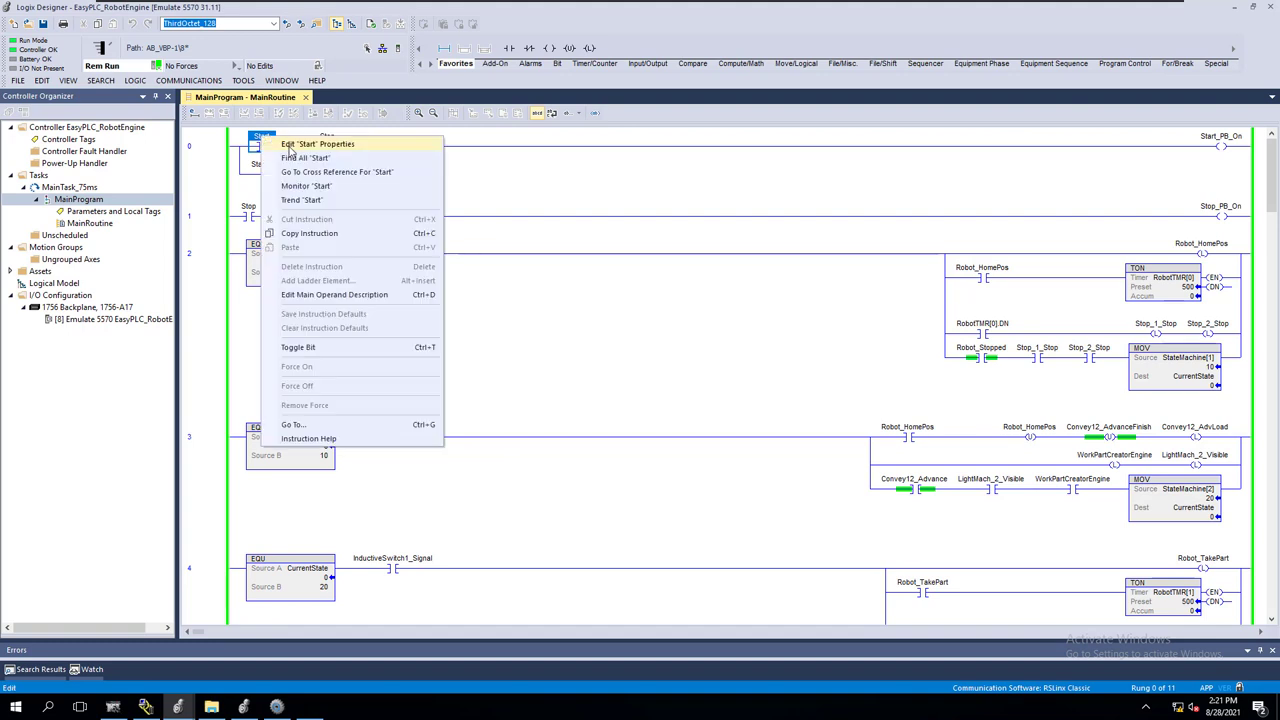
- Copy the tag name of the Start contact on rung 0 from its tag properties, leaving the tag unmodified
left_click(310, 144)
right_click(578, 216)
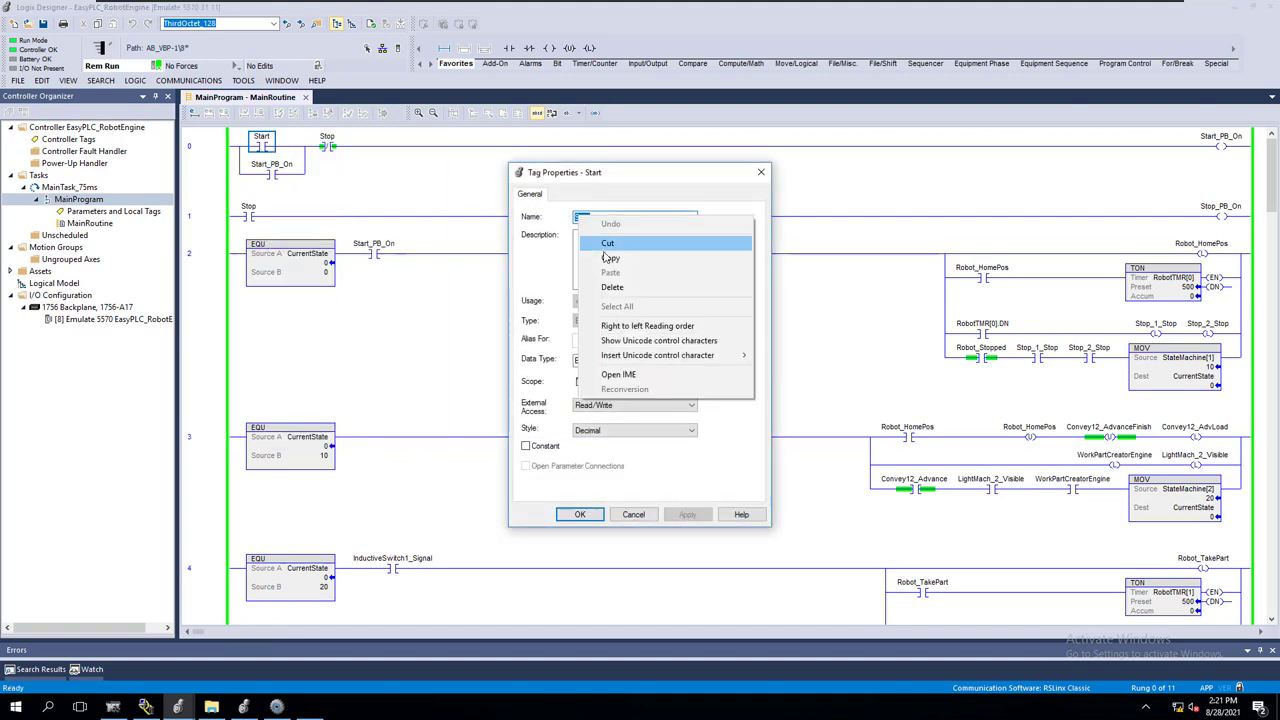
left_click(600, 257)
left_click(633, 514)
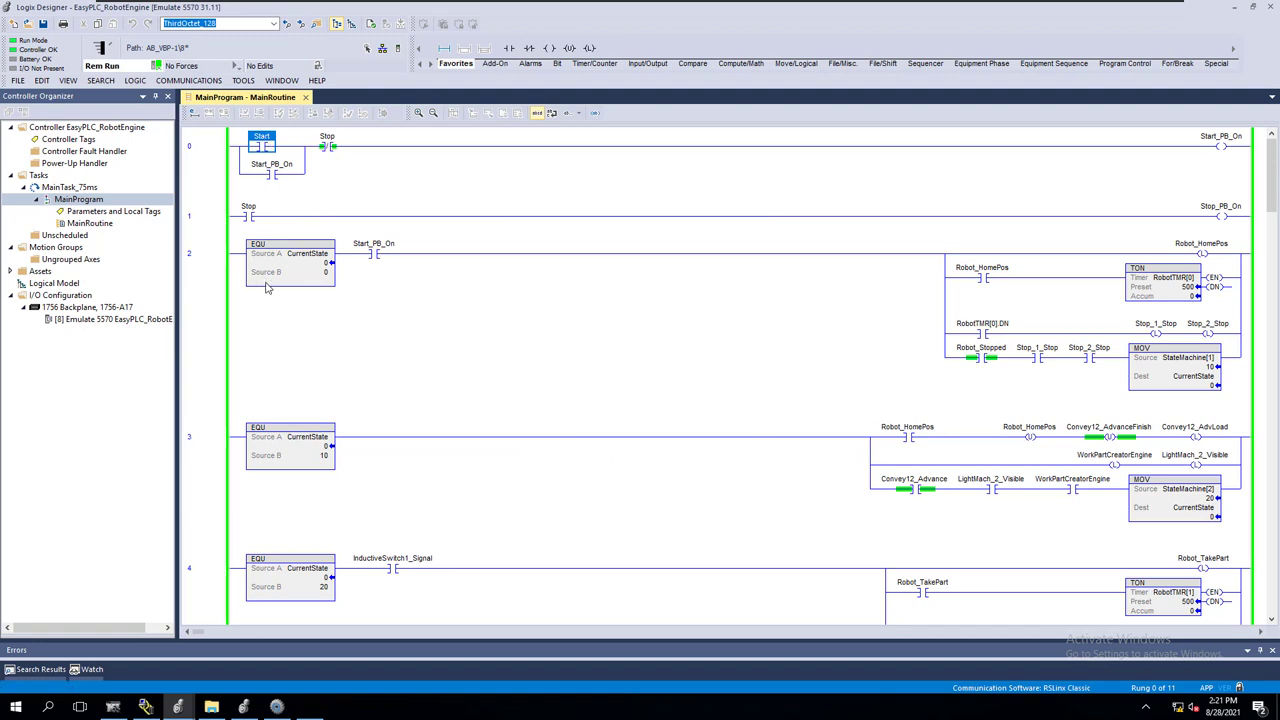
- Add the PLC input tags Start and Stop to the driver digital outputs in the OPC driver configuration
left_click(284, 706)
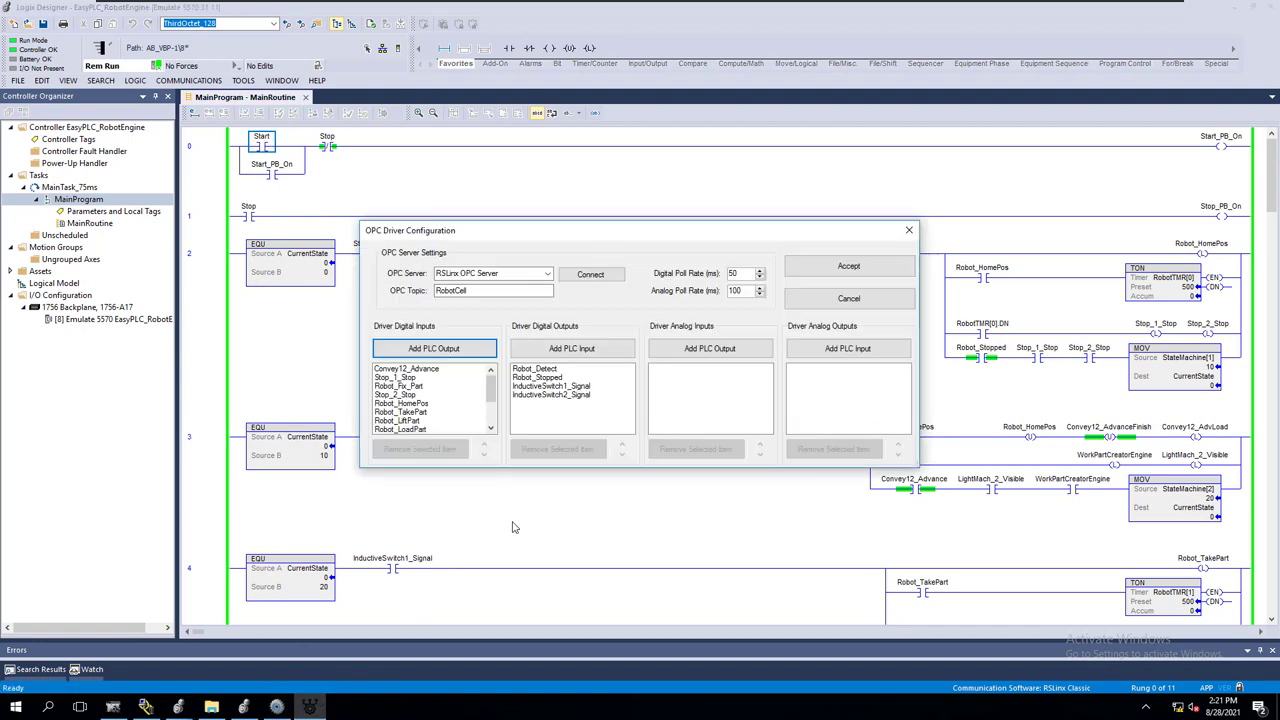
left_click(572, 352)
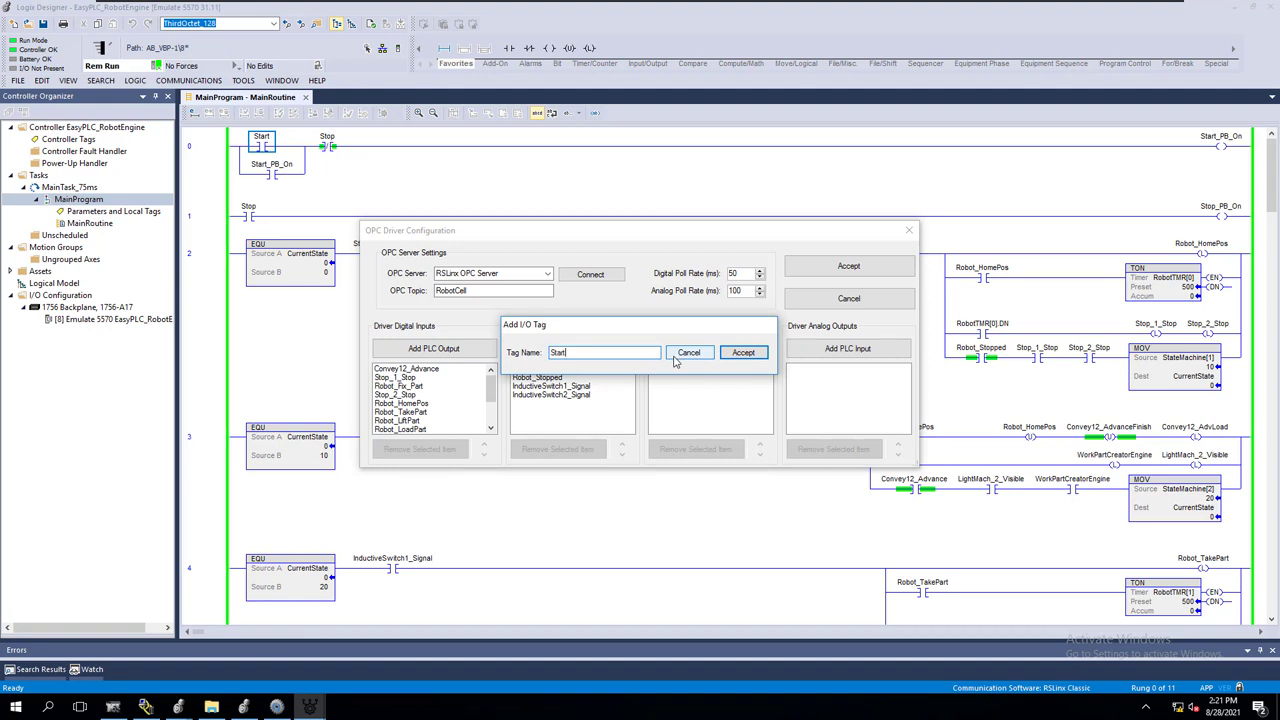
left_click(743, 353)
left_click(603, 348)
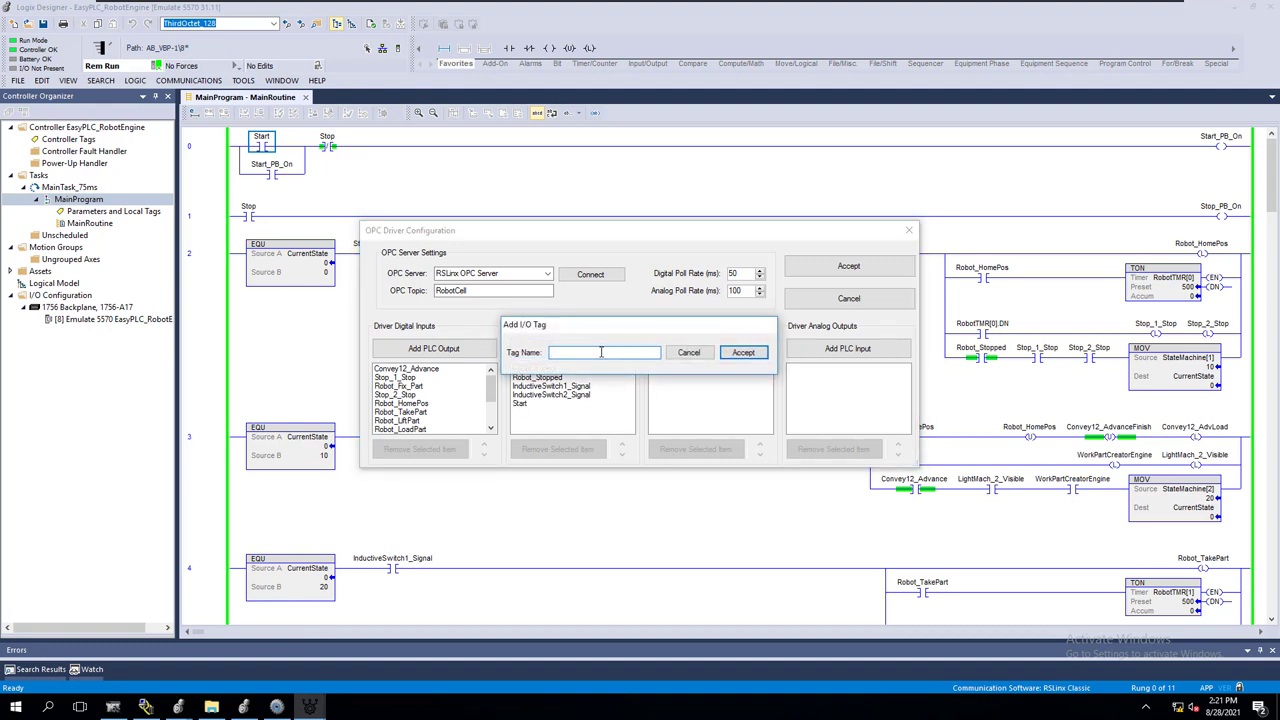
type("top")
left_click(743, 352)
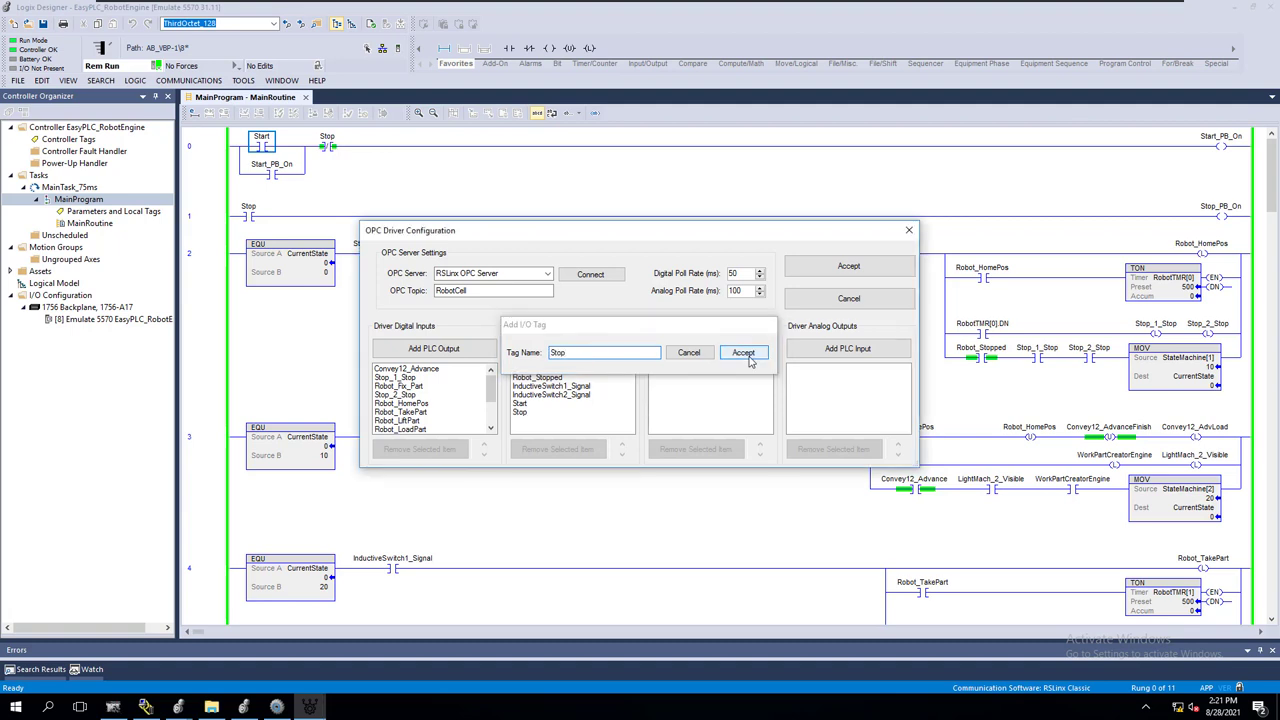
- Add the PLC output tags Start_PB_ON and Stop_PB_On to the driver digital inputs and accept the OPC configuration
scroll(494, 393, "down", 3)
left_click(450, 352)
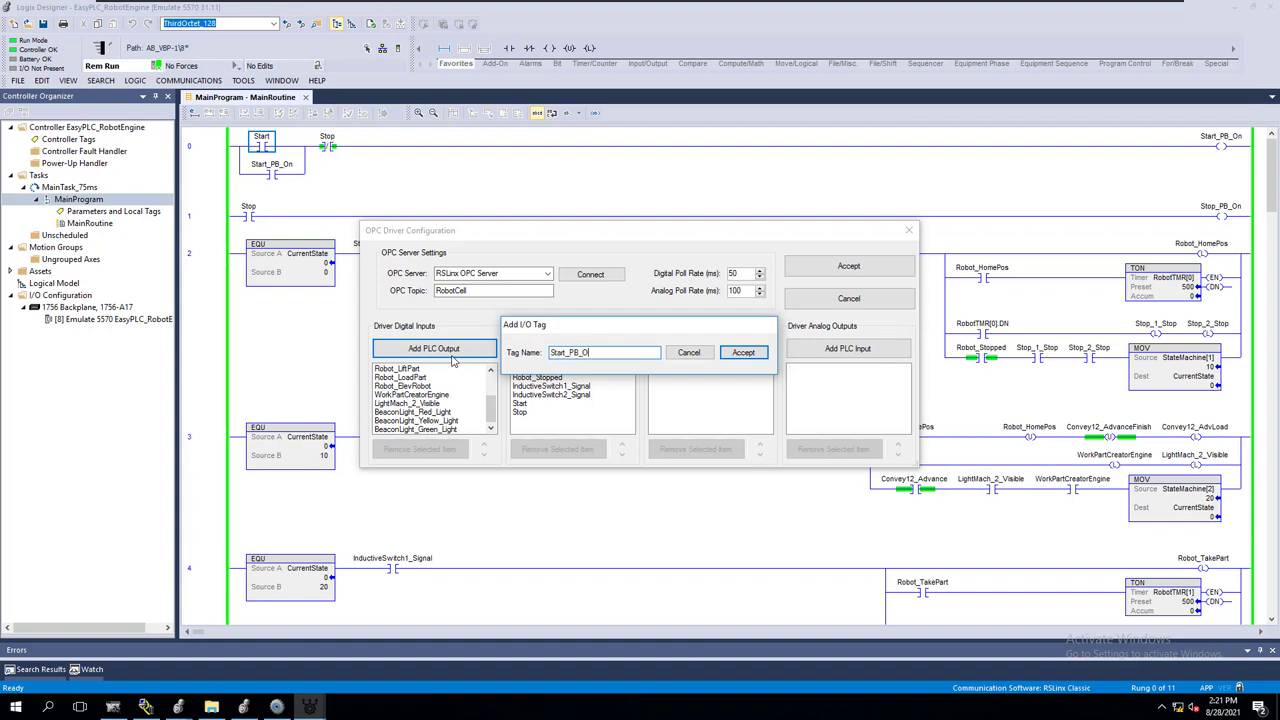
left_click(742, 354)
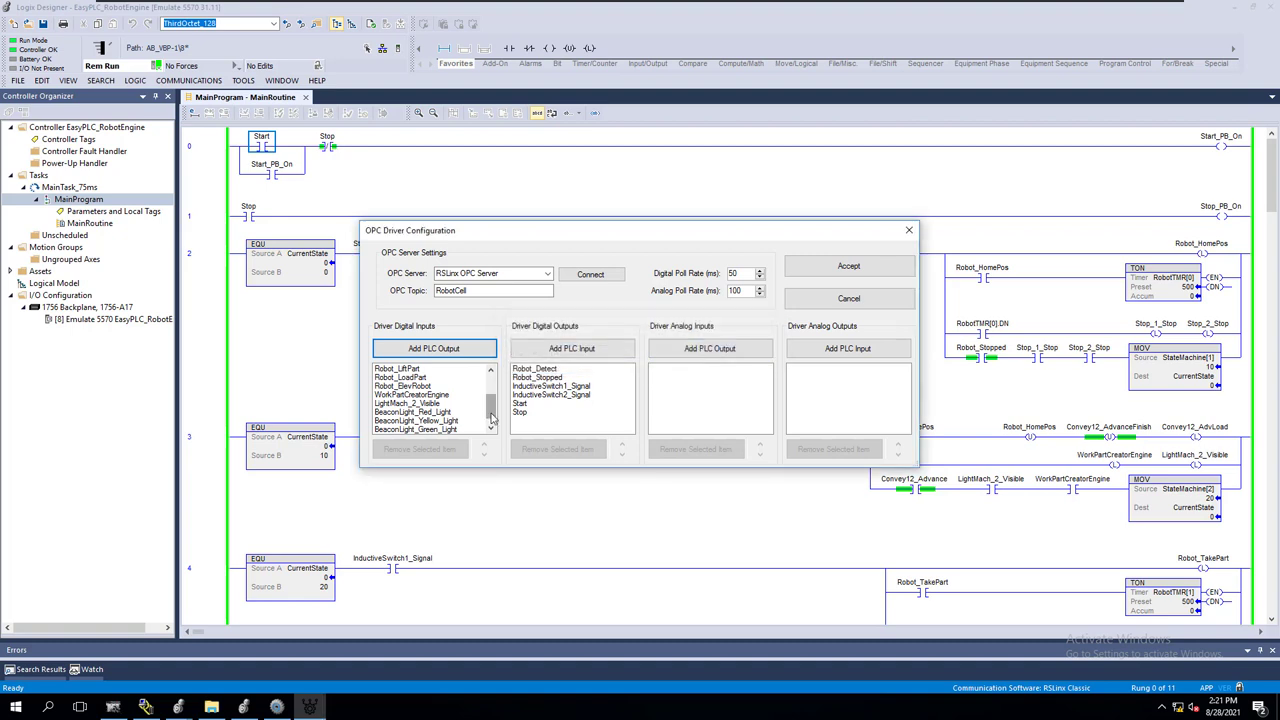
scroll(491, 418, "down", 1)
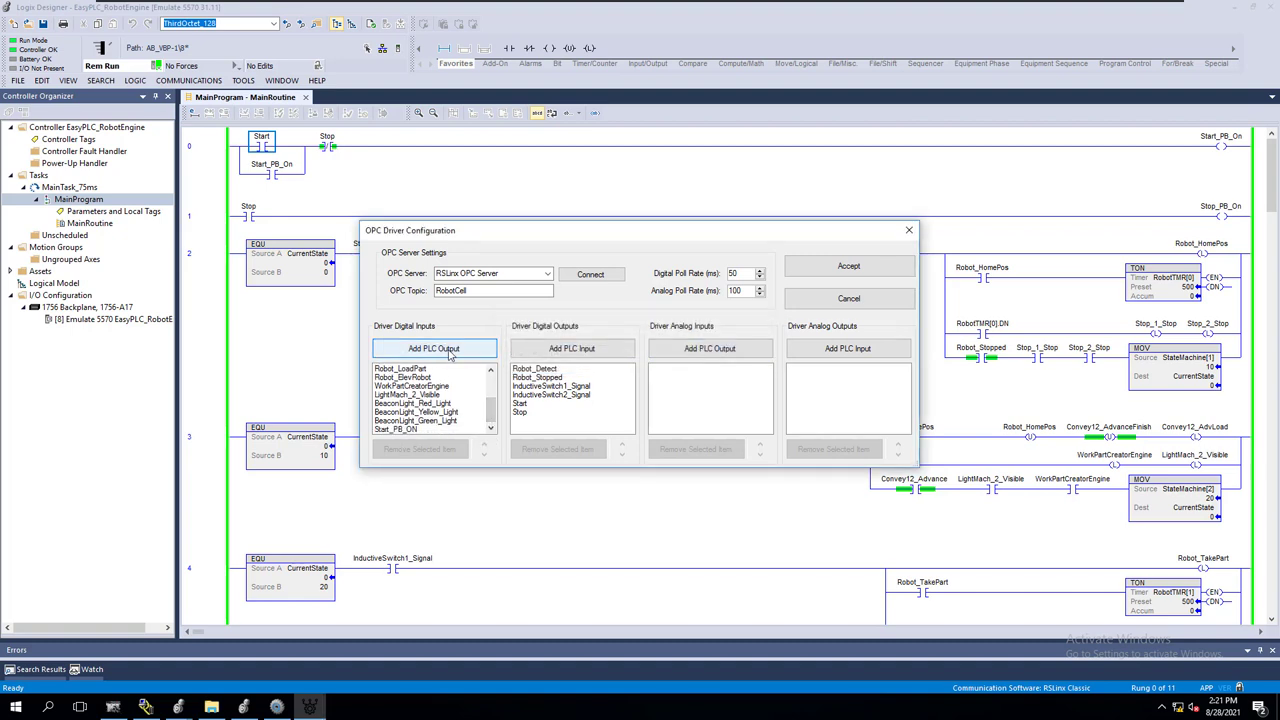
left_click(449, 352)
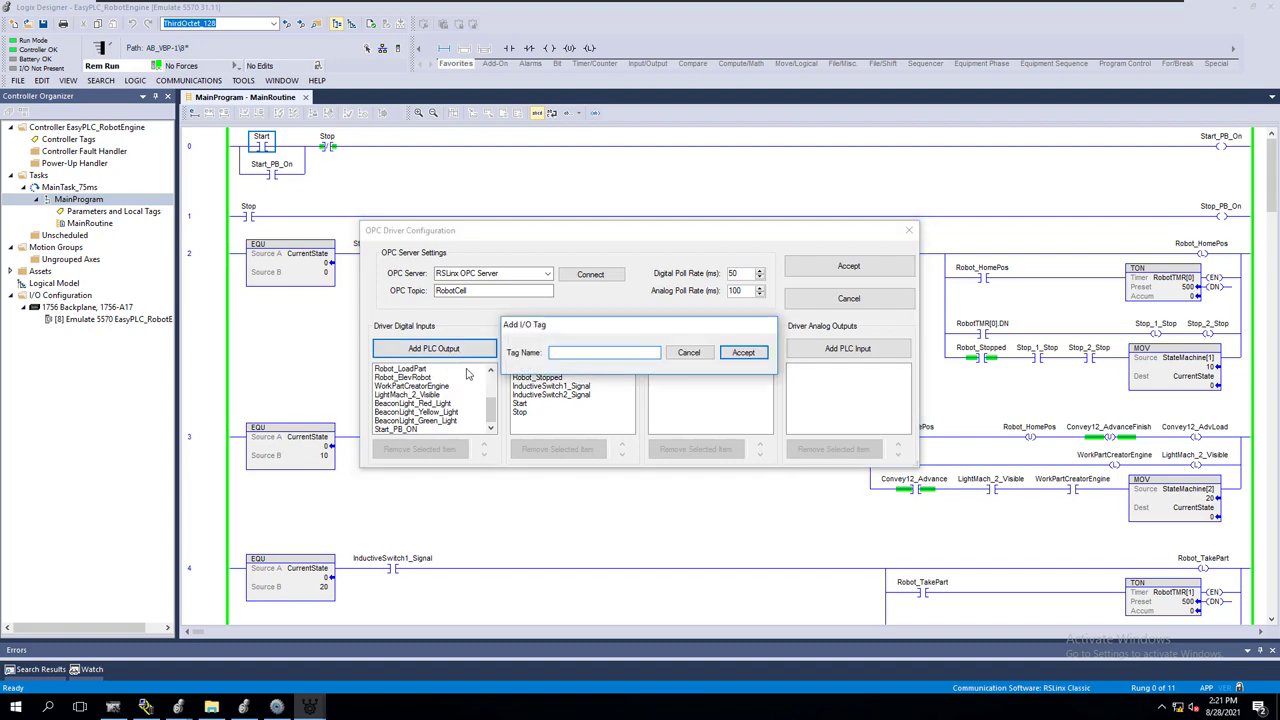
type("Stop_PB_On")
left_click(742, 354)
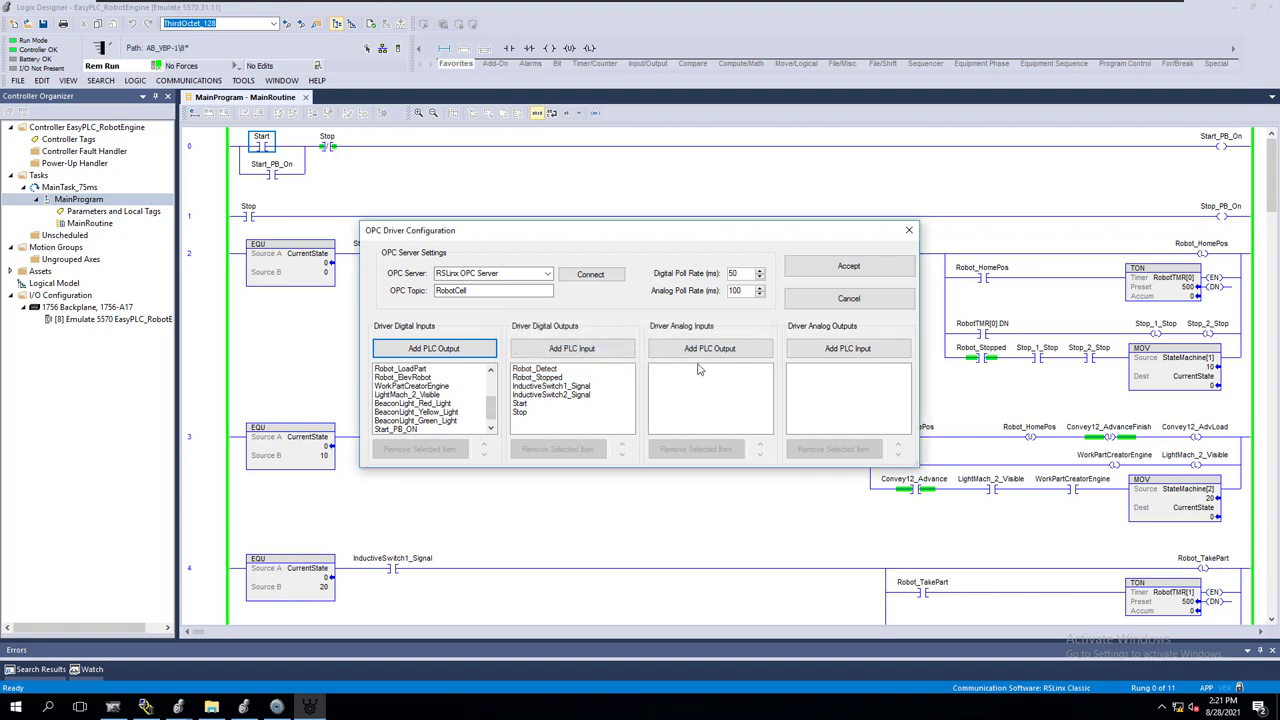
left_click(831, 273)
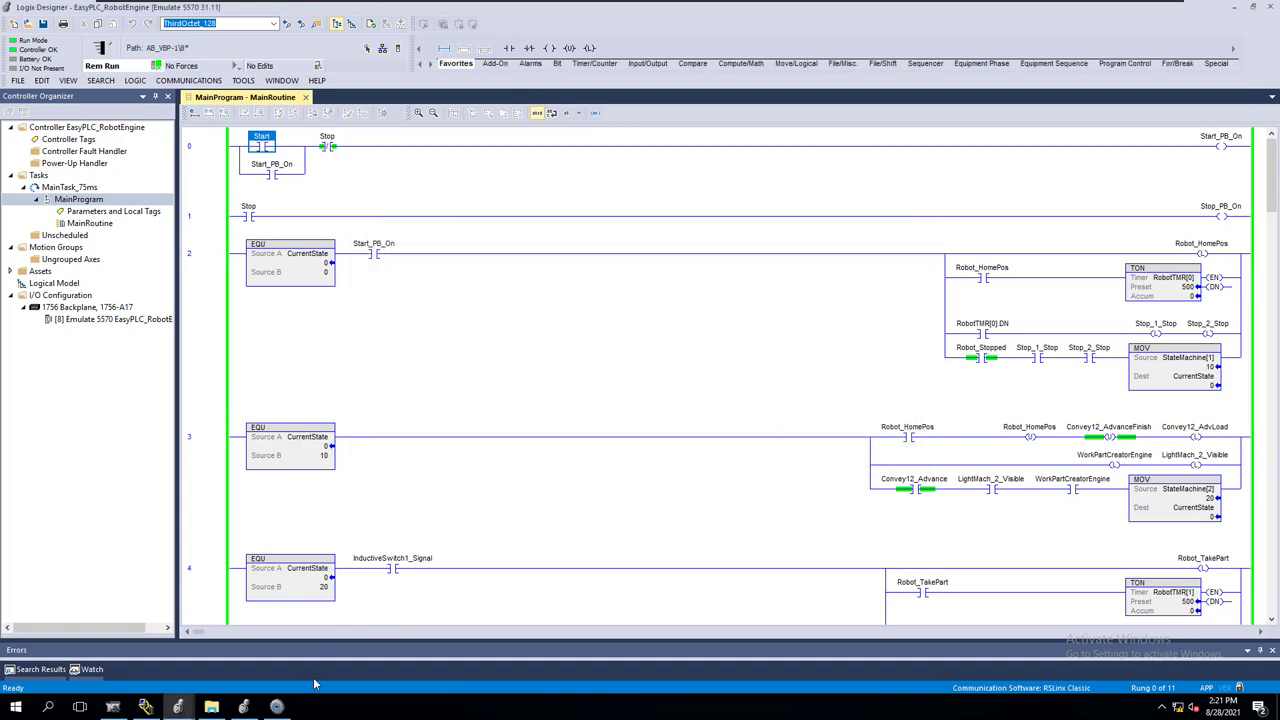
- Back in Machines Simulator, assign all driver tags to their matching I/O, including Start, Stop, Start_PB_ON and Stop_PB_On for the push buttons and lights
left_click(277, 707)
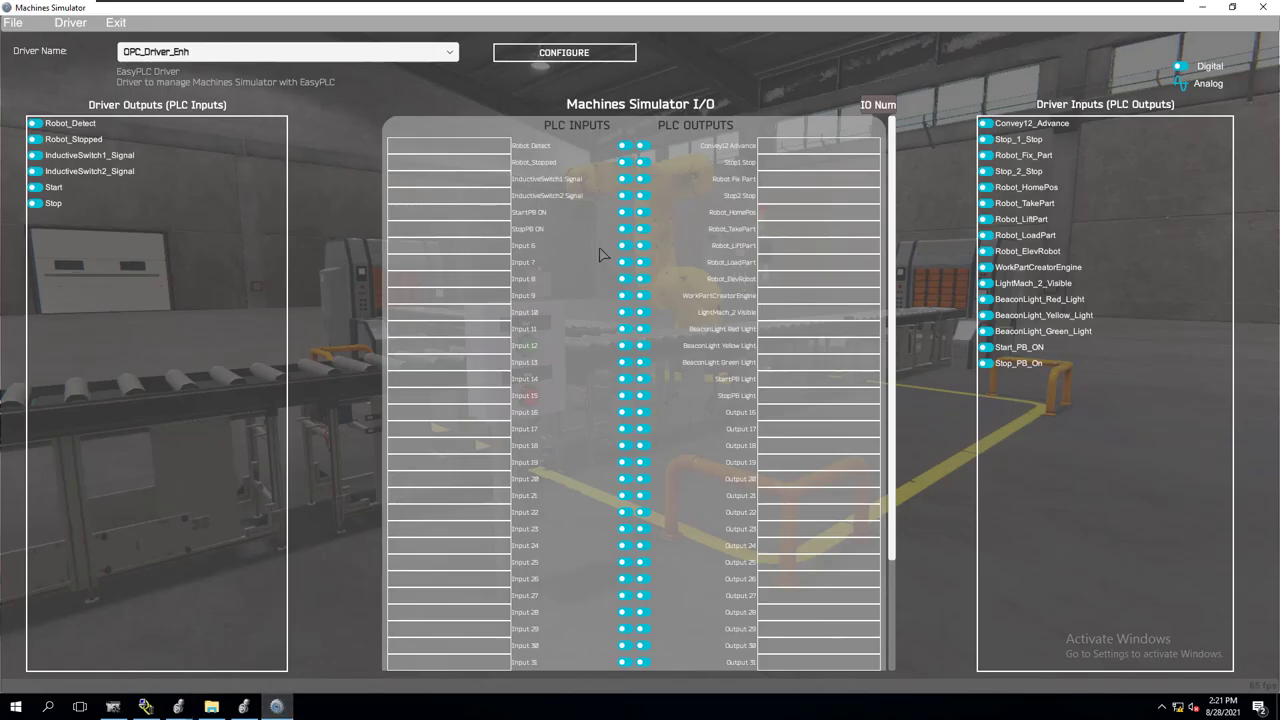
left_click_drag(89, 127, 448, 146)
left_click_drag(85, 140, 445, 162)
left_click(70, 22)
left_click(100, 37)
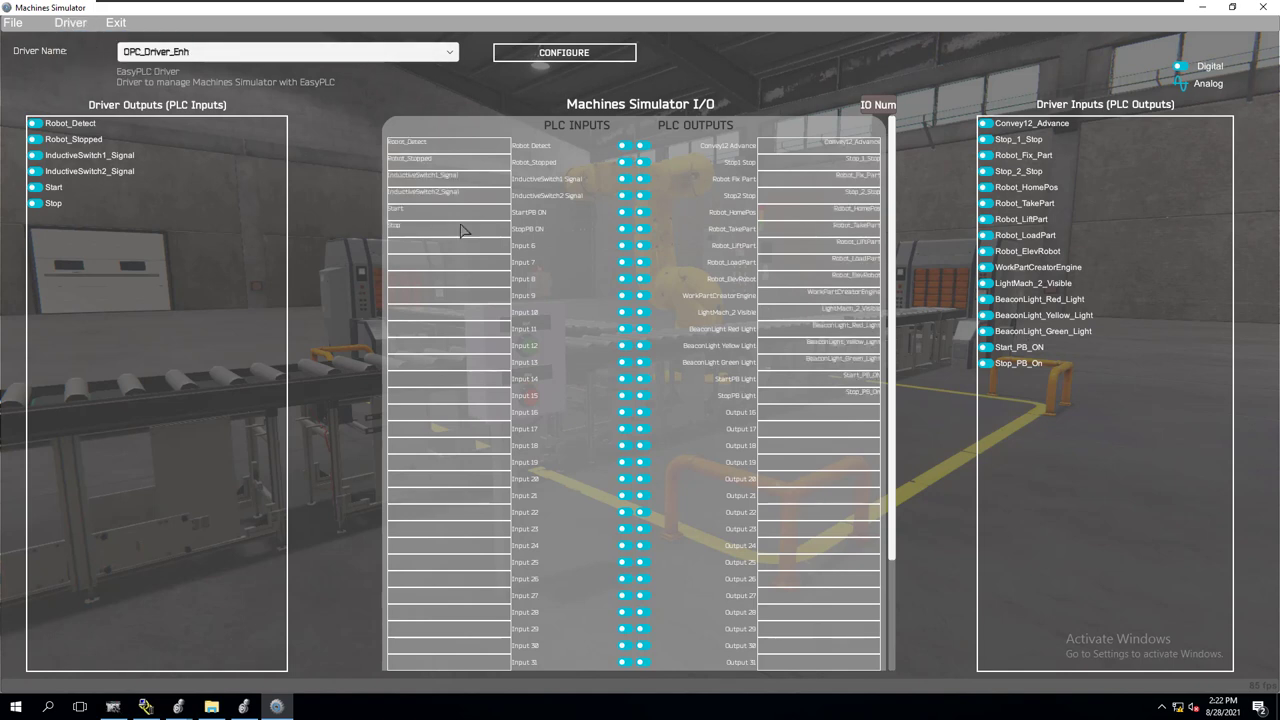
- Save the driver configuration over the existing RobotCell2.drv file
left_click(120, 24)
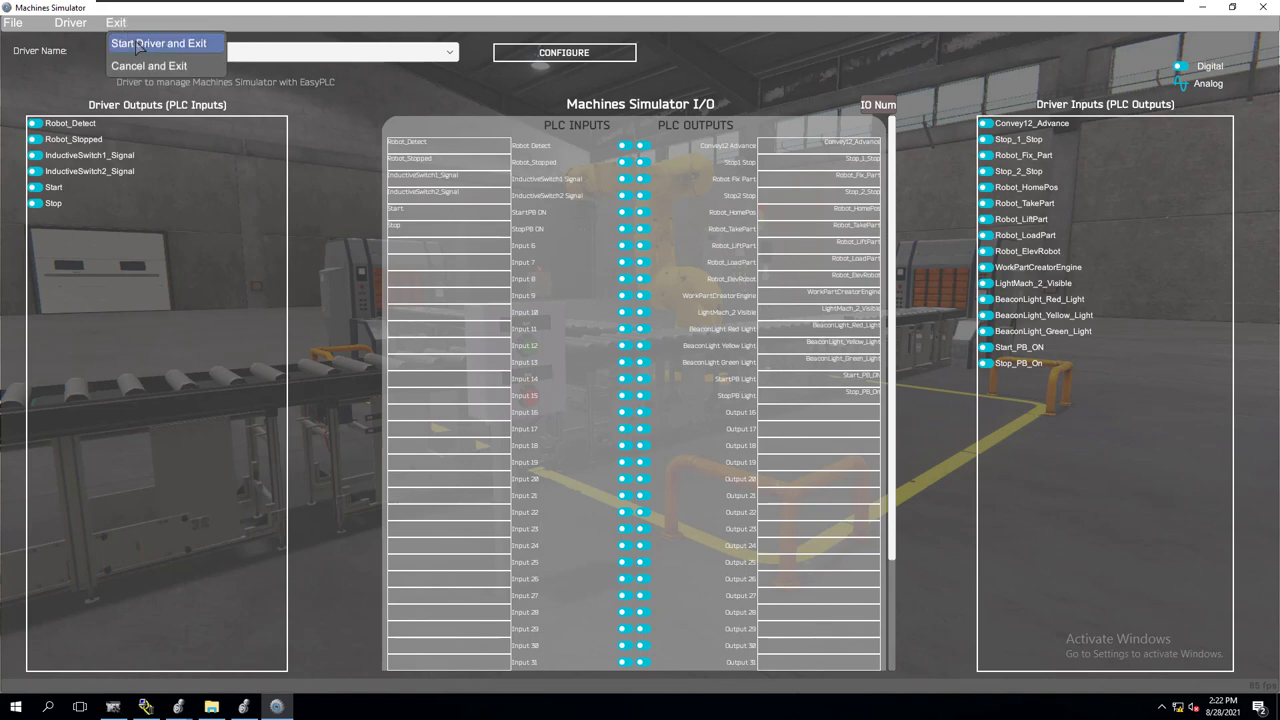
left_click(137, 43)
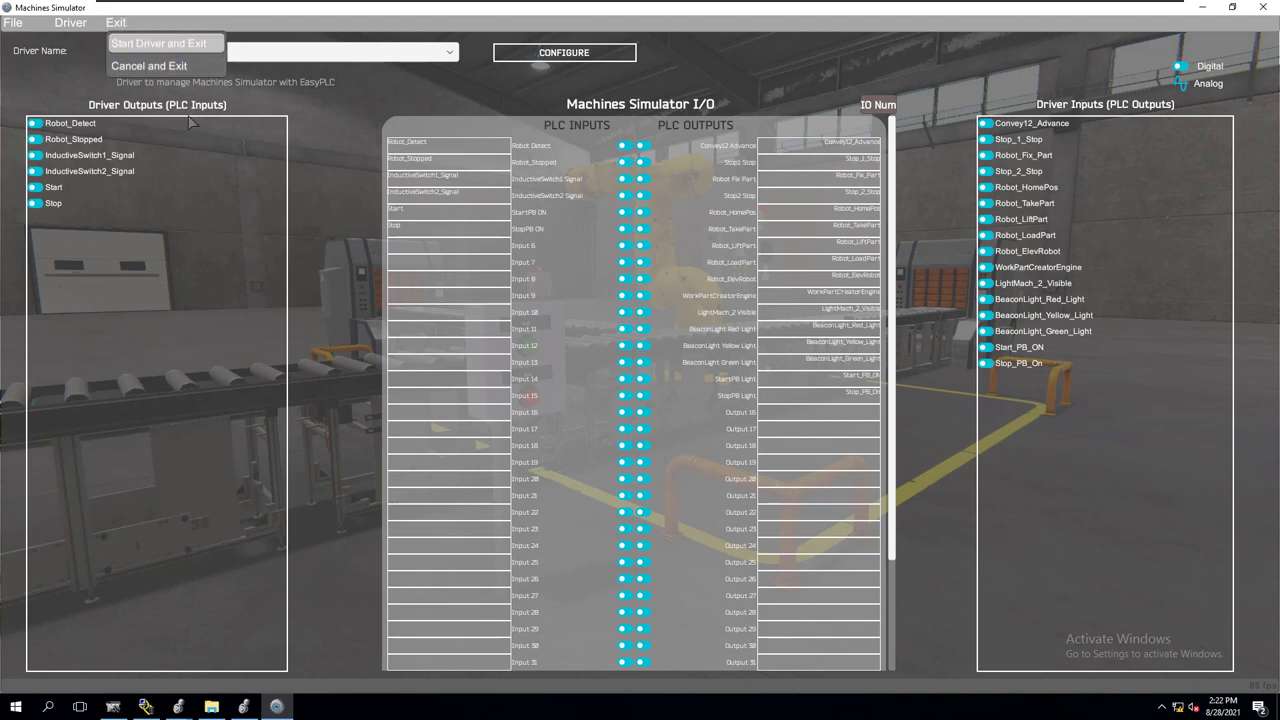
left_click(14, 22)
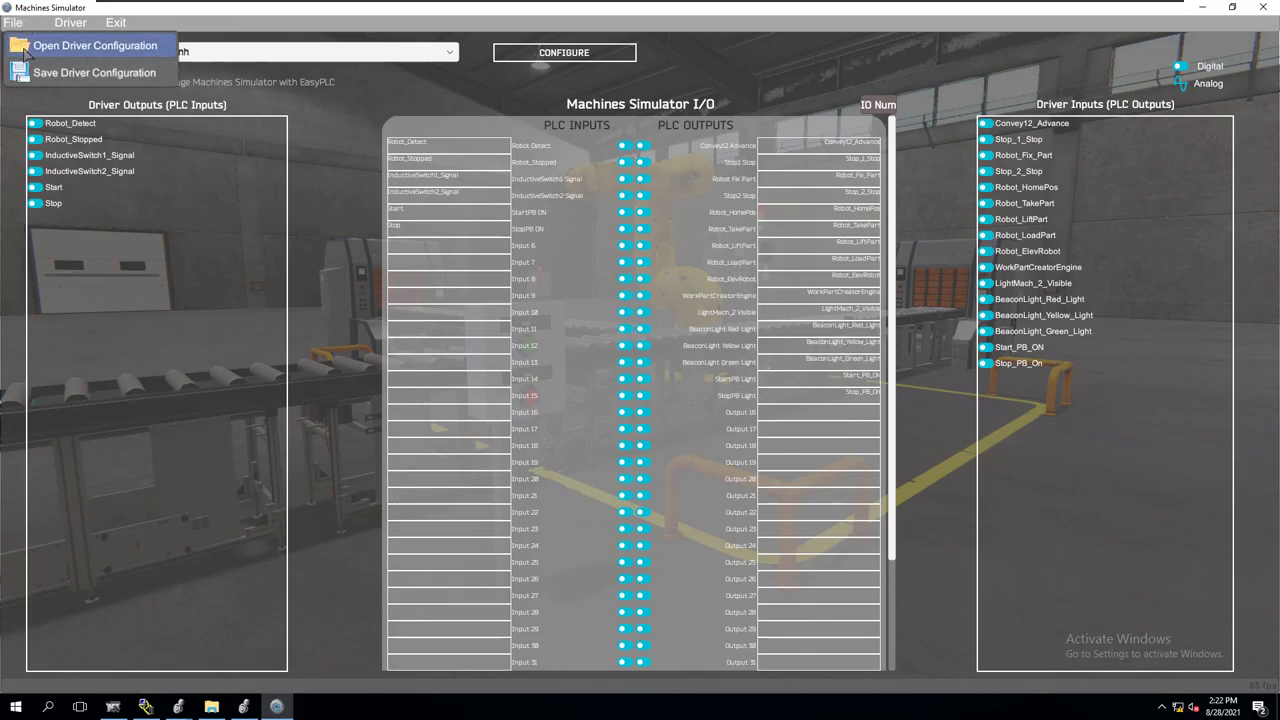
left_click(54, 74)
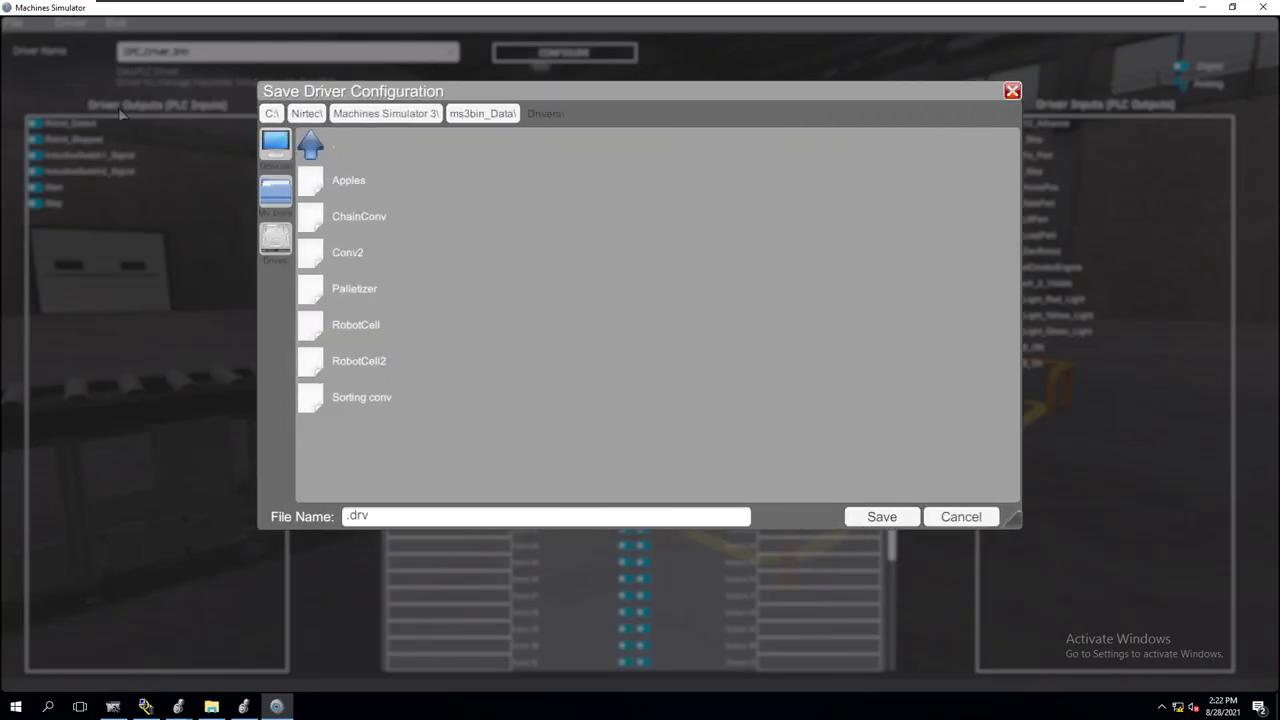
left_click(368, 370)
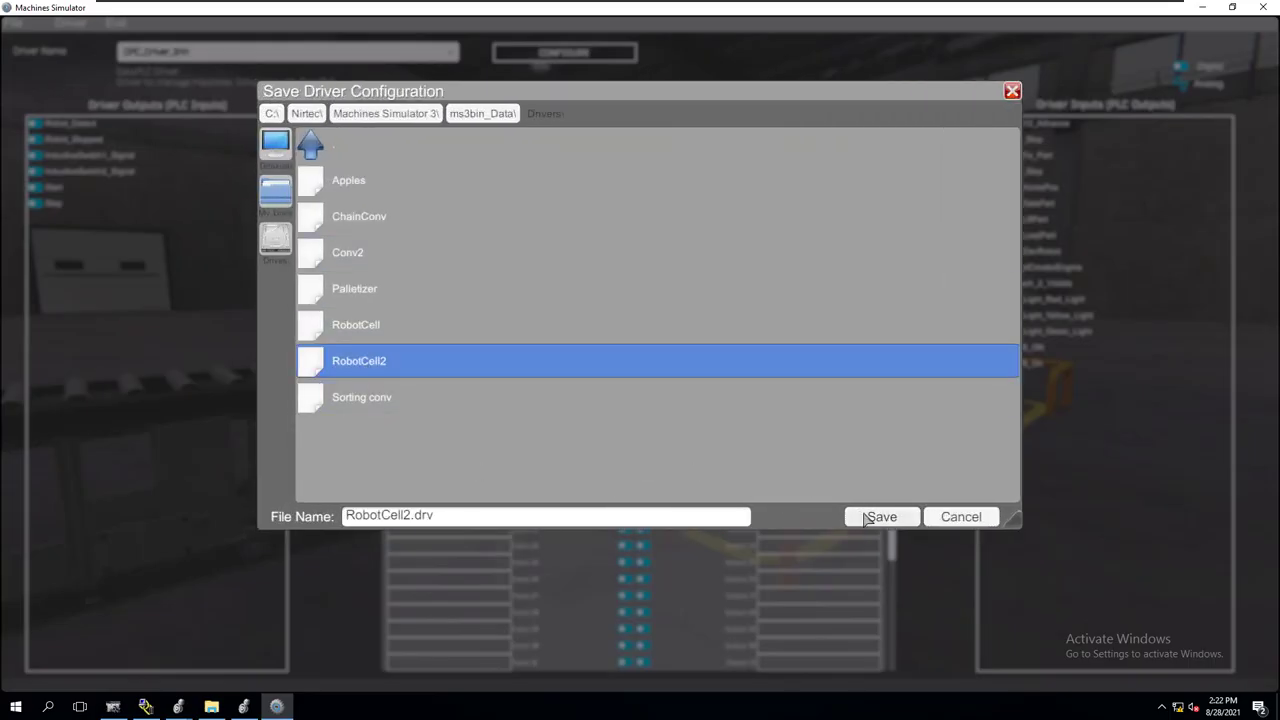
left_click(866, 517)
left_click(616, 378)
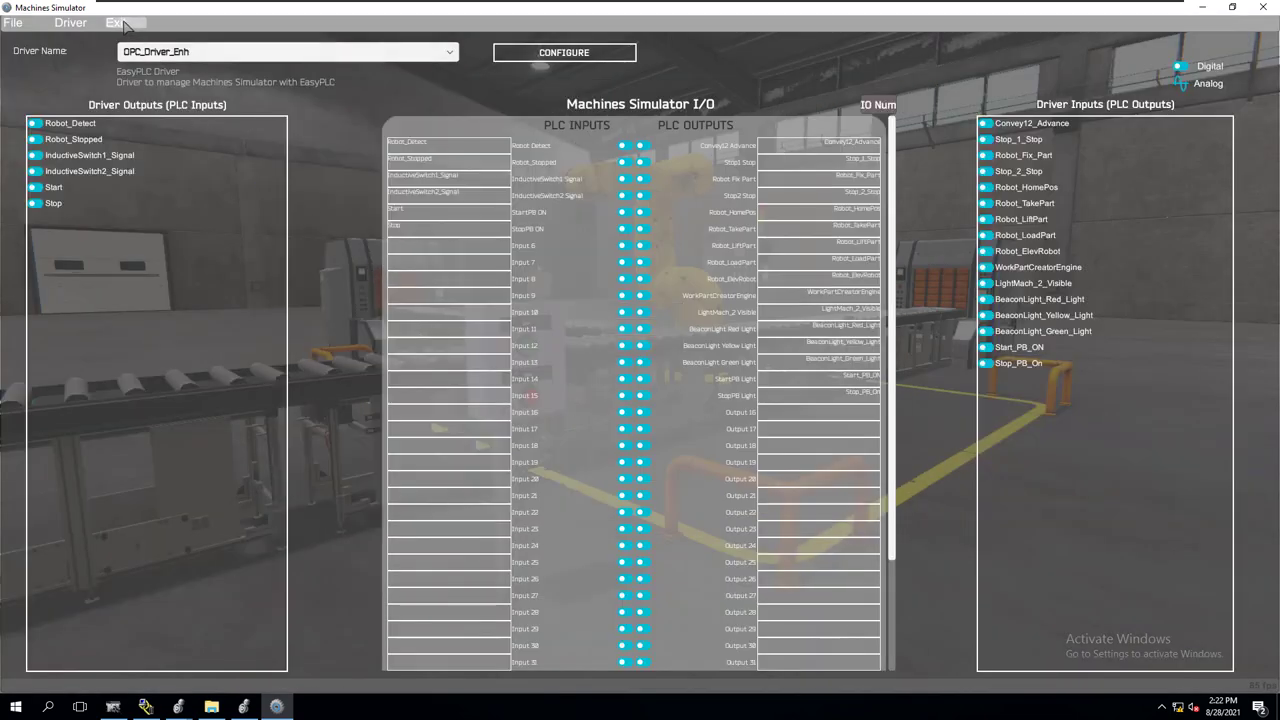
- Save the driver configuration once more, overwriting RobotCell2.drv
left_click(14, 23)
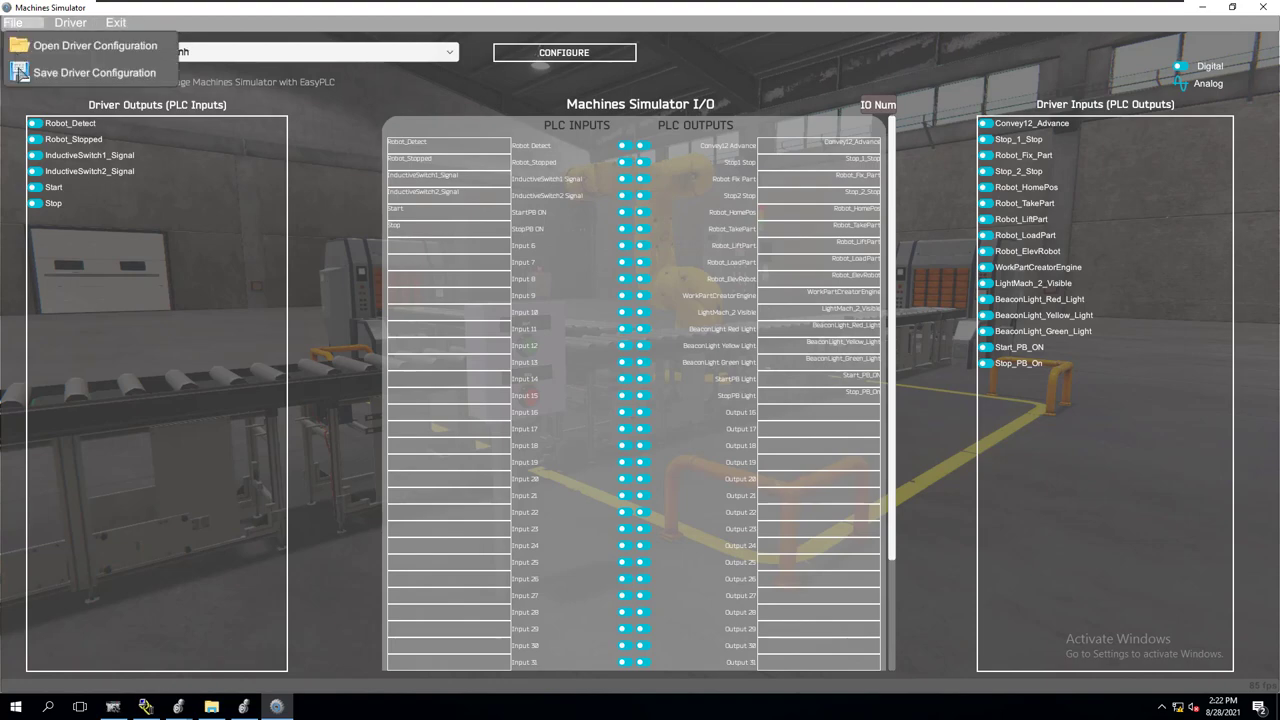
left_click(55, 75)
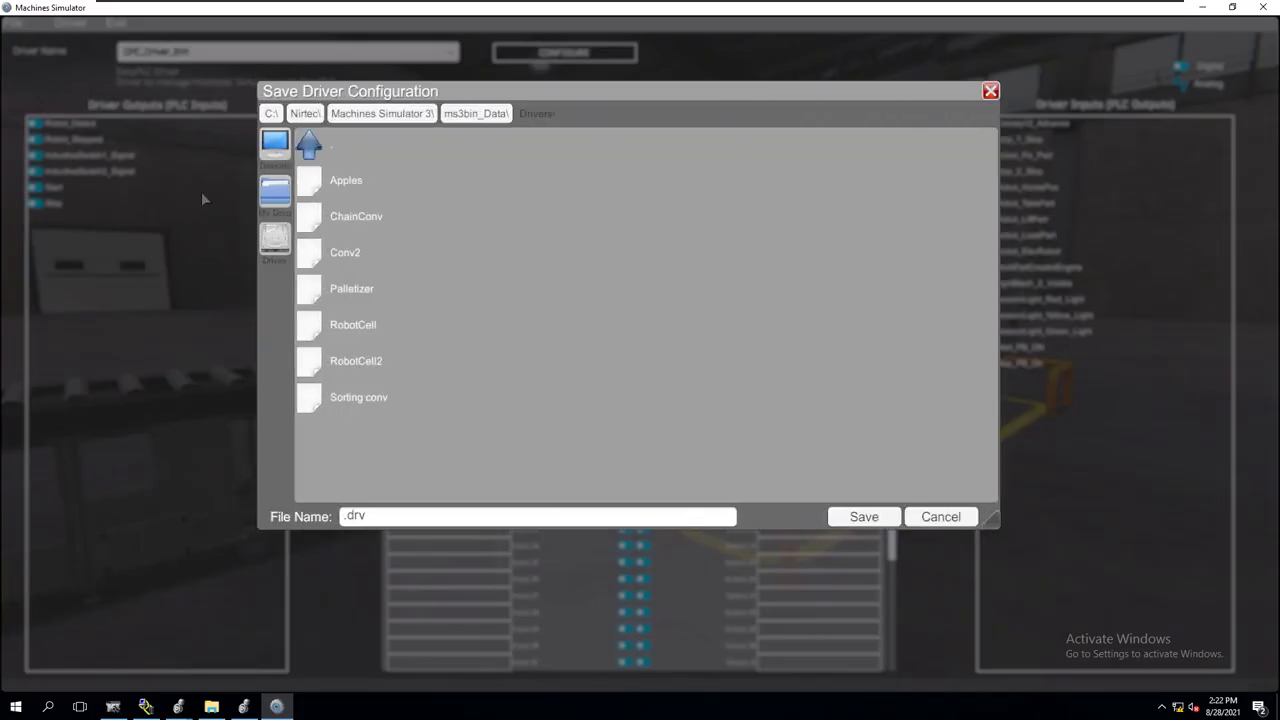
left_click(365, 365)
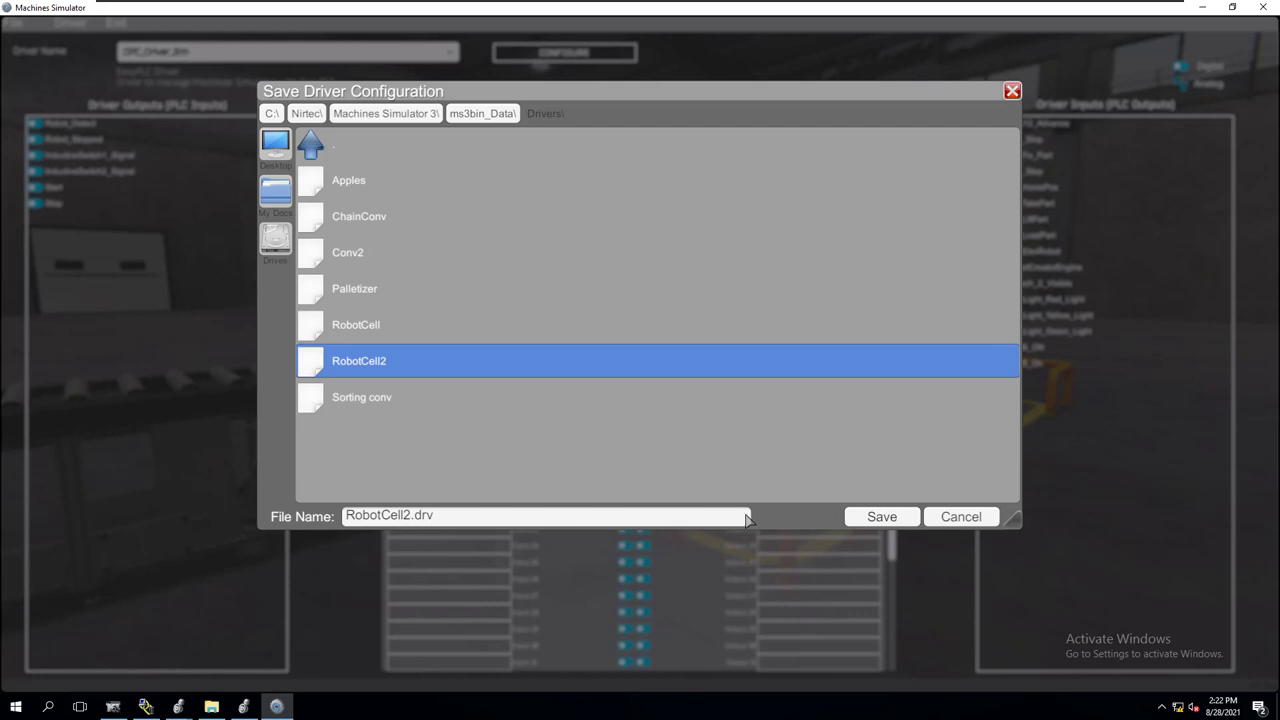
left_click(881, 516)
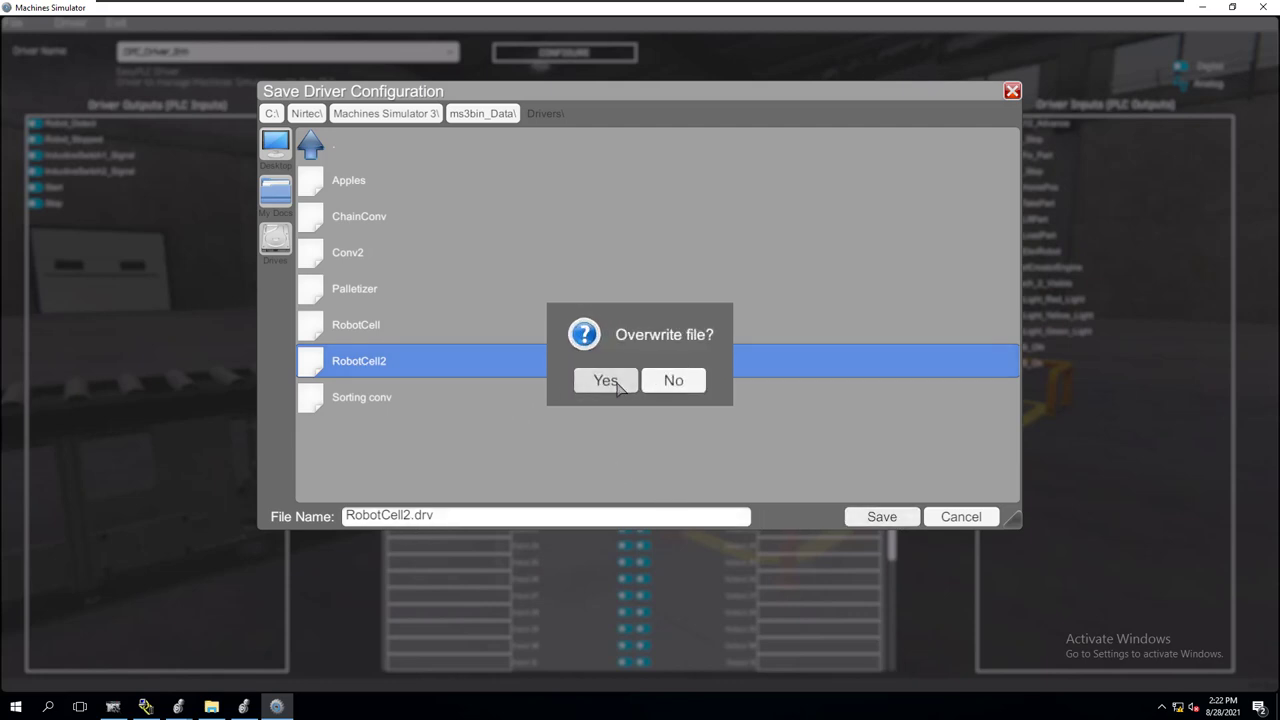
left_click(607, 381)
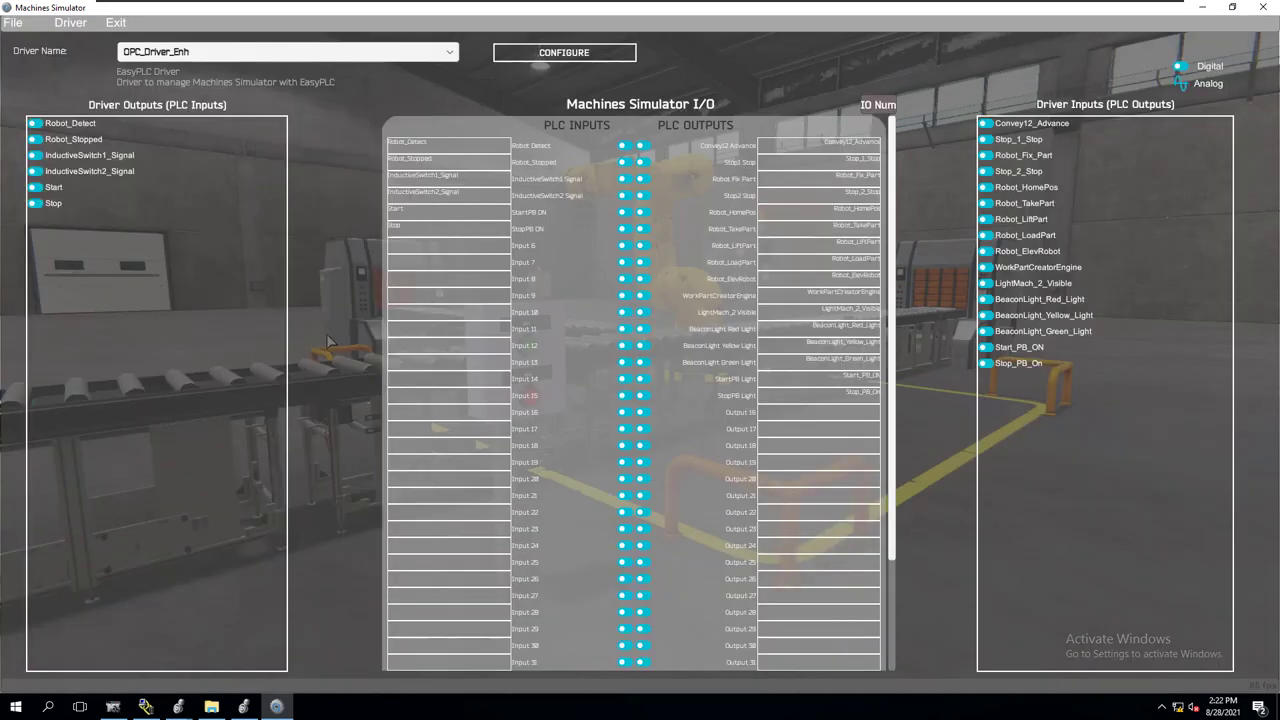
- Start the OPC driver and leave the driver configuration
left_click(119, 27)
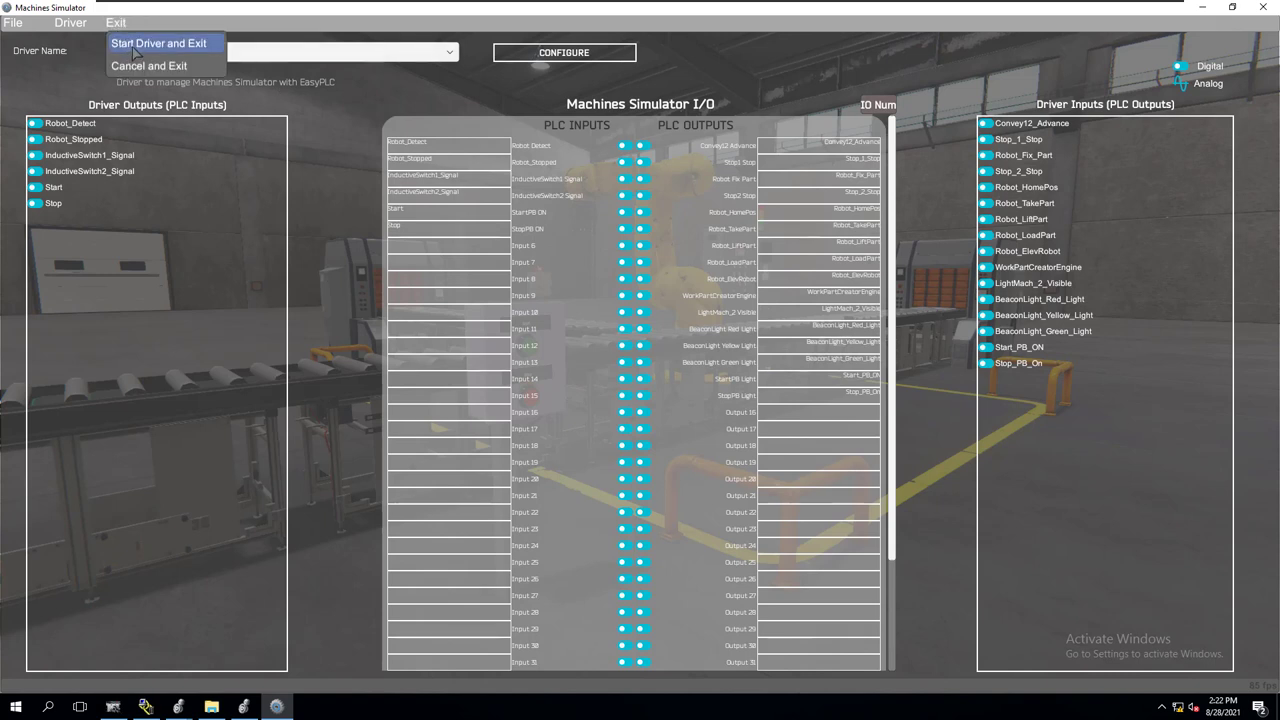
left_click(136, 45)
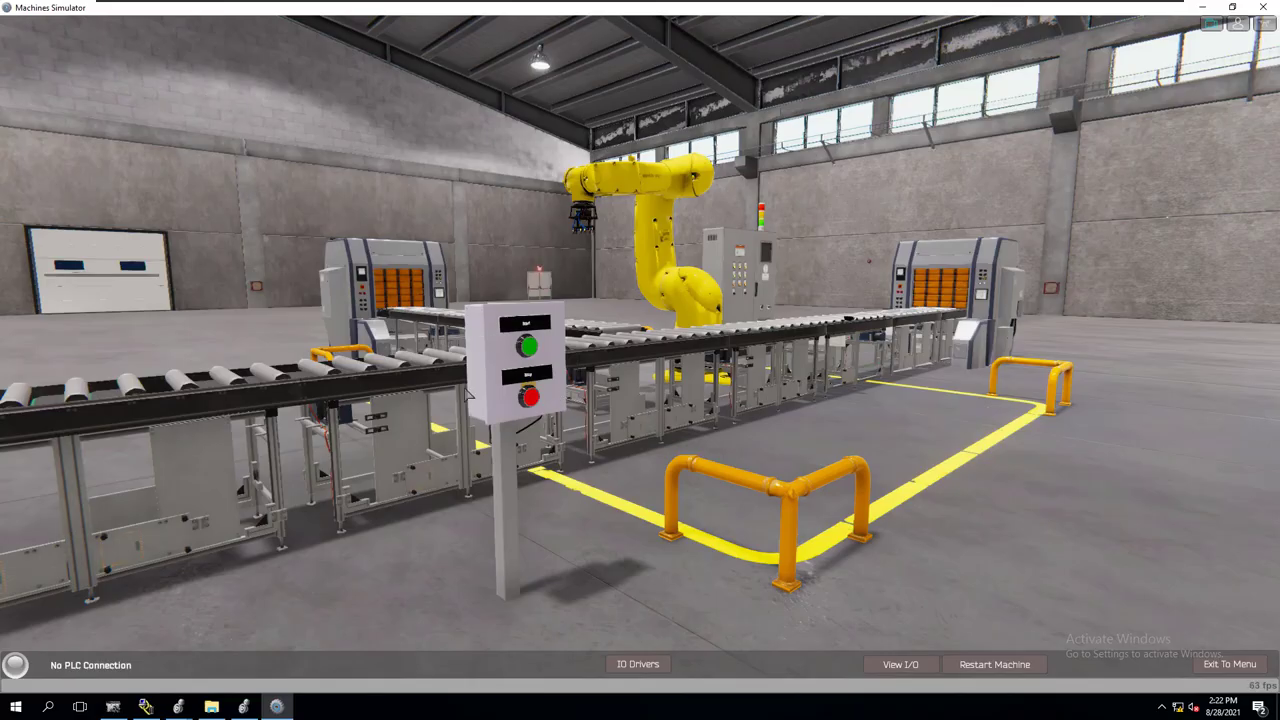
- Switch to RSLinx Classic, check the RobotCell topic in the DDE/OPC topic configuration, and minimize RSLinx
left_click(146, 706)
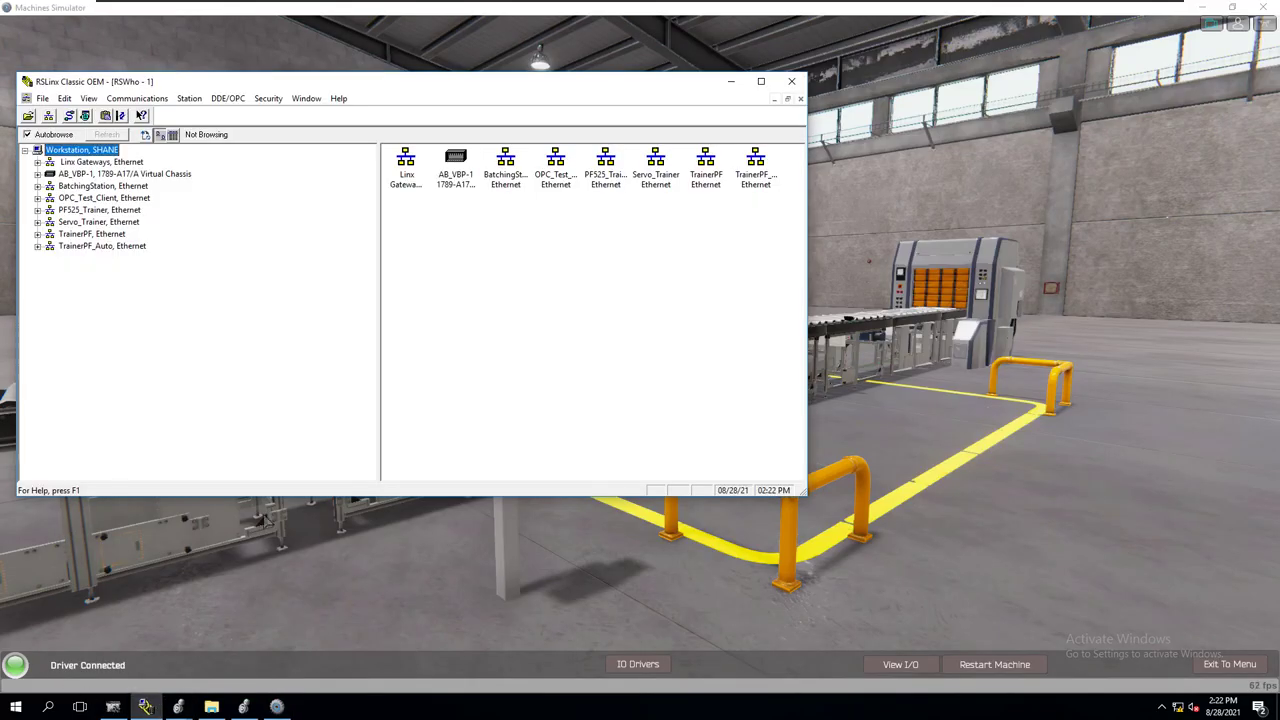
left_click(228, 101)
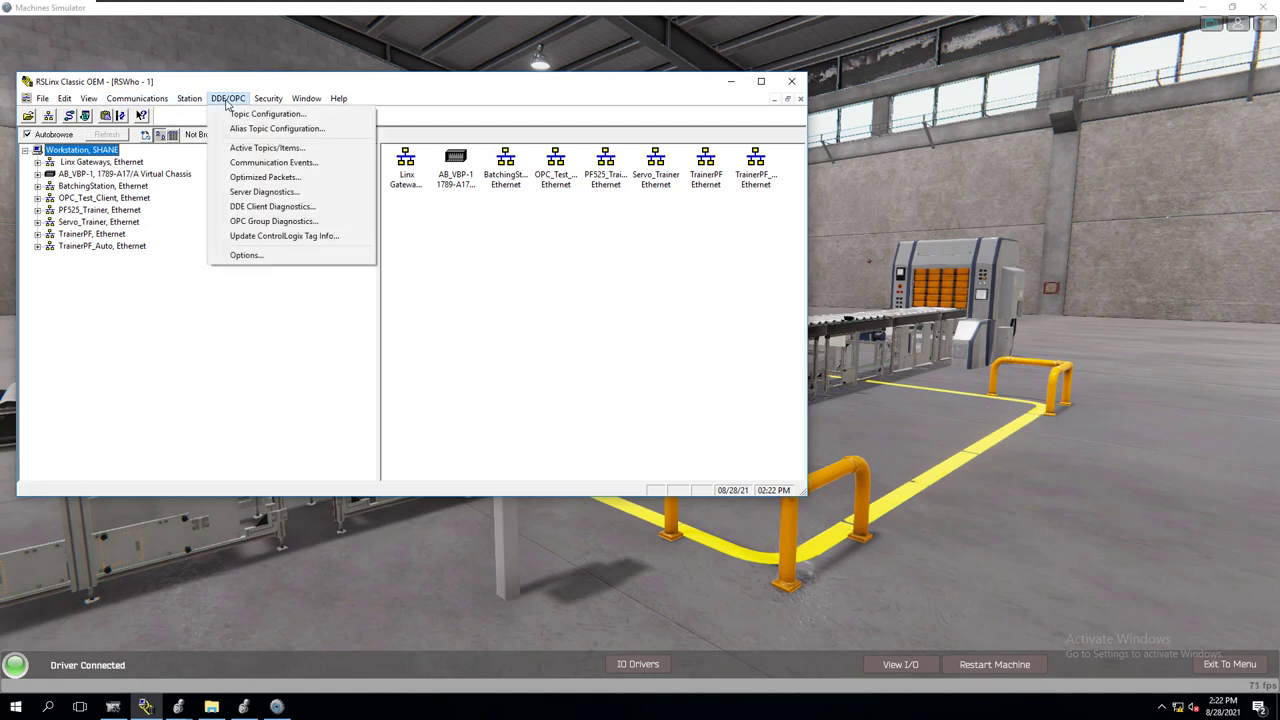
left_click(241, 117)
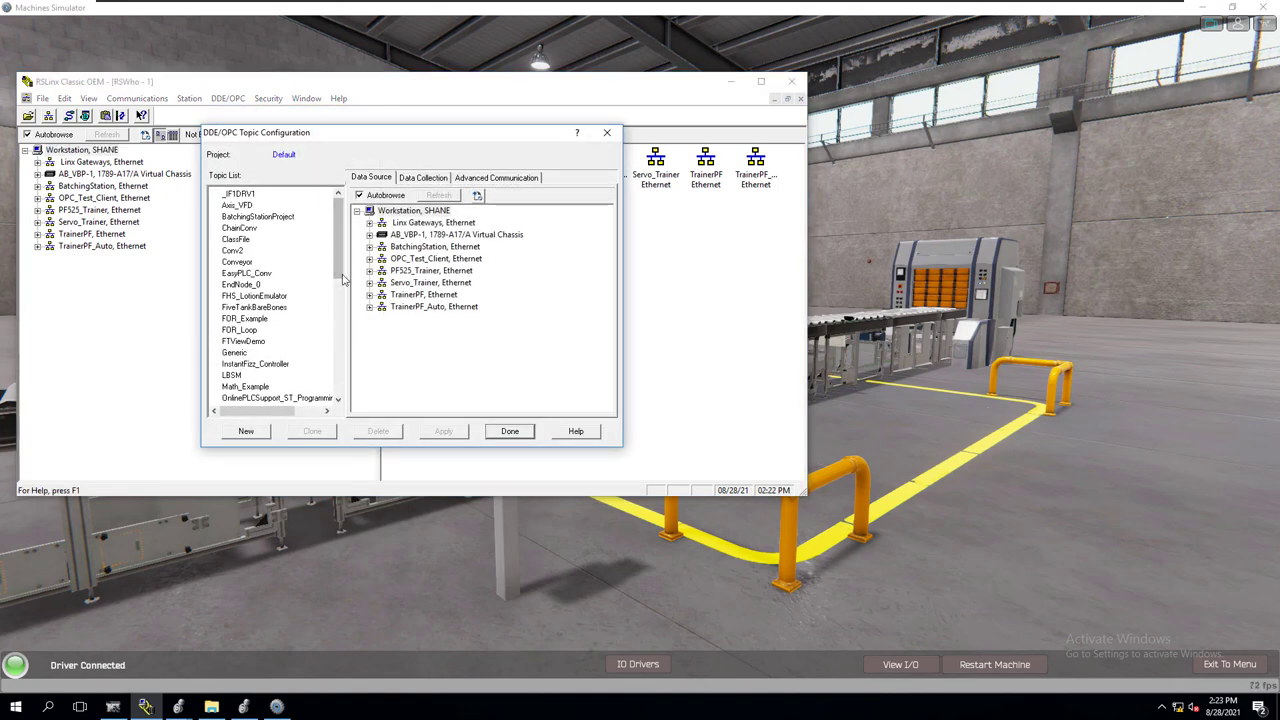
scroll(300, 330, "down", 7)
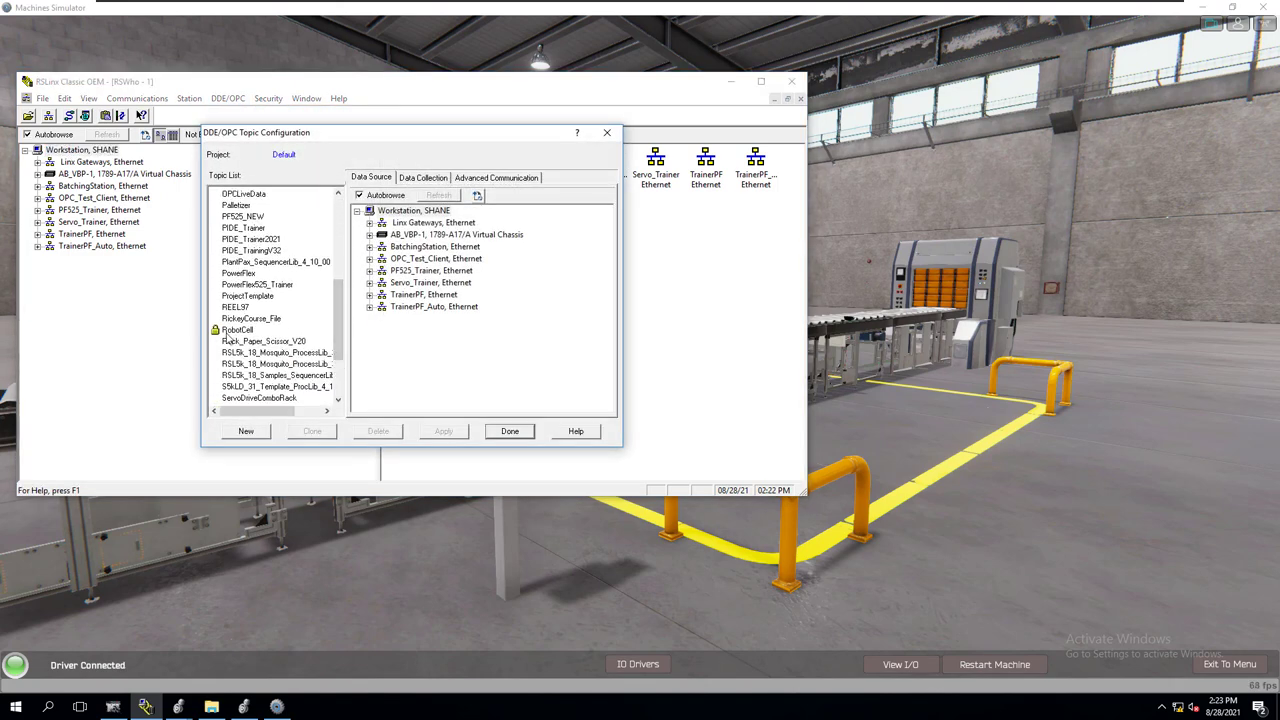
left_click(607, 134)
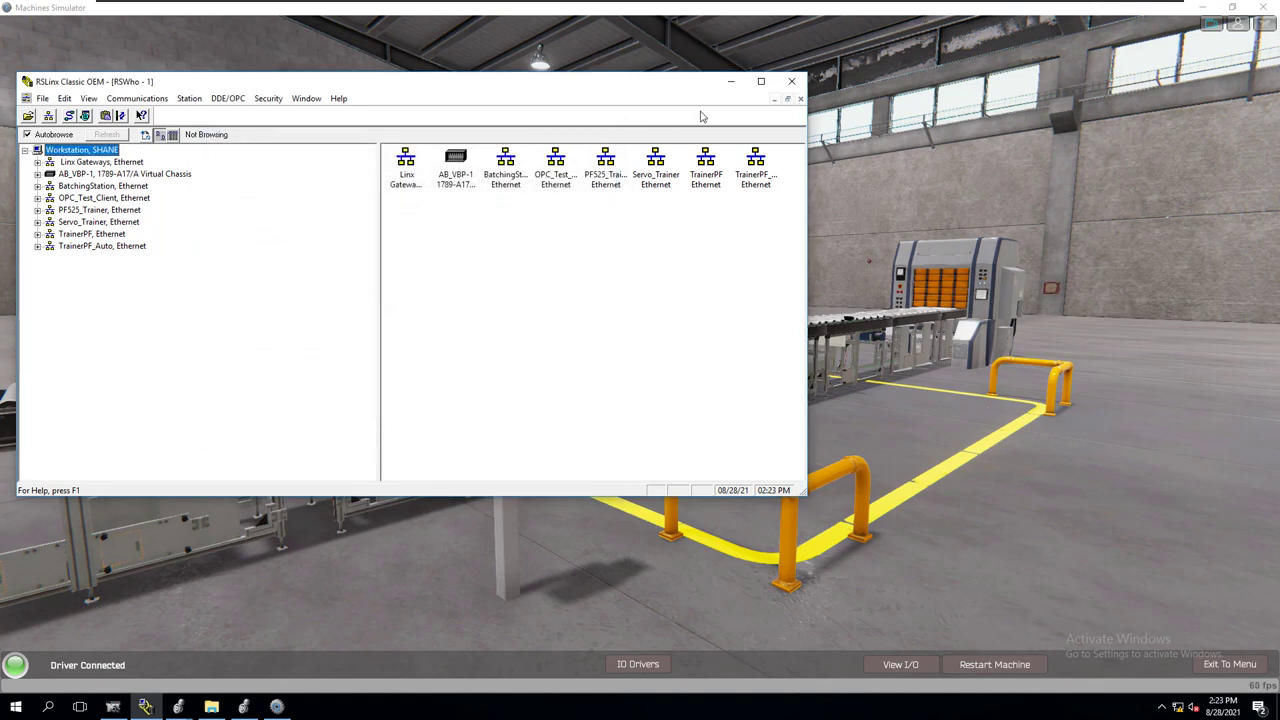
left_click(732, 83)
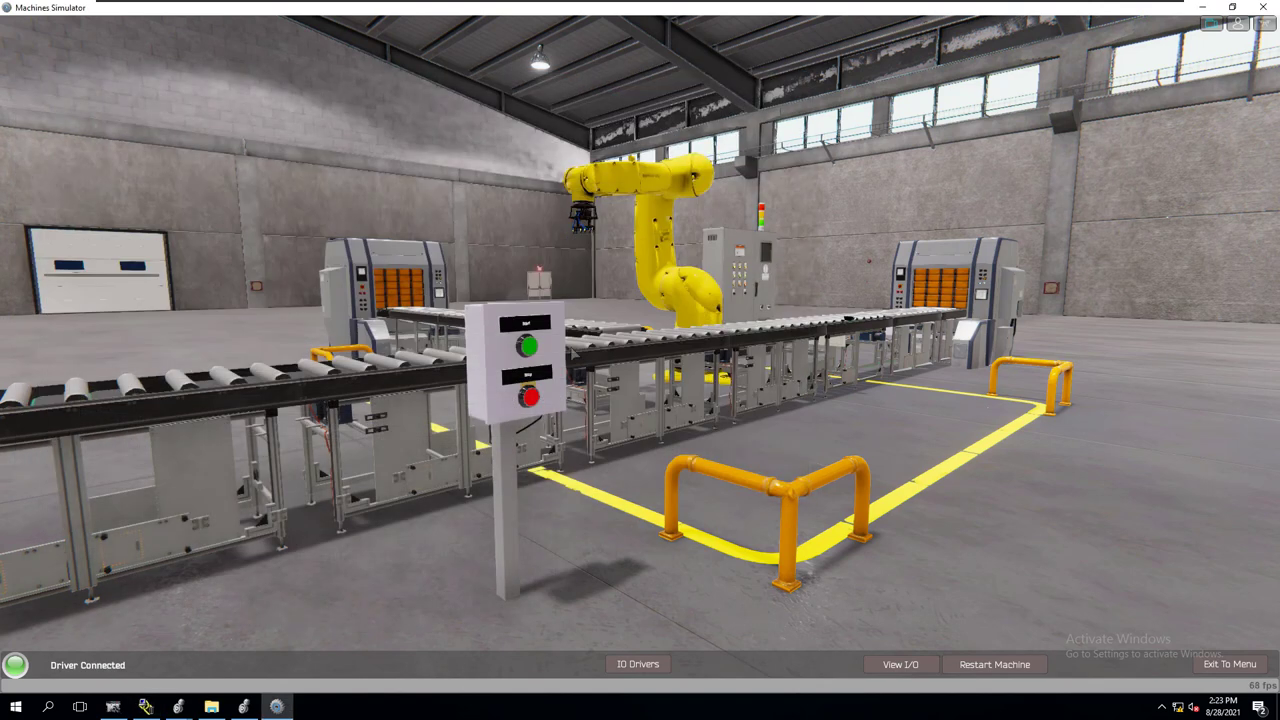
- Place a reduced simulator window over the ladder logic and run the machine with the green start push button
left_click(530, 350)
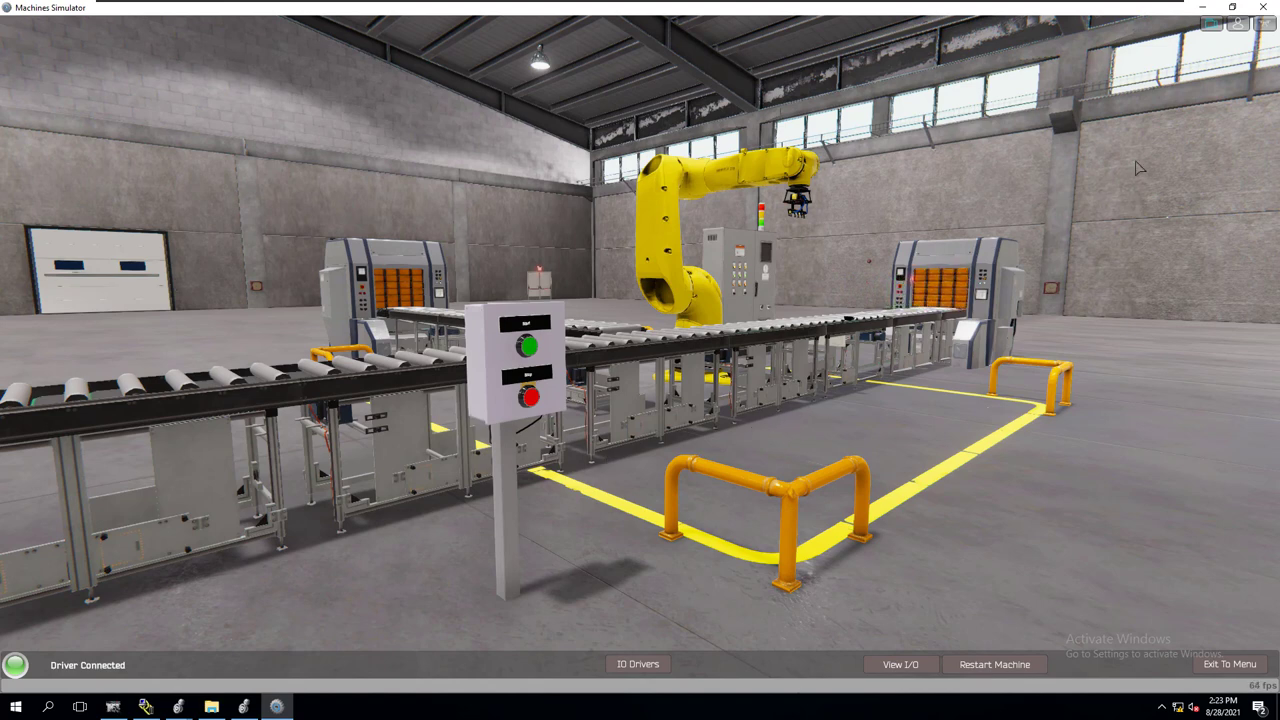
left_click(1232, 7)
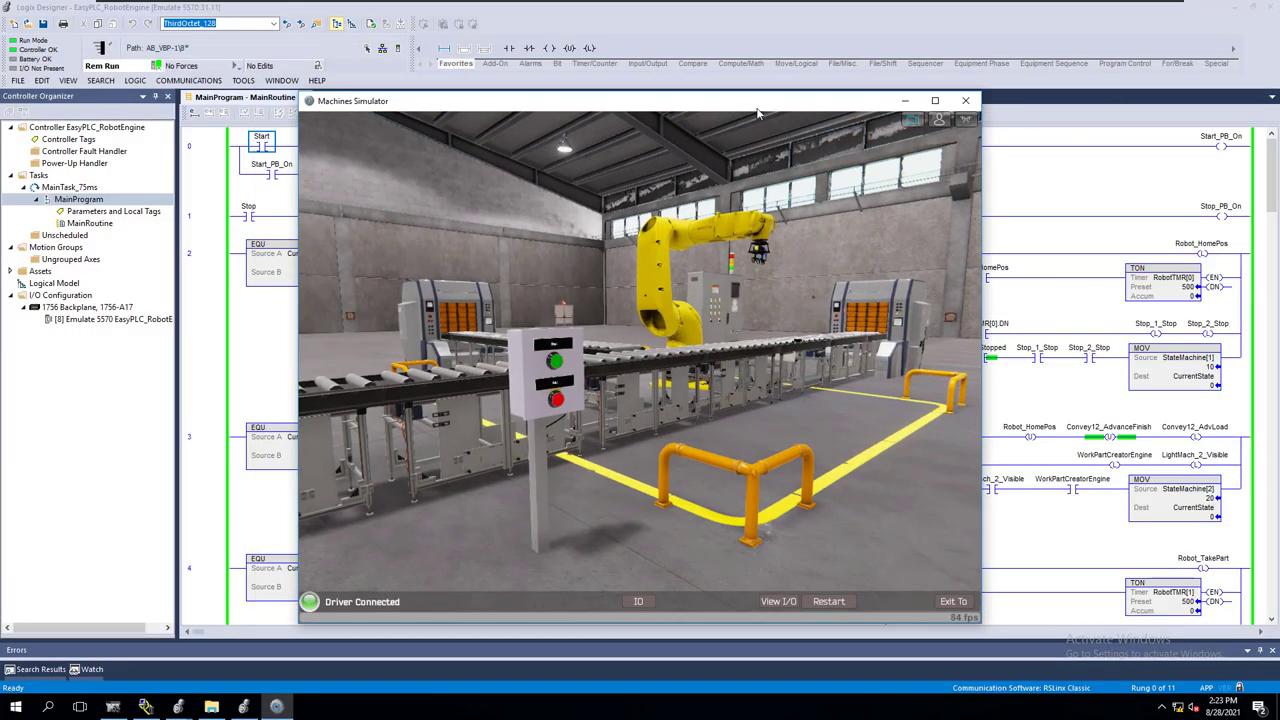
left_click_drag(757, 110, 970, 97)
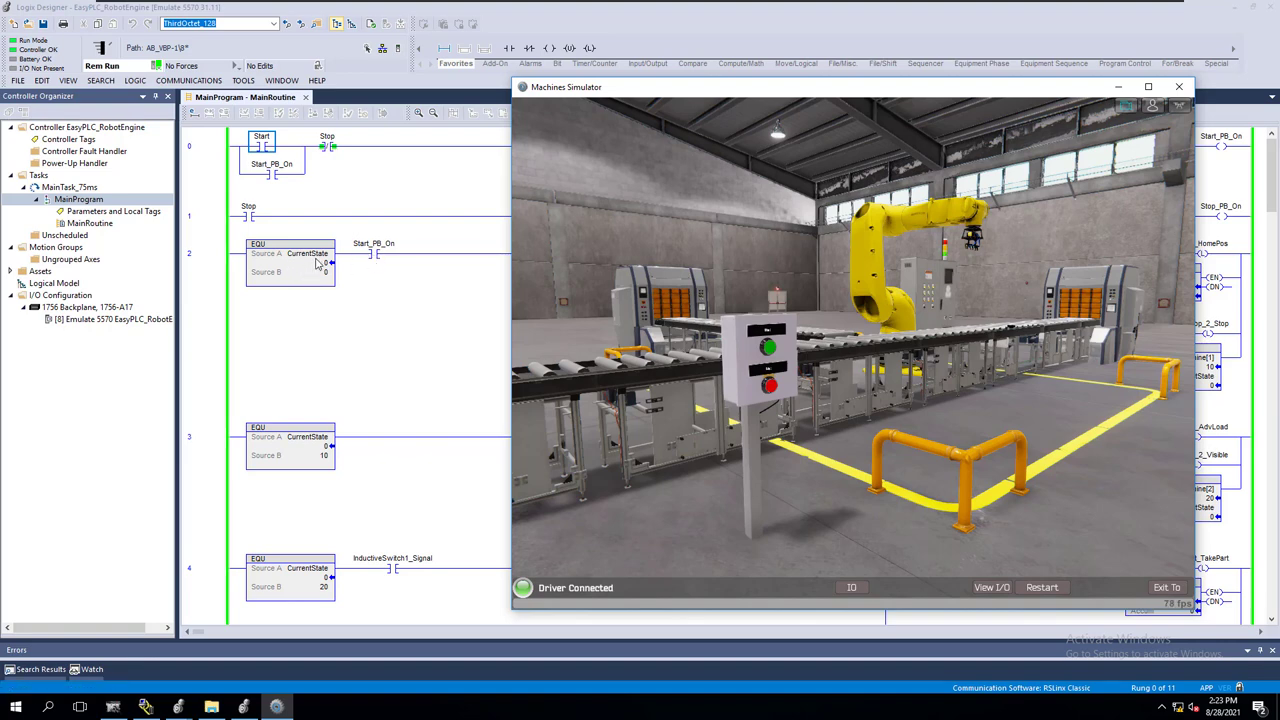
left_click(768, 349)
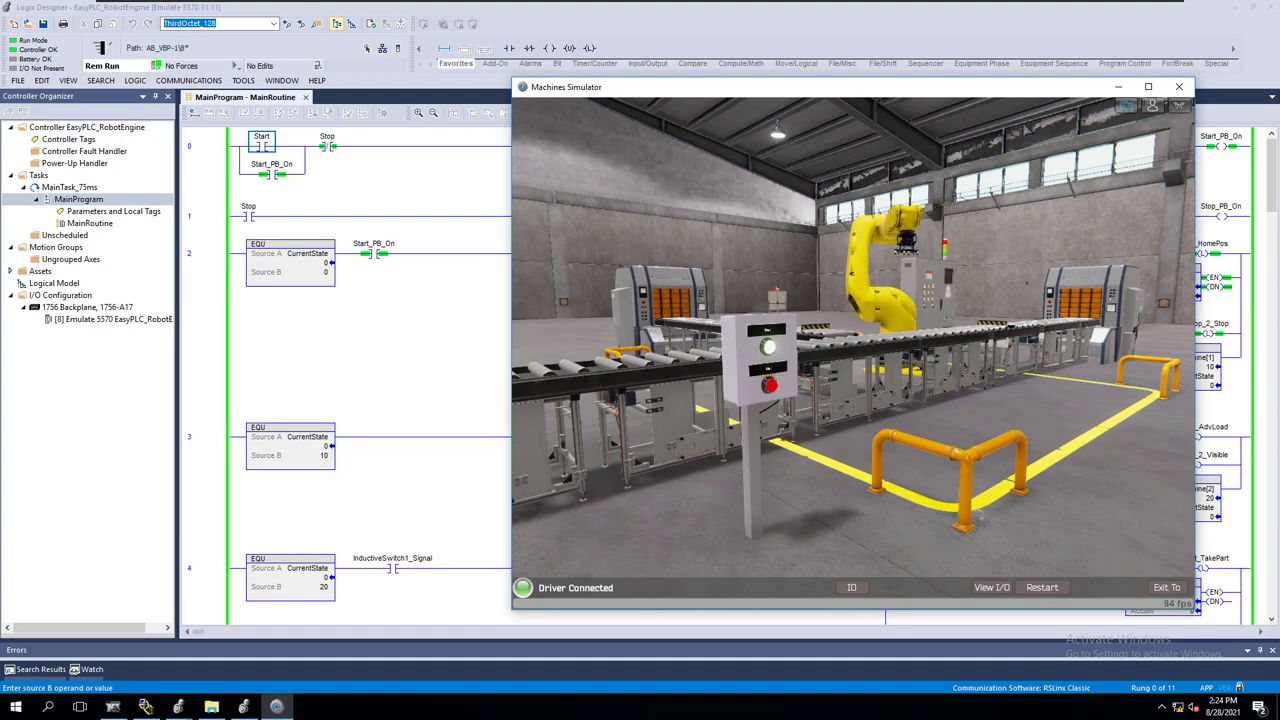
- Move the simulator aside and examine the Start_PB_On contact on rung 2 and the state rungs below it in Logix Designer
left_click_drag(980, 93, 568, 70)
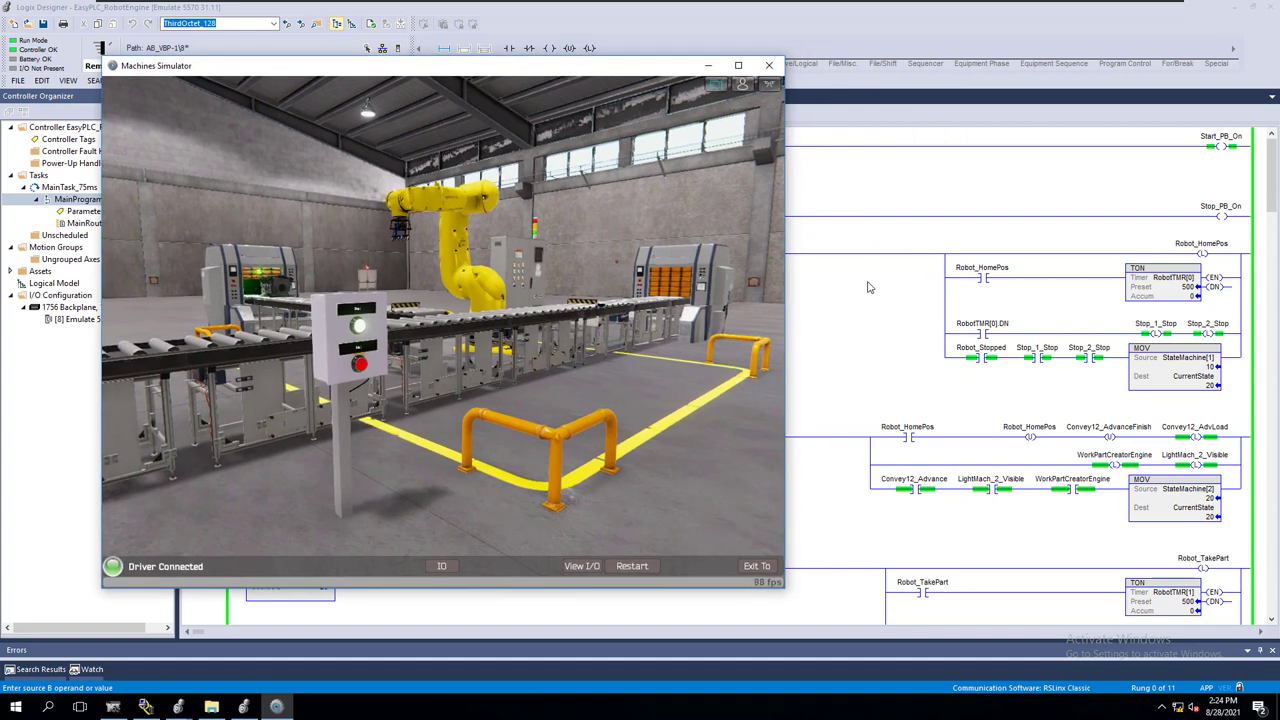
left_click_drag(661, 74, 1142, 14)
left_click(373, 253)
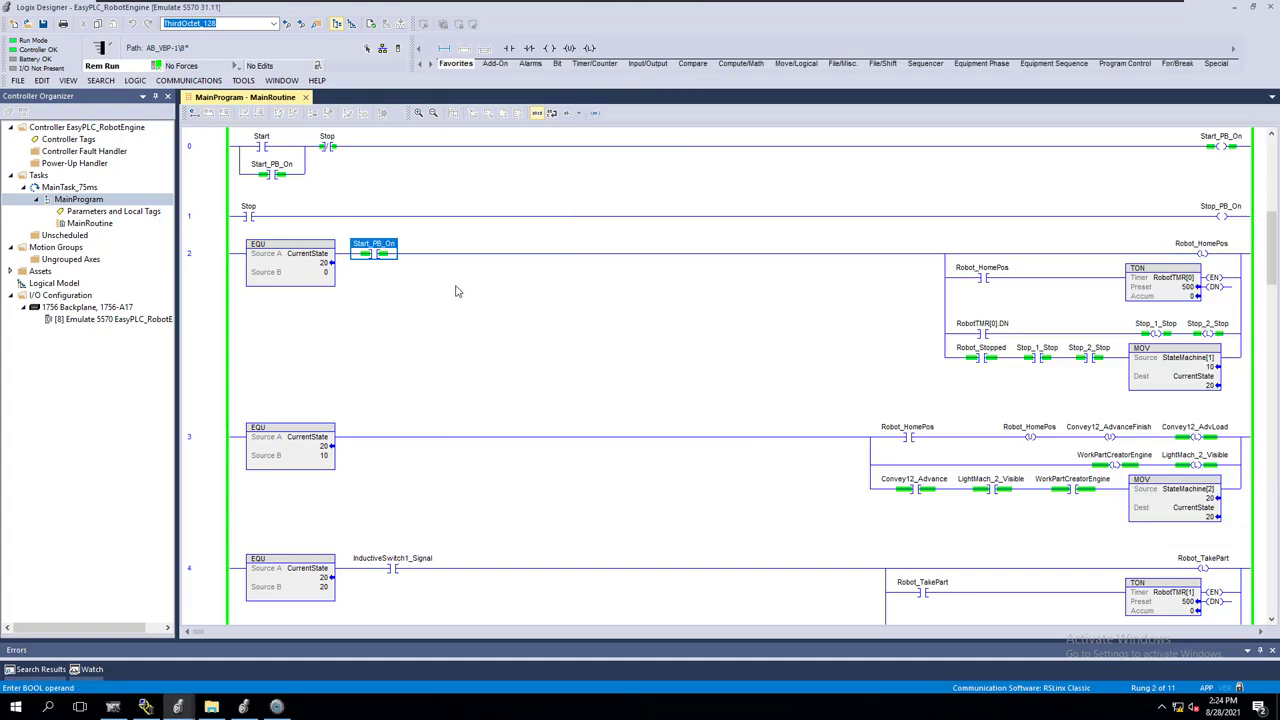
scroll(420, 400, "down", 3)
scroll(420, 486, "down", 3)
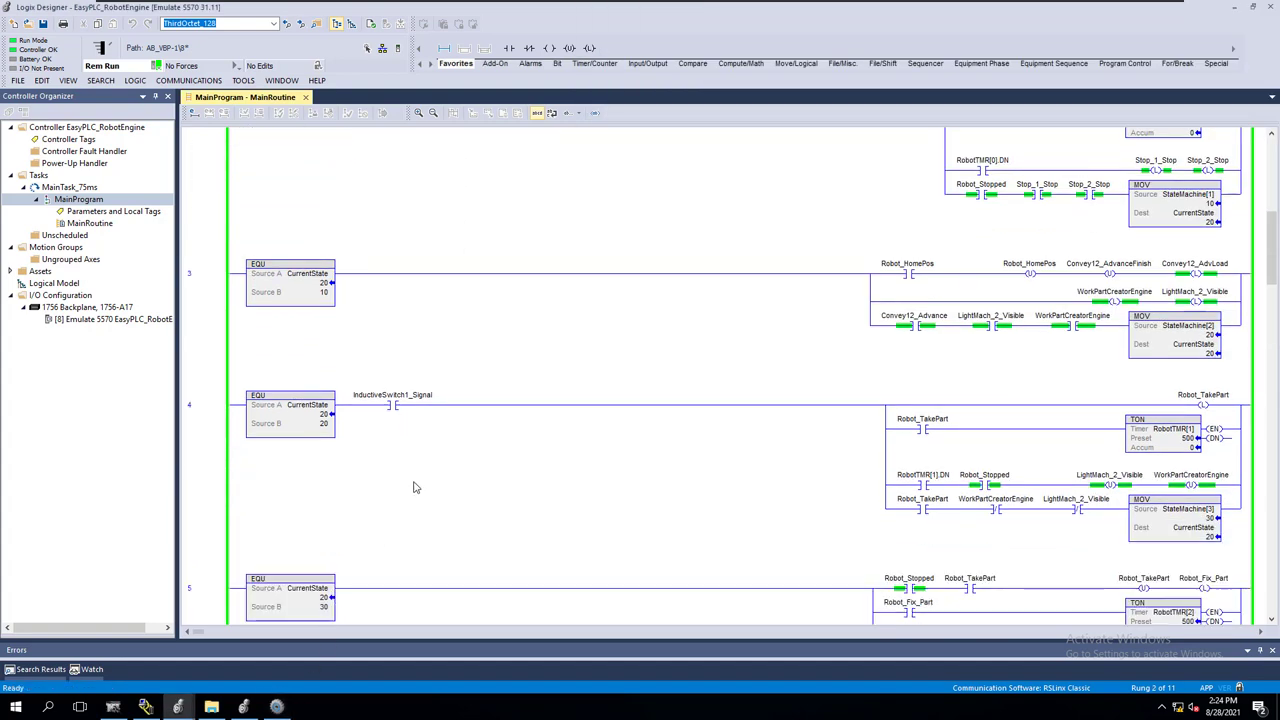
- Compare the running robot cell with the remaining ladder rungs down to the conveyor advance logic on rung 10
left_click(278, 706)
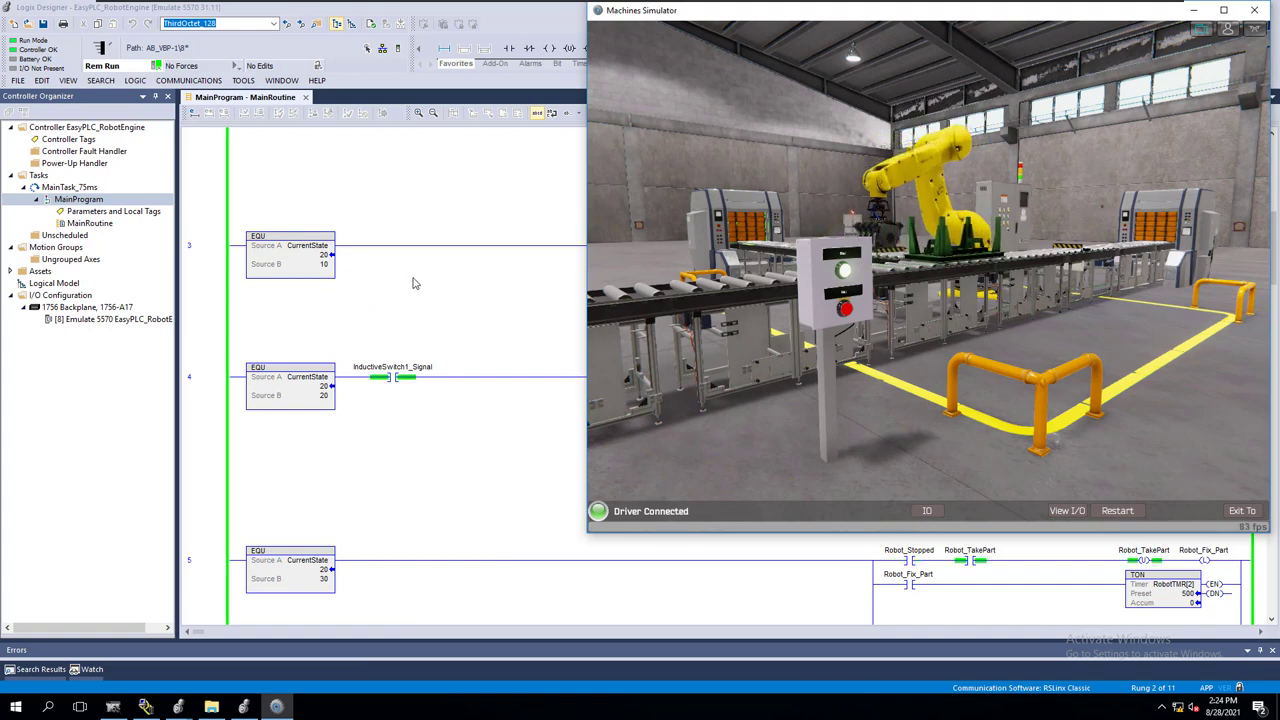
left_click(432, 330)
scroll(445, 350, "down", 10)
scroll(452, 349, "down", 10)
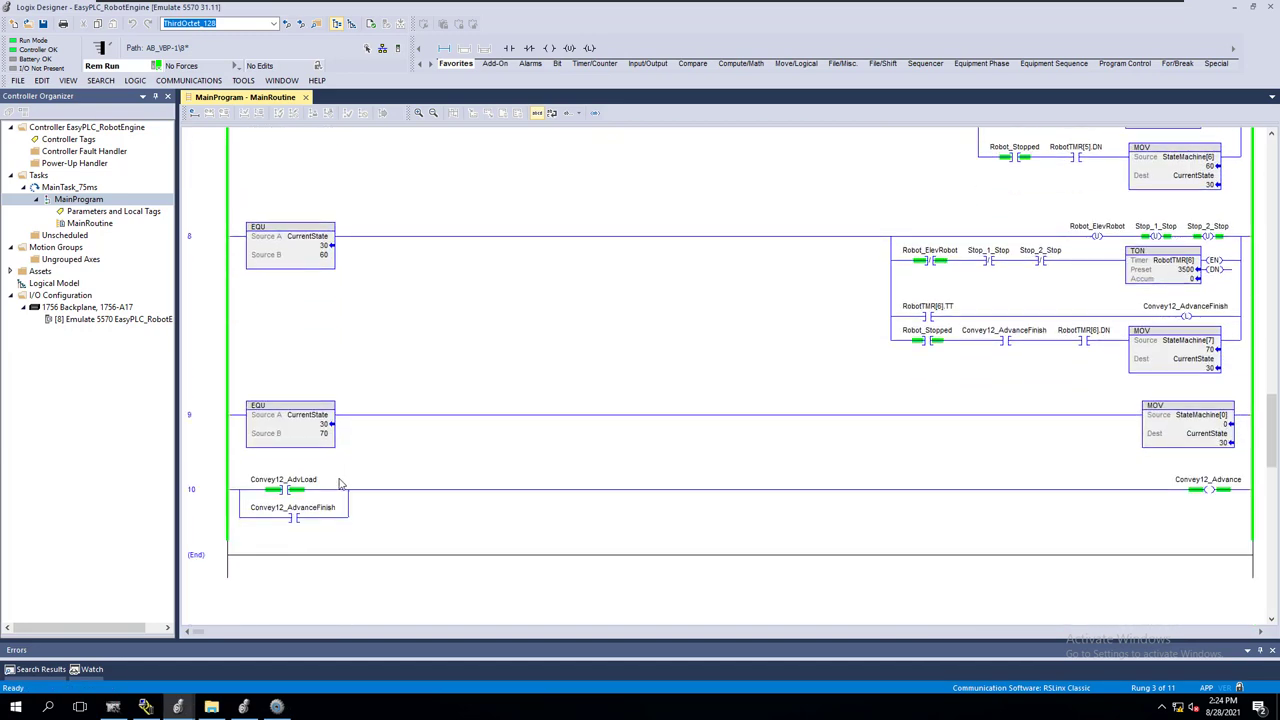
left_click(278, 707)
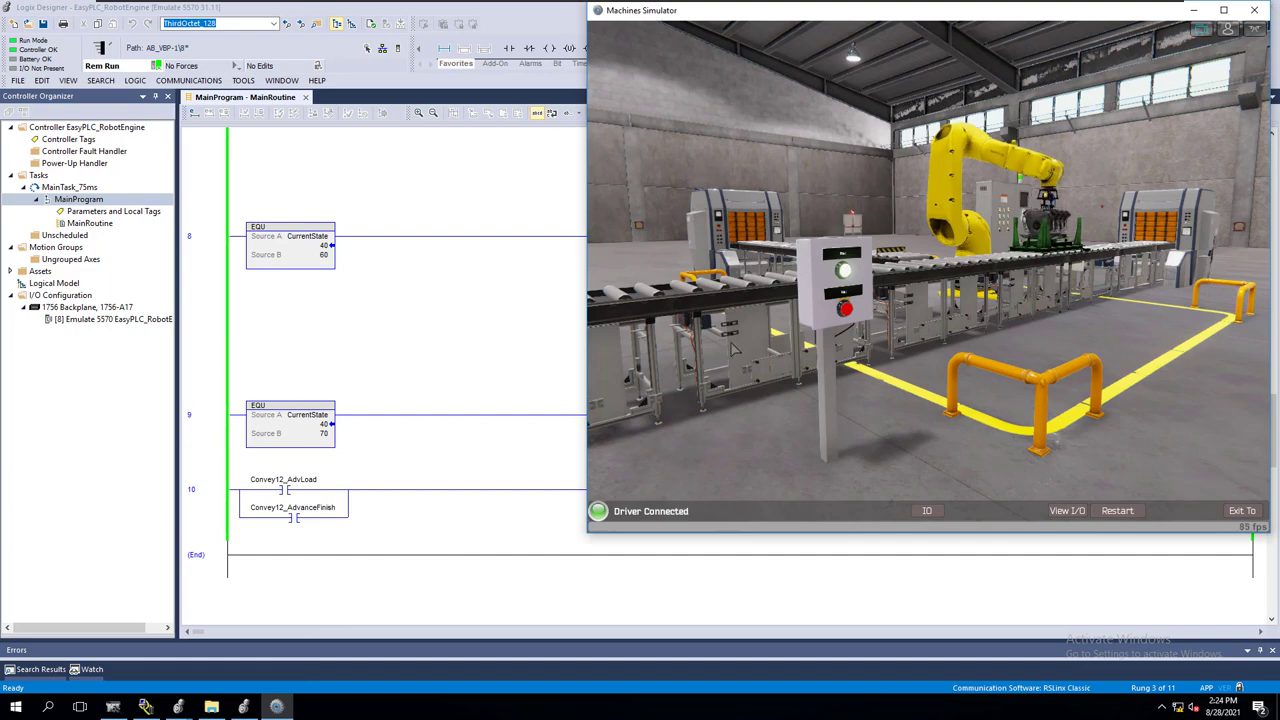
left_click_drag(938, 20, 458, 72)
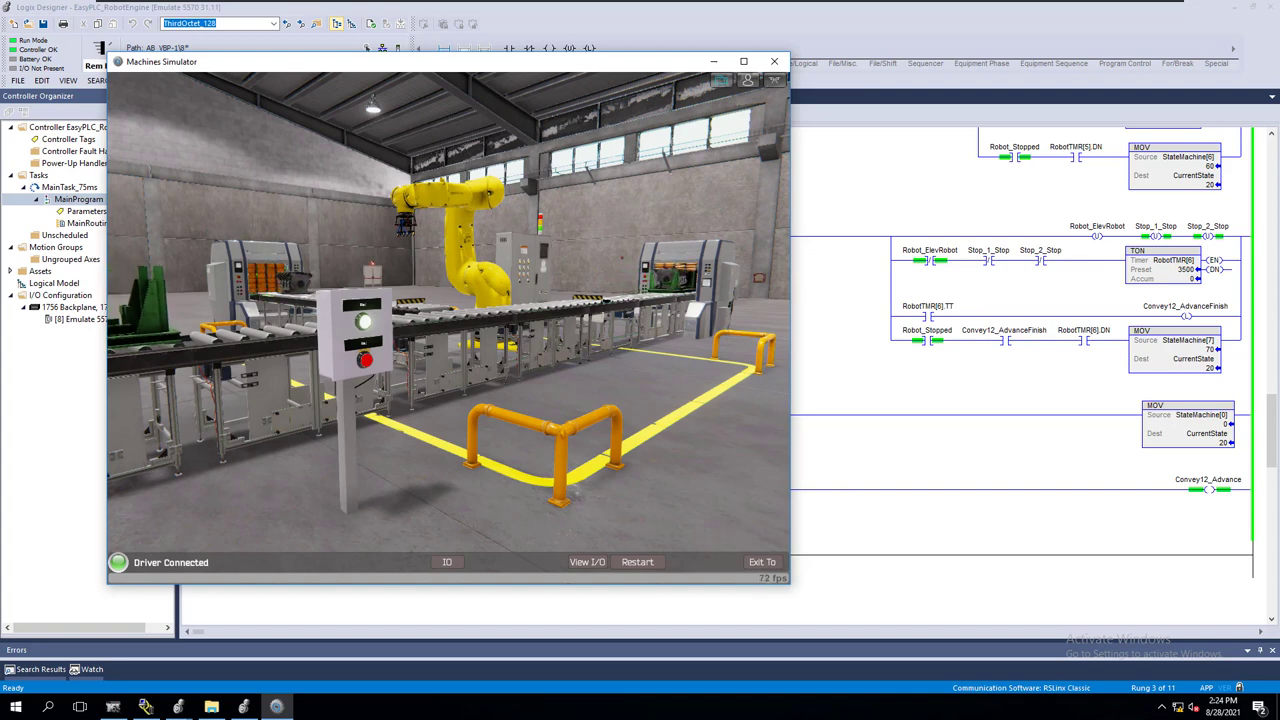
- Return to Logix Designer and examine the InductiveSwitch1_Signal and InductiveSwitch2_Signal contacts on rungs 4 and 6 during the cycle
key("alt+Tab")
left_click(307, 237)
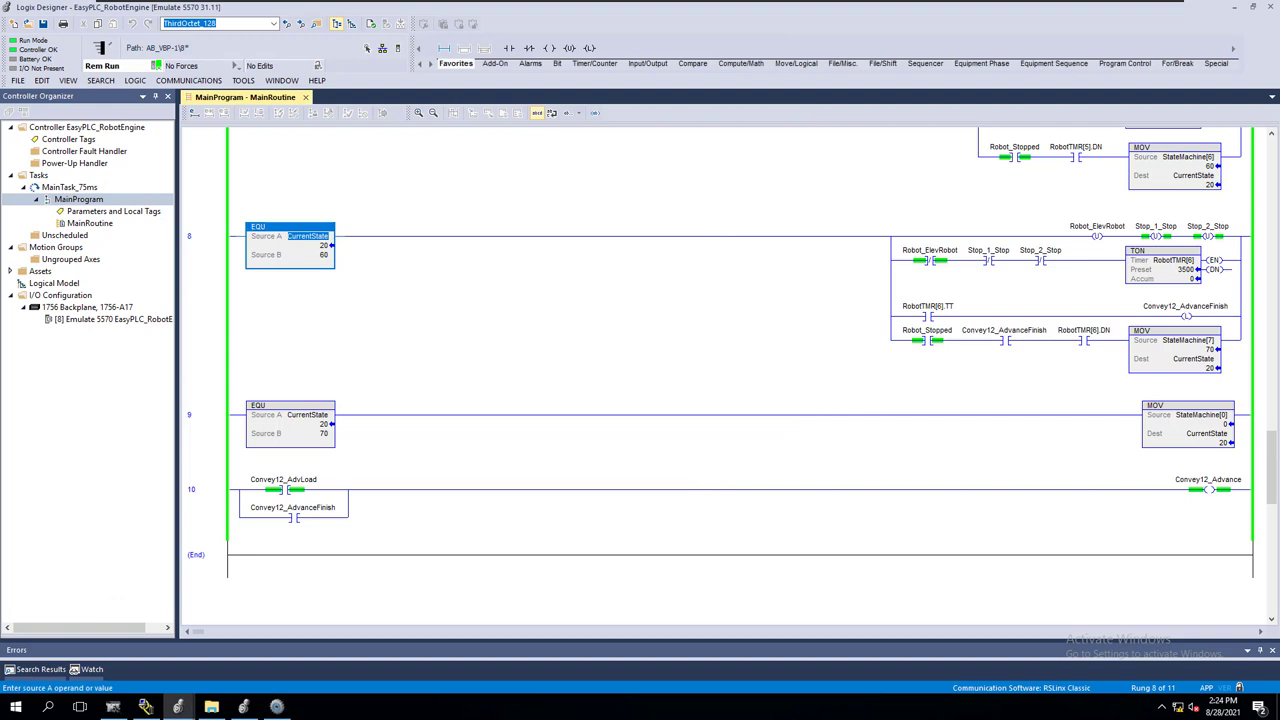
scroll(307, 237, "up", 8)
scroll(740, 376, "up", 5)
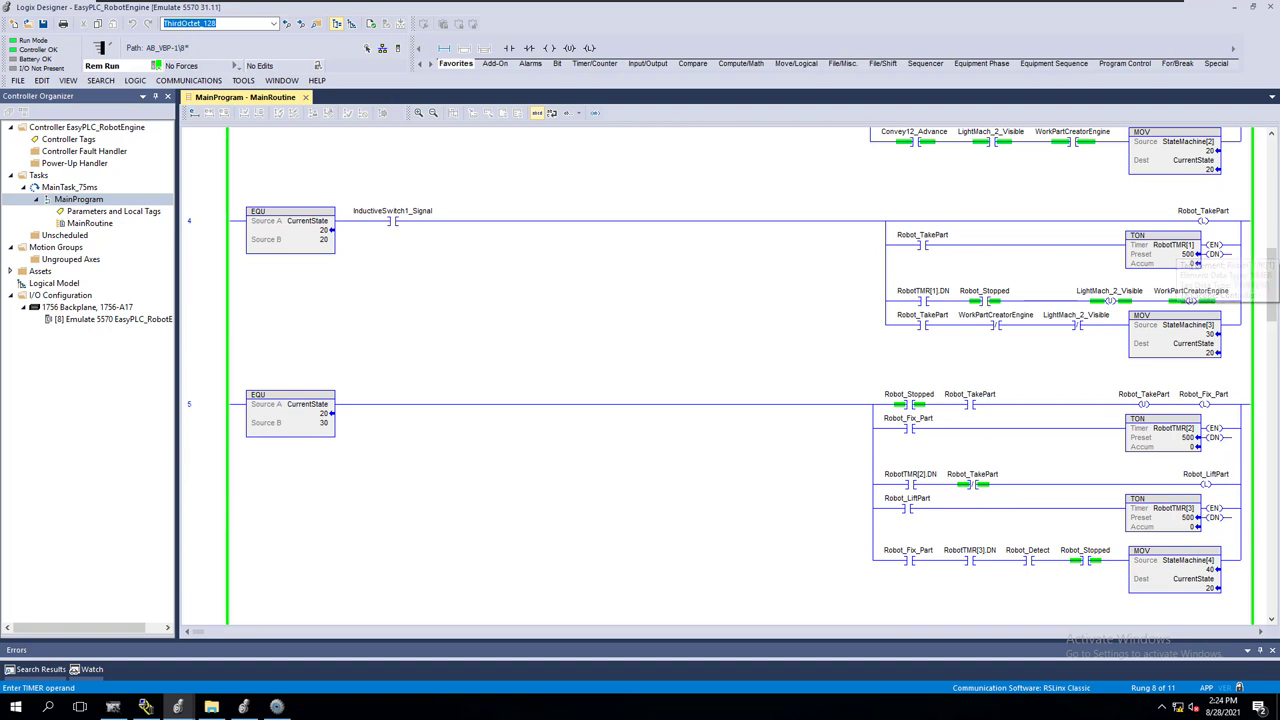
left_click(392, 221)
scroll(740, 376, "down", 3)
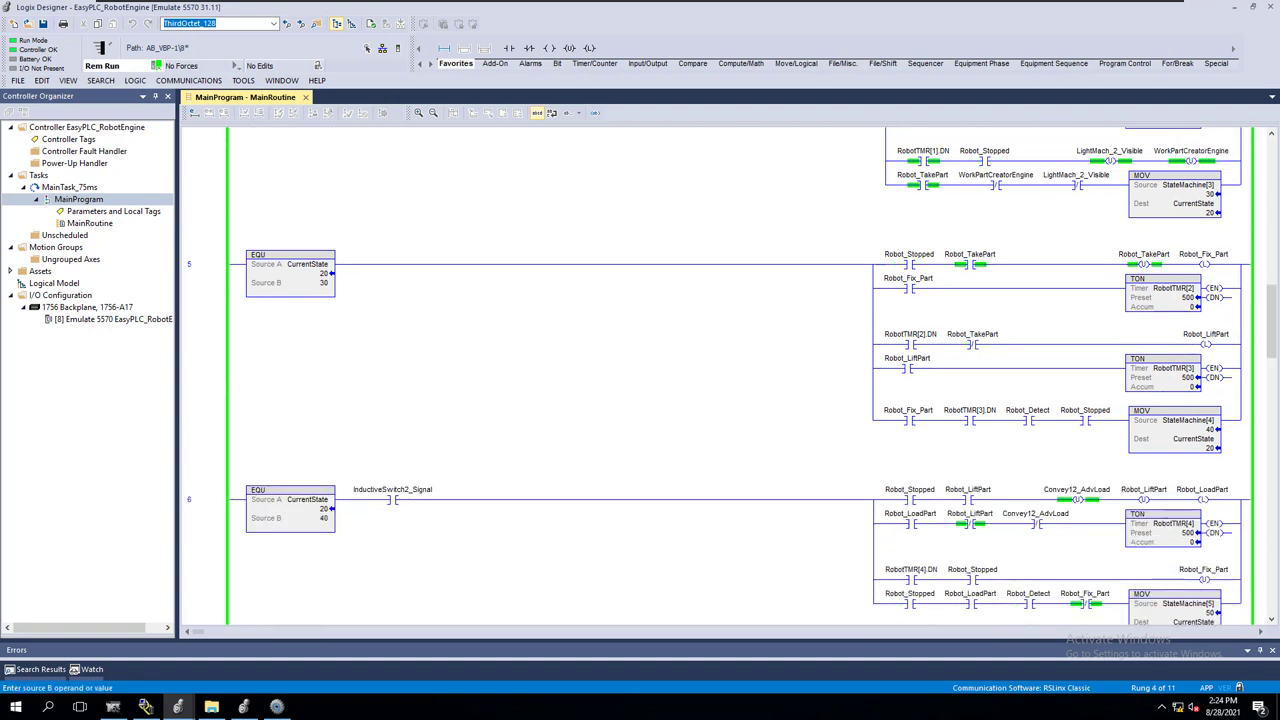
left_click(392, 499)
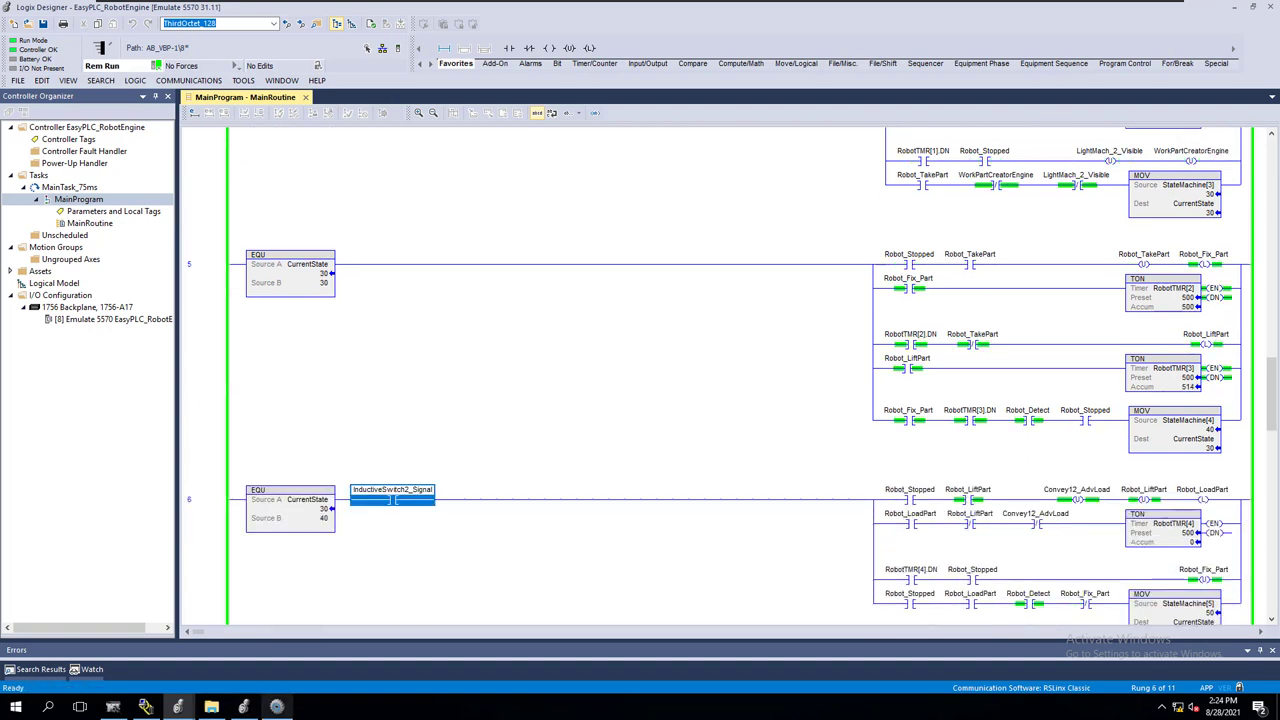
- Switch to Machines Simulator, maximize it, and view the running cell from above and around to watch the robot load the engine
left_click(277, 707)
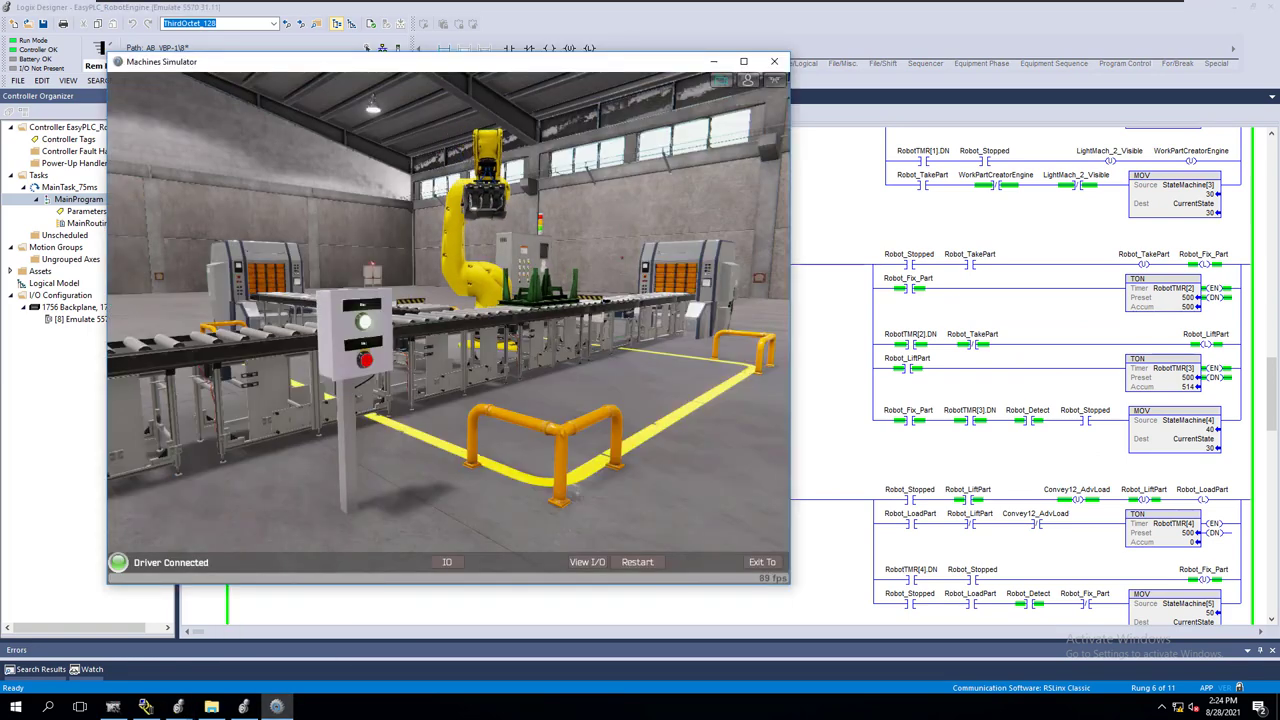
left_click_drag(614, 62, 694, 60)
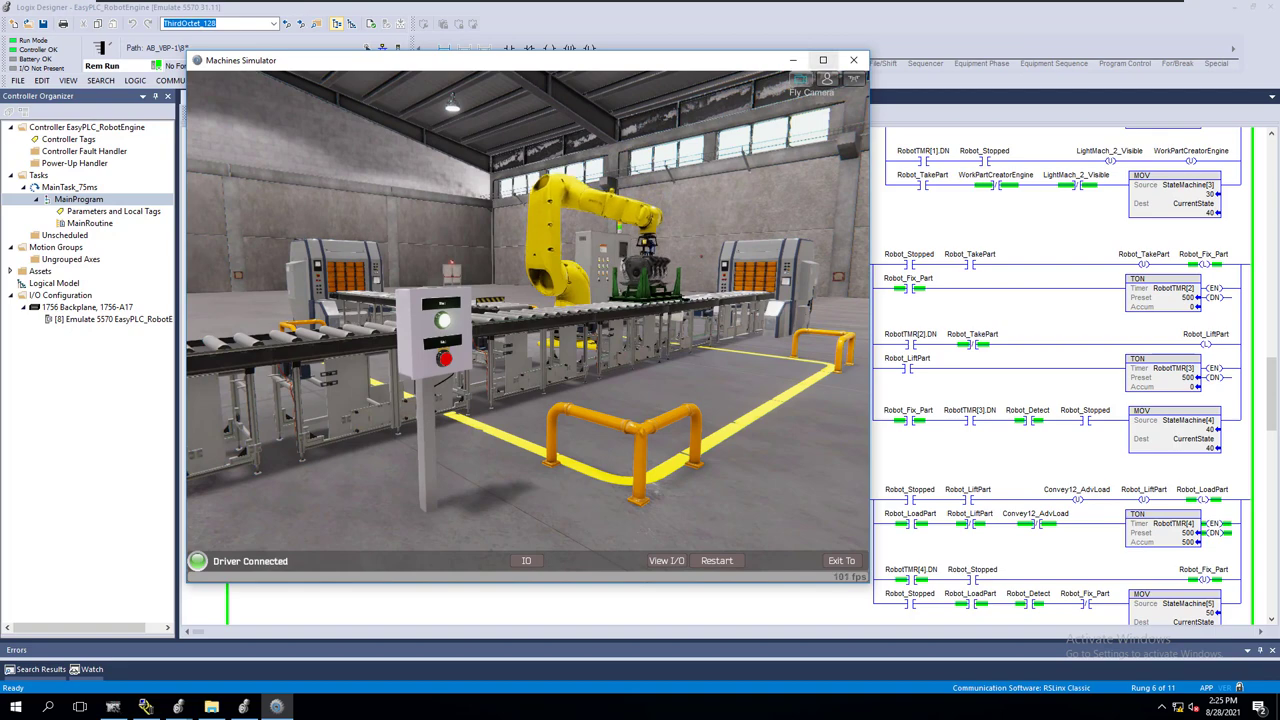
left_click(823, 60)
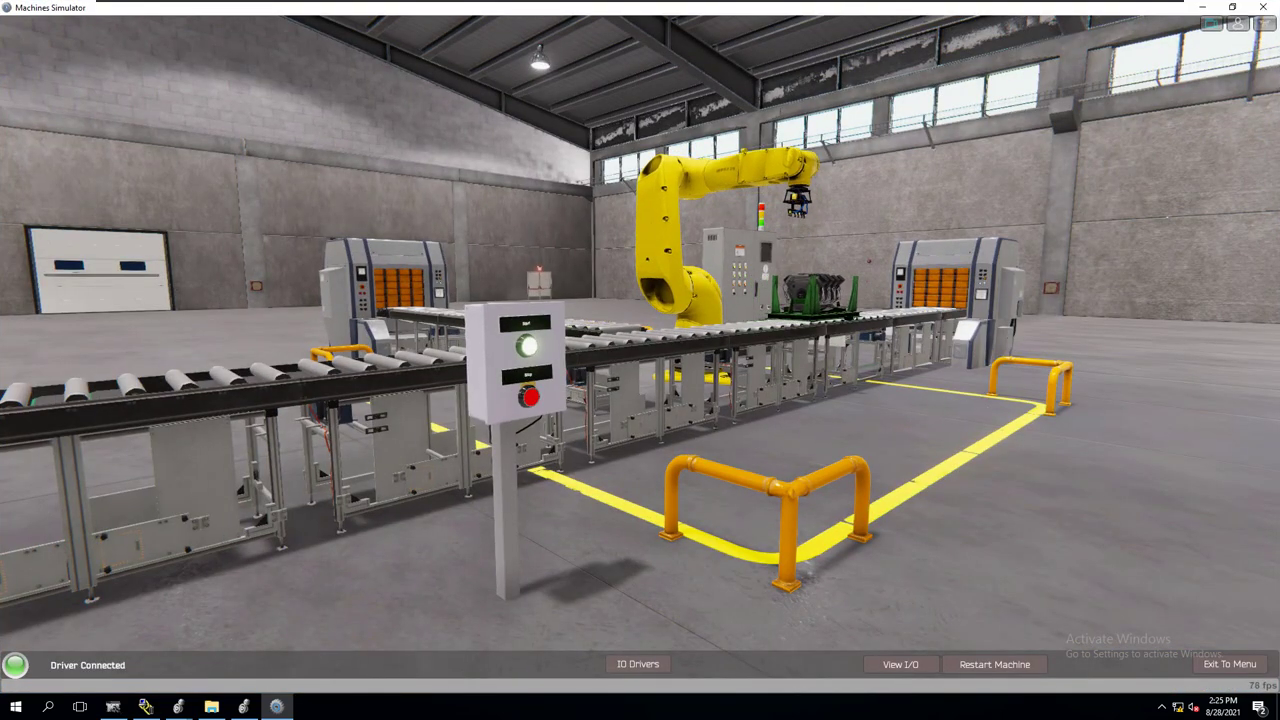
key("s")
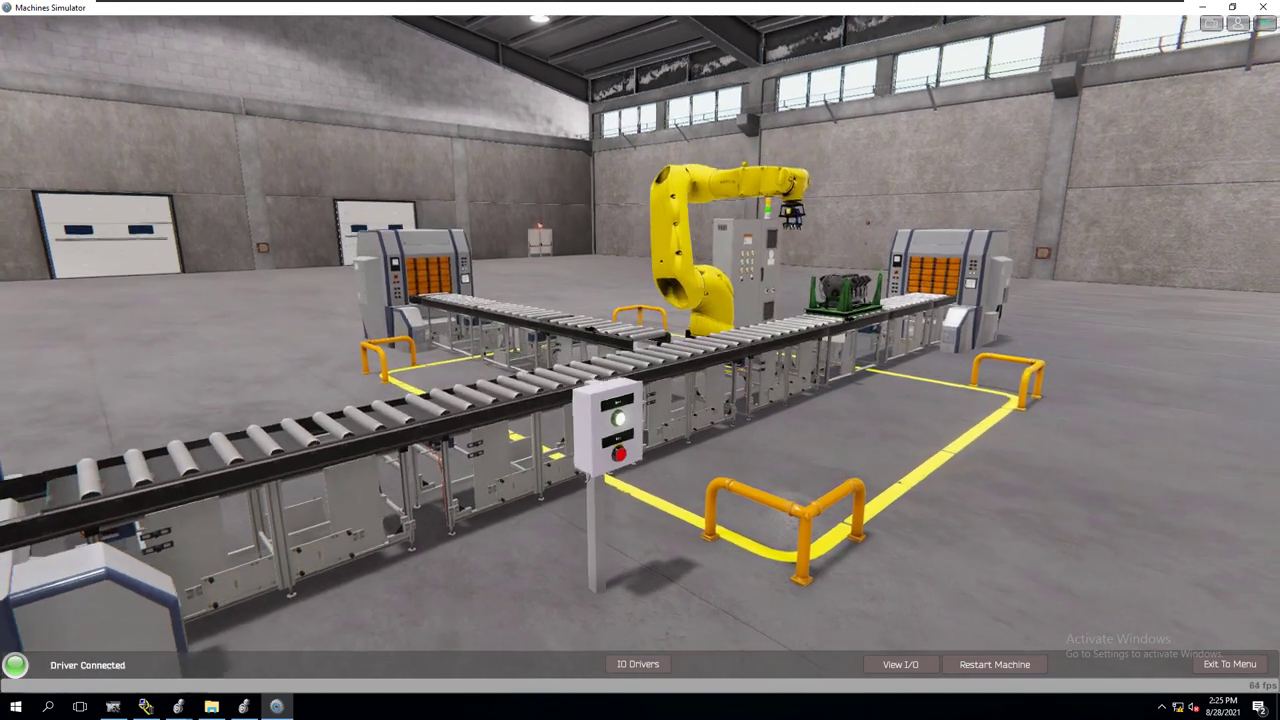
key("s")
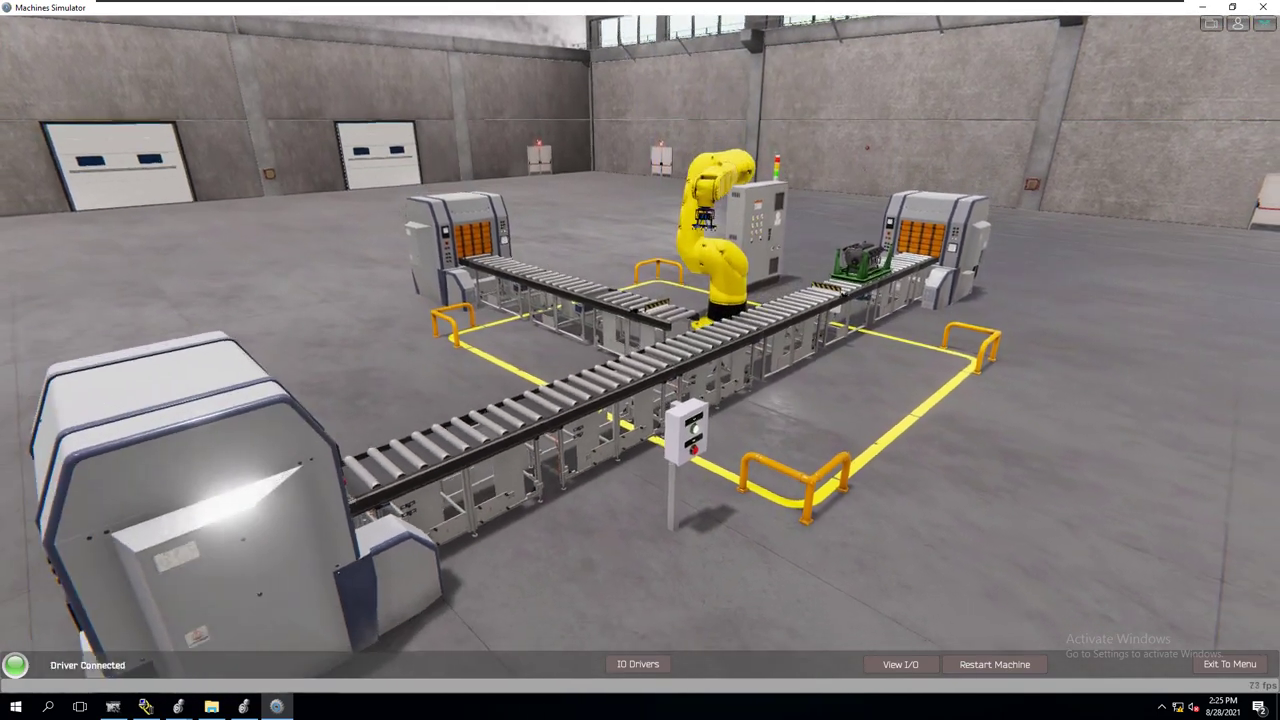
key("s")
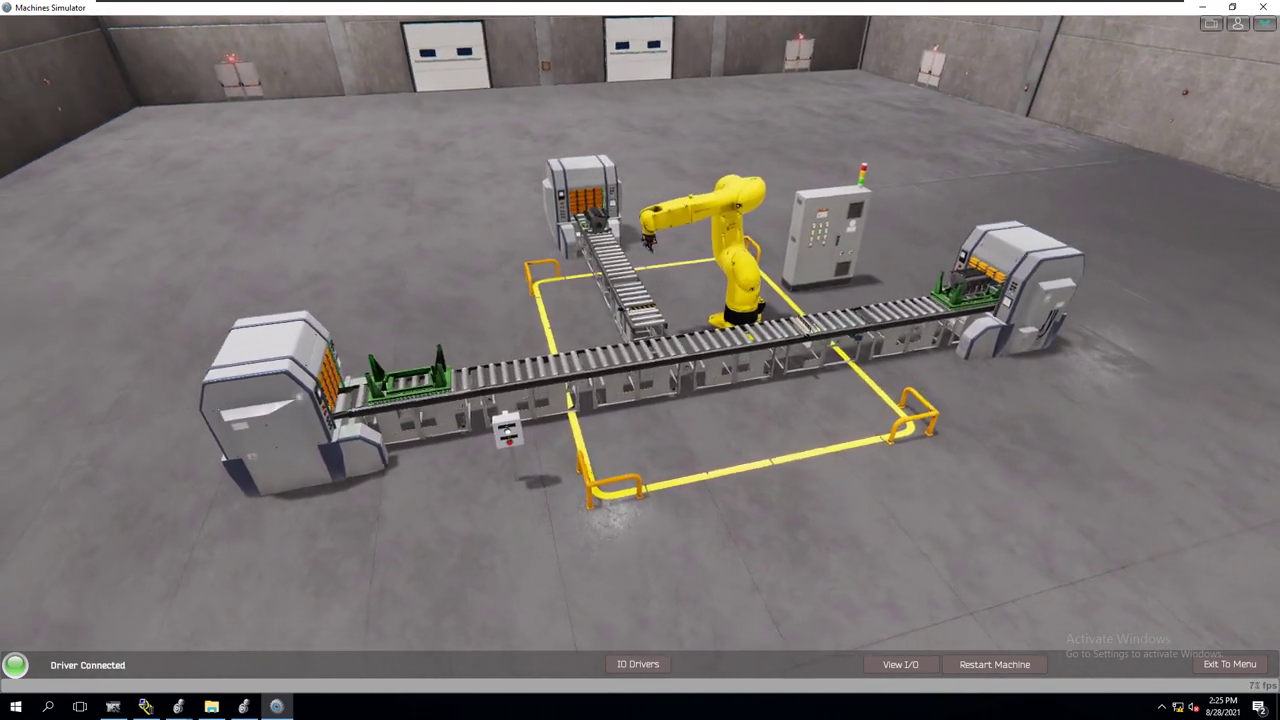
key("d")
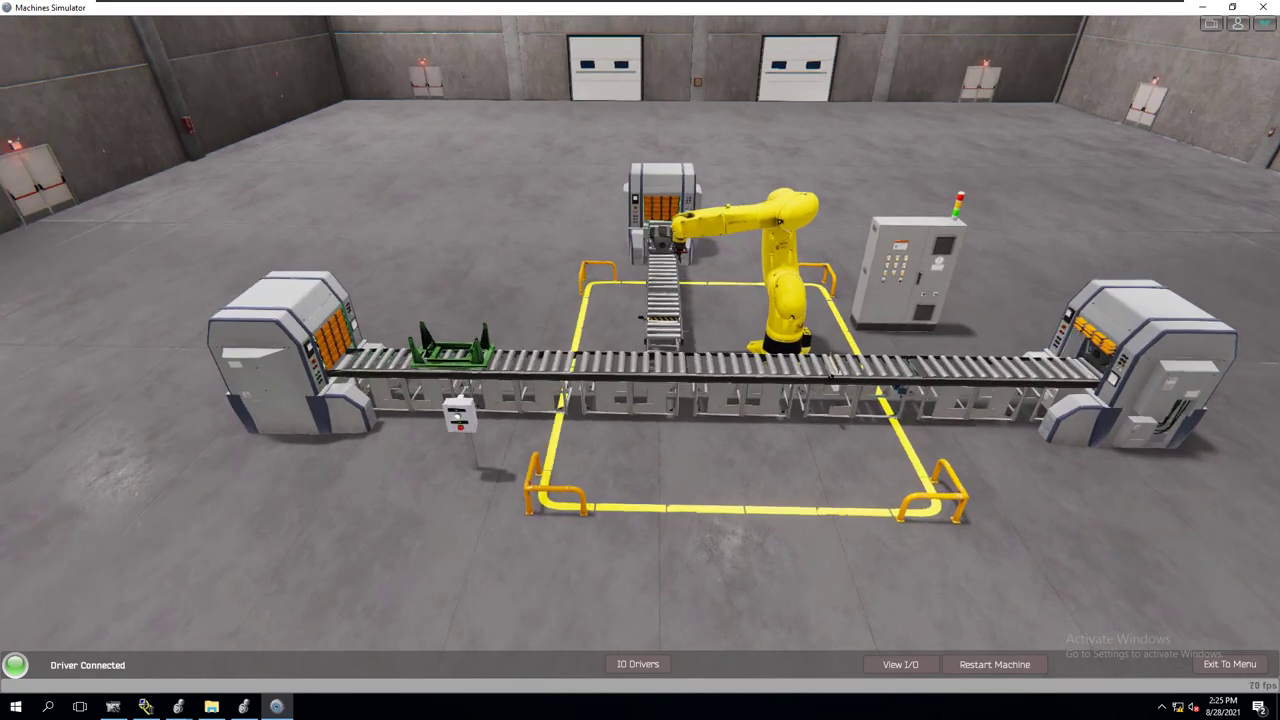
key("d")
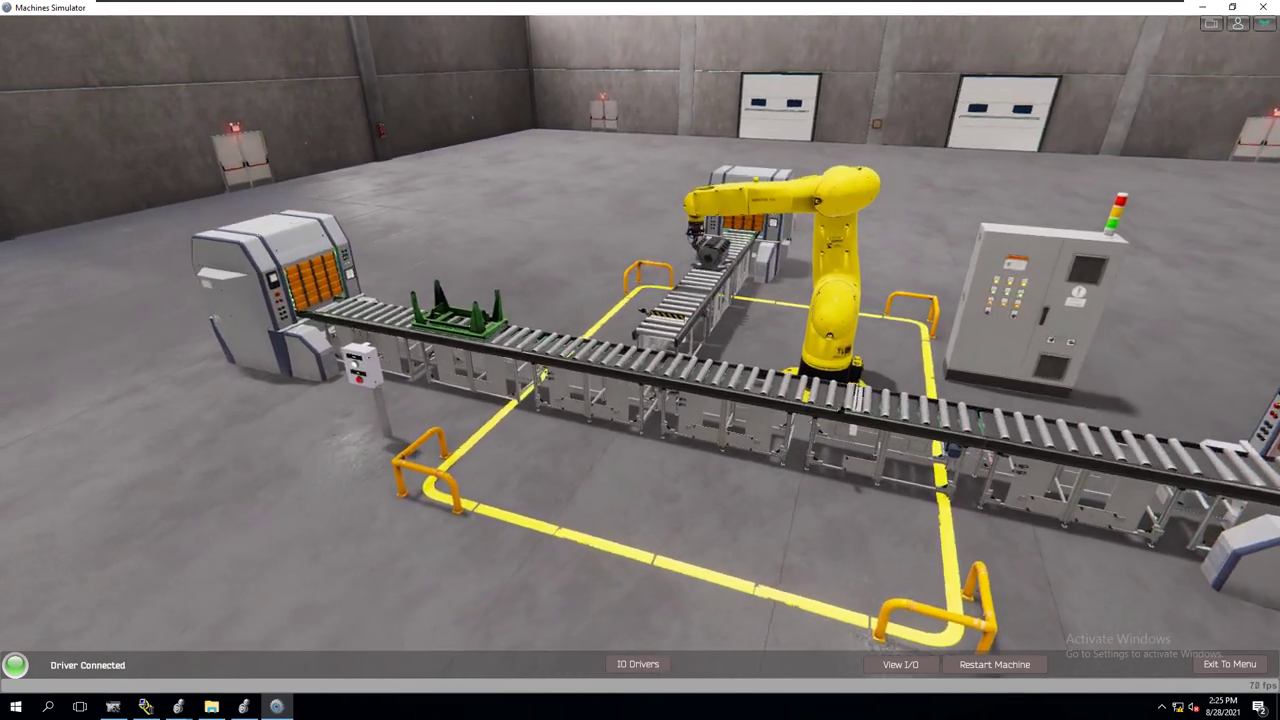
key("d")
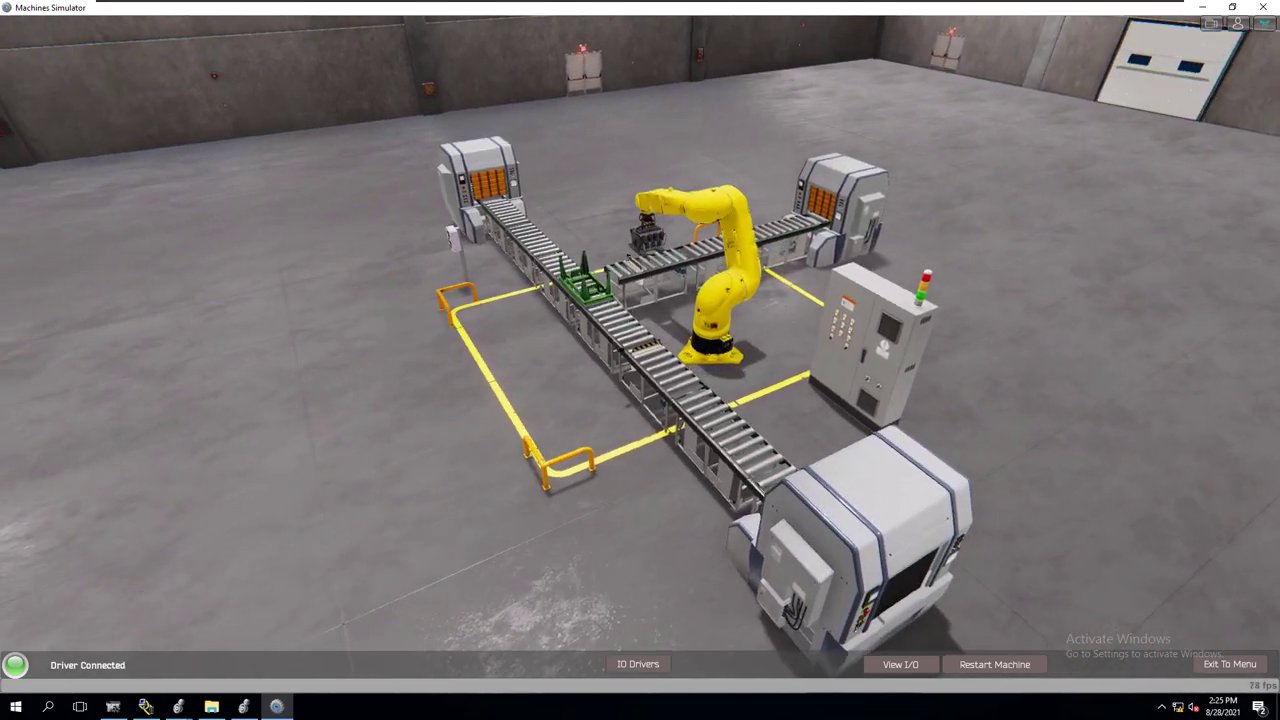
key("d")
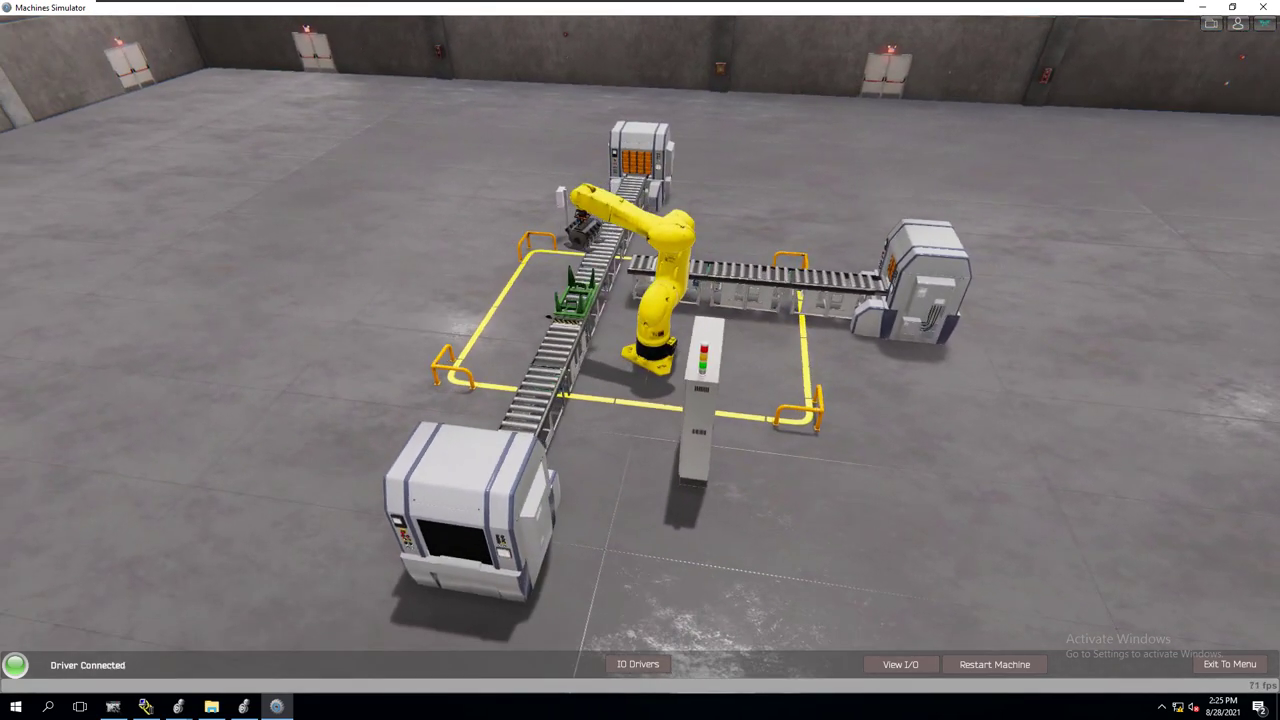
key("d")
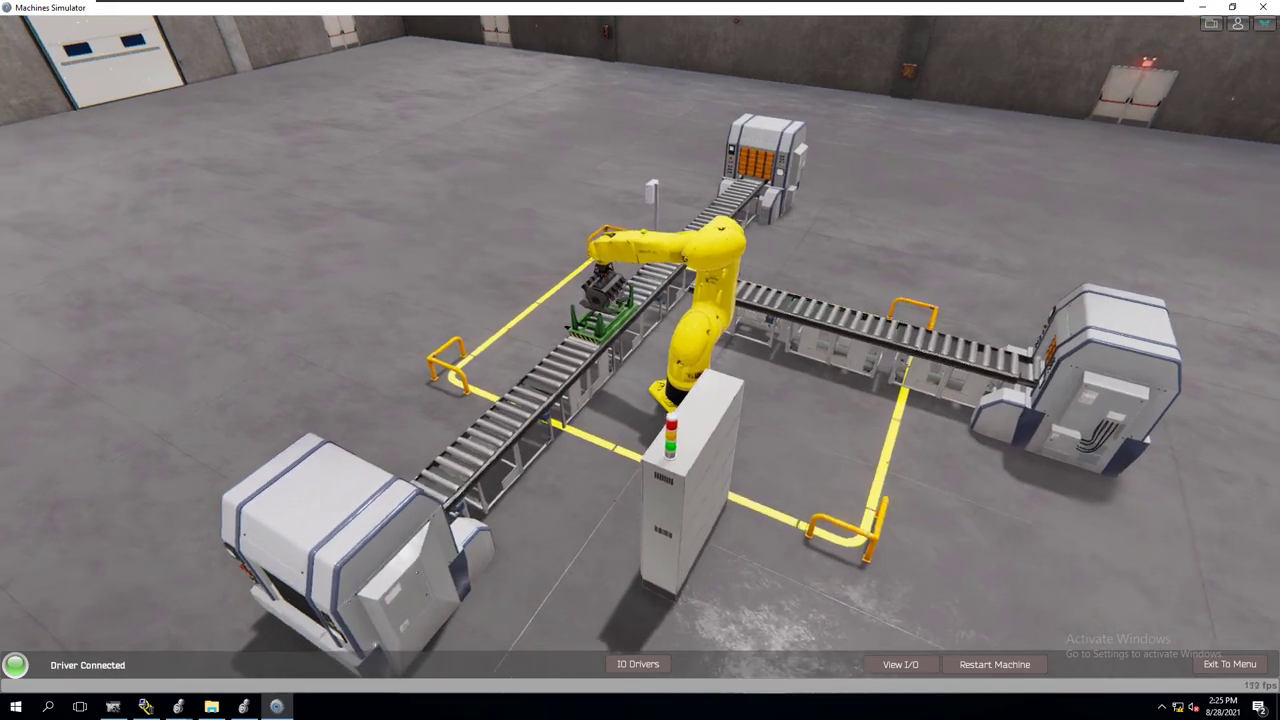
key("d")
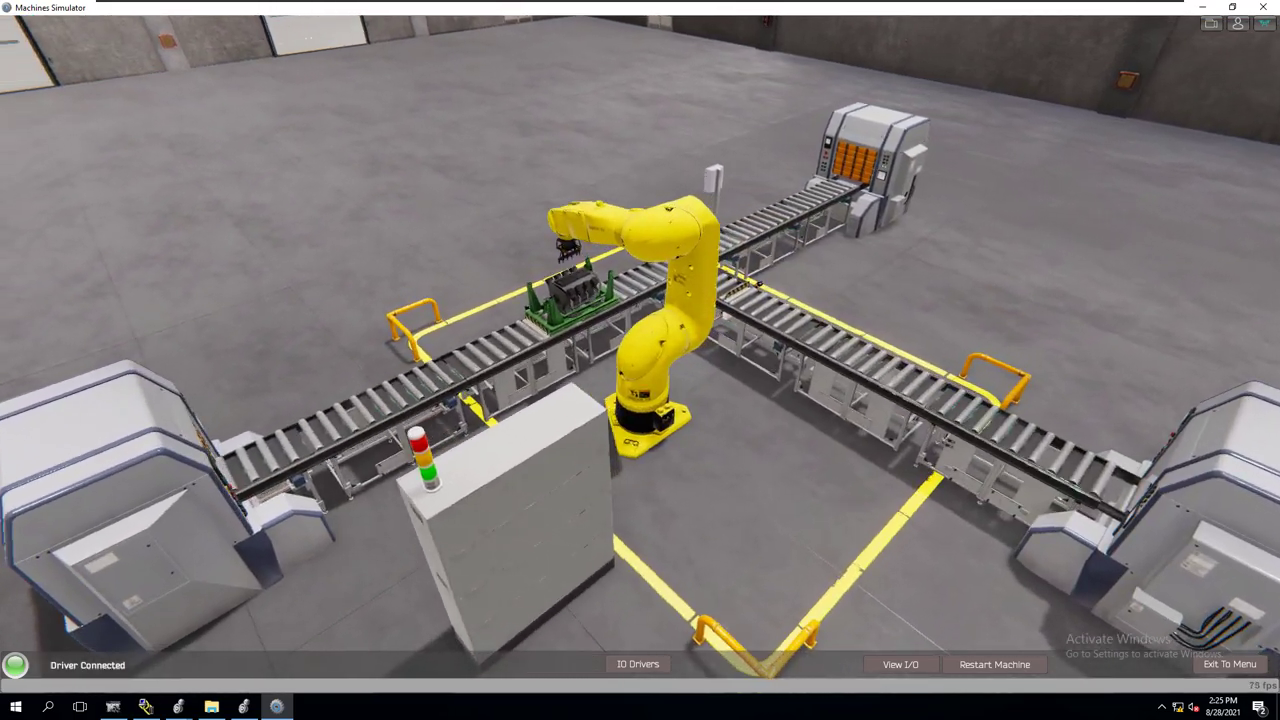
- Circle the running robot cell from above and change camera modes to watch the robot load the engine onto the pallet
key("d")
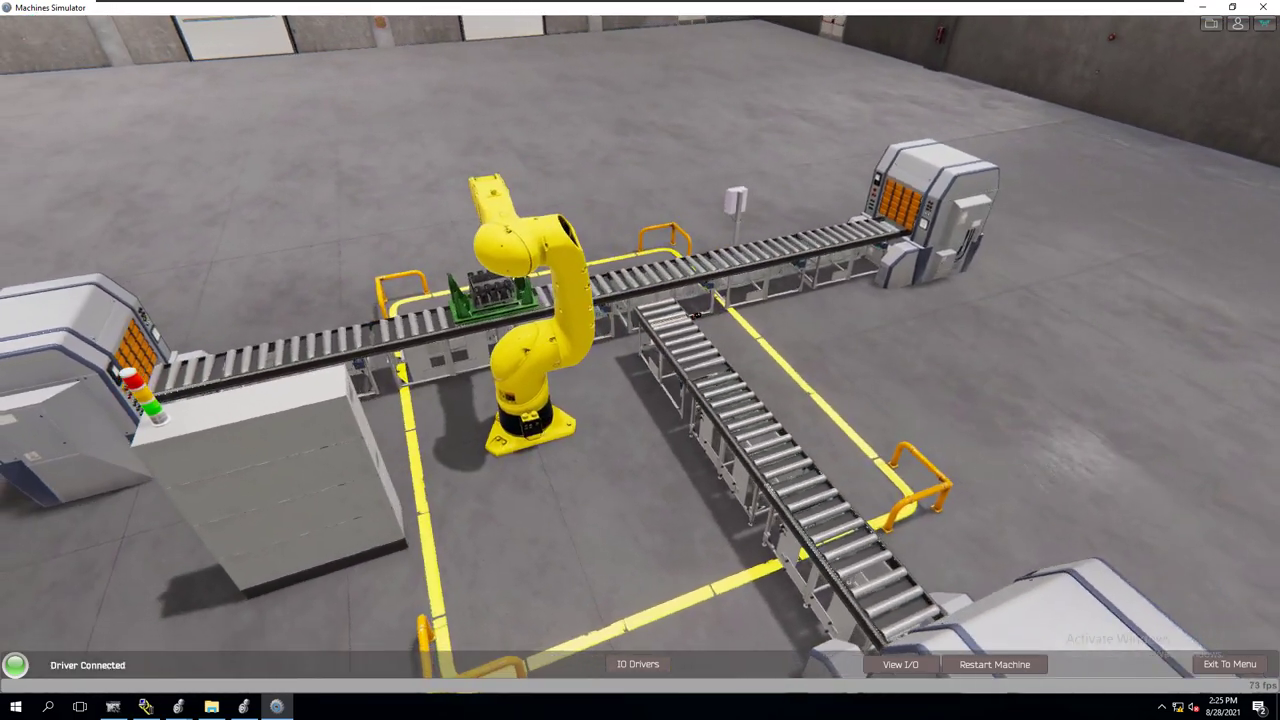
key("d")
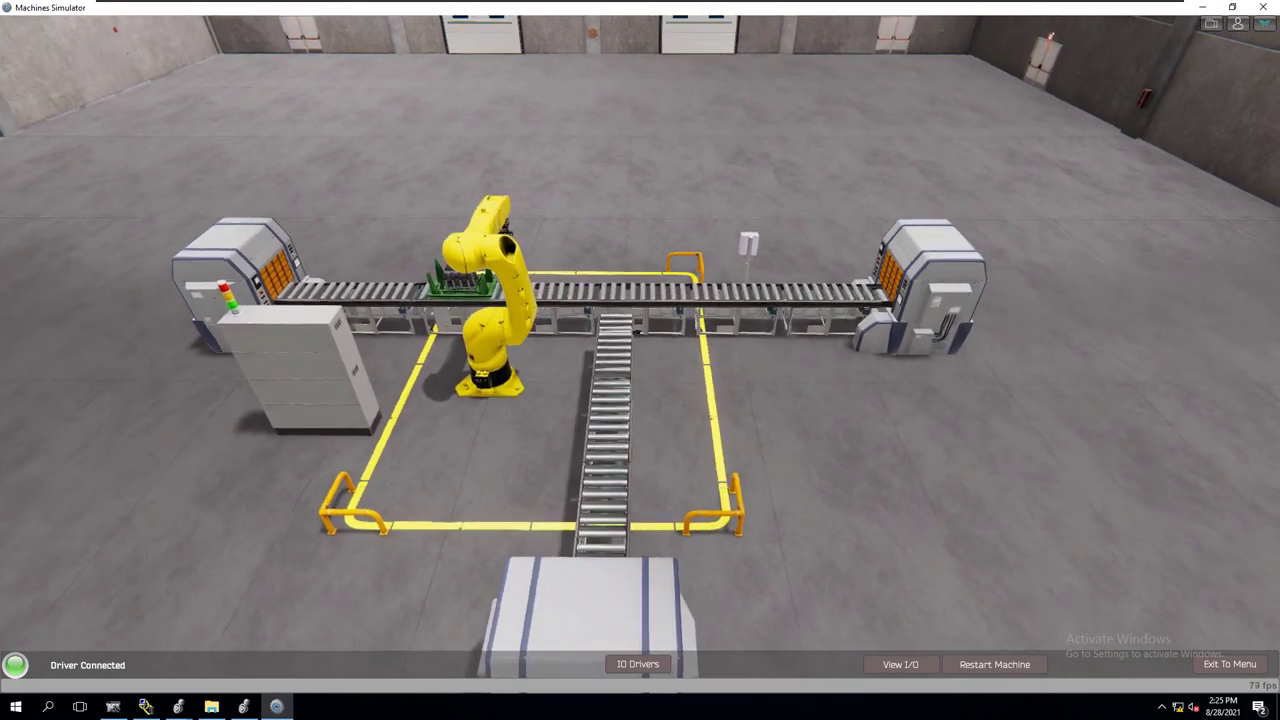
key("d")
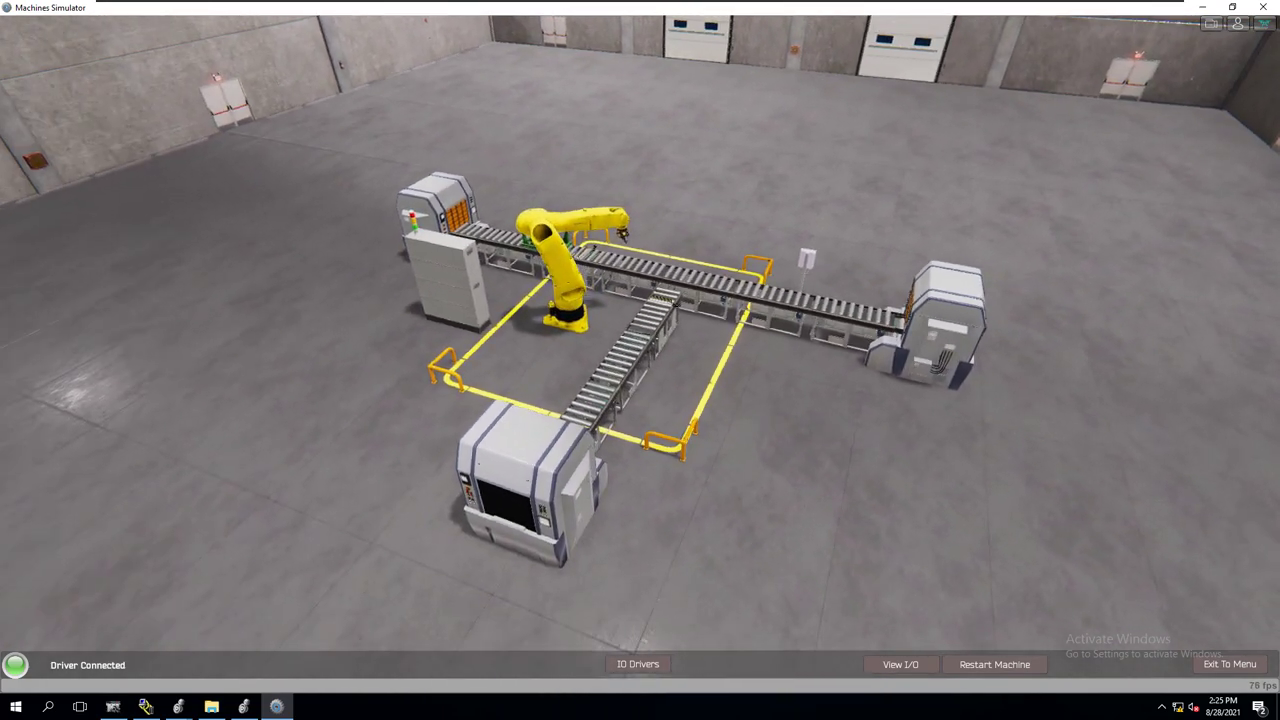
key("d")
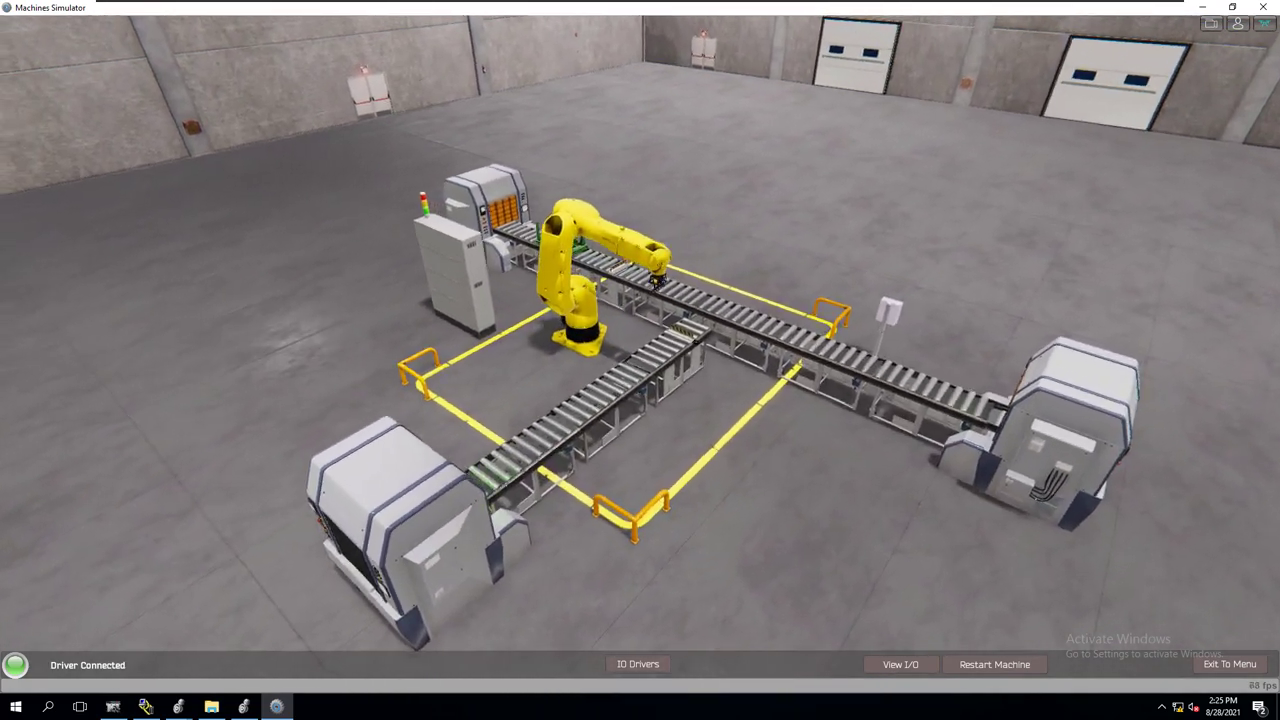
key("d")
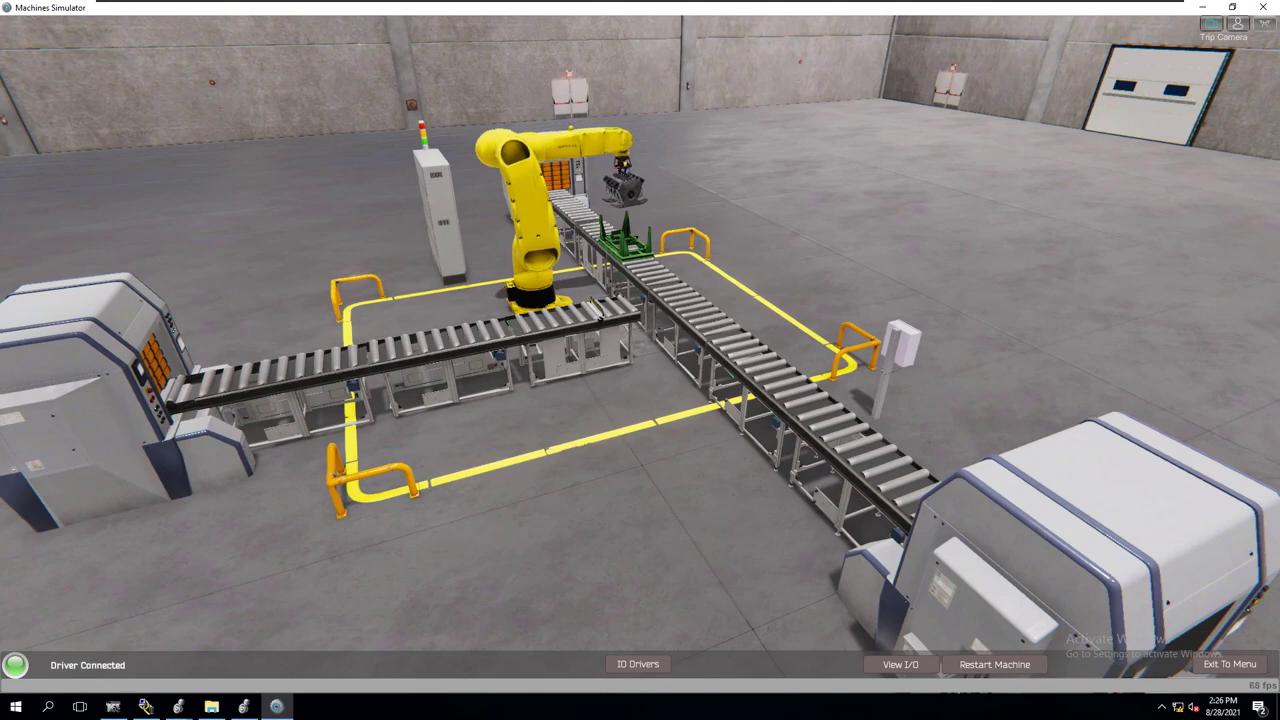
left_click(1264, 23)
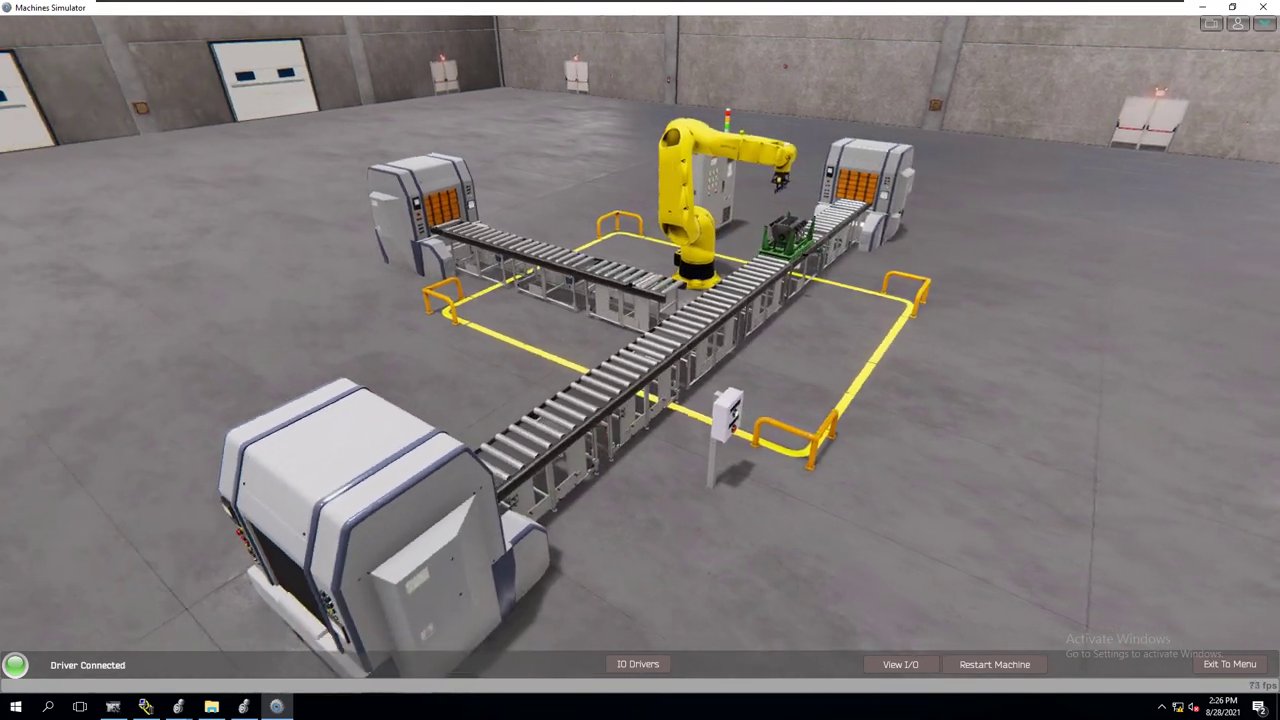
- Walk up to the start and stop push button station with the First Person Camera and watch the cell run
left_click(1237, 22)
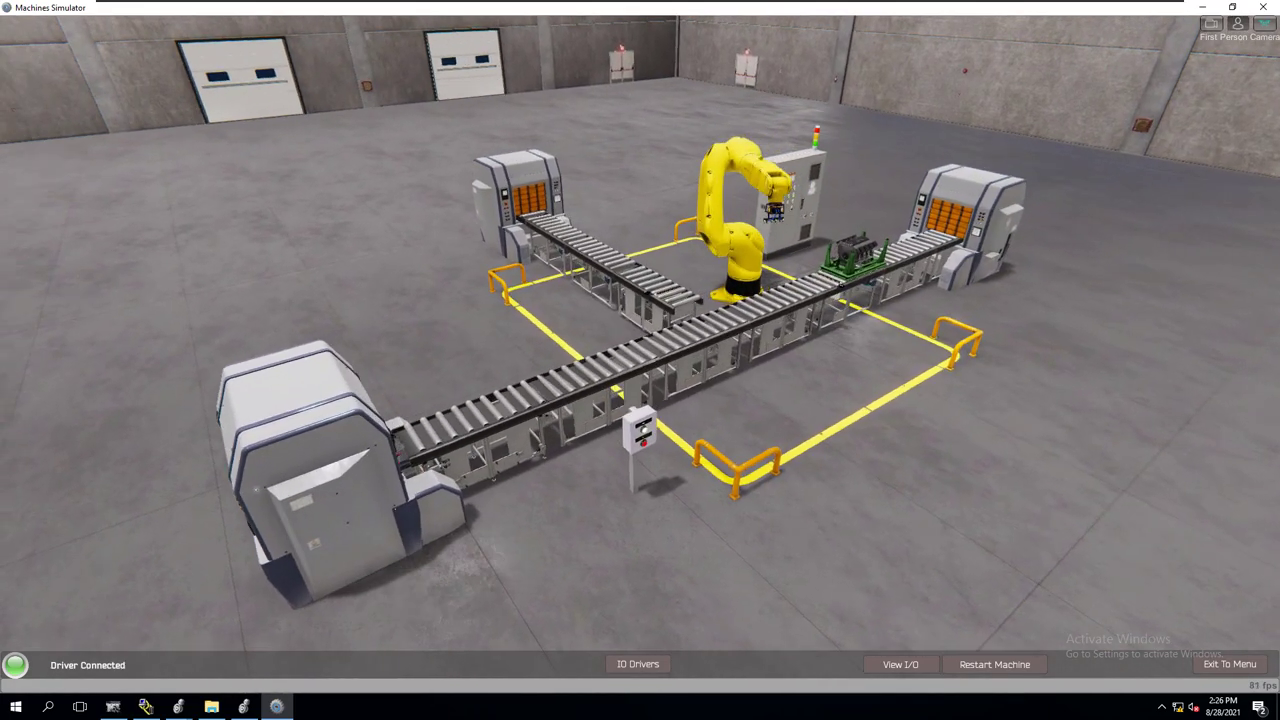
key("s")
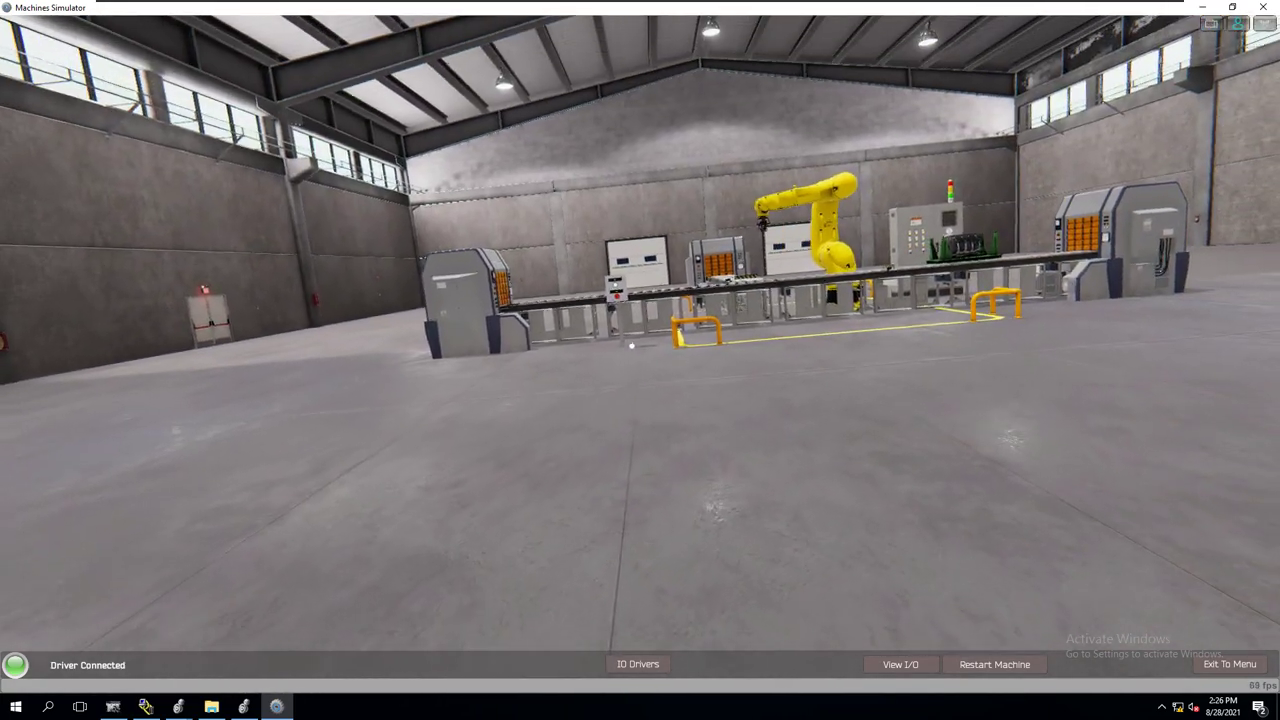
key("w")
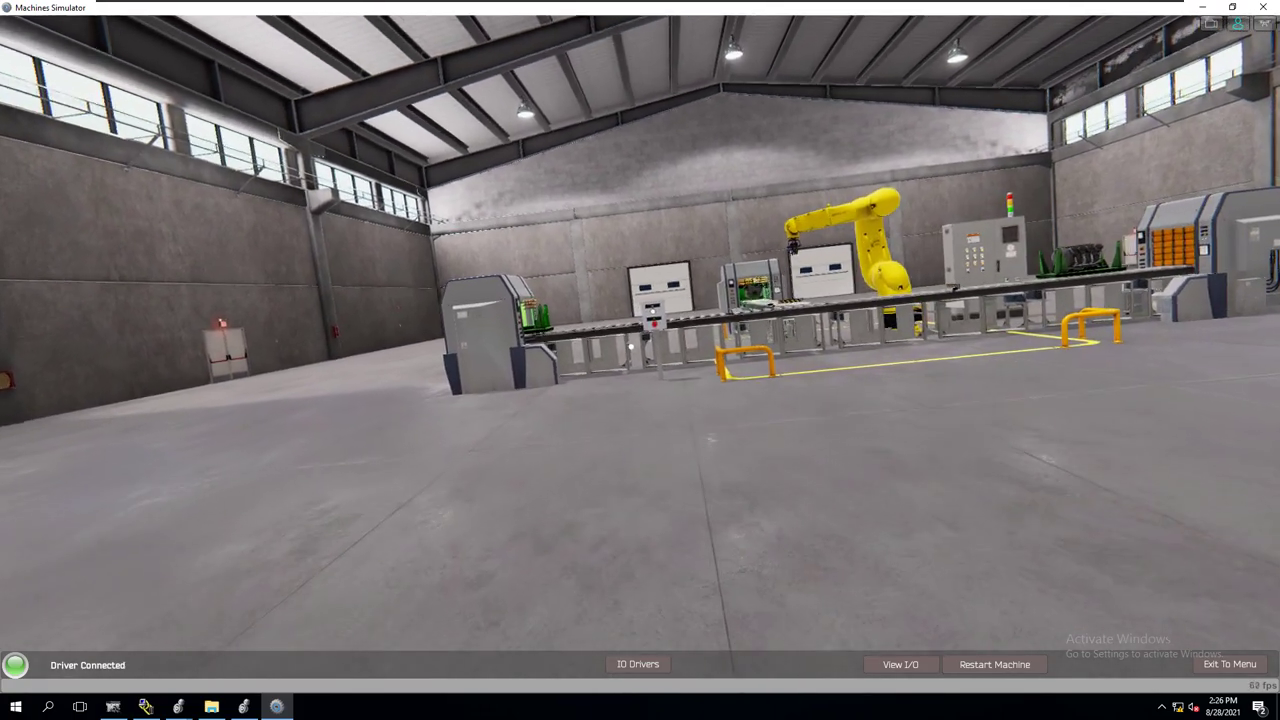
key("w")
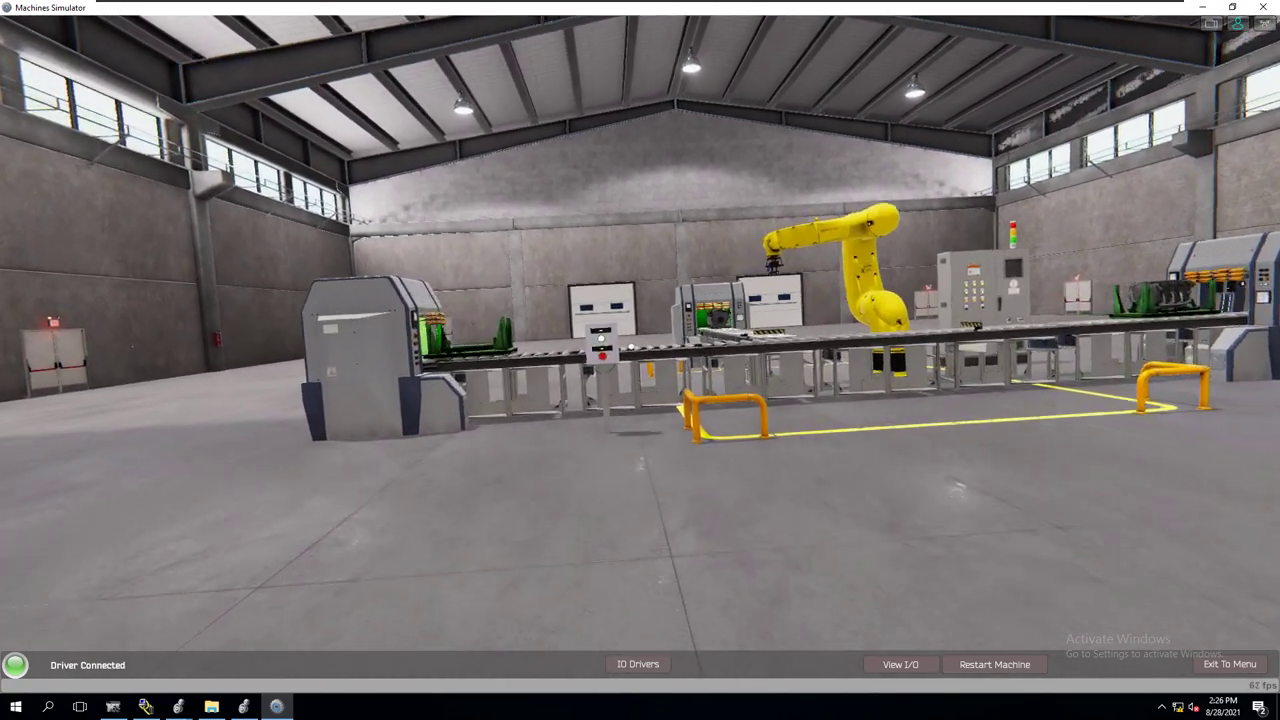
key("Escape")
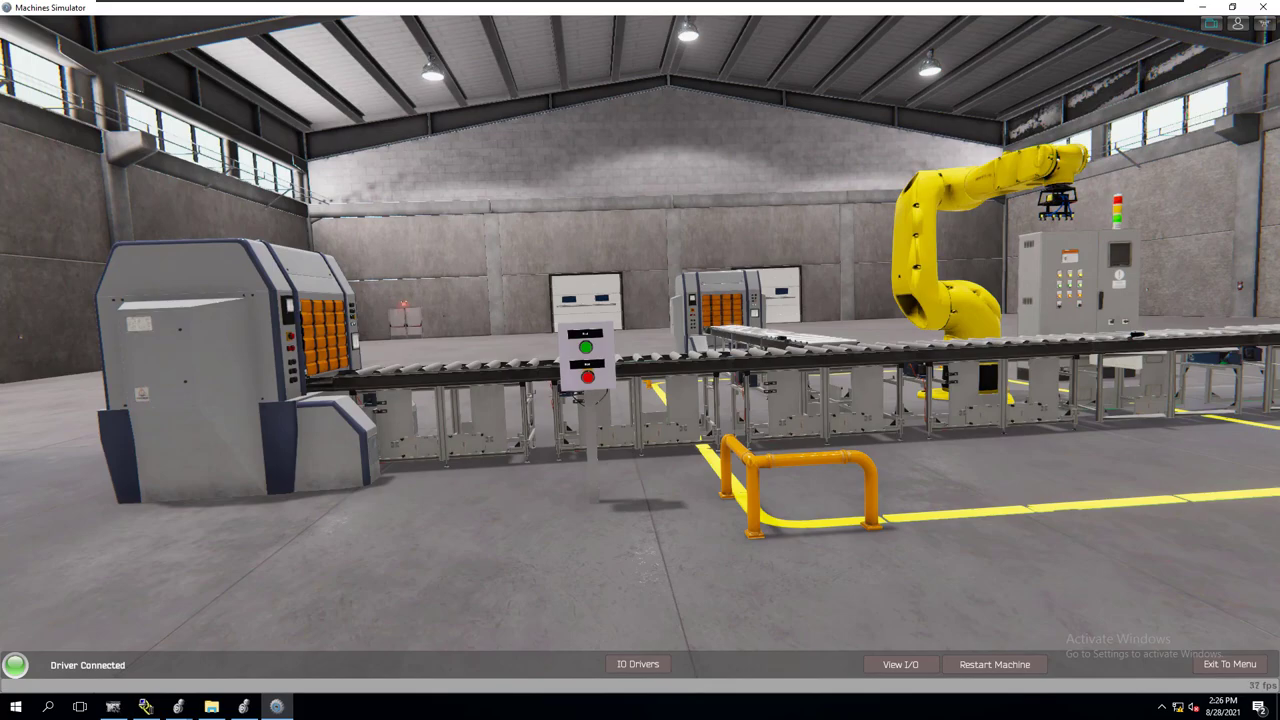
- Leave the first-person view and exit the running machine to the main menu
left_click(1265, 23)
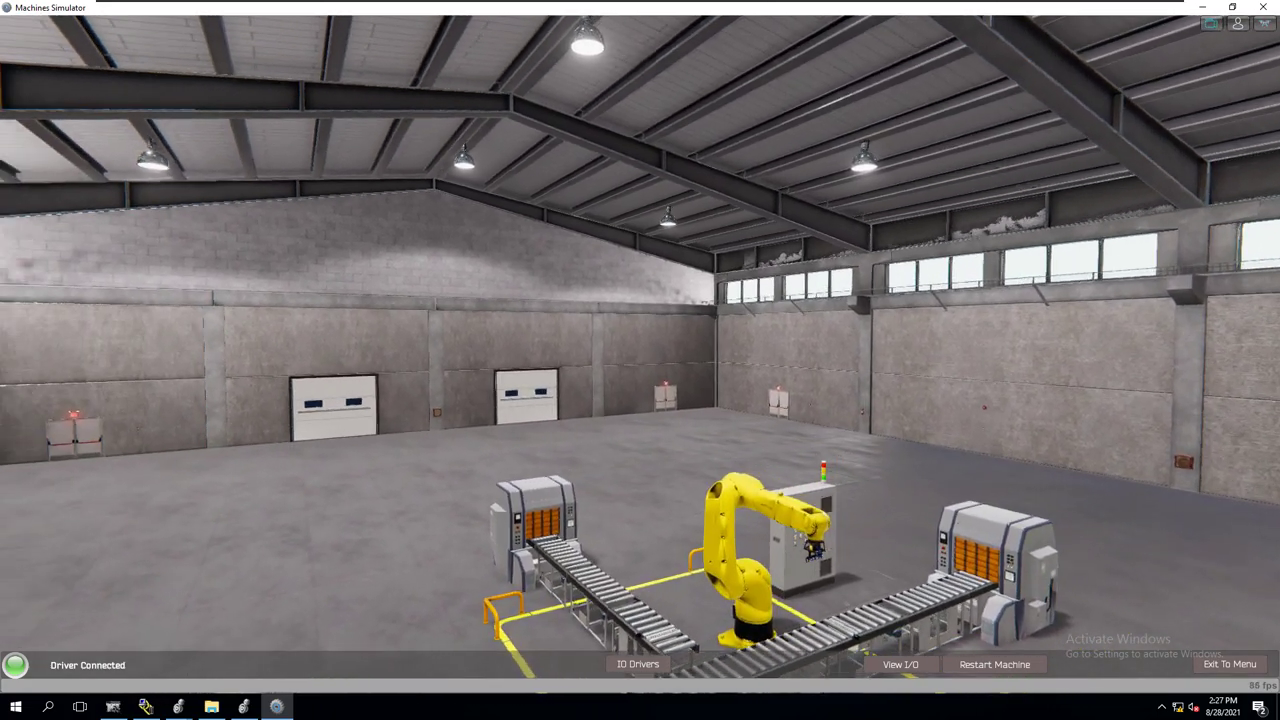
key("2")
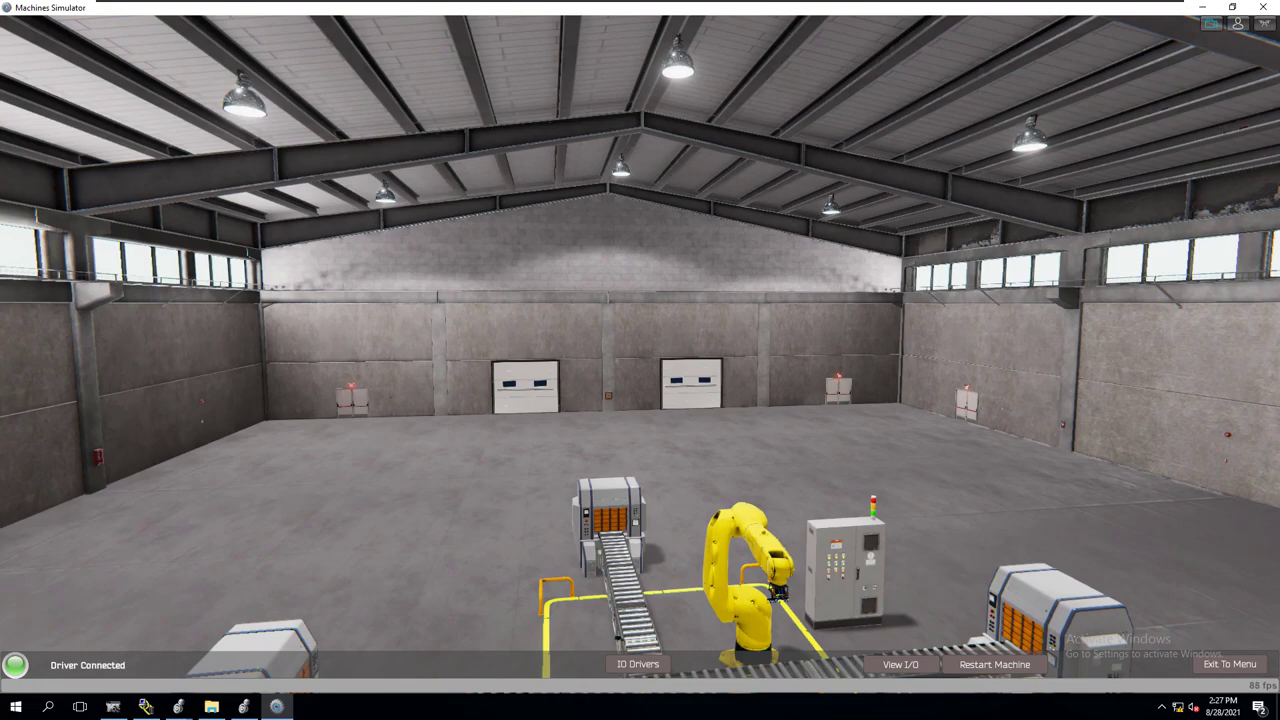
left_click(1265, 23)
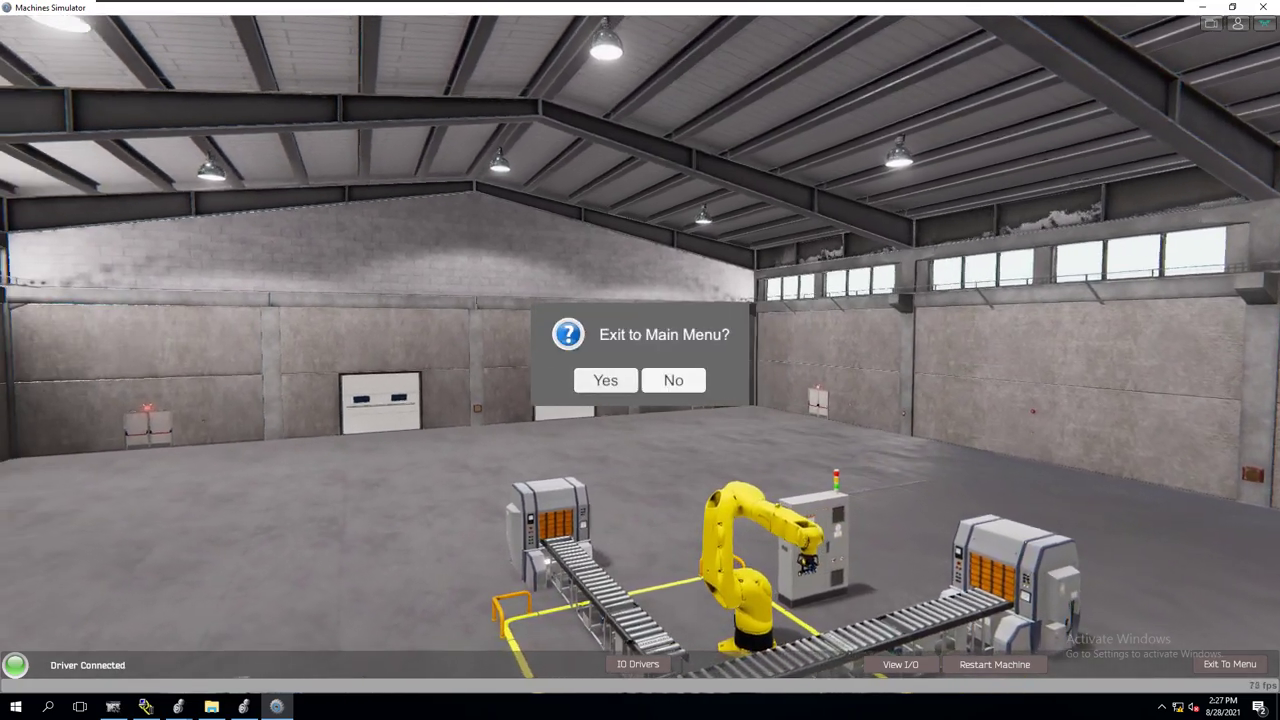
left_click(606, 380)
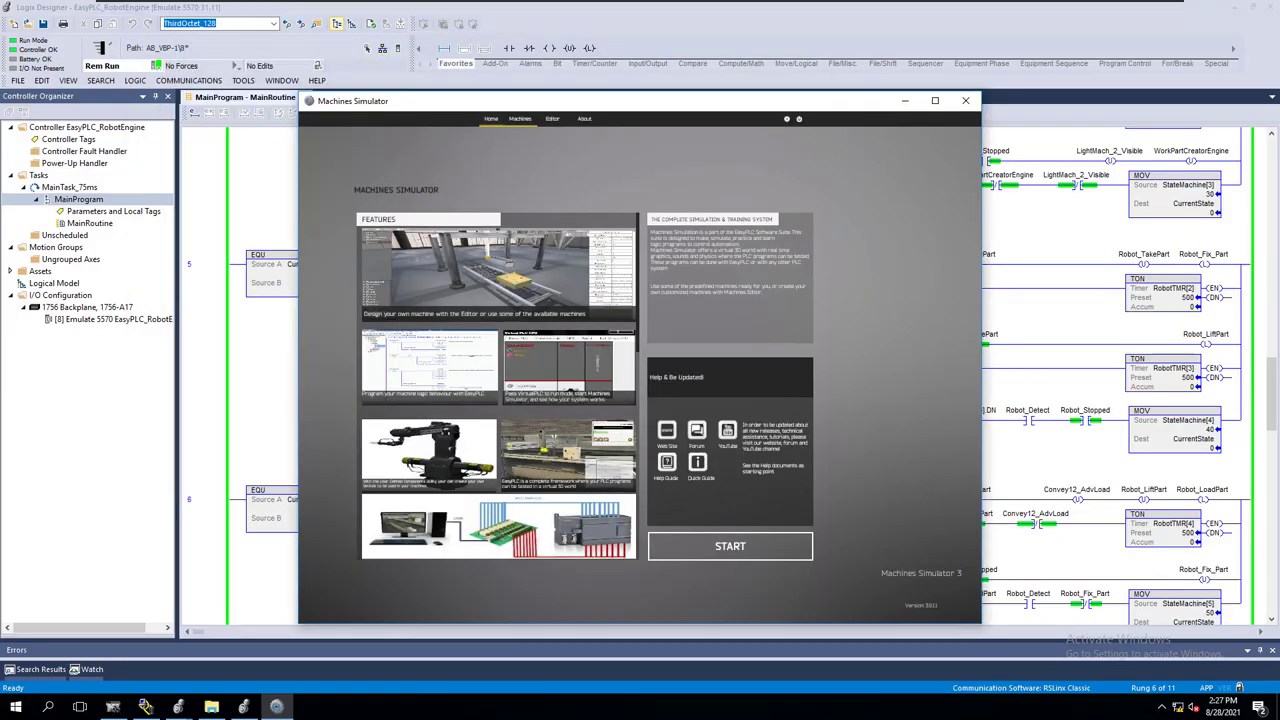
- Open the Factory 1 Editor and load the machine file 13 EngineLoading.maq
left_click(552, 119)
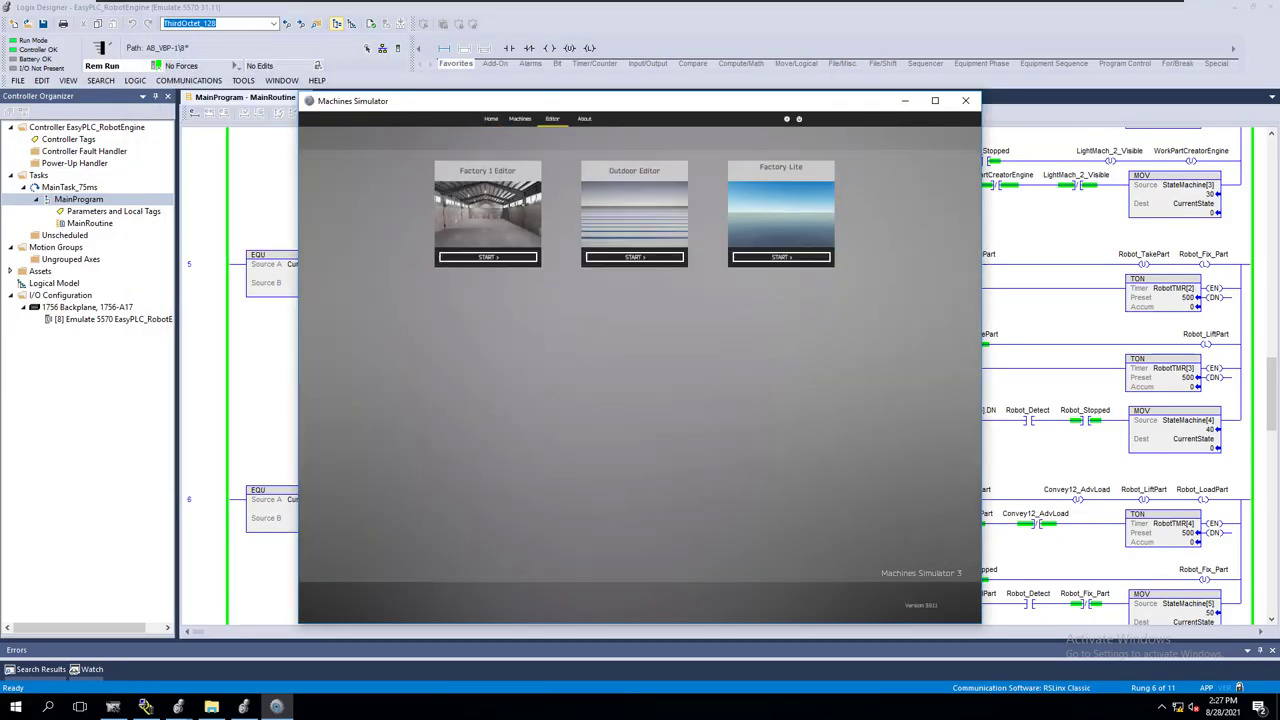
left_click(487, 257)
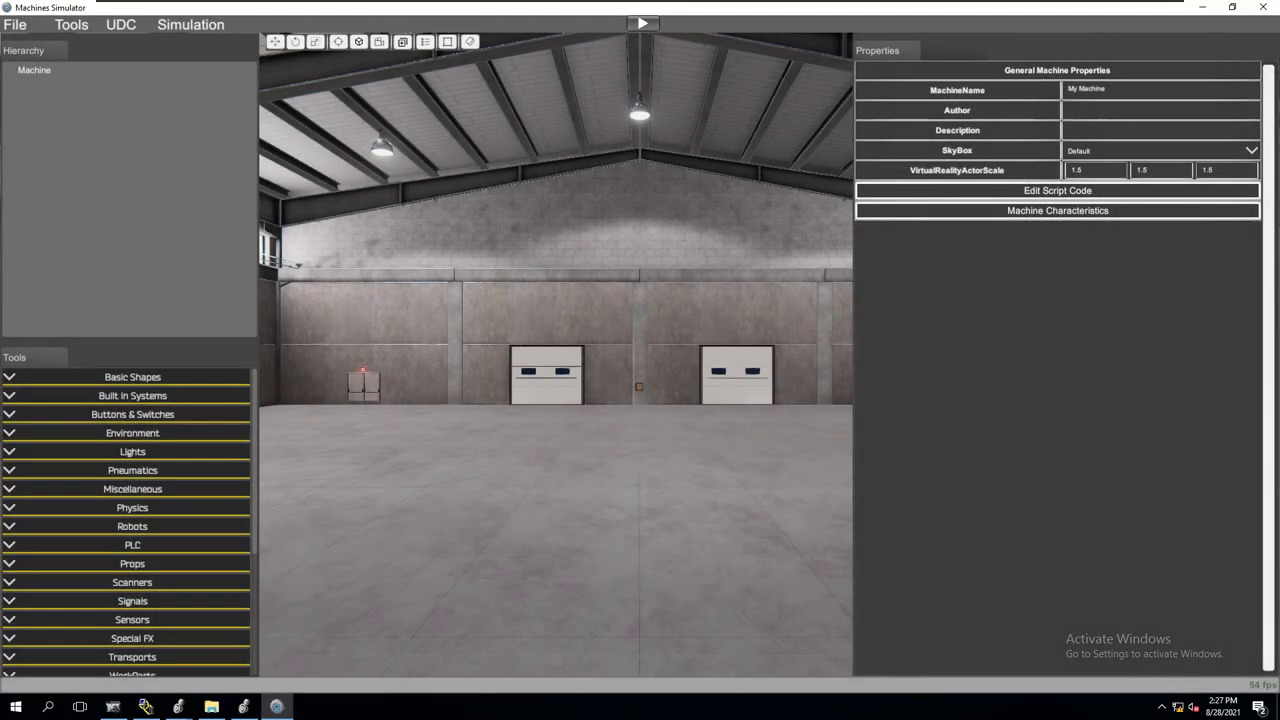
left_click(15, 24)
left_click(40, 75)
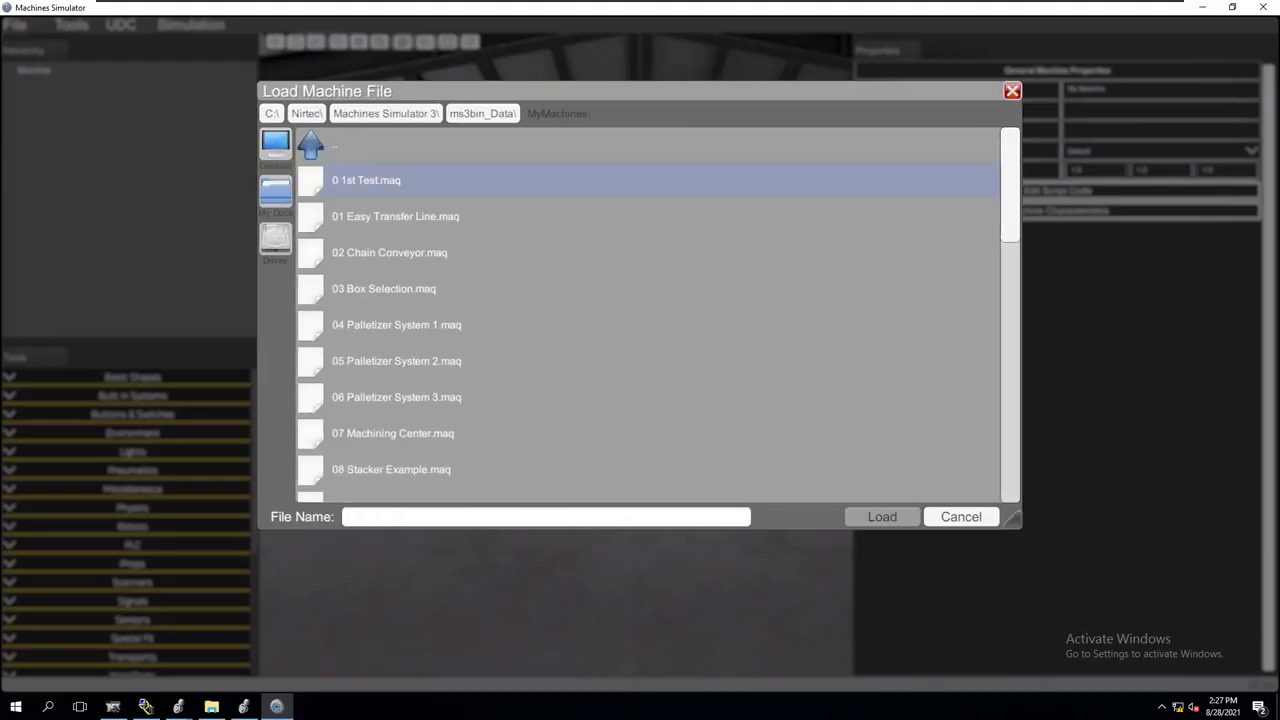
scroll(650, 361, "down", 2)
left_click(400, 434)
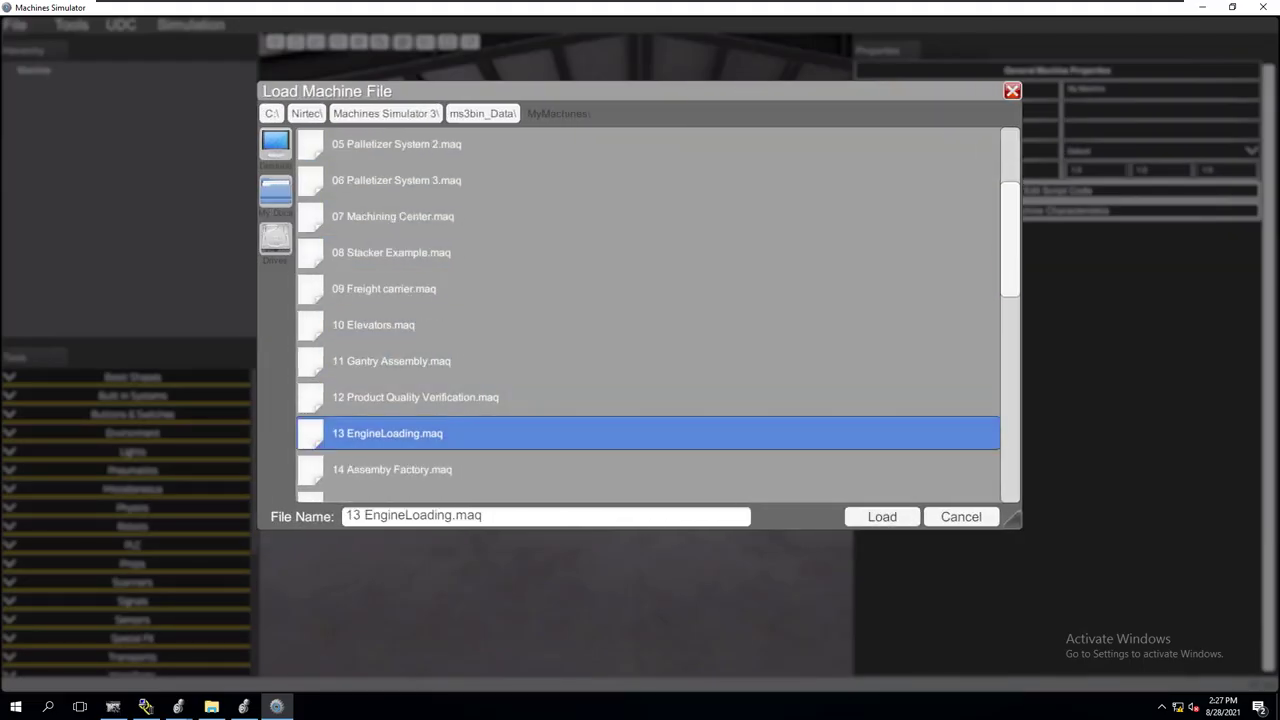
left_click(882, 517)
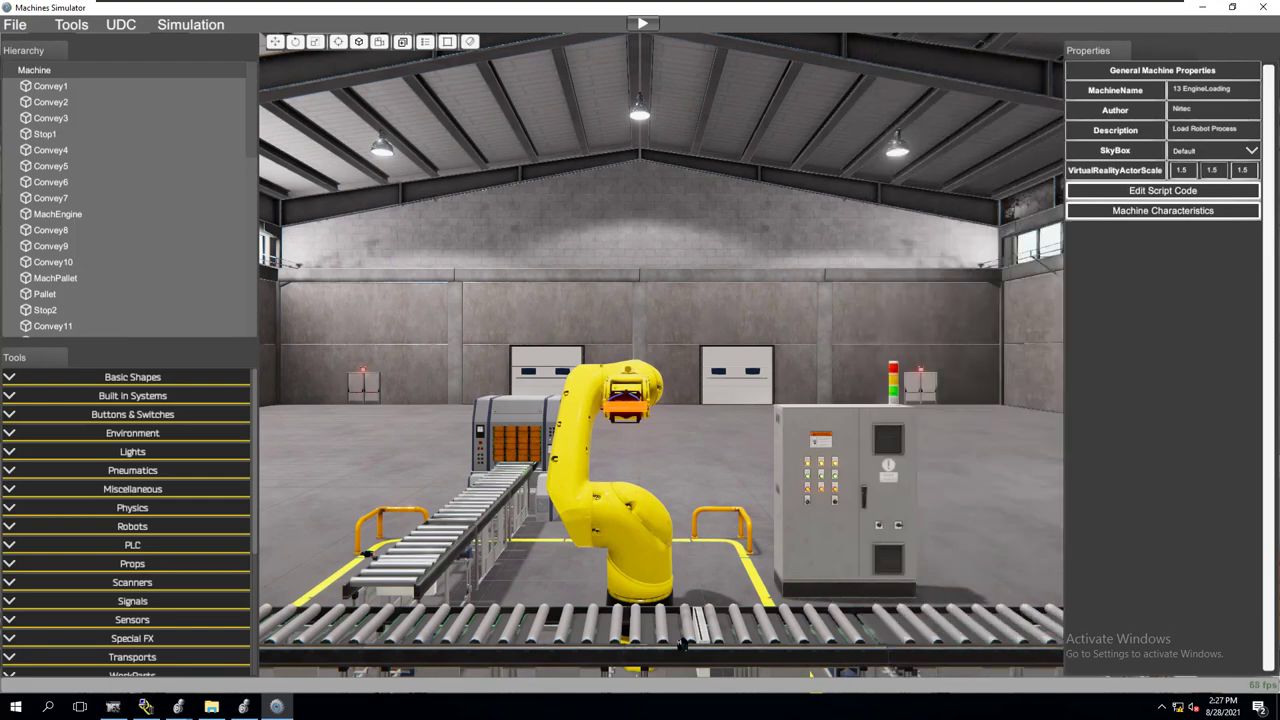
- View the push button station beside the conveyor and inspect the properties of its electric cabinet
right_click_drag(660, 355, 570, 440)
right_click_drag(661, 355, 594, 352)
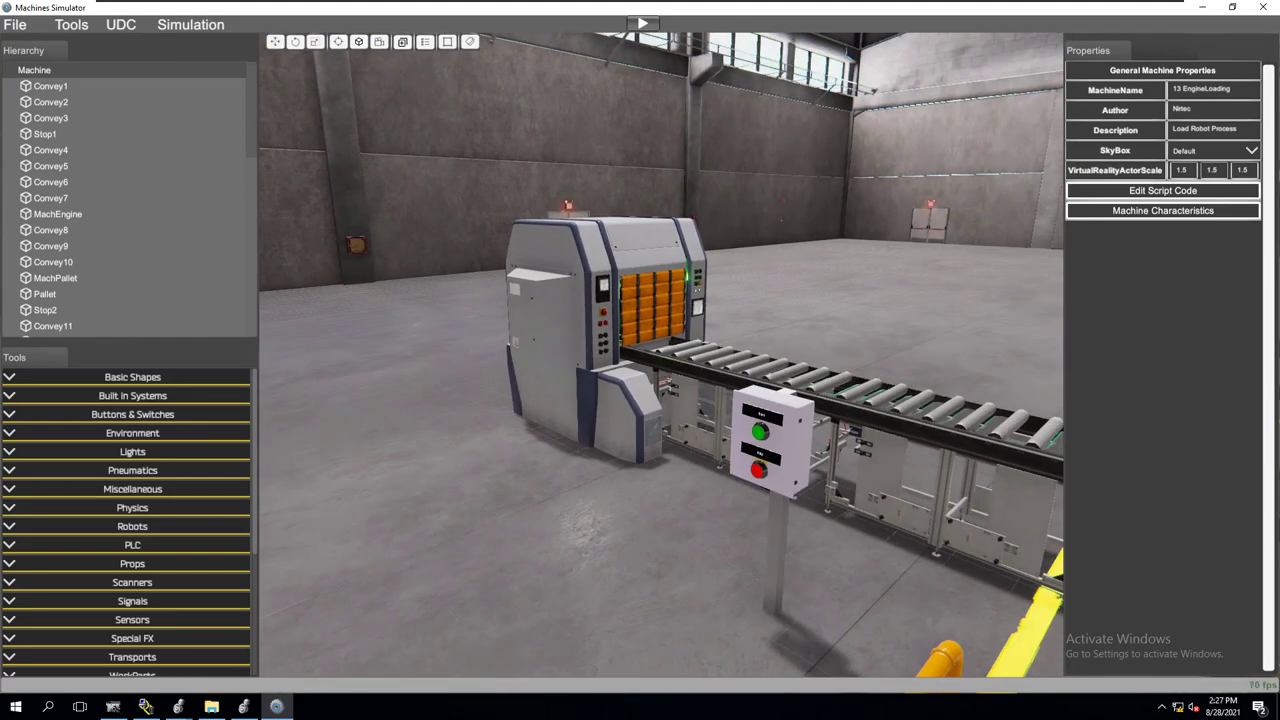
left_click(786, 447)
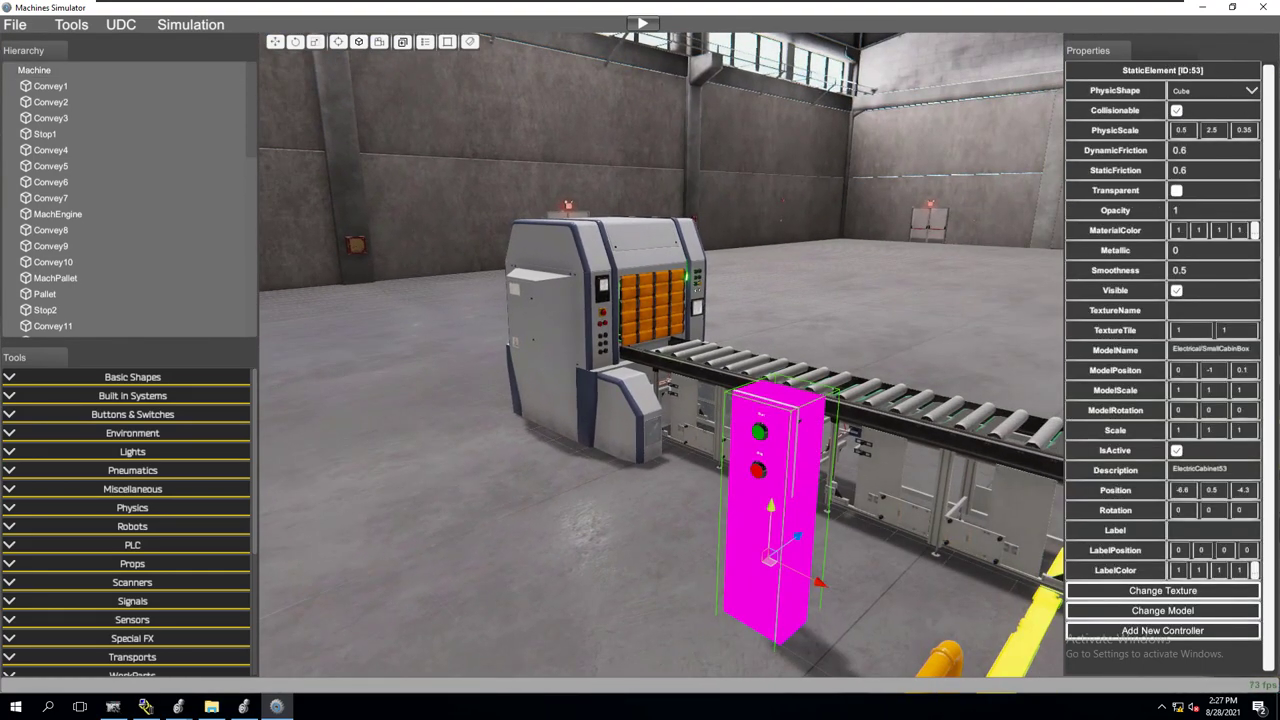
scroll(130, 200, "down", 10)
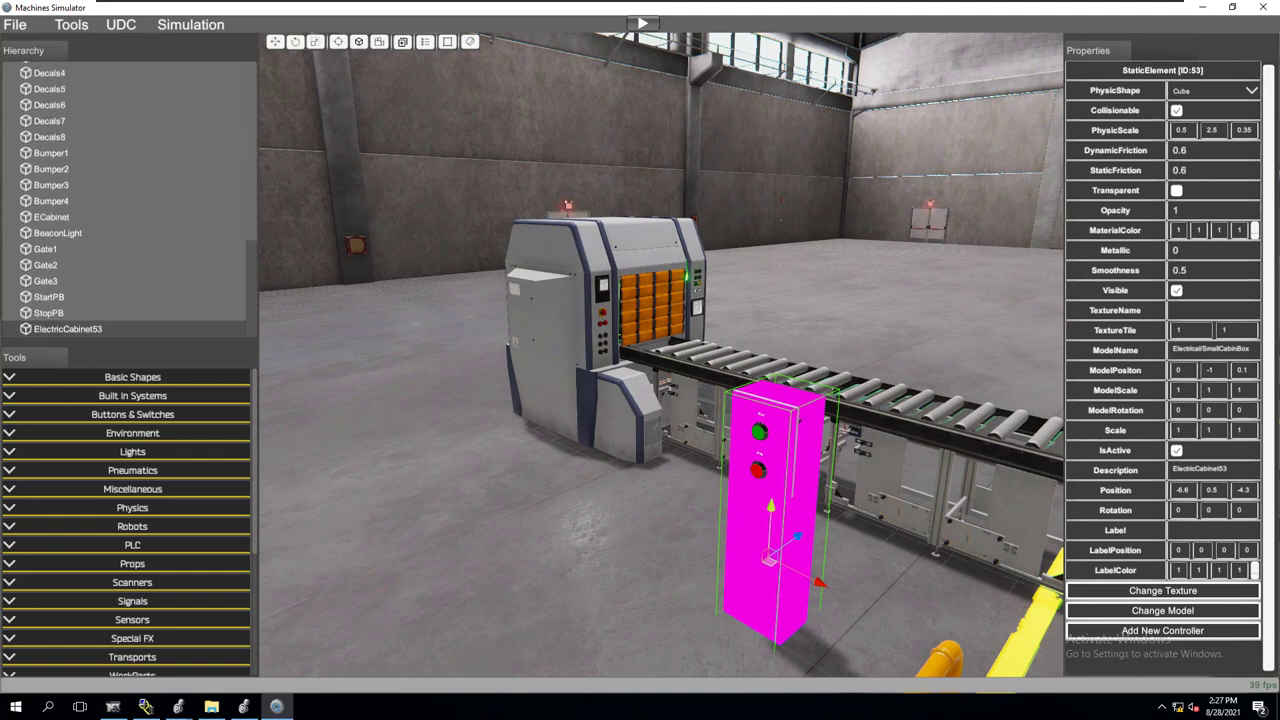
- Compare the properties of StartPB, StopPB and ElectricCabinet53, including the PLC input and light output addresses of both buttons
left_click(50, 297)
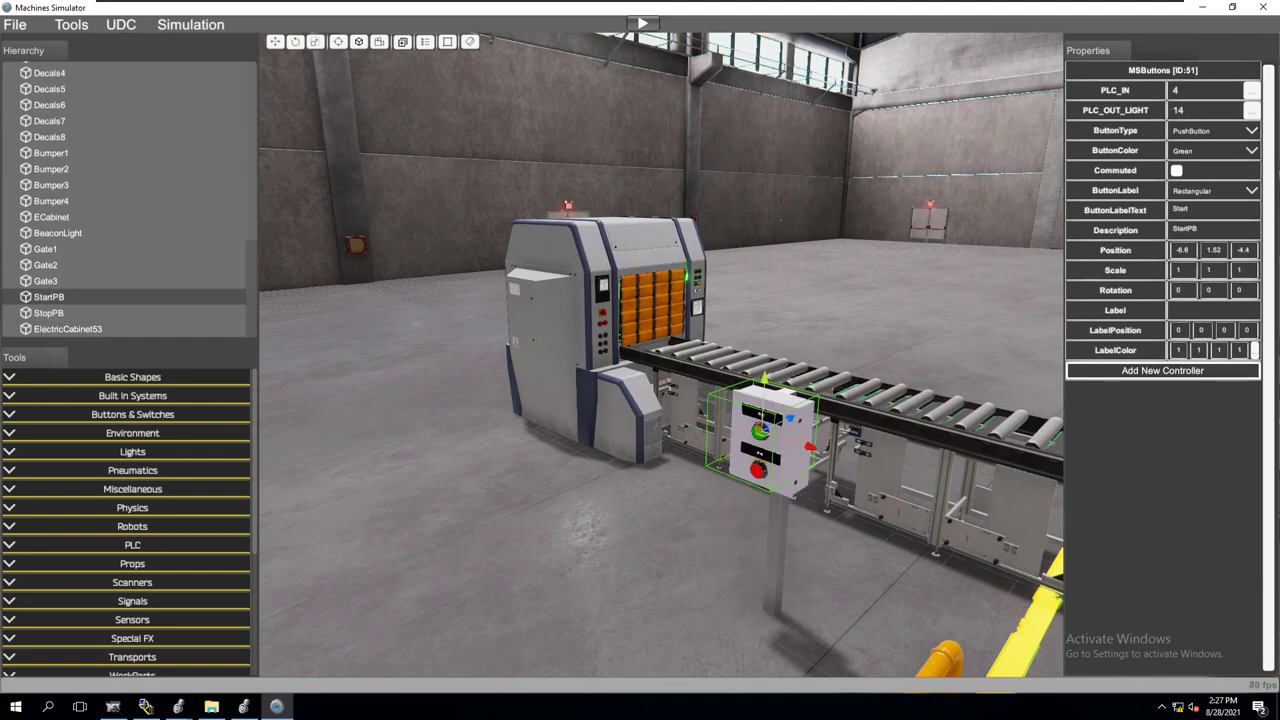
left_click(50, 313)
left_click(66, 329)
left_click(50, 313)
left_click(50, 297)
left_click(66, 329)
left_click(50, 313)
left_click(50, 297)
left_click(50, 313)
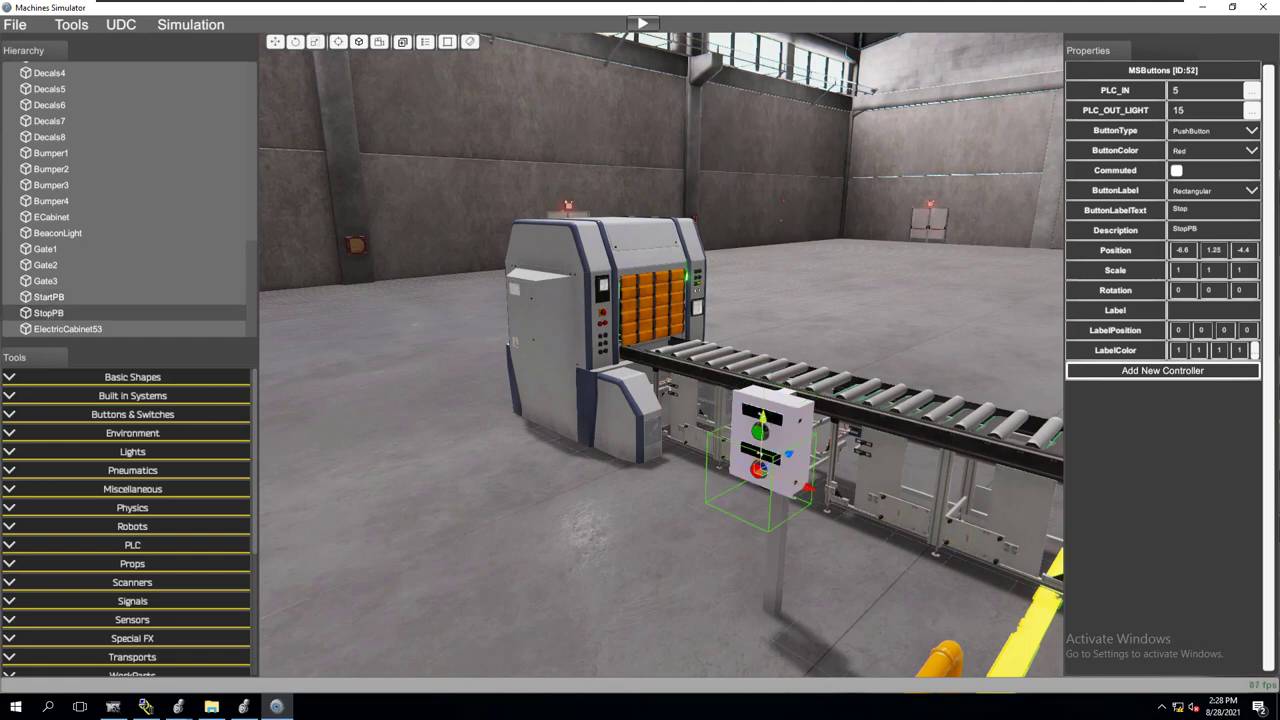
left_click(67, 329)
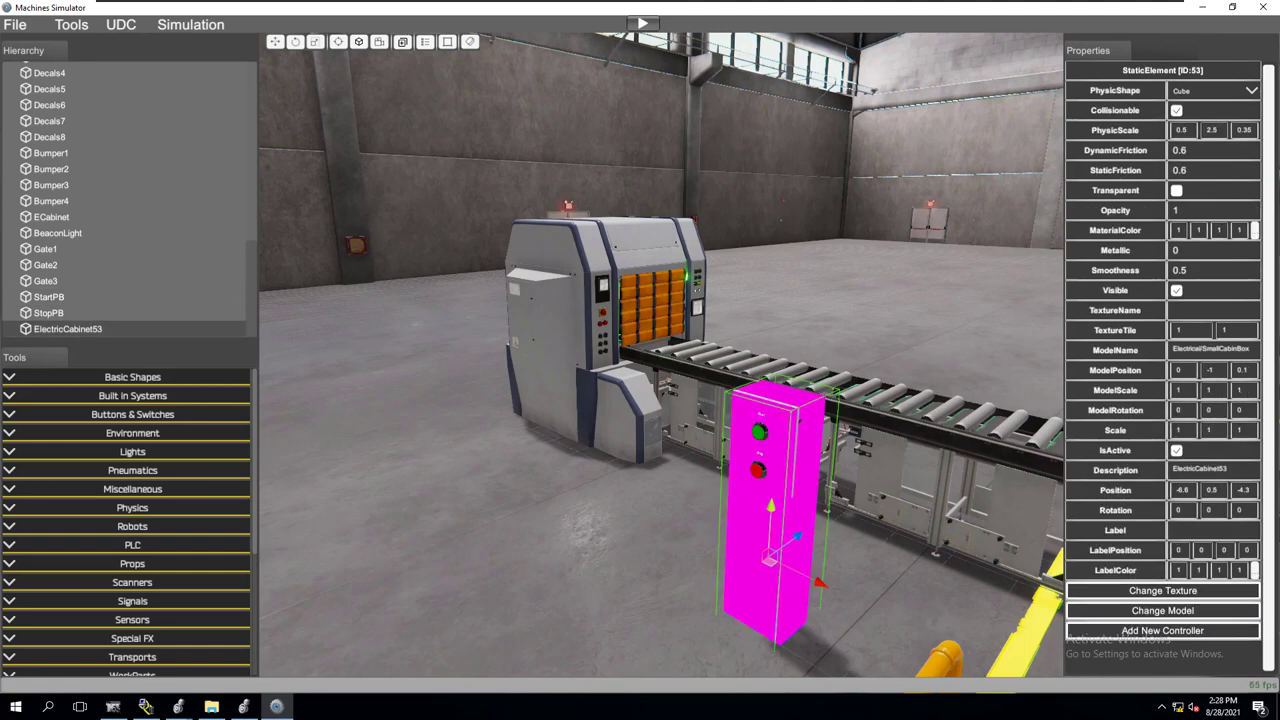
left_click(49, 297)
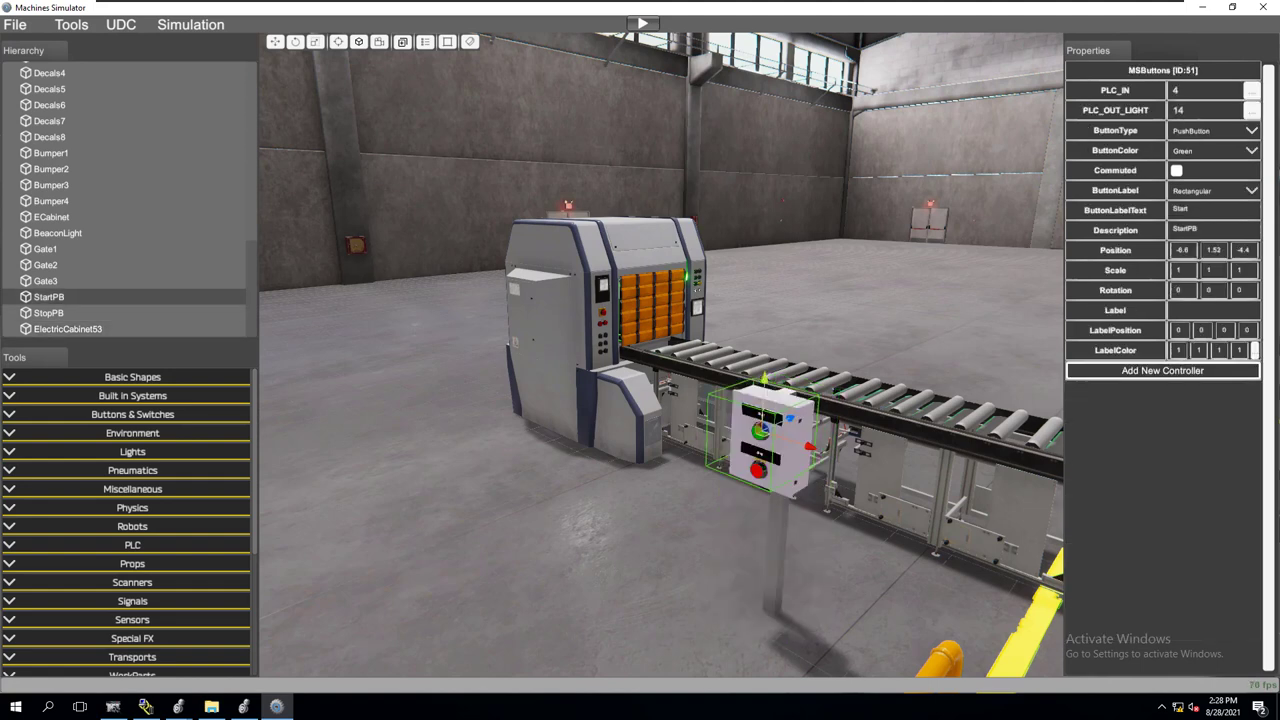
- Exit the machine editor to the main menu
left_click(15, 24)
left_click(40, 163)
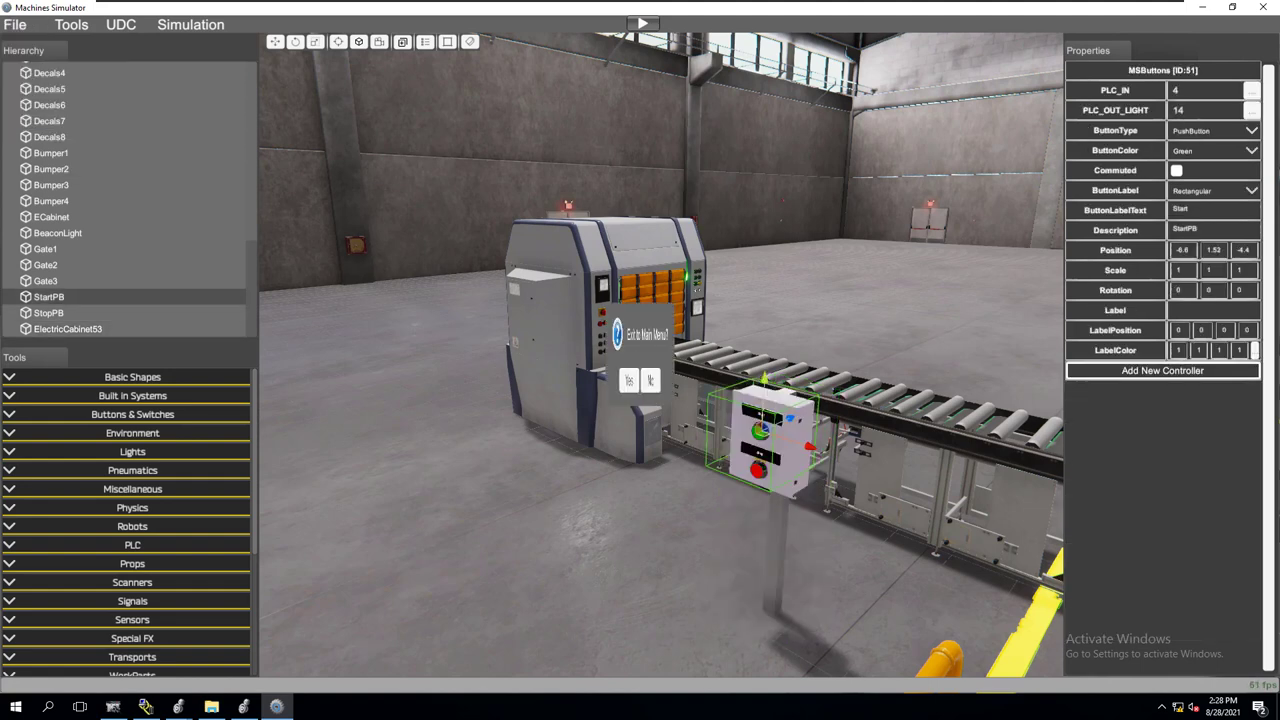
left_click(592, 377)
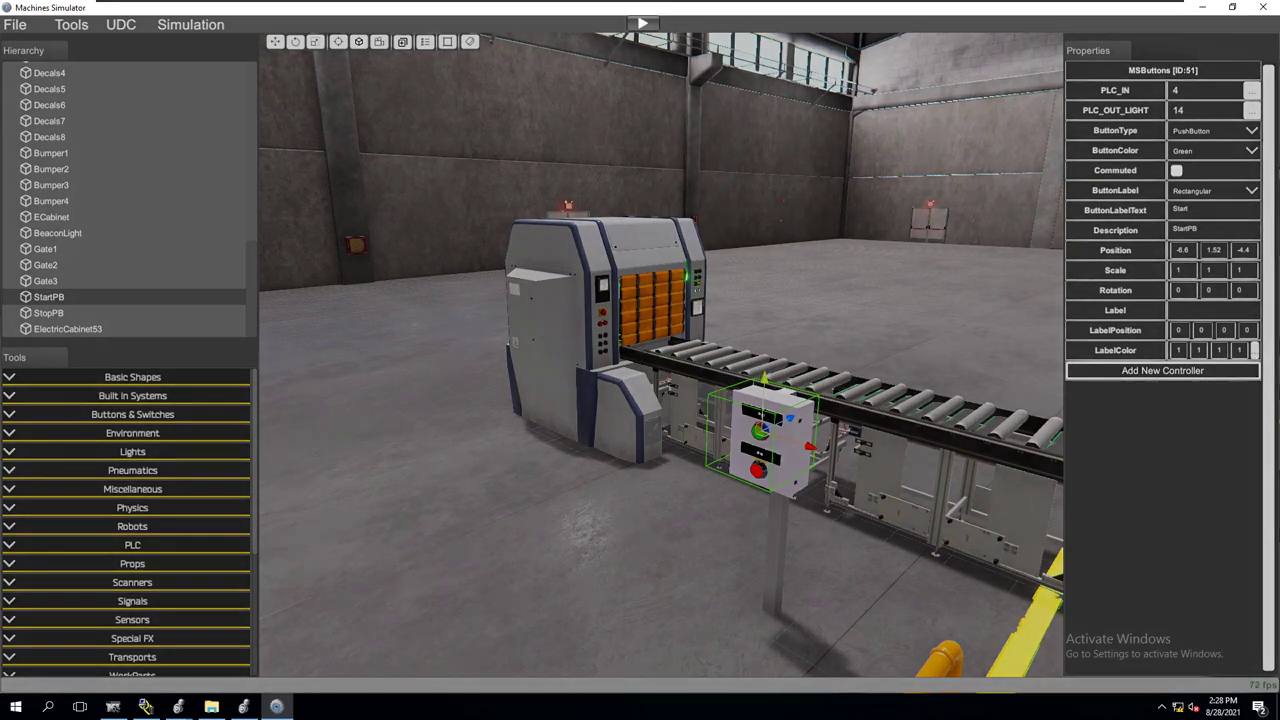